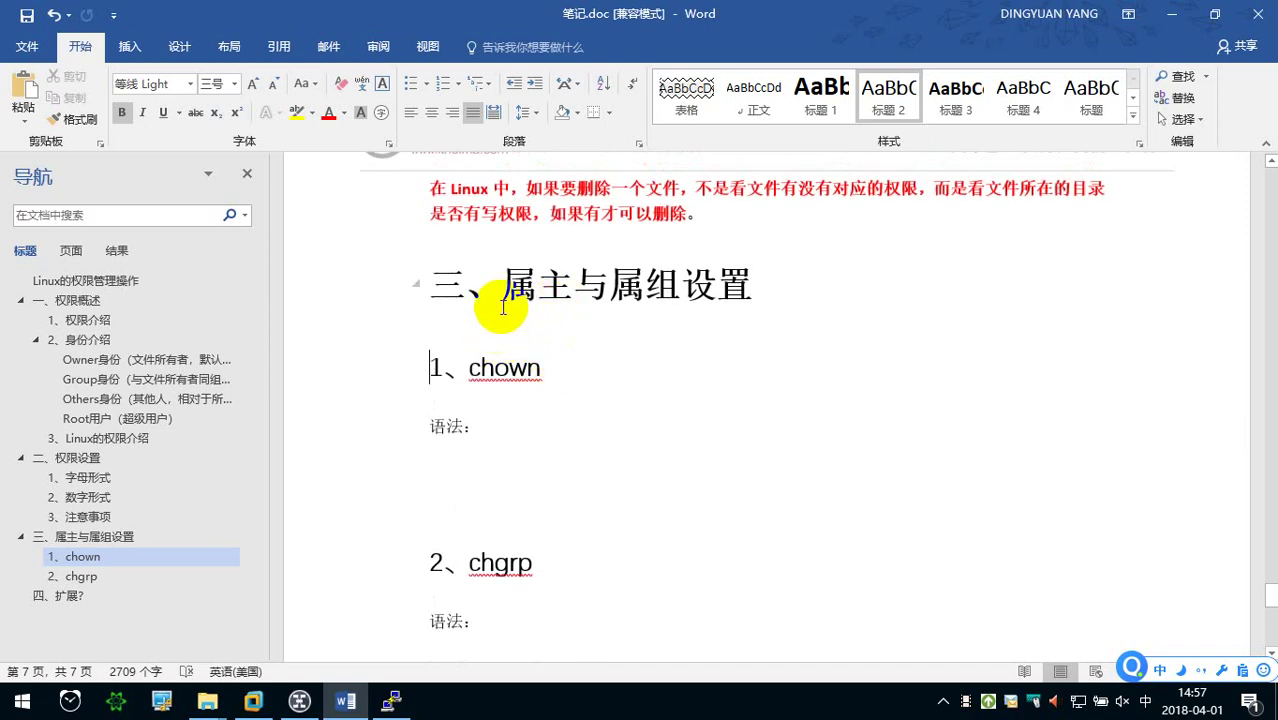
{"action": "scroll", "coordinate": [500, 265], "scroll_direction": "up", "scroll_amount": 1}
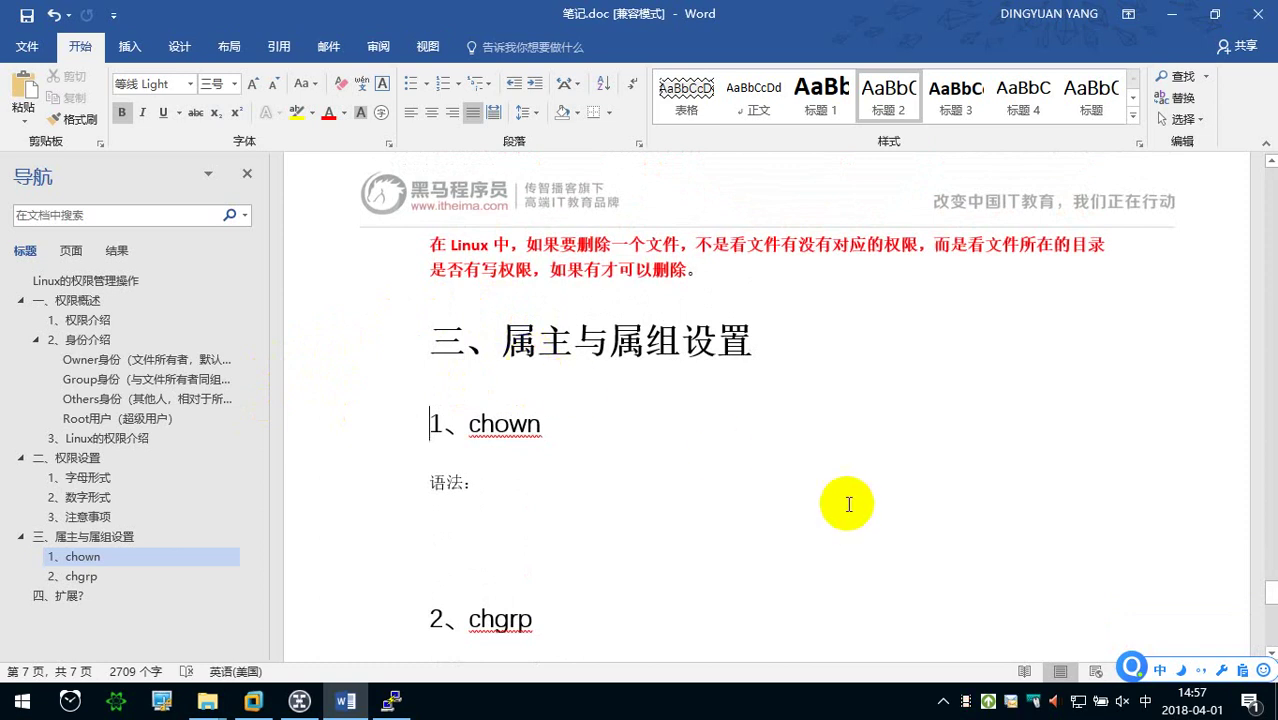
Read the student's question in the incoming chat message, then minimize the chat
{"action": "left_click", "coordinate": [1033, 702]}
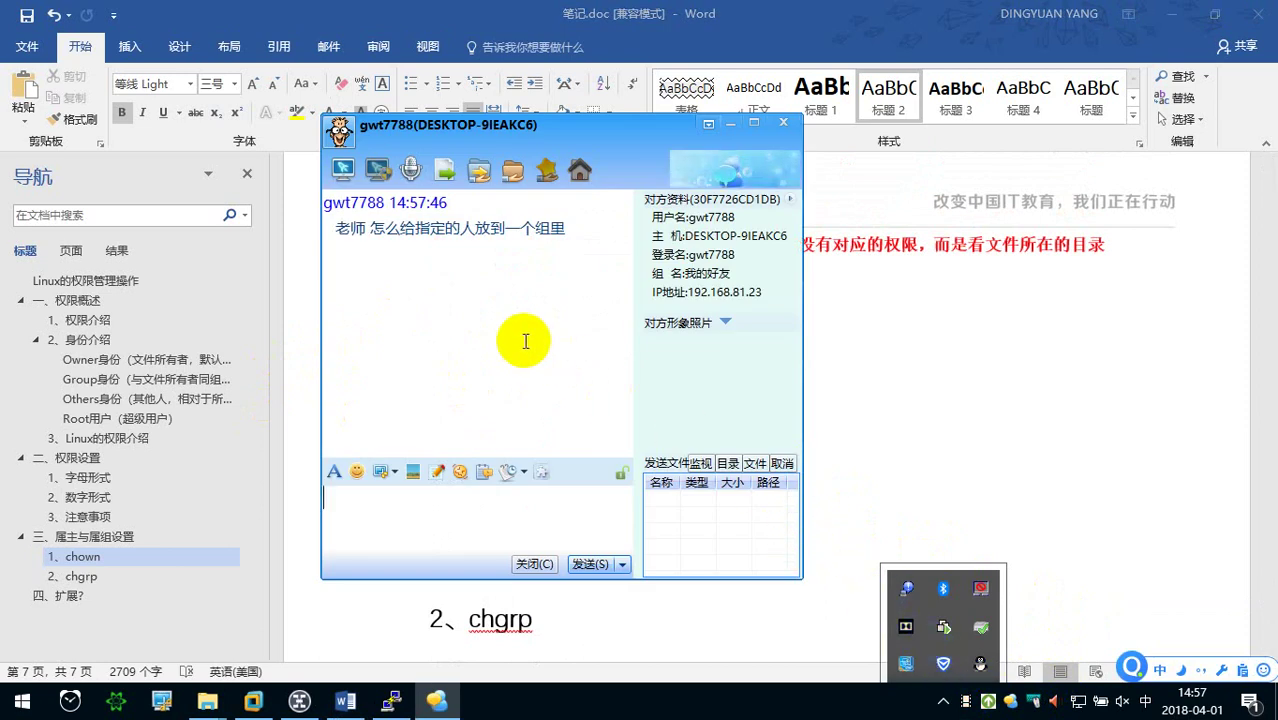
{"action": "left_click_drag", "start_coordinate": [374, 230], "coordinate": [542, 224]}
{"action": "left_click", "coordinate": [564, 228]}
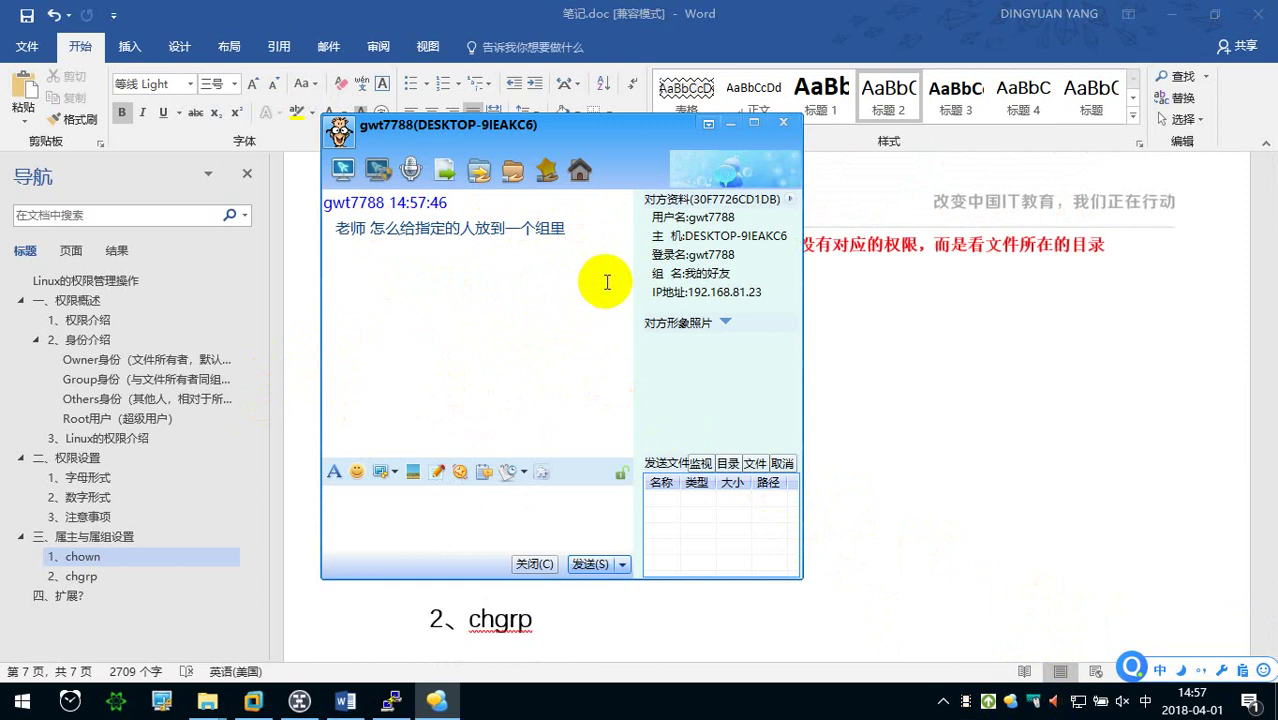
{"action": "left_click", "coordinate": [479, 531]}
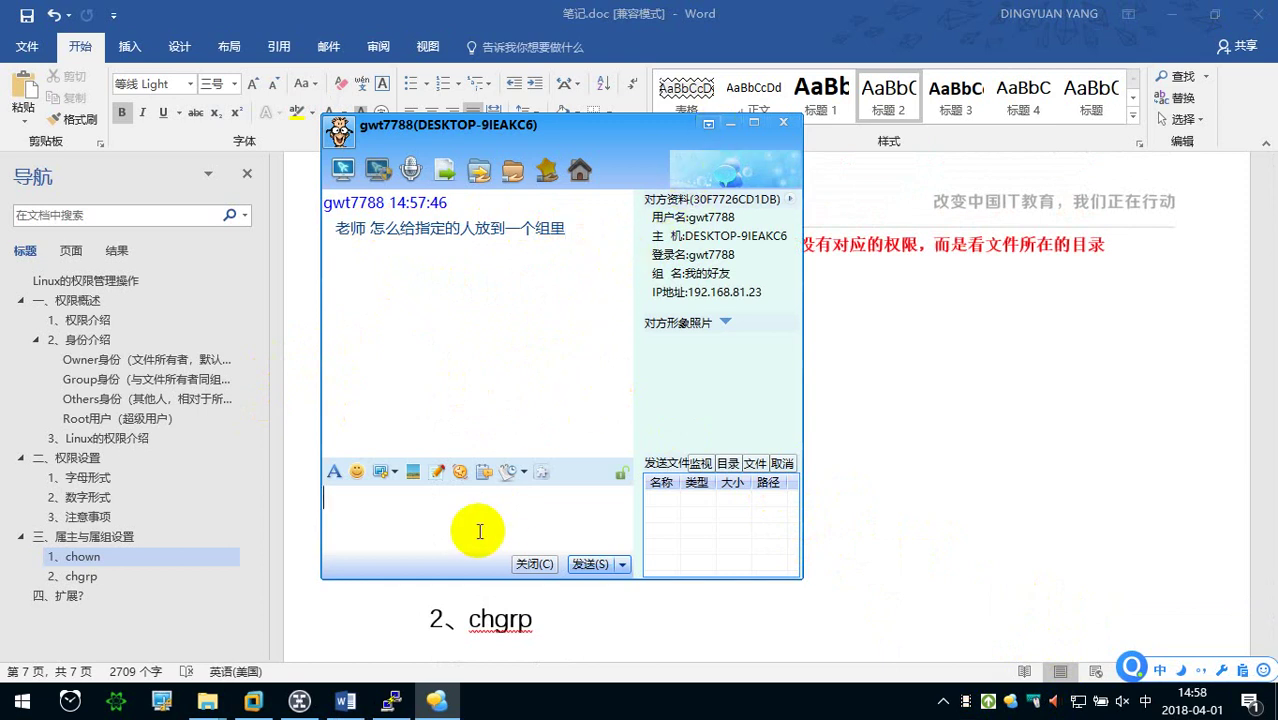
{"action": "left_click", "coordinate": [728, 126]}
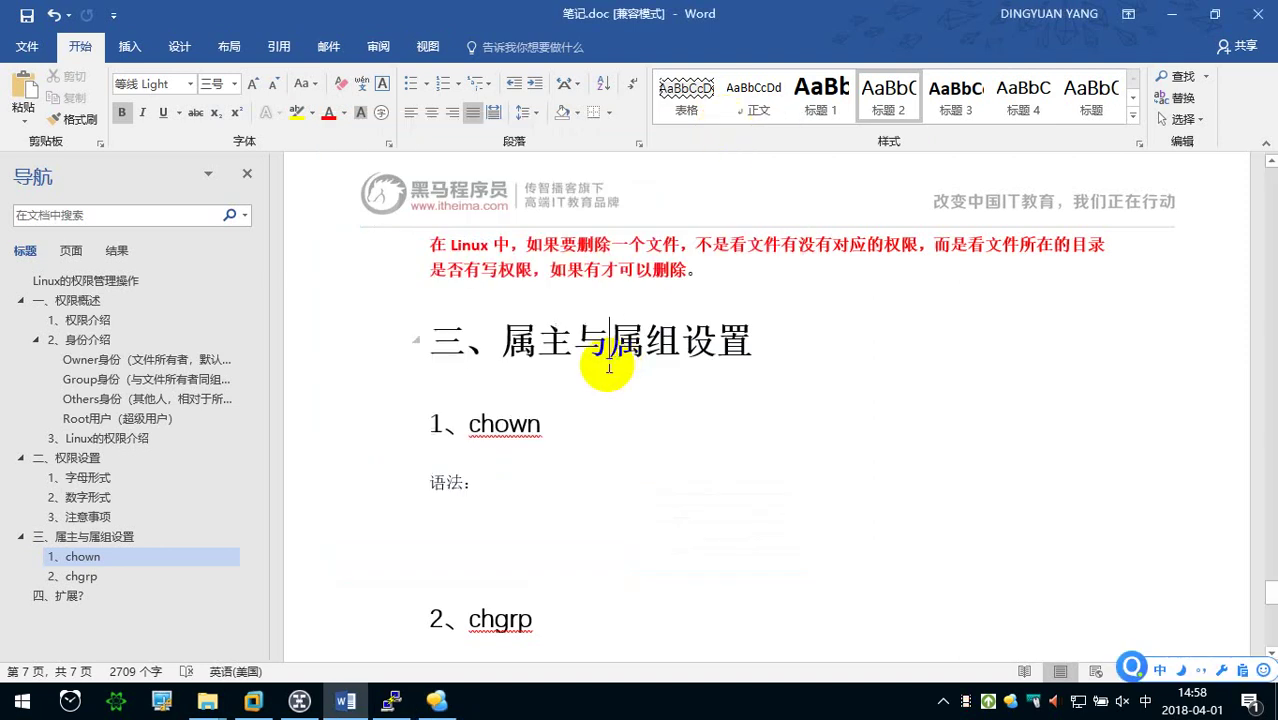
Highlight the words 属主 and 属组 in the section heading for reference
{"action": "left_click", "coordinate": [605, 300]}
{"action": "scroll", "coordinate": [600, 330], "scroll_direction": "down", "scroll_amount": 1}
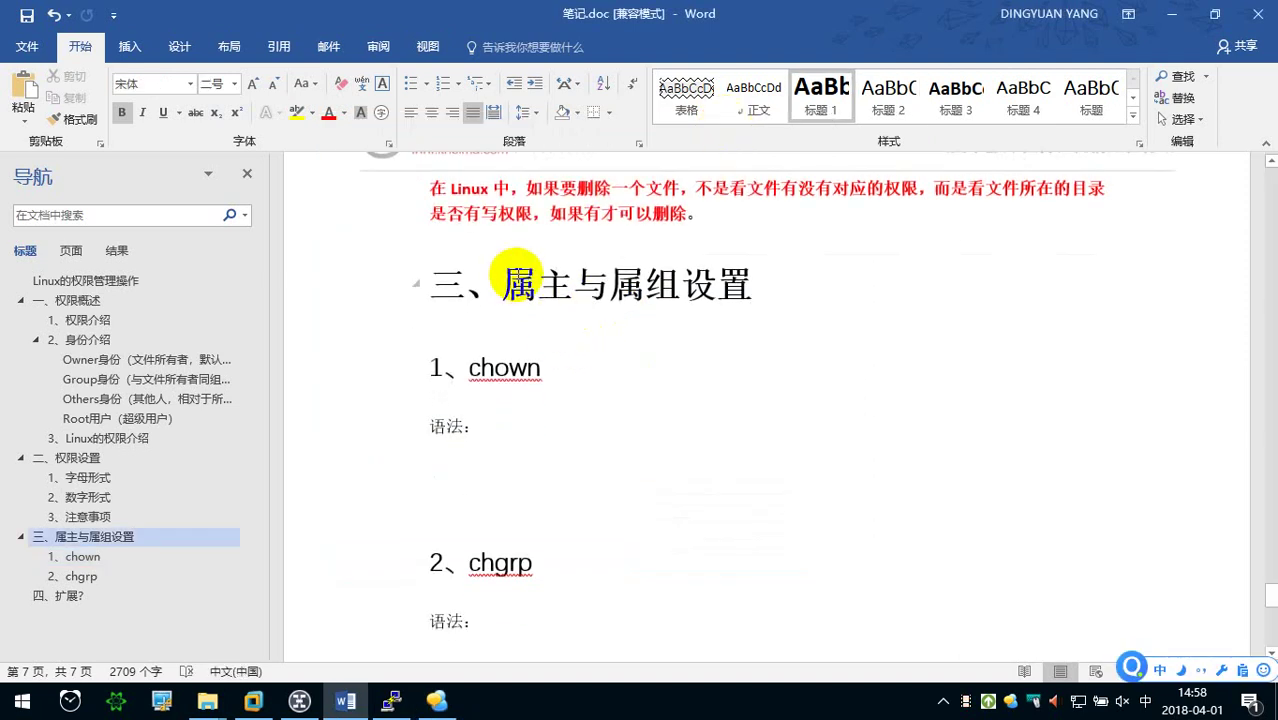
{"action": "left_click_drag", "start_coordinate": [502, 280], "coordinate": [663, 281]}
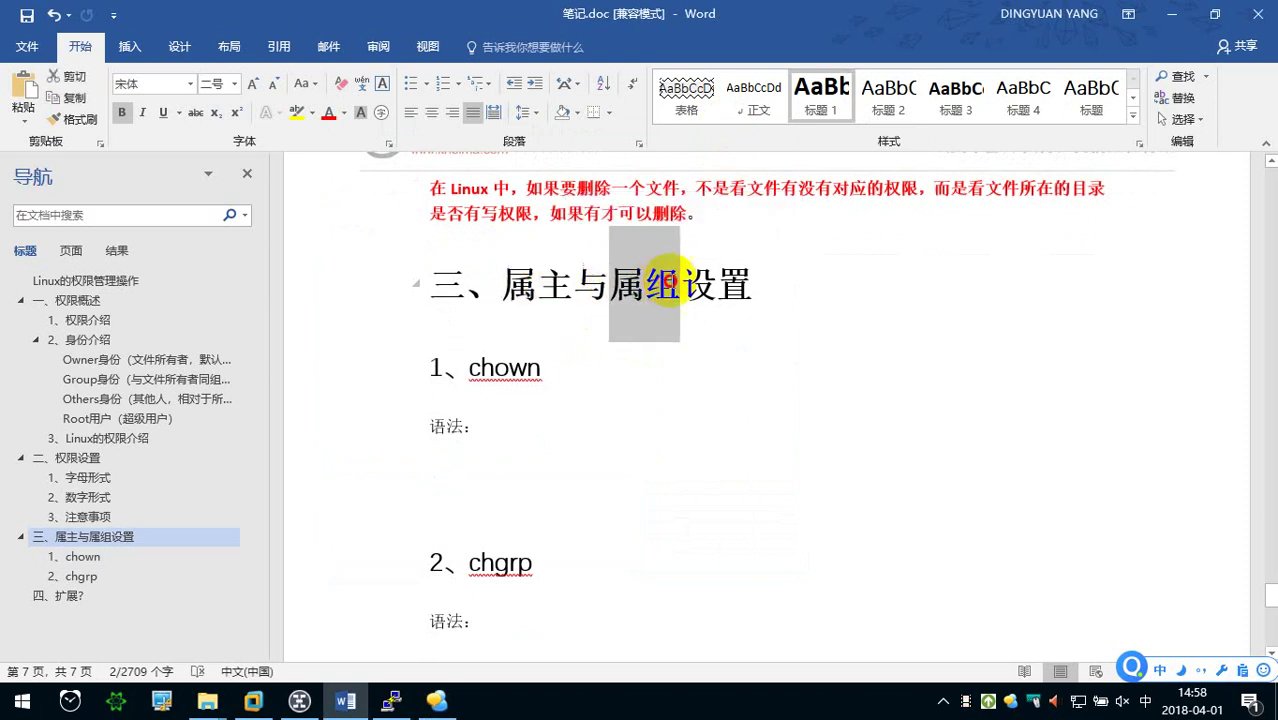
{"action": "left_click", "coordinate": [516, 286]}
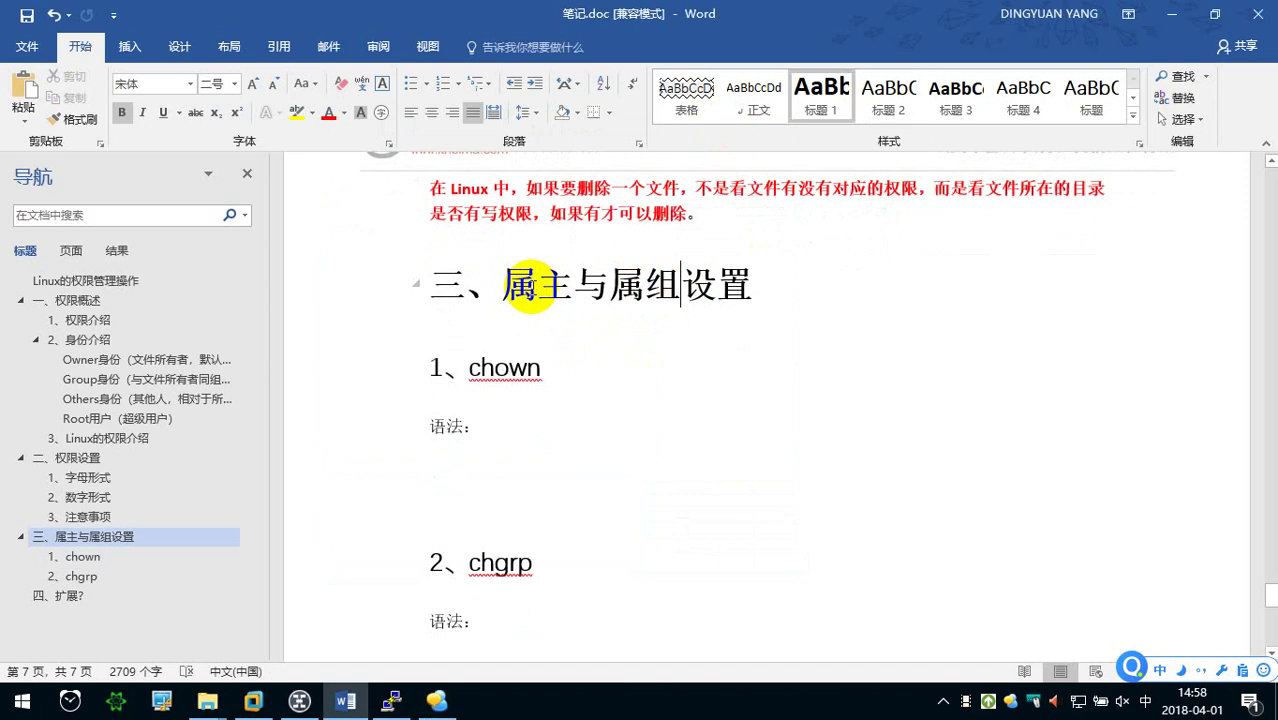
{"action": "scroll", "coordinate": [533, 288], "scroll_direction": "down", "scroll_amount": 1}
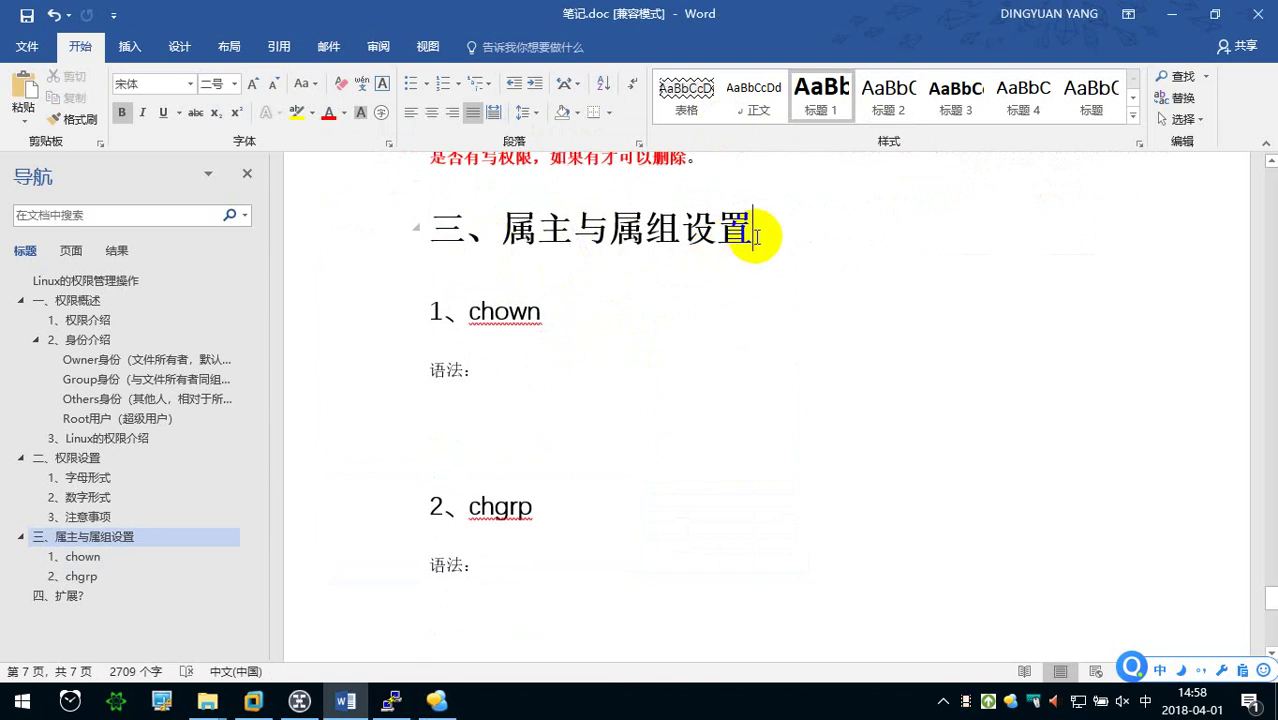
Type the line 属主：所属的用户（文件的主人） below the heading
{"action": "key", "text": "Return"}
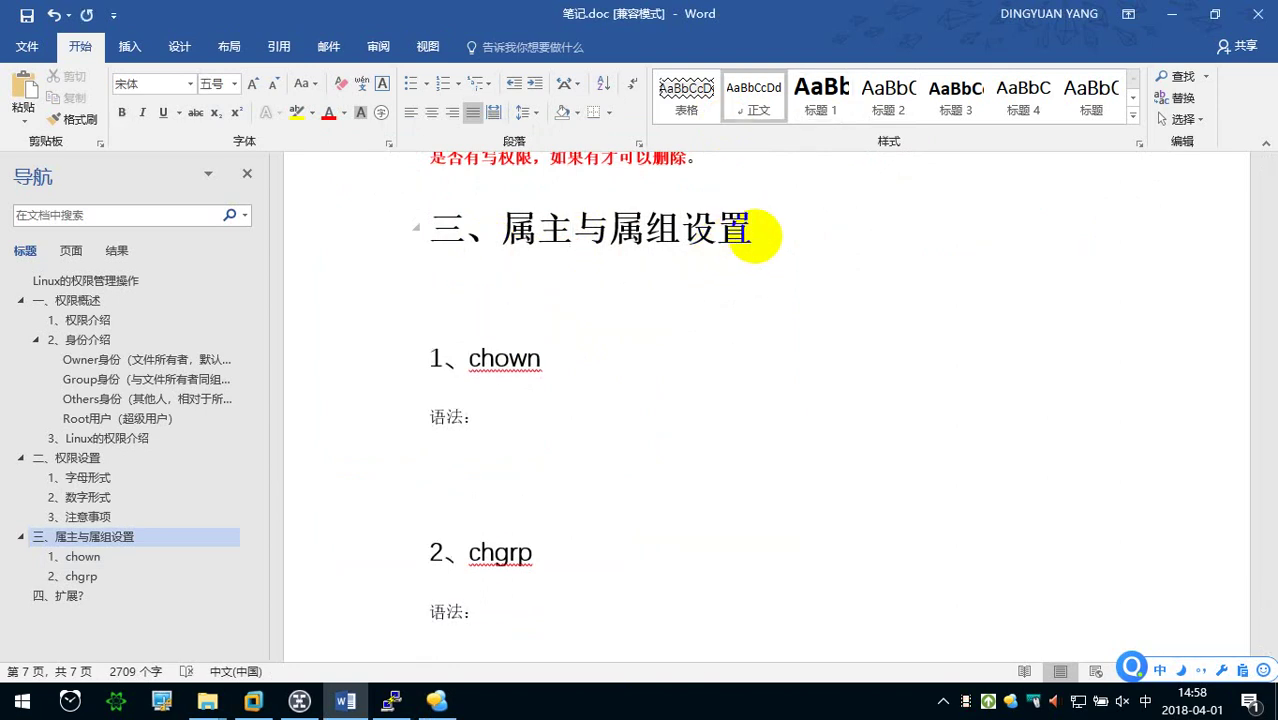
{"action": "type", "text": "shu"}
{"action": "key", "text": "BackSpace"}
{"action": "type", "text": "u'zhu"}
{"action": "key", "text": "space"}
{"action": "type", "text": "："}
{"action": "type", "text": "suoshu"}
{"action": "key", "text": "space"}
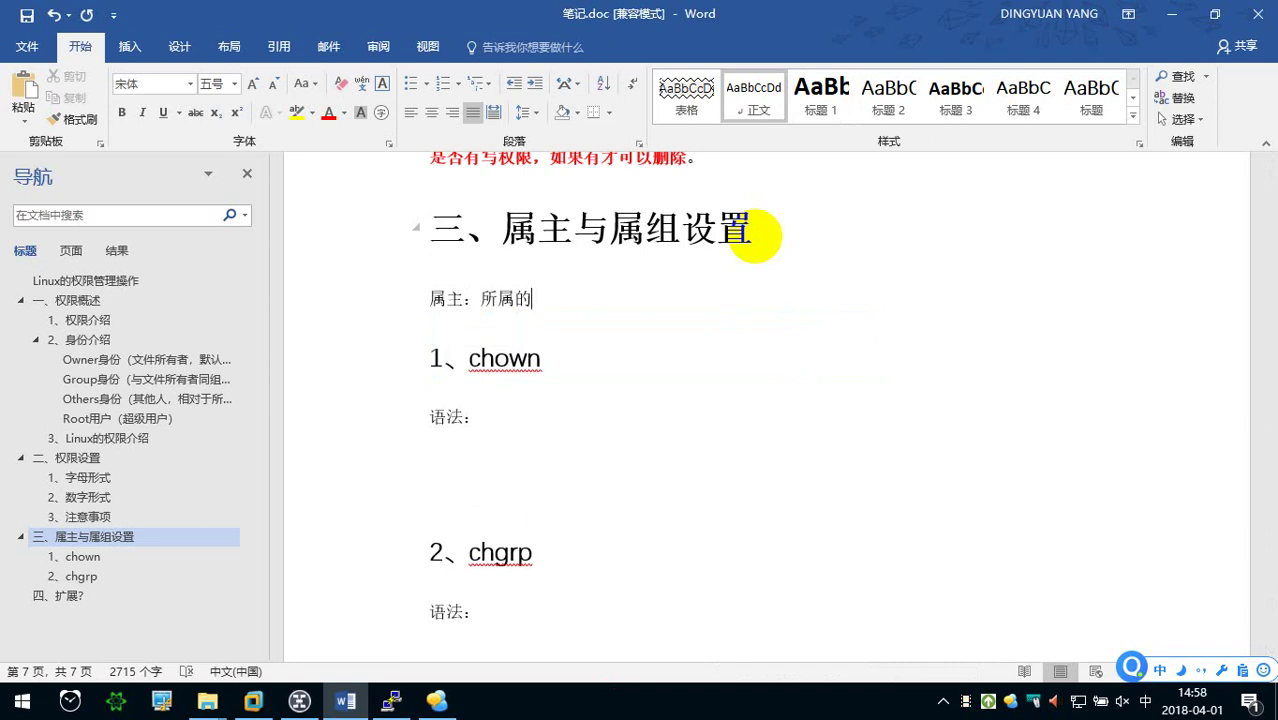
{"action": "type", "text": "yonghu"}
{"action": "key", "text": "space"}
{"action": "type", "text": "文件的）"}
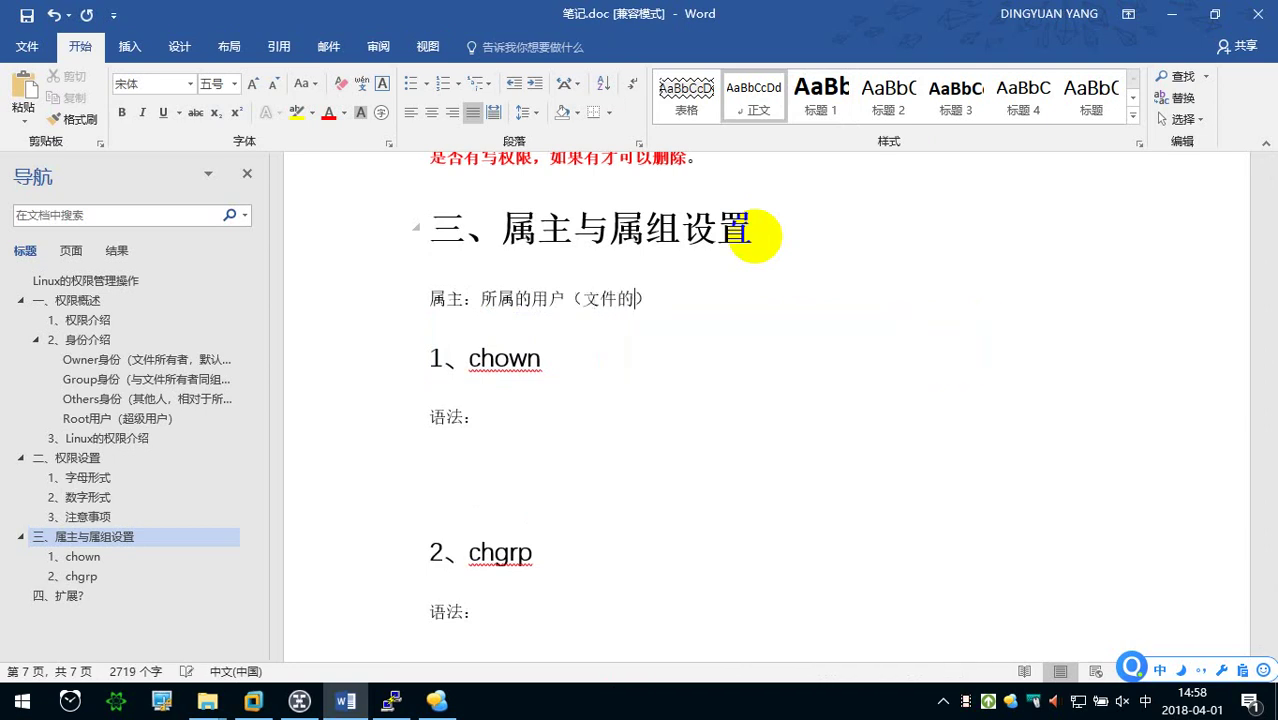
{"action": "type", "text": "主任"}
{"action": "left_click", "coordinate": [660, 298]}
{"action": "type", "text": "ren"}
{"action": "key", "text": "space"}
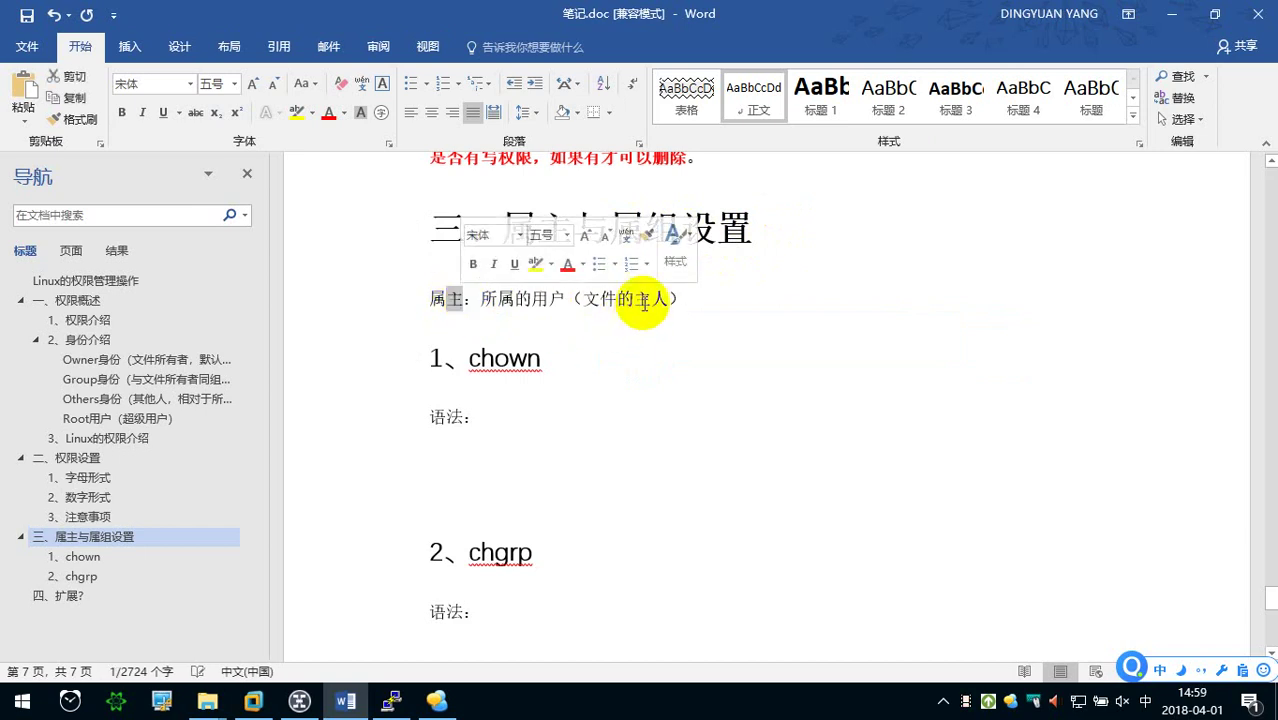
{"action": "left_click", "coordinate": [632, 299]}
Add the next line 属组：所属的用户组 beneath the 属主 definition
{"action": "key", "text": "Return"}
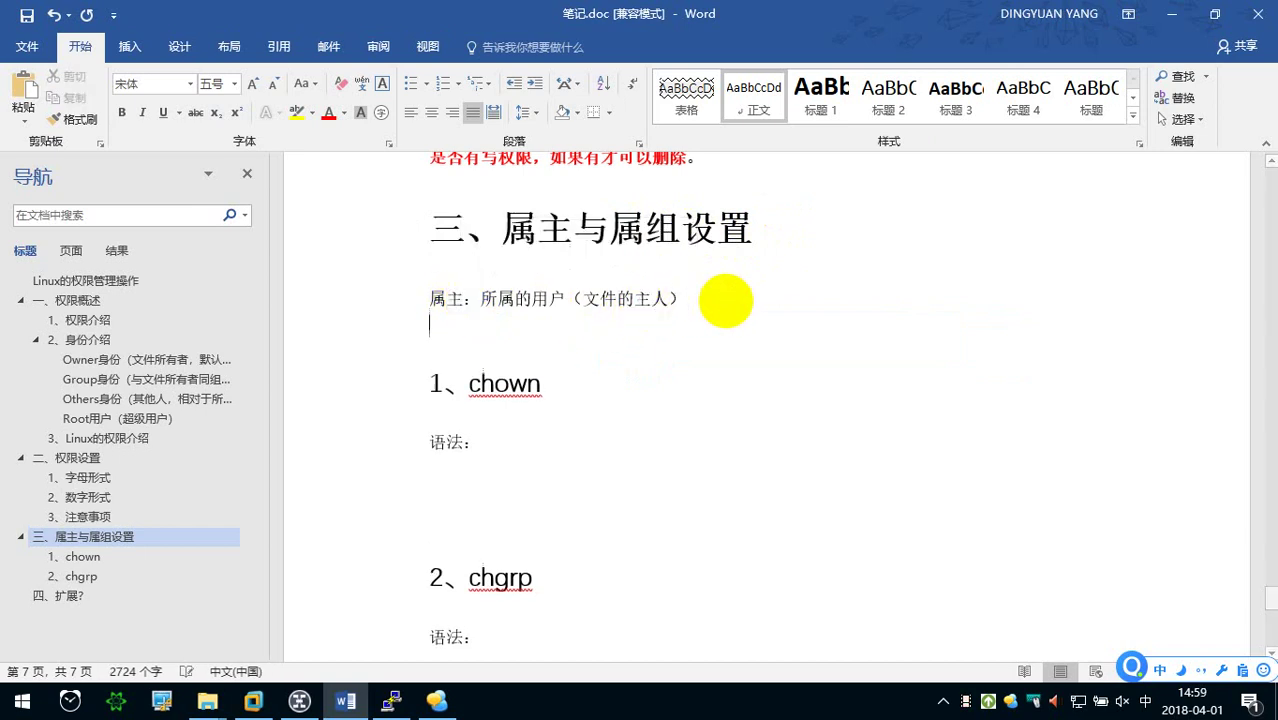
{"action": "type", "text": "shu'zu"}
{"action": "key", "text": "space"}
{"action": "key", "text": "BackSpace"}
{"action": "key", "text": "BackSpace"}
{"action": "type", "text": "shuzu2"}
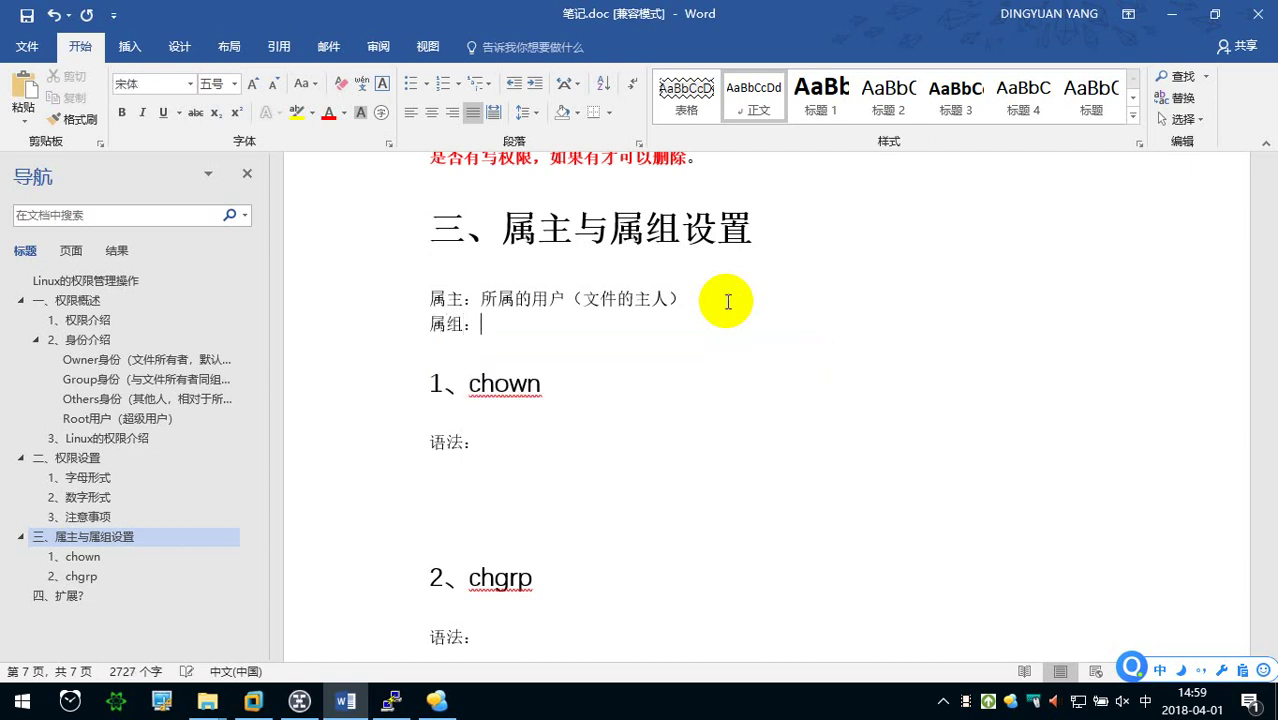
{"action": "type", "text": "suoshu"}
{"action": "key", "text": "space"}
{"action": "type", "text": "d"}
{"action": "key", "text": "space"}
{"action": "type", "text": "yong'hu'uz"}
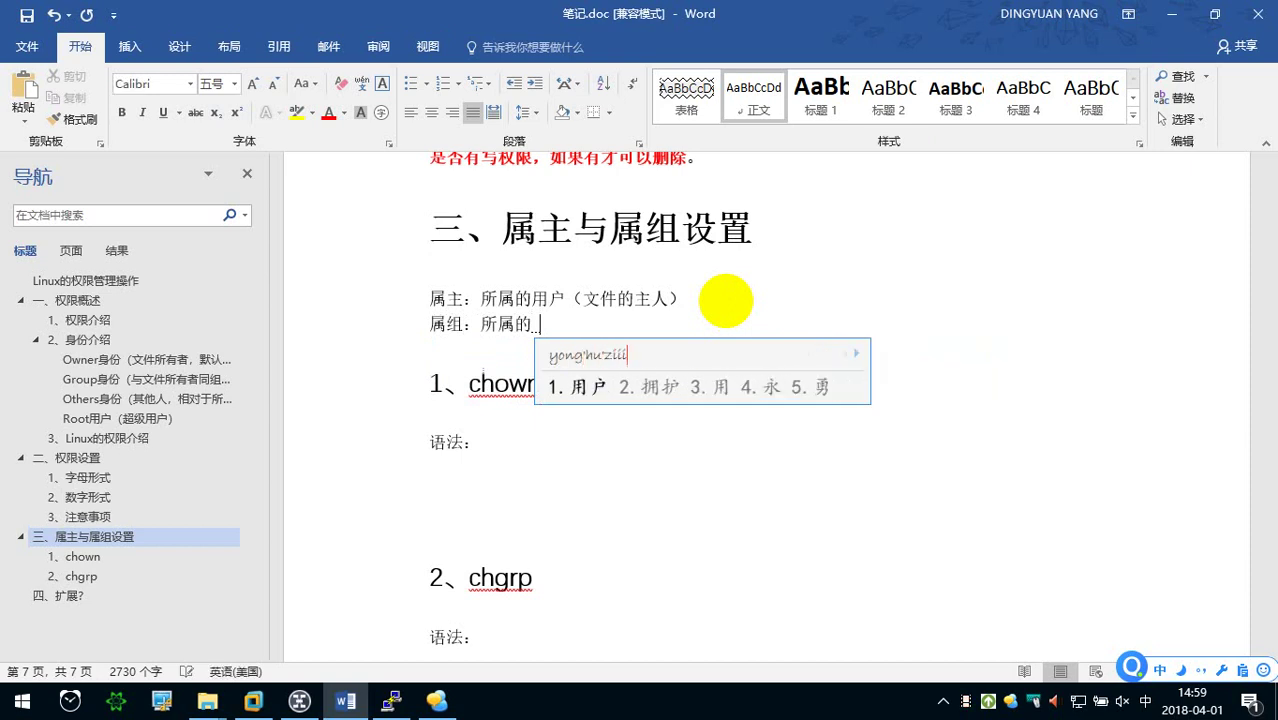
{"action": "key", "text": "BackSpace"}
{"action": "type", "text": "u"}
{"action": "key", "text": "space"}
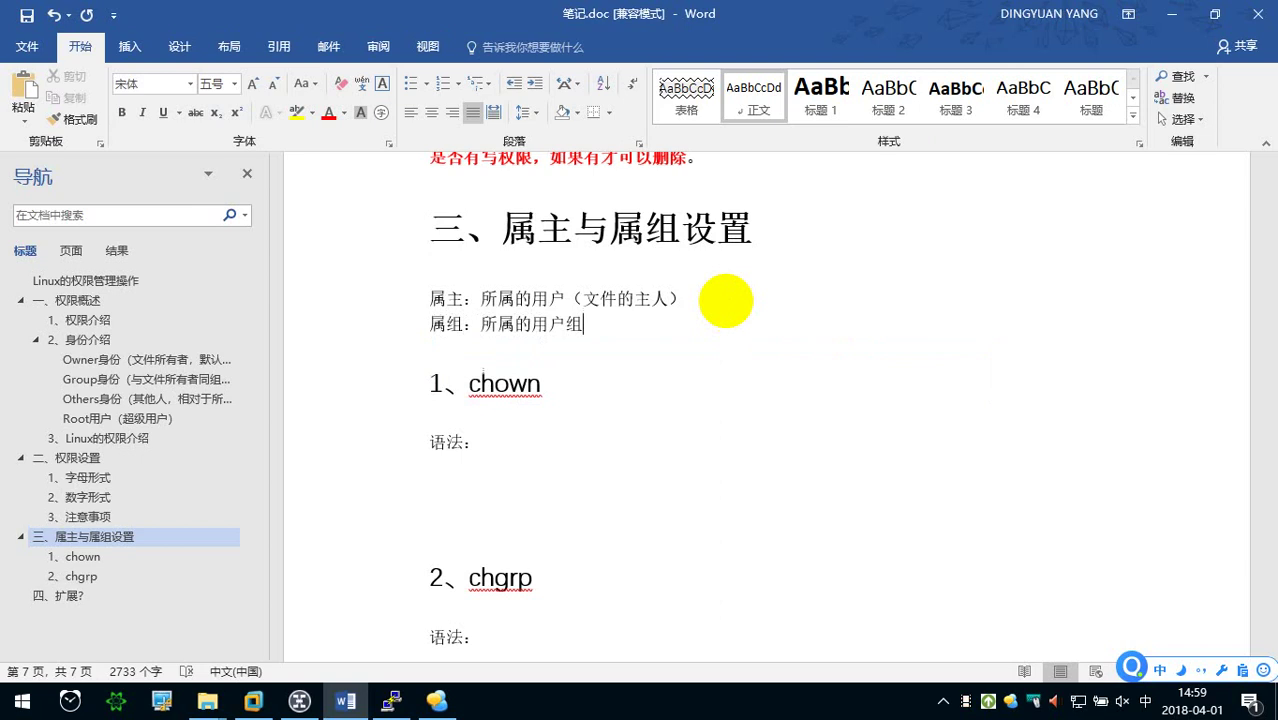
Point out 所属的用户 and 所属的用户组 in the definitions, then switch to the terminal session
{"action": "left_click", "coordinate": [573, 223]}
{"action": "left_click", "coordinate": [491, 300]}
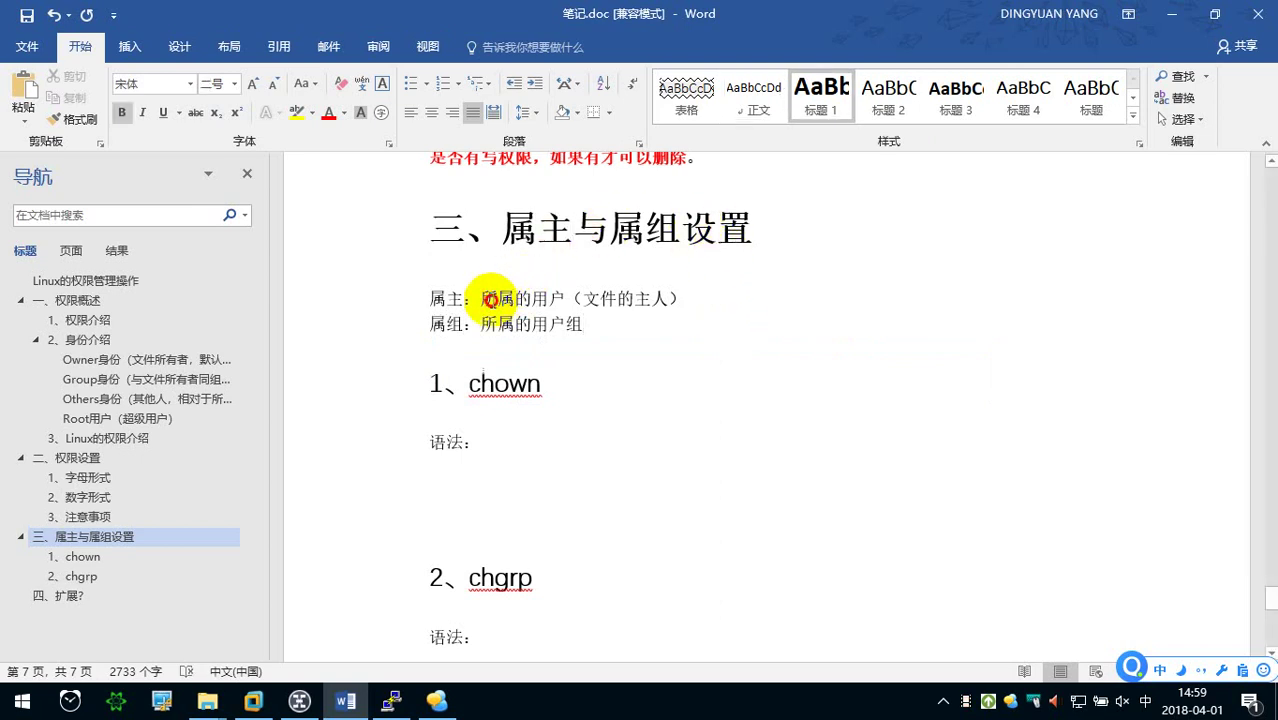
{"action": "left_click_drag", "start_coordinate": [491, 300], "coordinate": [570, 298]}
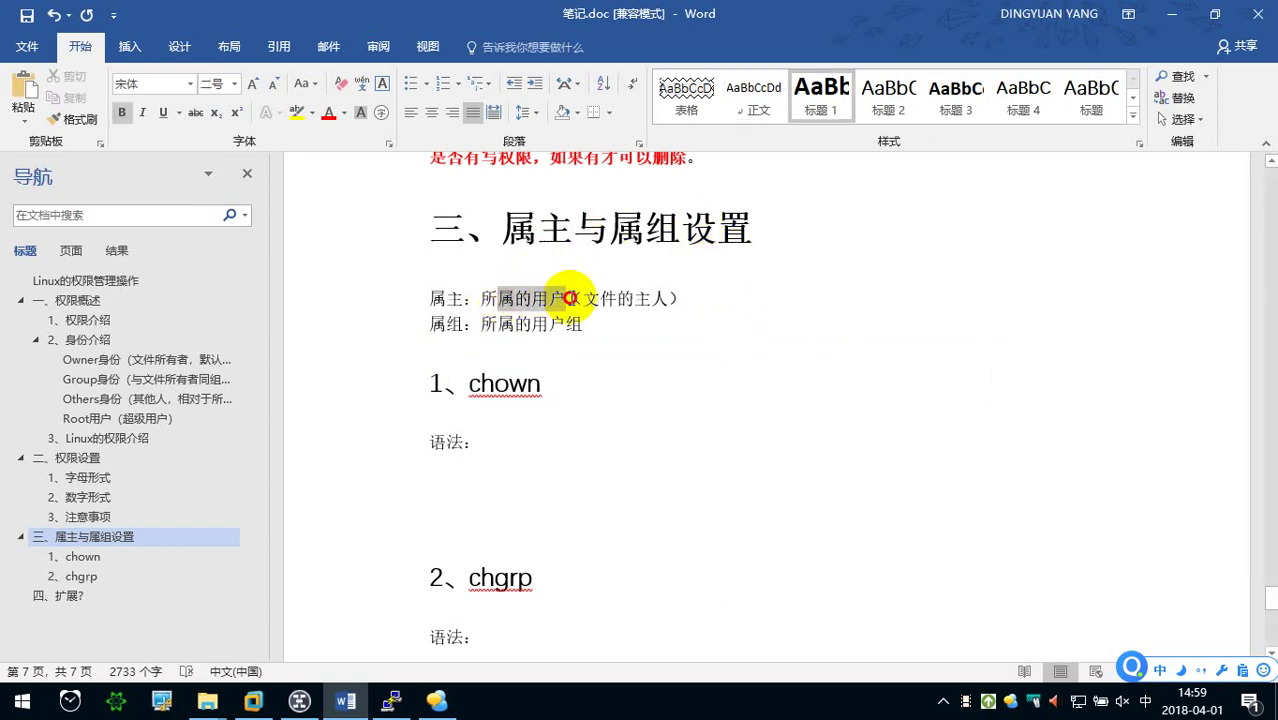
{"action": "left_click", "coordinate": [645, 229]}
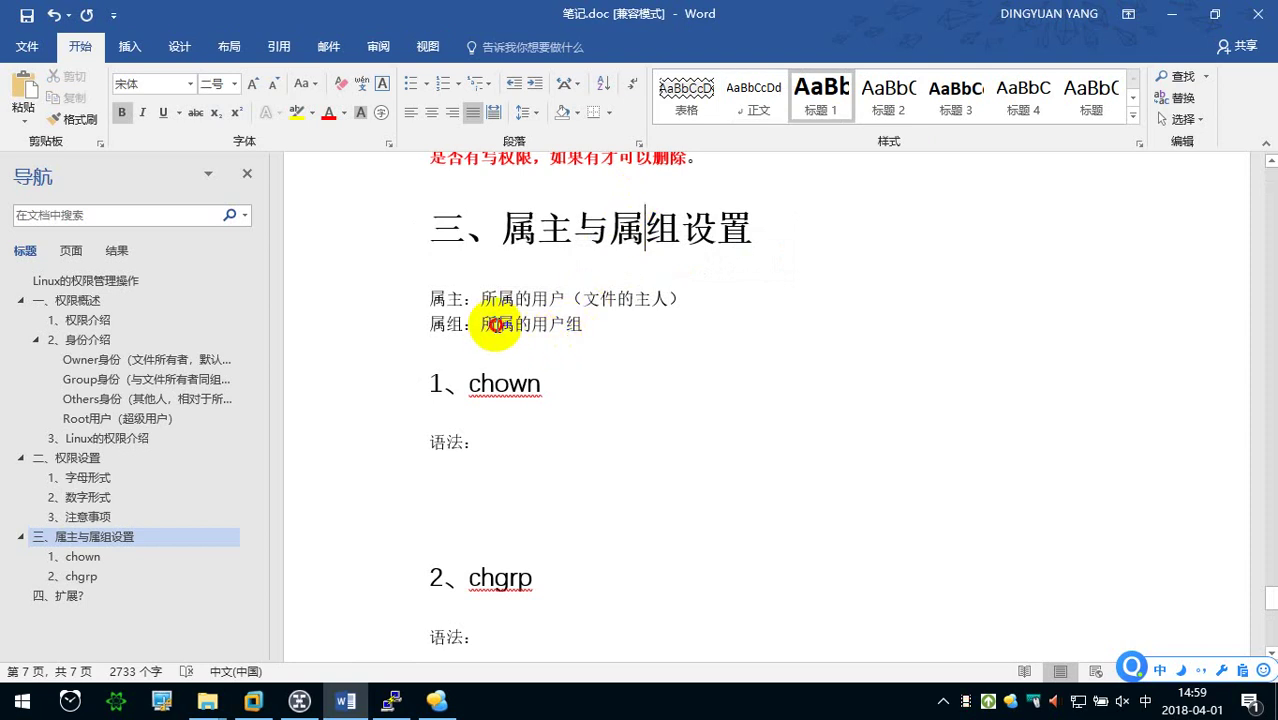
{"action": "left_click_drag", "start_coordinate": [495, 325], "coordinate": [577, 324]}
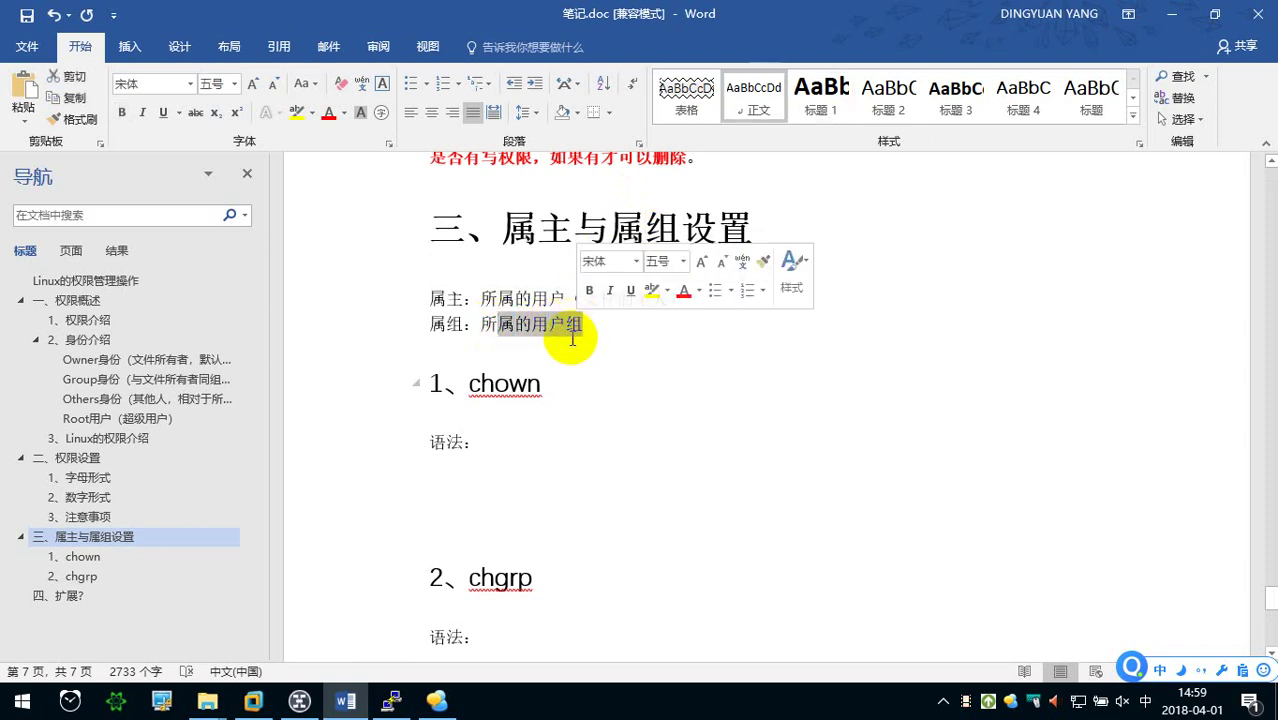
{"action": "left_click", "coordinate": [613, 335]}
{"action": "left_click", "coordinate": [435, 690]}
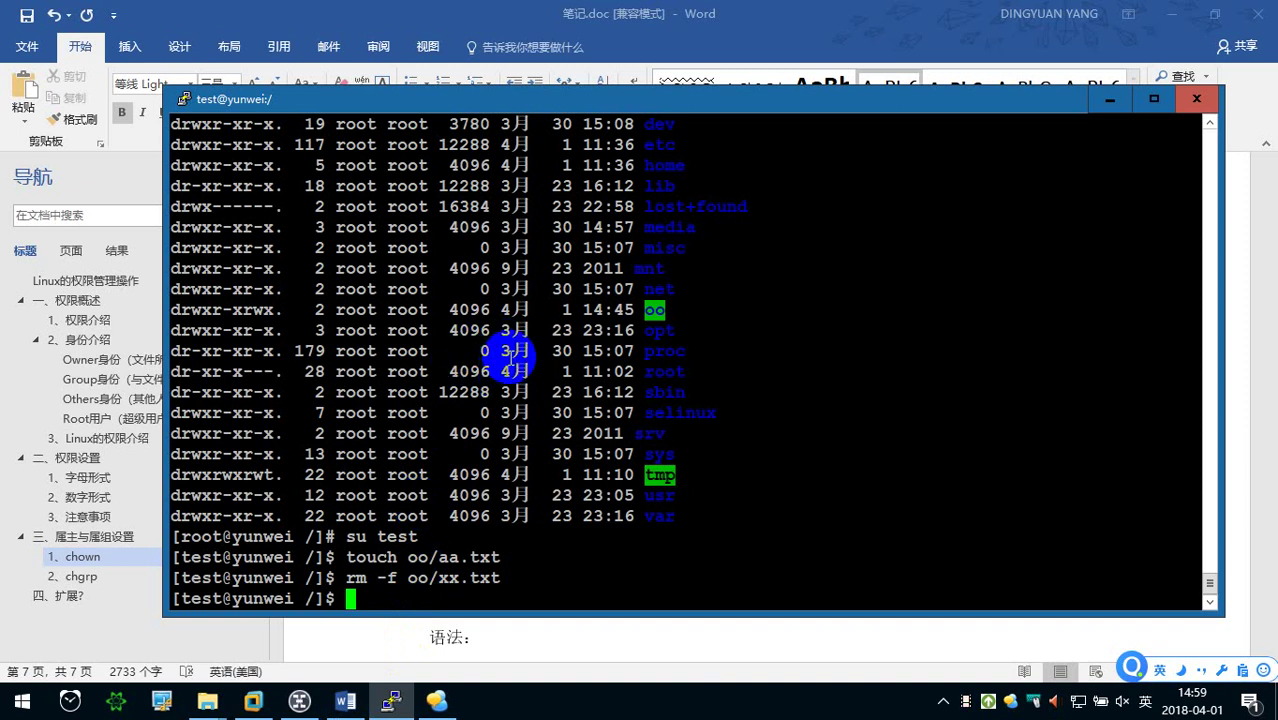
Capture the top rows of the directory listing and box the root root owner and group columns in red
{"action": "key", "text": "ctrl+alt+a"}
{"action": "mouse_move", "coordinate": [168, 165]}
{"action": "left_mouse_down"}
{"action": "mouse_move", "coordinate": [537, 279]}
{"action": "mouse_move", "coordinate": [755, 312]}
{"action": "left_mouse_up"}
{"action": "left_click", "coordinate": [424, 329]}
{"action": "left_click_drag", "start_coordinate": [331, 175], "coordinate": [432, 302]}
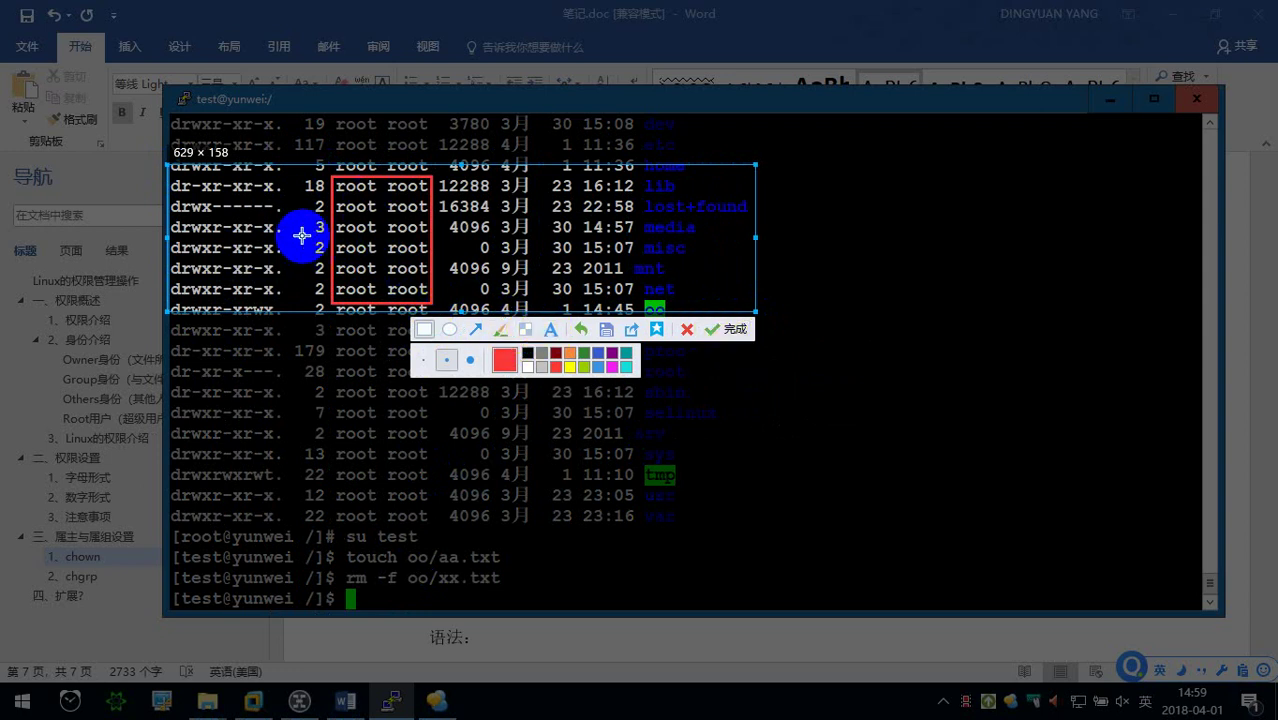
Add a size 14 text label 所属用户 beside the boxed columns
{"action": "left_click", "coordinate": [549, 332]}
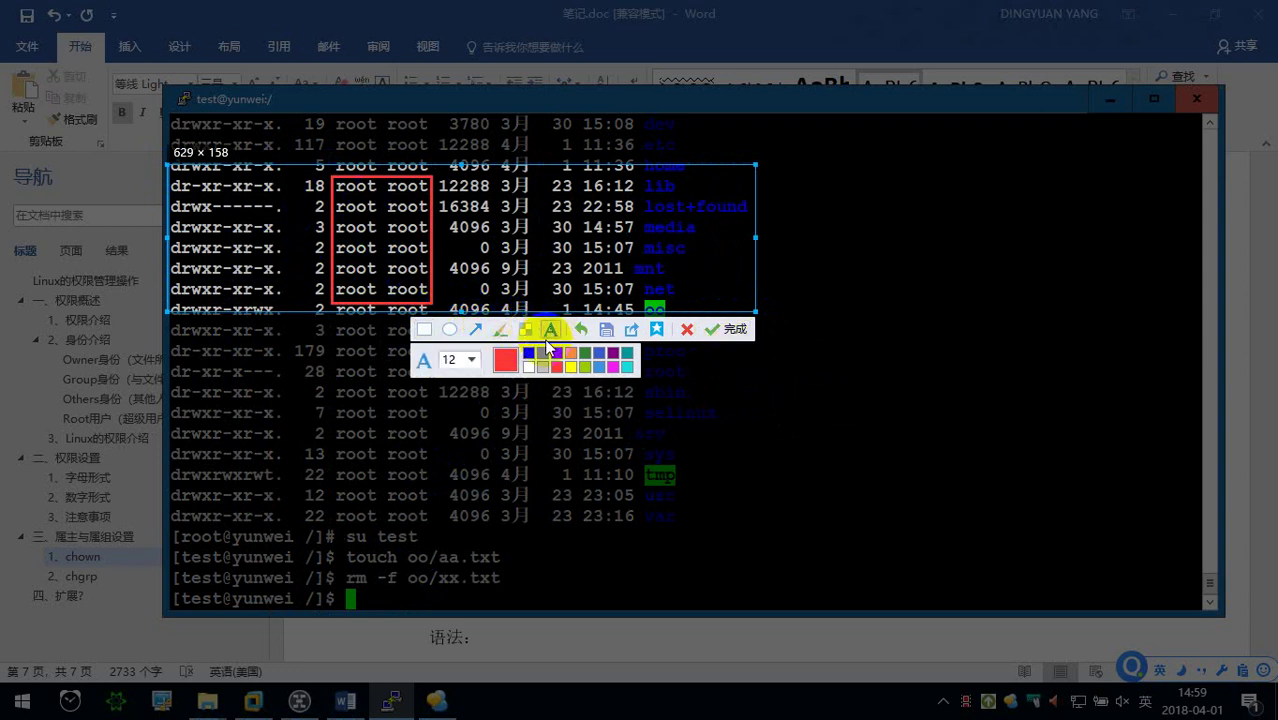
{"action": "left_click_drag", "start_coordinate": [274, 232], "coordinate": [191, 222]}
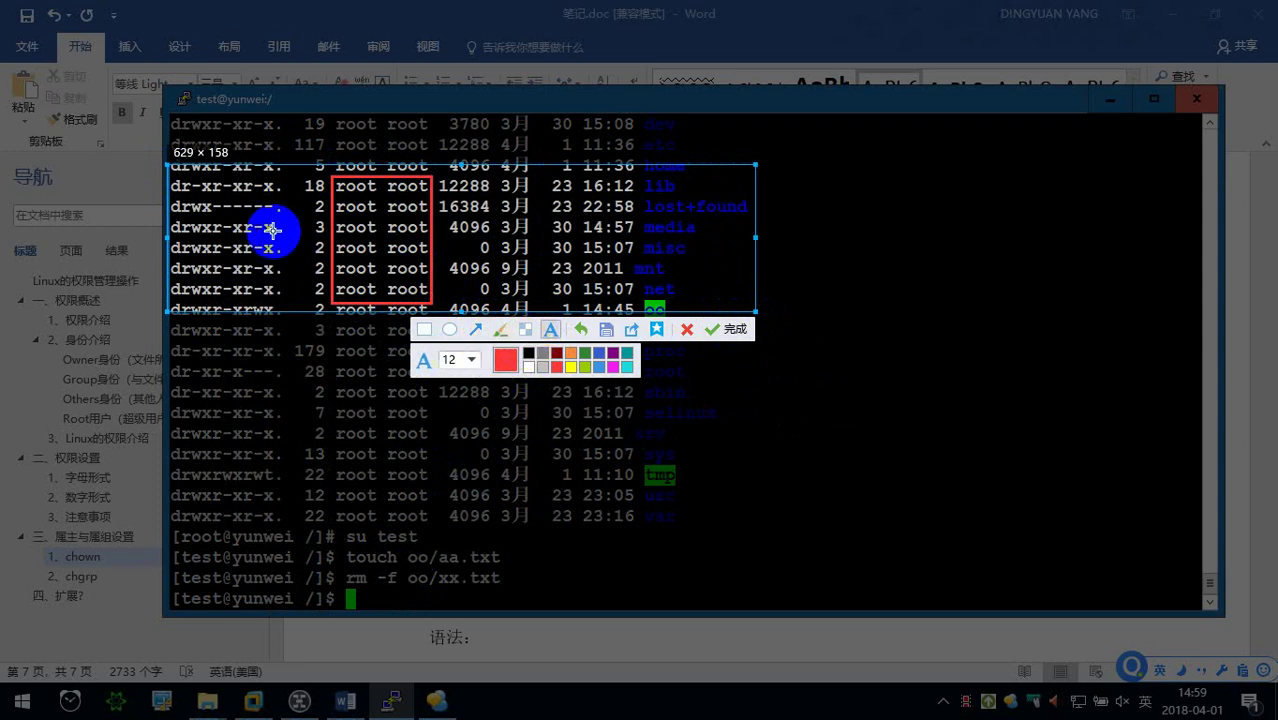
{"action": "left_click", "coordinate": [470, 359]}
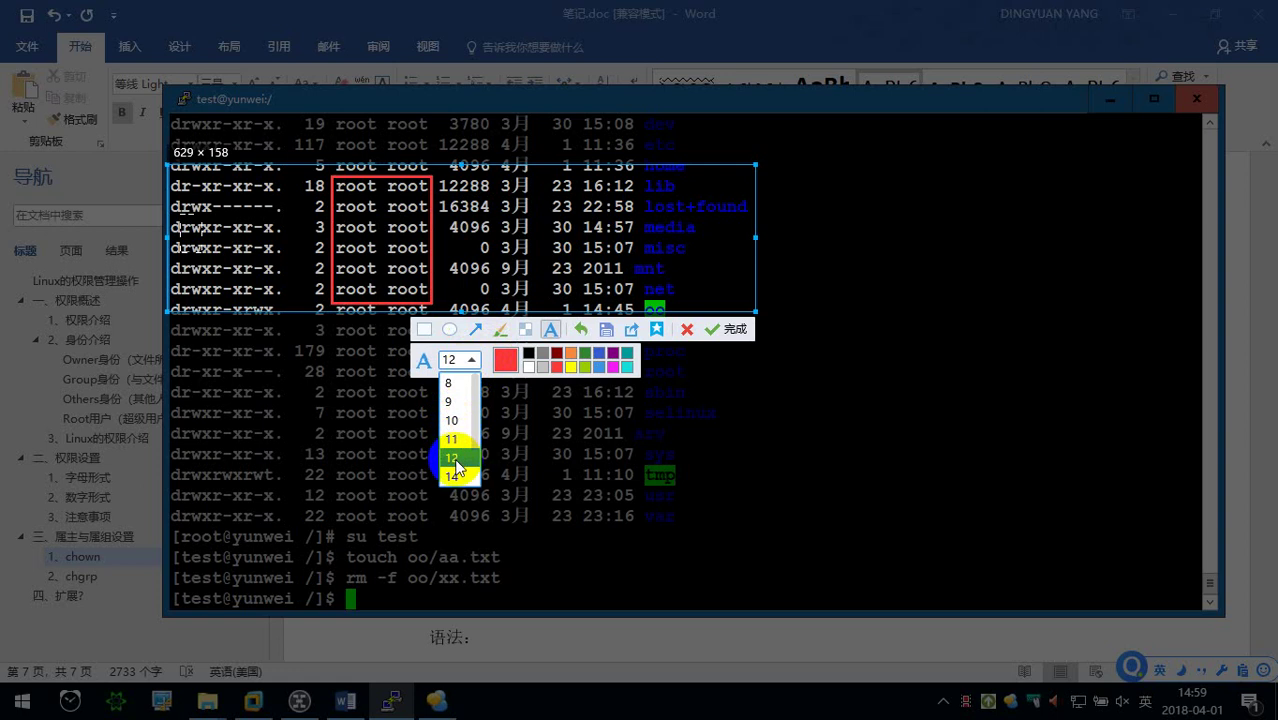
{"action": "left_click", "coordinate": [456, 476]}
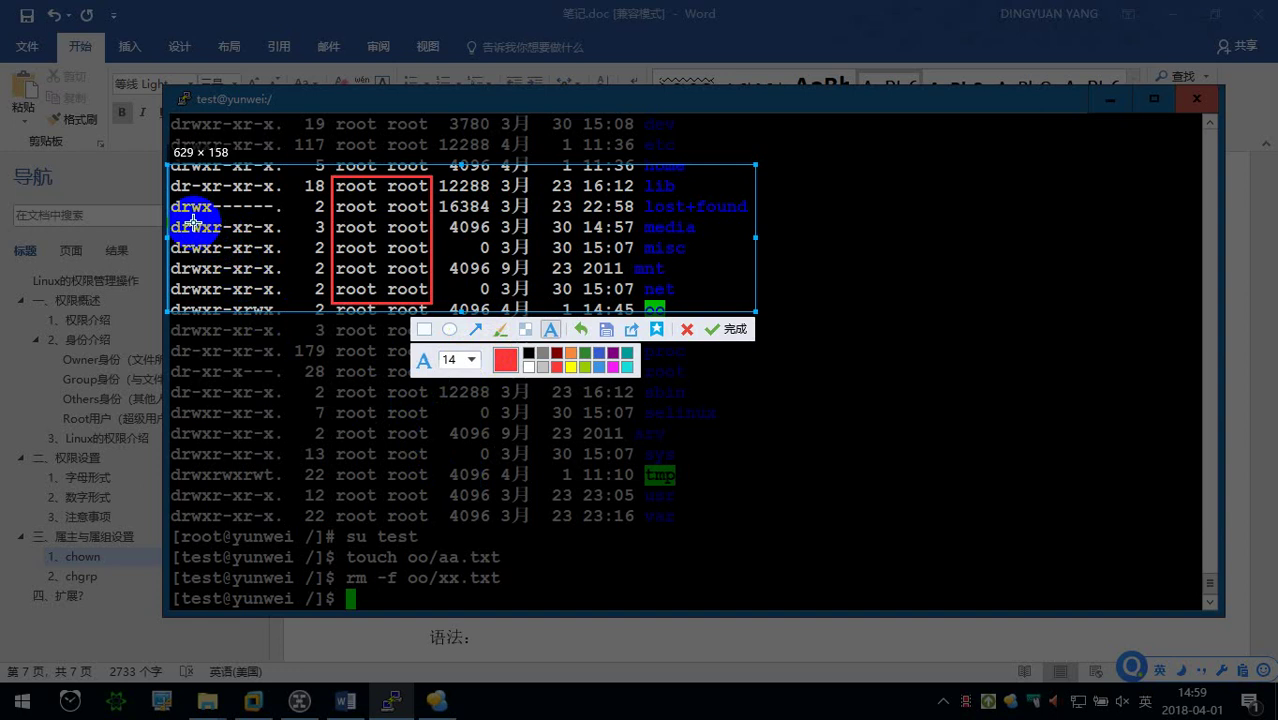
{"action": "left_click", "coordinate": [214, 235]}
{"action": "type", "text": "所属y"}
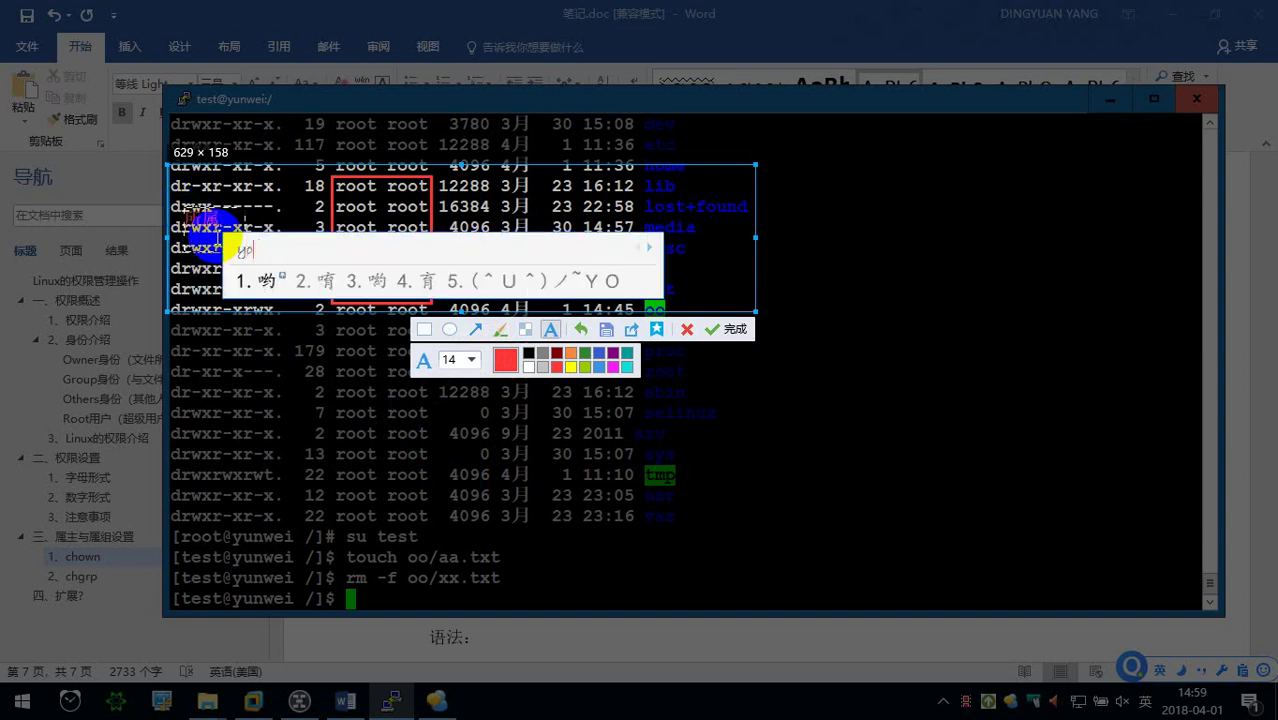
{"action": "type", "text": "用户"}
Draw arrows from the labels to the red box and add the 所属组 label
{"action": "left_click", "coordinate": [475, 329]}
{"action": "left_click_drag", "start_coordinate": [270, 218], "coordinate": [332, 218]}
{"action": "left_click", "coordinate": [557, 332]}
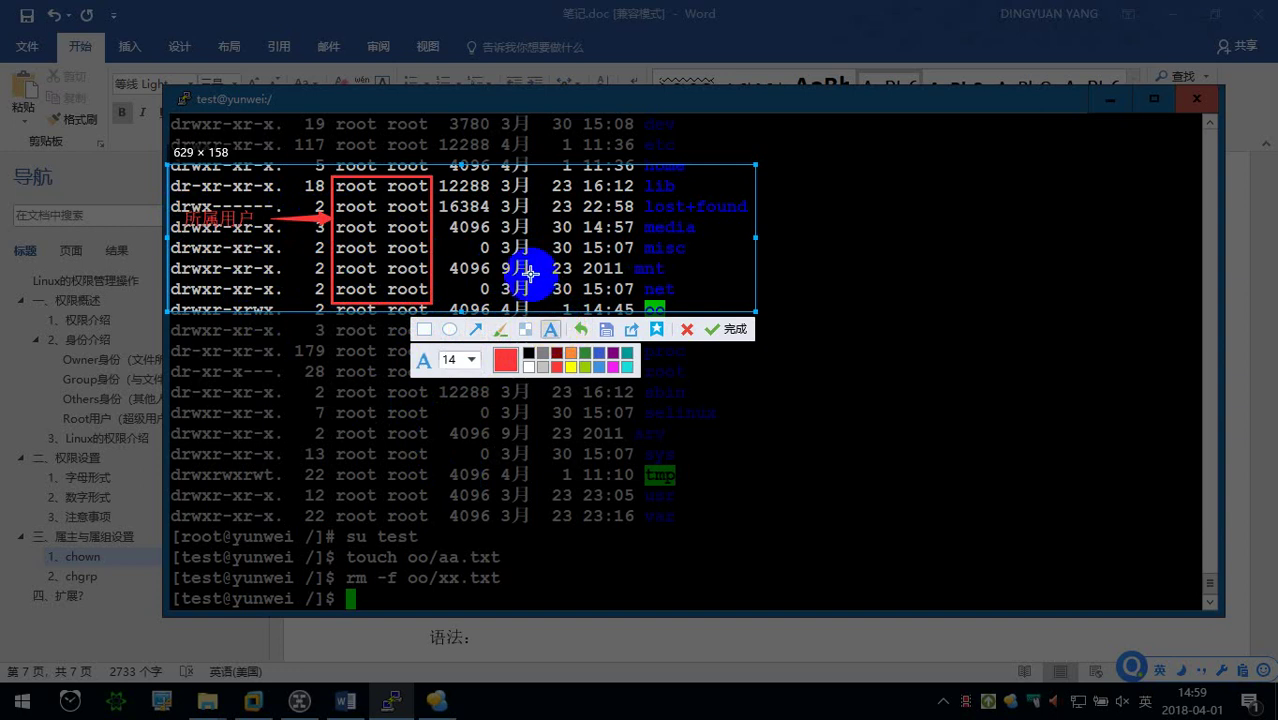
{"action": "type", "text": "所属组"}
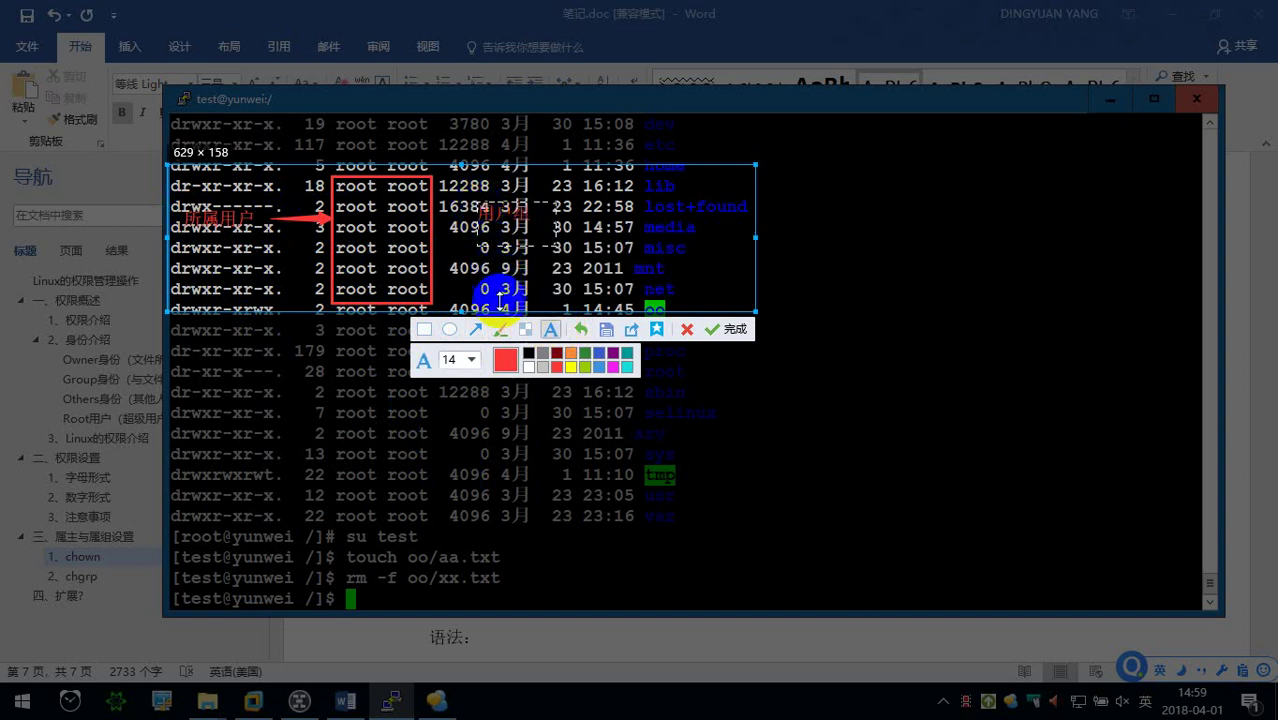
{"action": "left_click", "coordinate": [476, 329]}
{"action": "left_click_drag", "start_coordinate": [474, 218], "coordinate": [437, 218]}
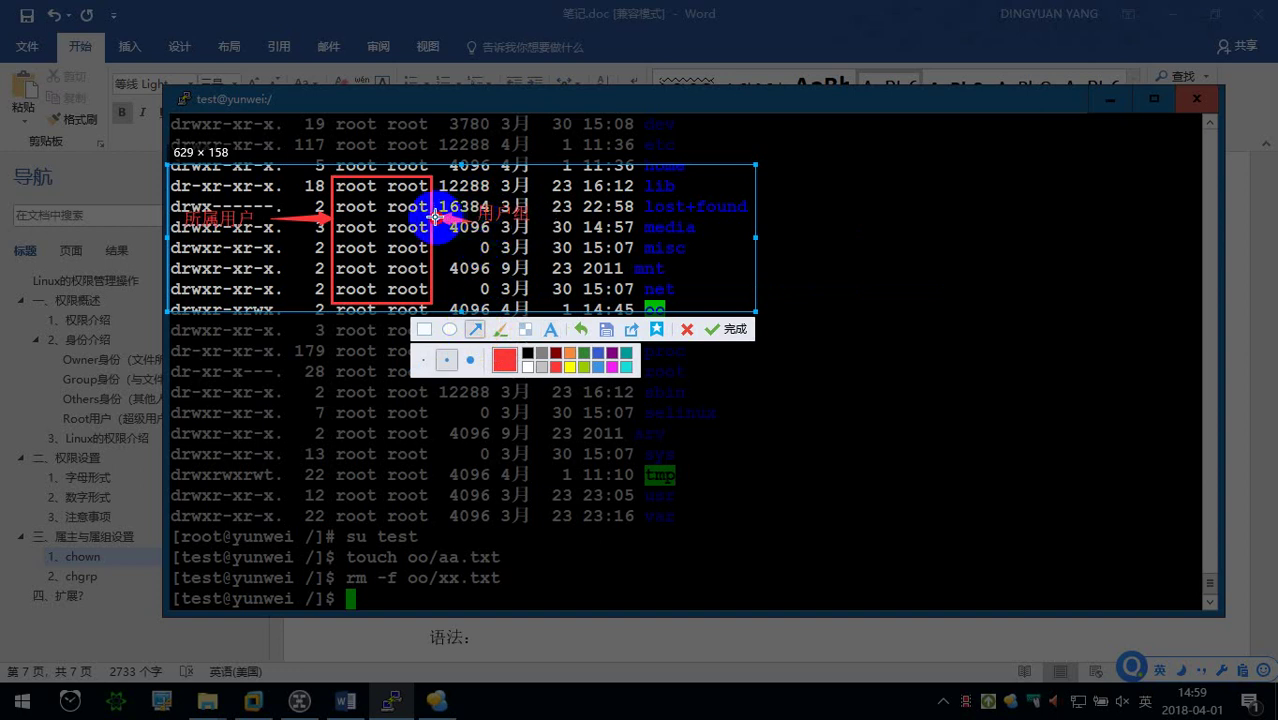
{"action": "left_click", "coordinate": [716, 330]}
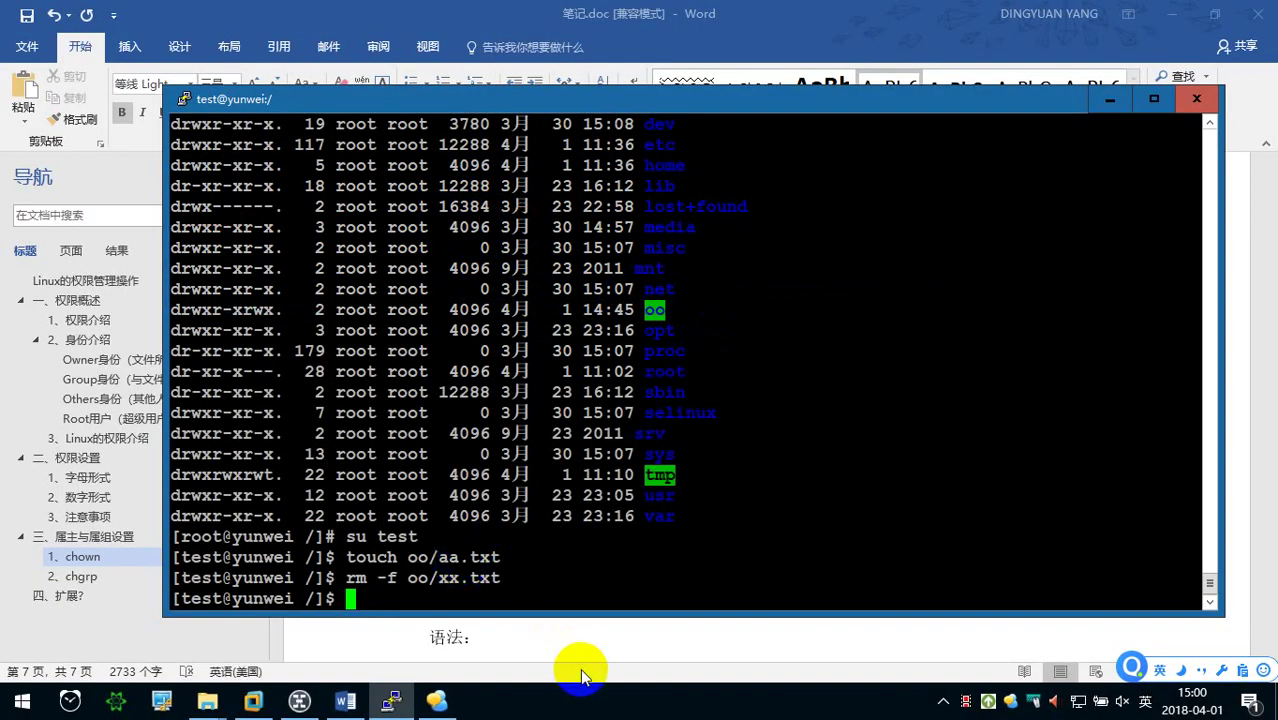
Paste the annotated terminal screenshot on a new line below the 属组 line
{"action": "left_click", "coordinate": [580, 669]}
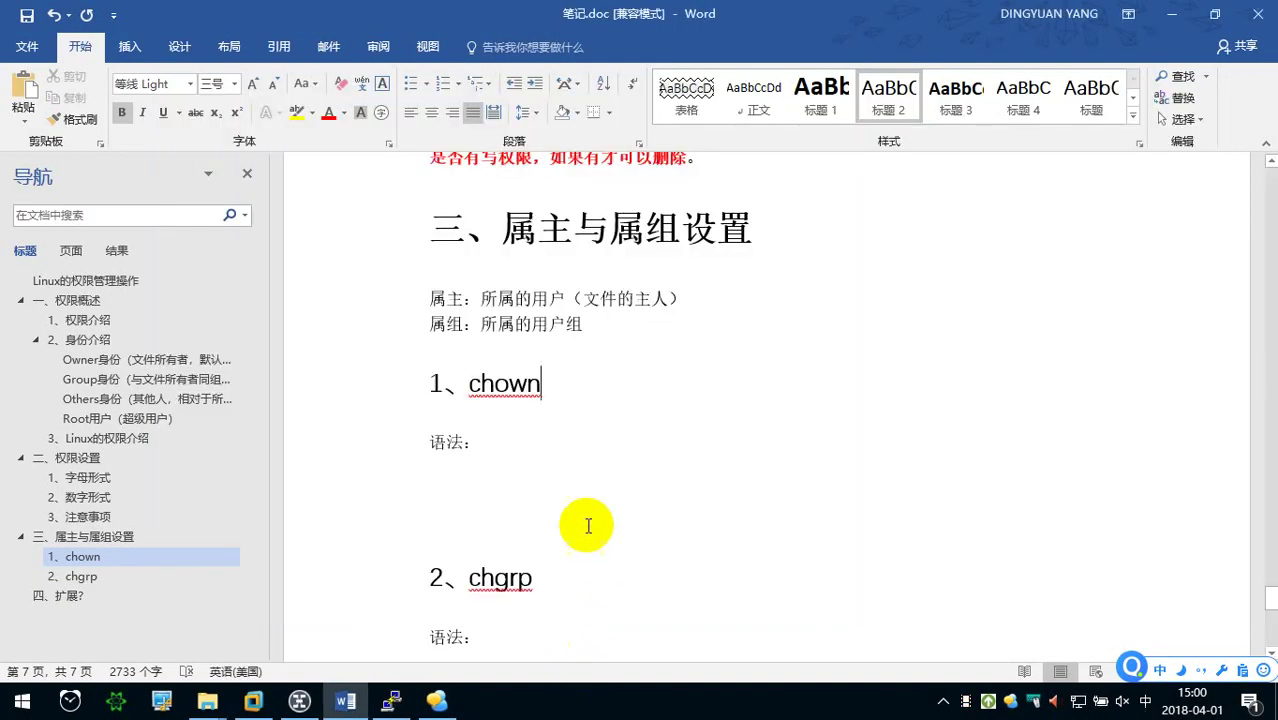
{"action": "left_click", "coordinate": [628, 330]}
{"action": "key", "text": "Return"}
{"action": "key", "text": "ctrl+v"}
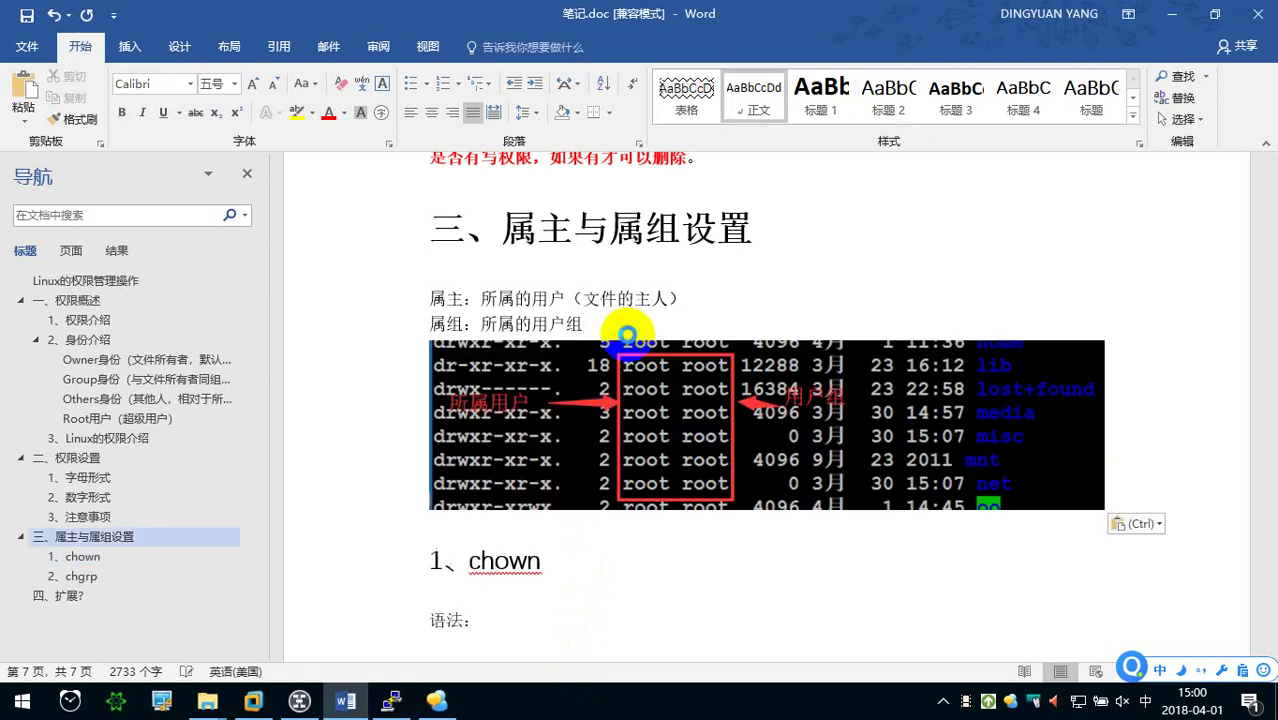
{"action": "scroll", "coordinate": [660, 360], "scroll_direction": "down", "scroll_amount": 1}
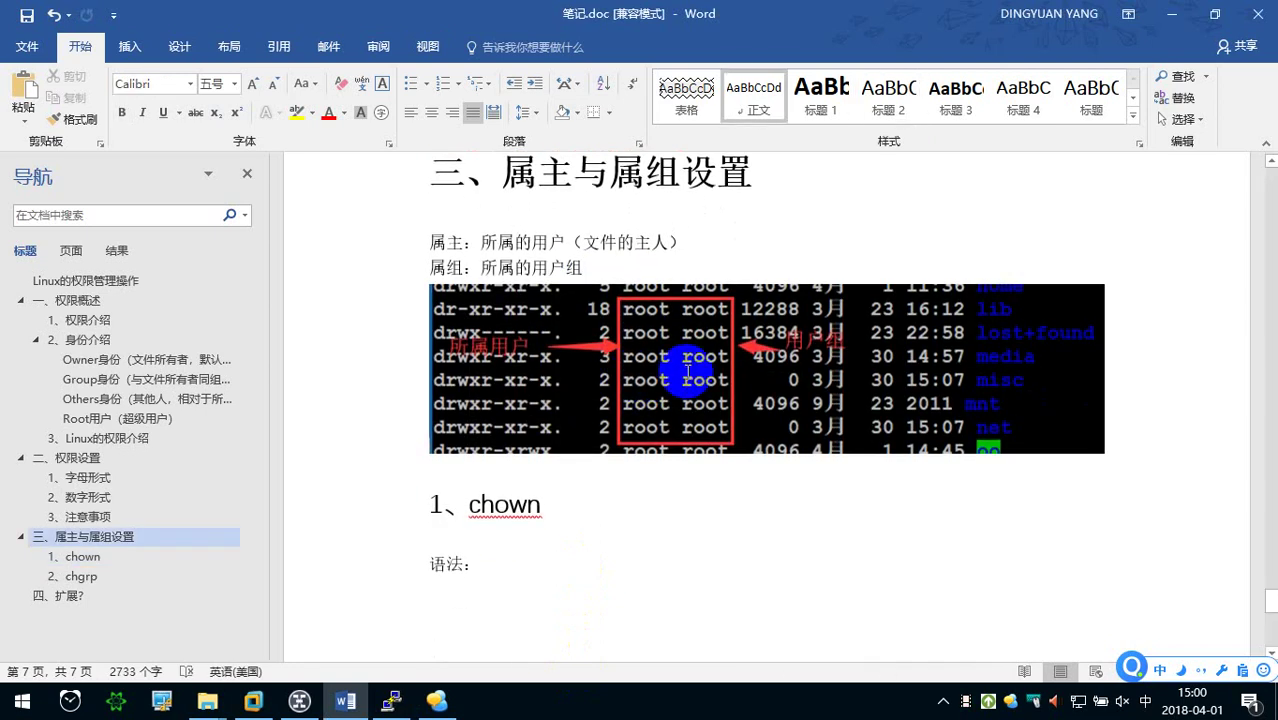
Type the line 前面的那个 root 就是属主 below the screenshot
{"action": "key", "text": "Return"}
{"action": "type", "text": "前面的"}
{"action": "type", "text": "nage"}
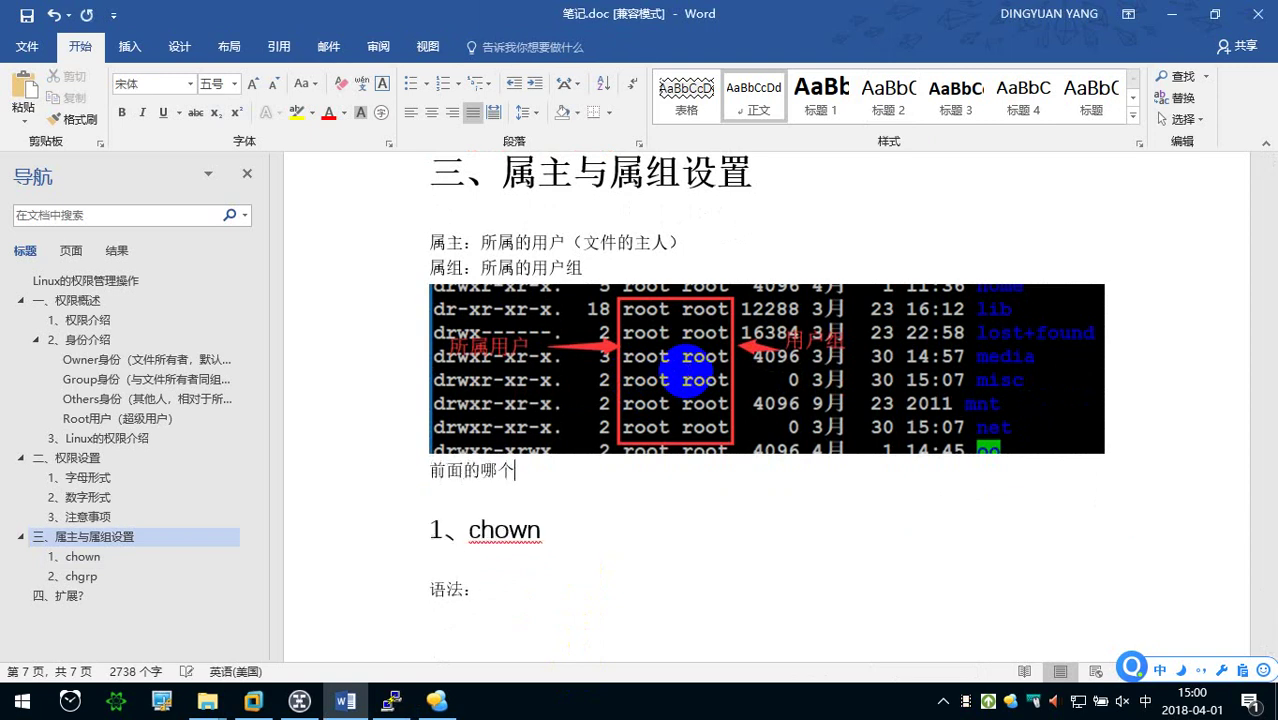
{"action": "type", "text": "2root"}
{"action": "key", "text": "space"}
{"action": "type", "text": "jiushi"}
{"action": "key", "text": "space"}
{"action": "type", "text": "shuzhu"}
{"action": "key", "text": "space"}
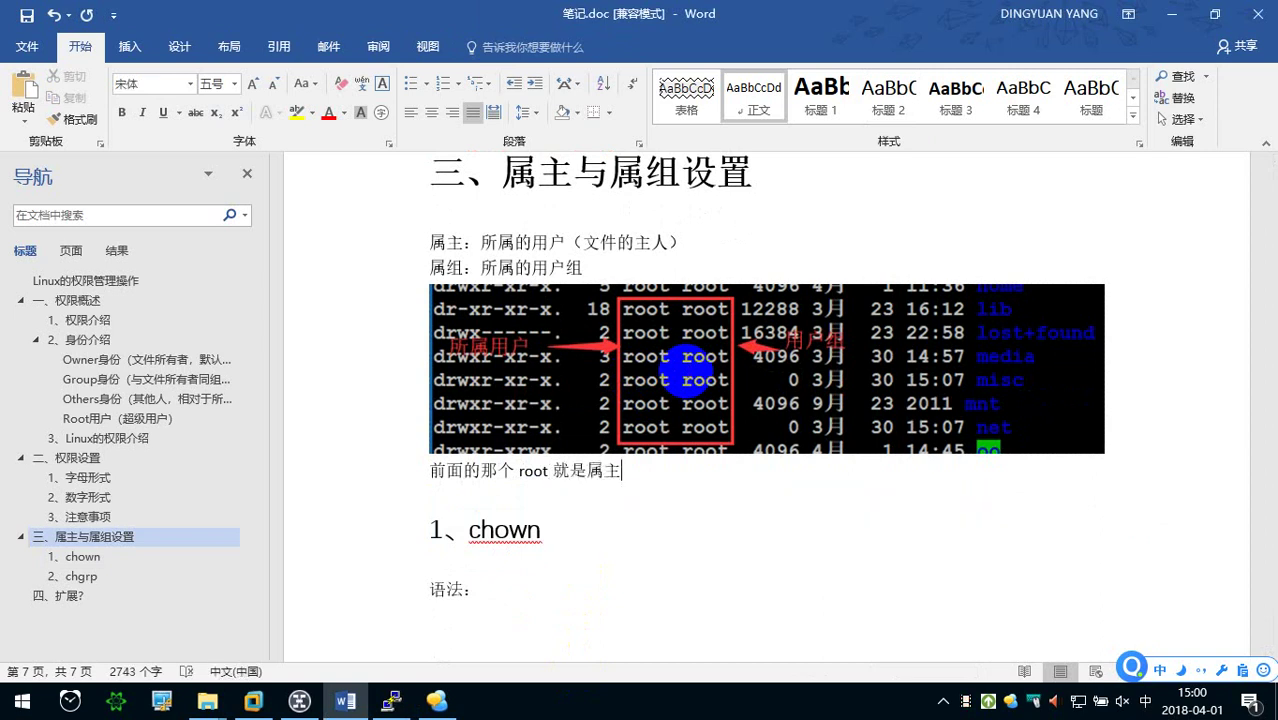
Add the line 后面的那个 root 就是属组 underneath it
{"action": "key", "text": "Return"}
{"action": "type", "text": "houmian"}
{"action": "key", "text": "space"}
{"action": "type", "text": "n"}
{"action": "key", "text": "BackSpace"}
{"action": "type", "text": "de"}
{"action": "key", "text": "space"}
{"action": "type", "text": "nage"}
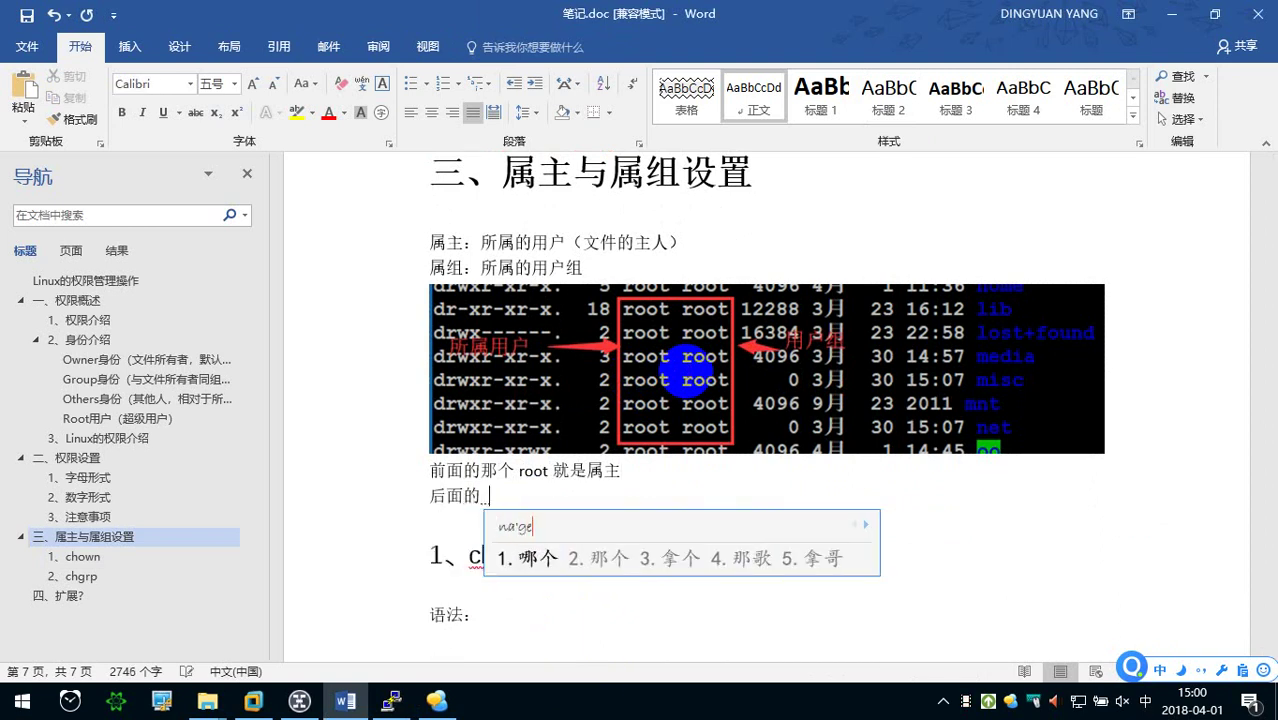
{"action": "key", "text": "space"}
{"action": "type", "text": "yo"}
{"action": "key", "text": "BackSpace"}
{"action": "key", "text": "BackSpace"}
{"action": "type", "text": "root"}
{"action": "key", "text": "space"}
{"action": "type", "text": "jiushi"}
{"action": "key", "text": "space"}
{"action": "type", "text": "shuzu2"}
{"action": "key", "text": "Escape"}
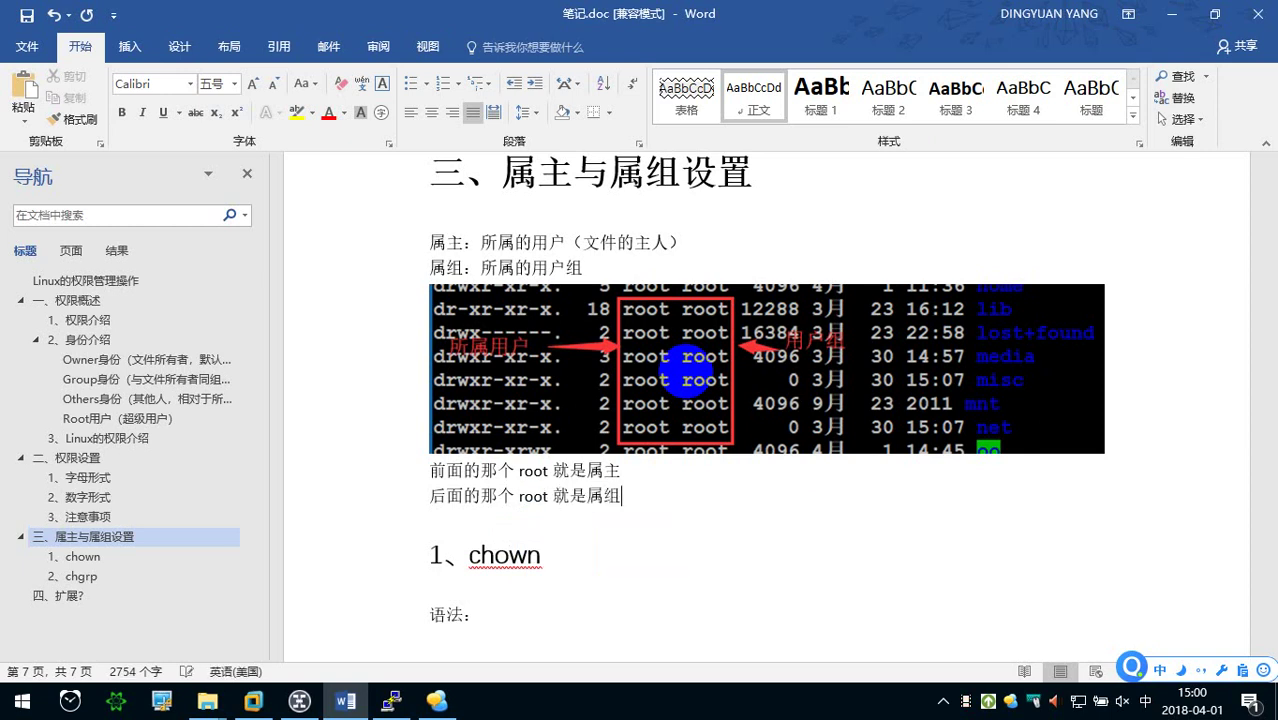
{"action": "scroll", "coordinate": [600, 440], "scroll_direction": "down", "scroll_amount": 3}
Insert a blank line just above the 1、chown heading
{"action": "left_click", "coordinate": [557, 415]}
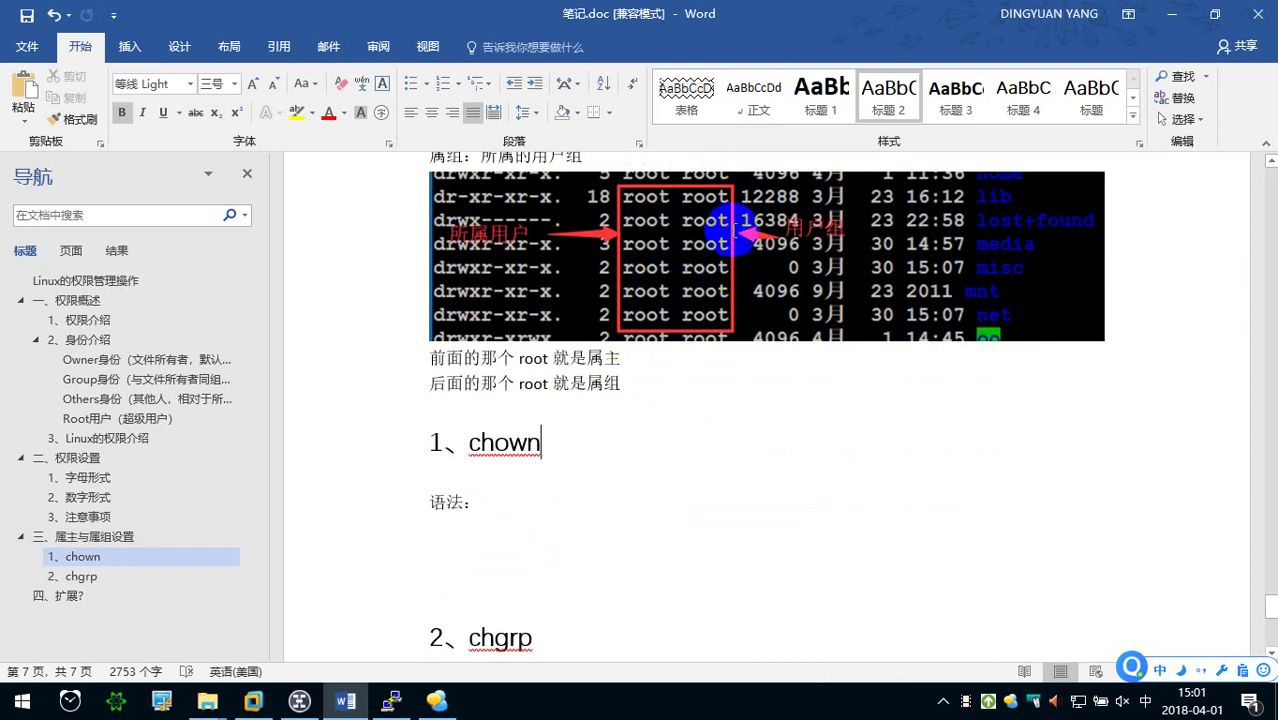
{"action": "left_click", "coordinate": [634, 382]}
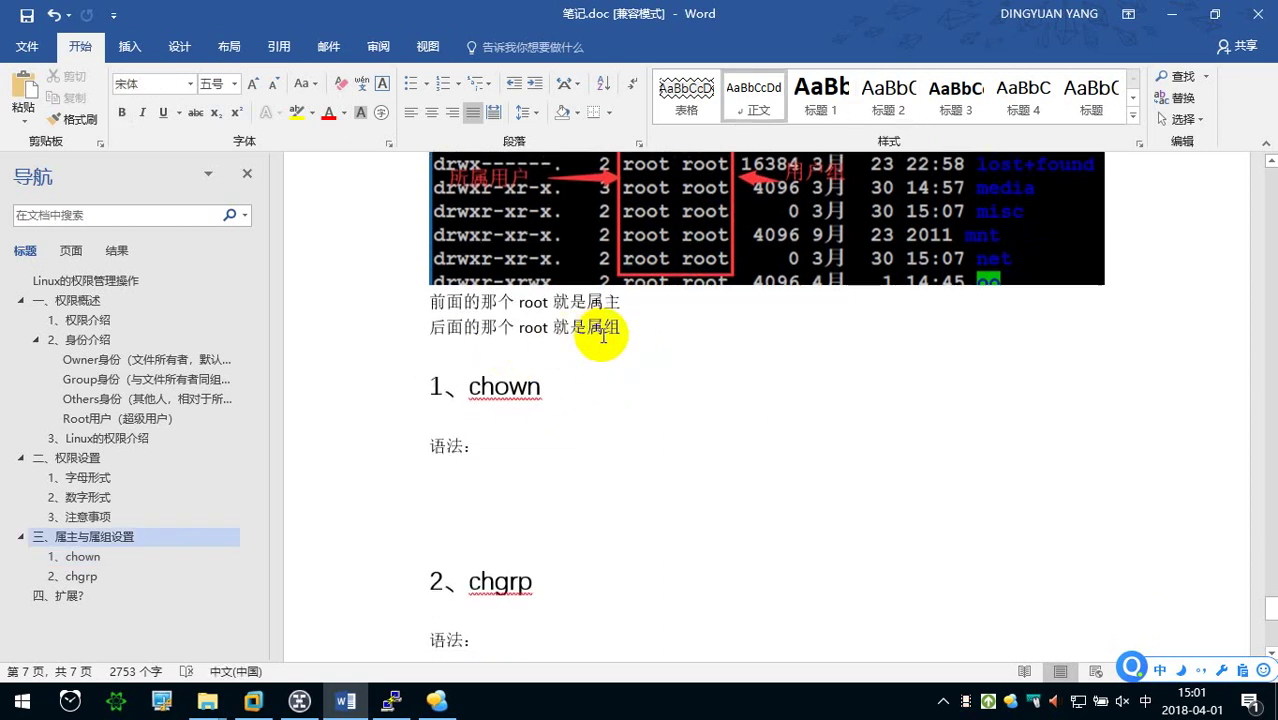
{"action": "scroll", "coordinate": [600, 335], "scroll_direction": "up", "scroll_amount": 2}
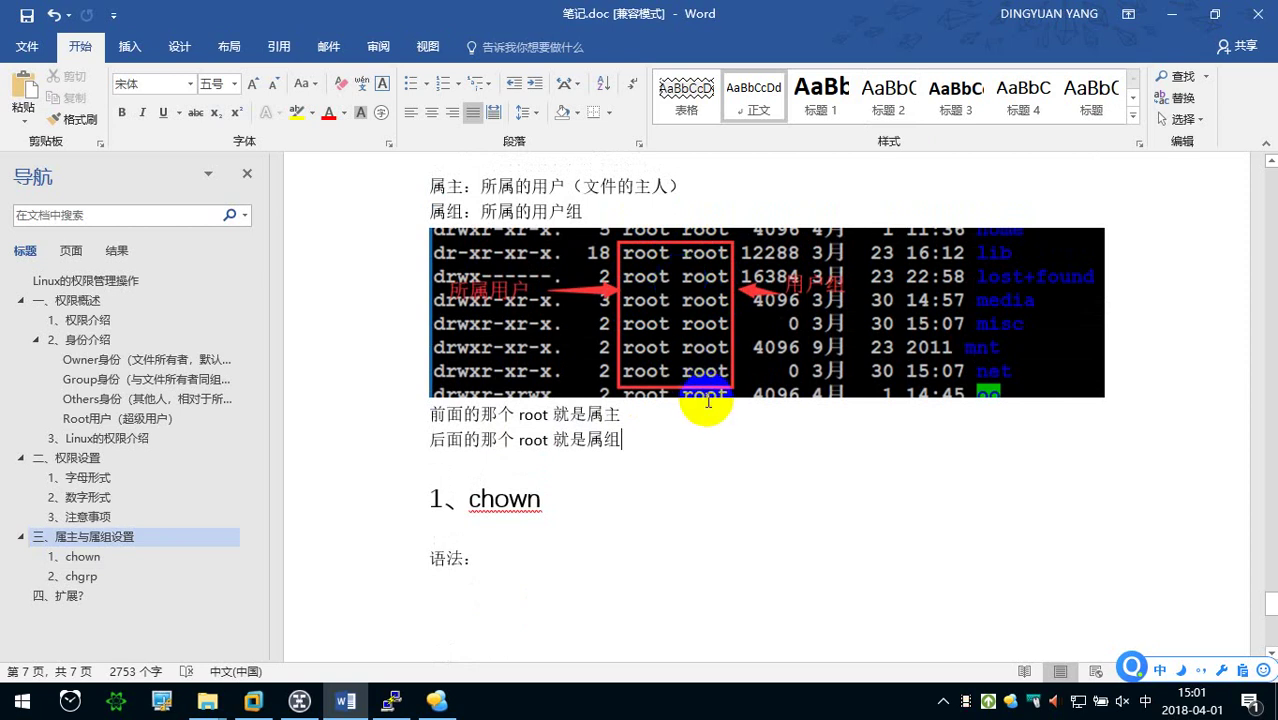
{"action": "key", "text": "Return"}
Type 这两项信息在文档创建的时候会使用创建者的信息（用户名、用户所属的主组名称）, then switch to the terminal
{"action": "type", "text": "这"}
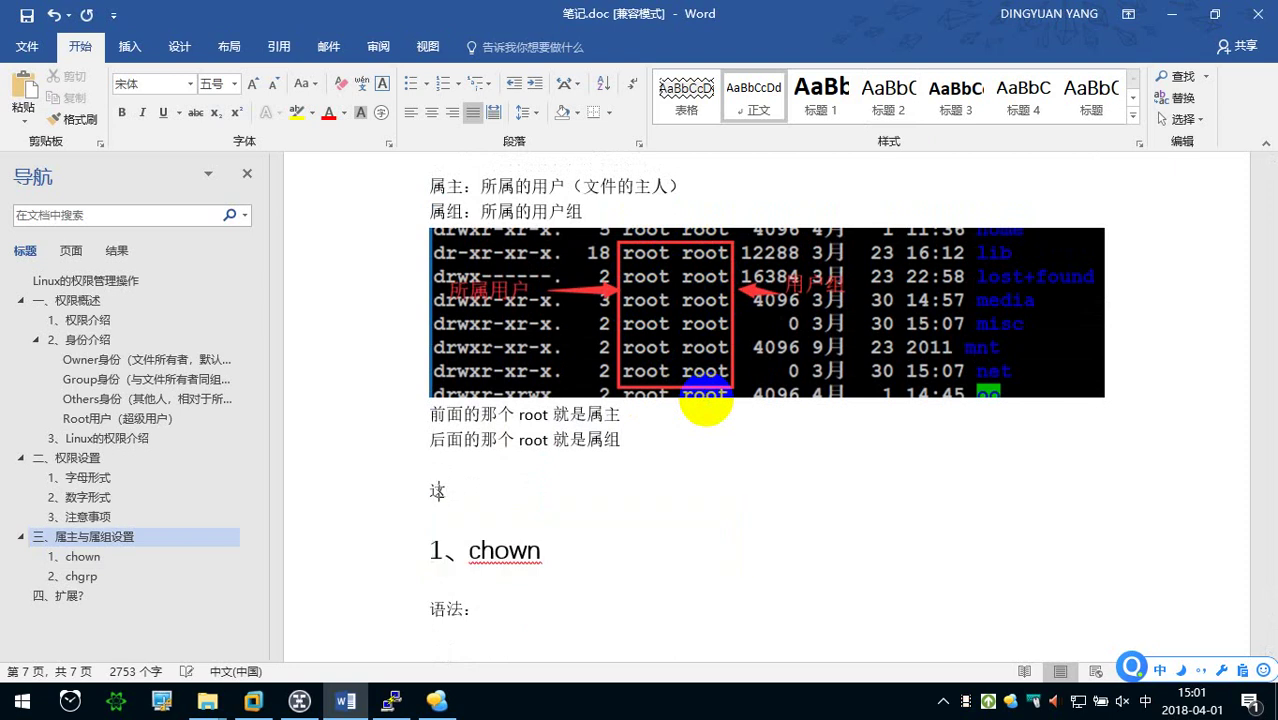
{"action": "type", "text": "两项信息"}
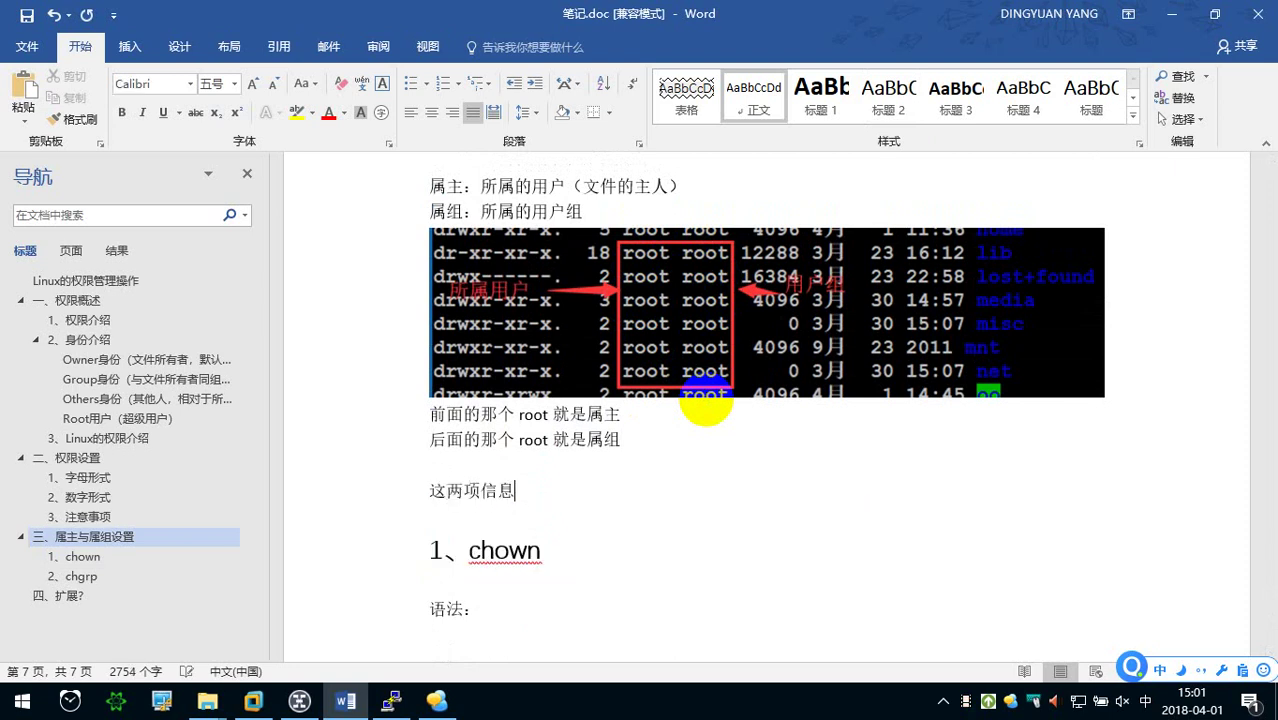
{"action": "type", "text": "z"}
{"action": "type", "text": "在文档"}
{"action": "type", "text": "创建的时候会"}
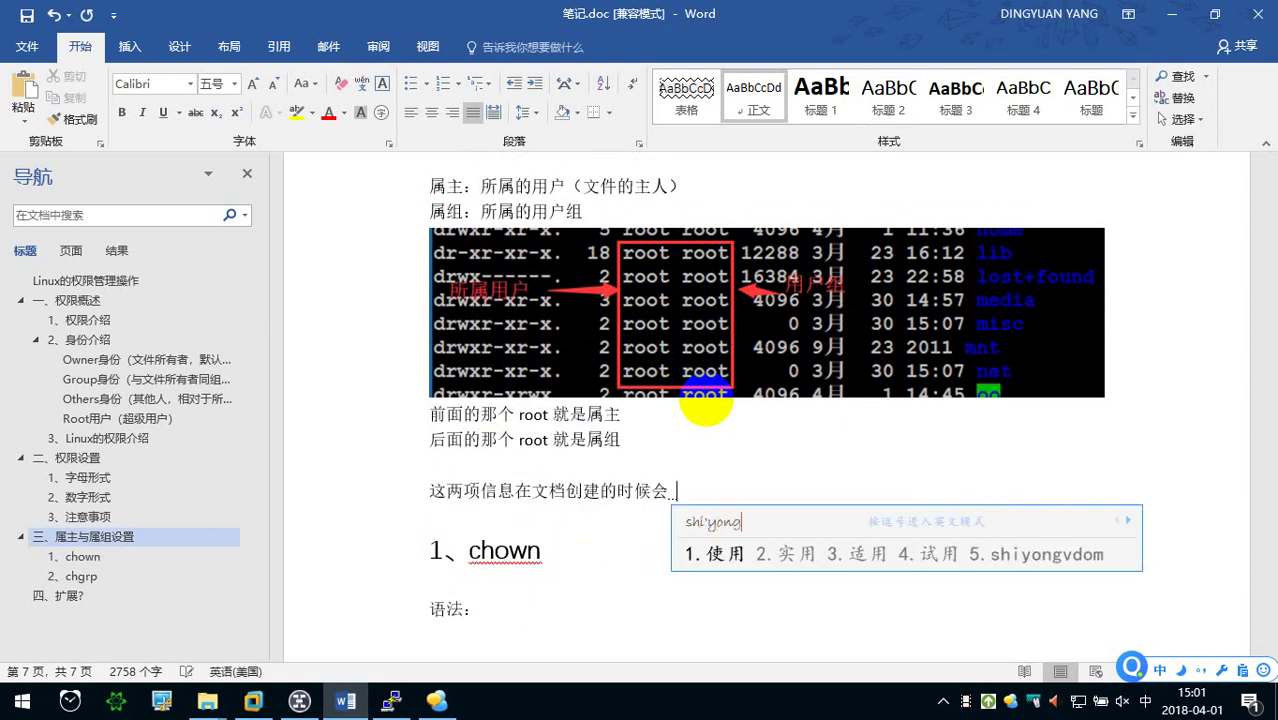
{"action": "type", "text": "使用"}
{"action": "type", "text": "chuangjianzh创建者的信息"}
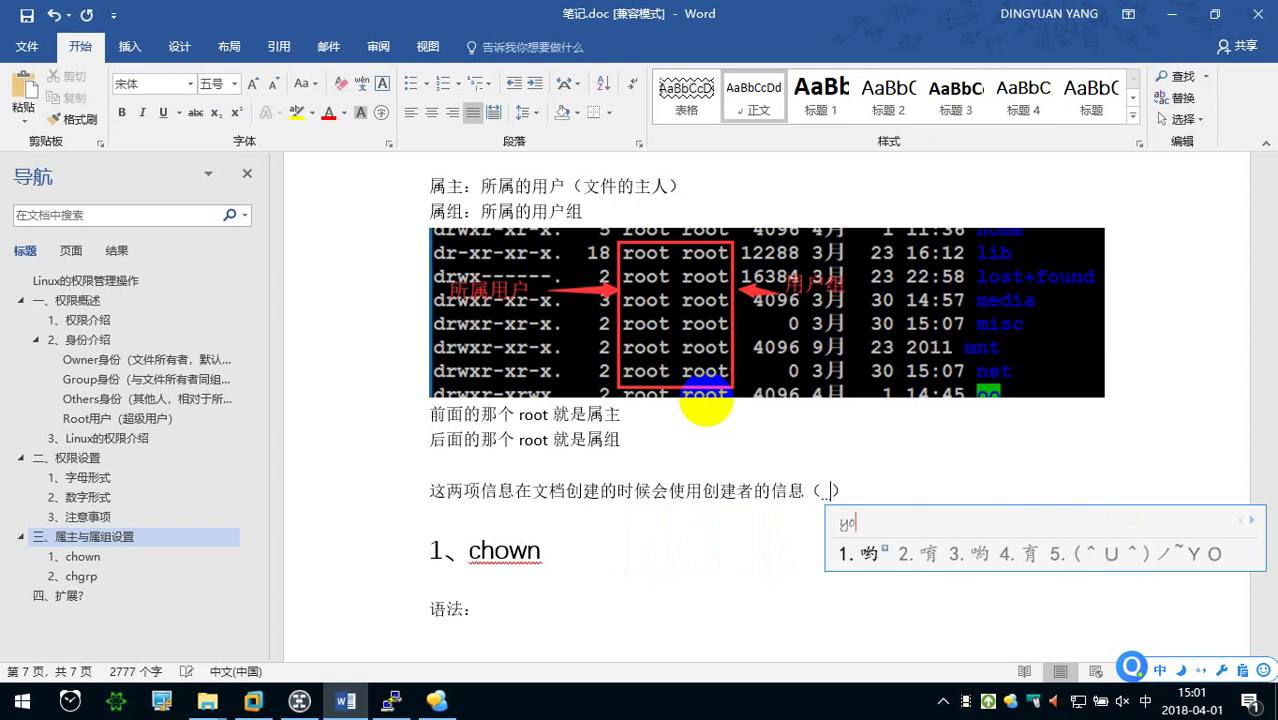
{"action": "type", "text": "用户名"}
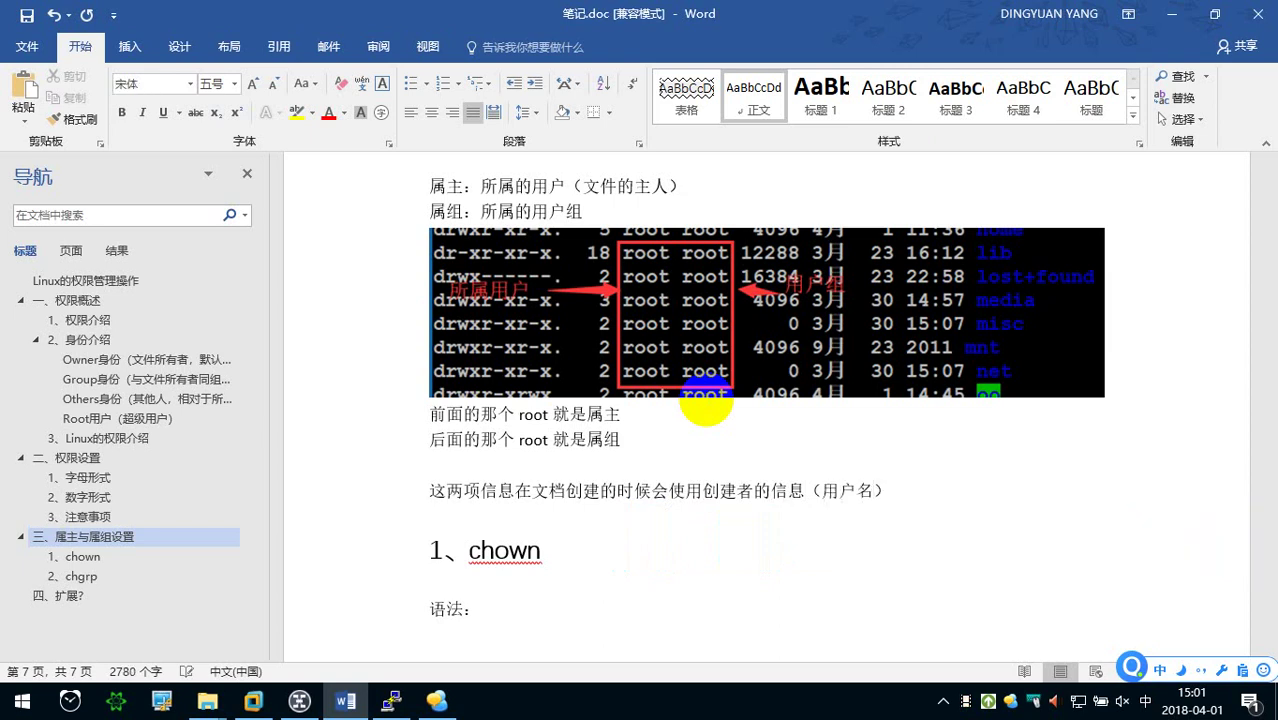
{"action": "type", "text": "yonghu用户suoshu所属的"}
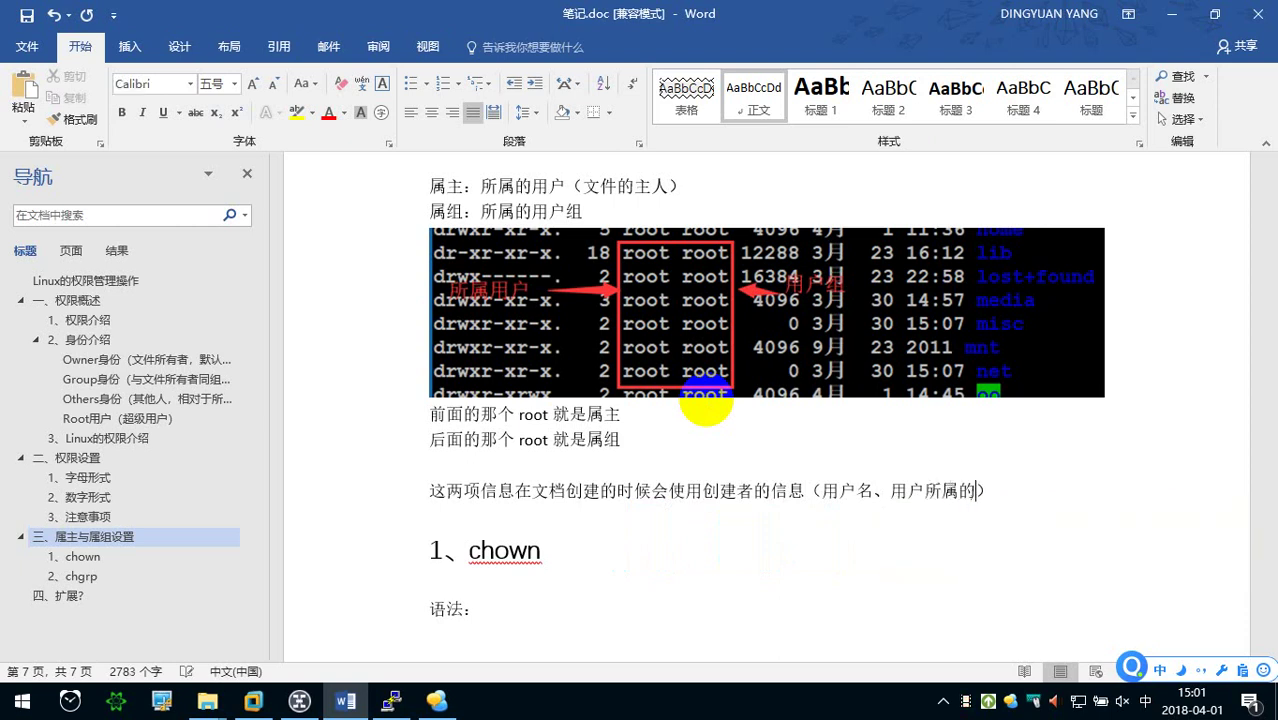
{"action": "type", "text": "zz"}
{"action": "key", "text": "BackSpace"}
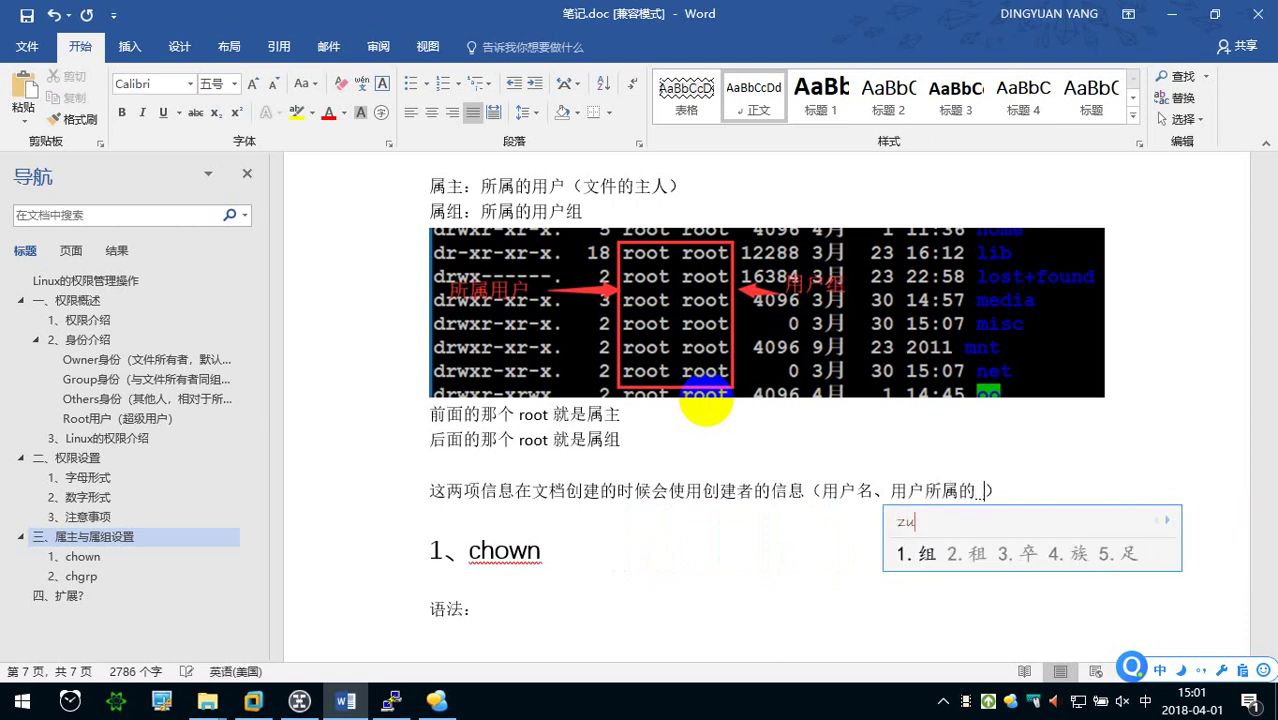
{"action": "type", "text": "hu'zu"}
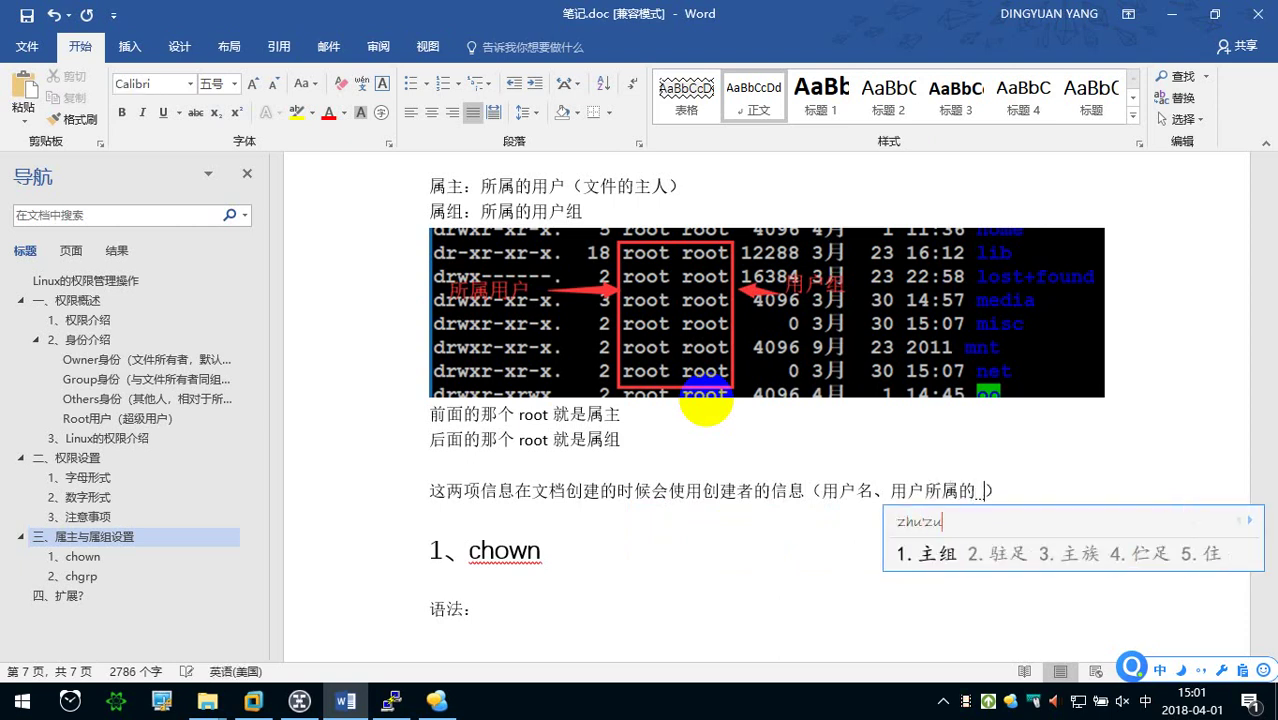
{"action": "key", "text": "space"}
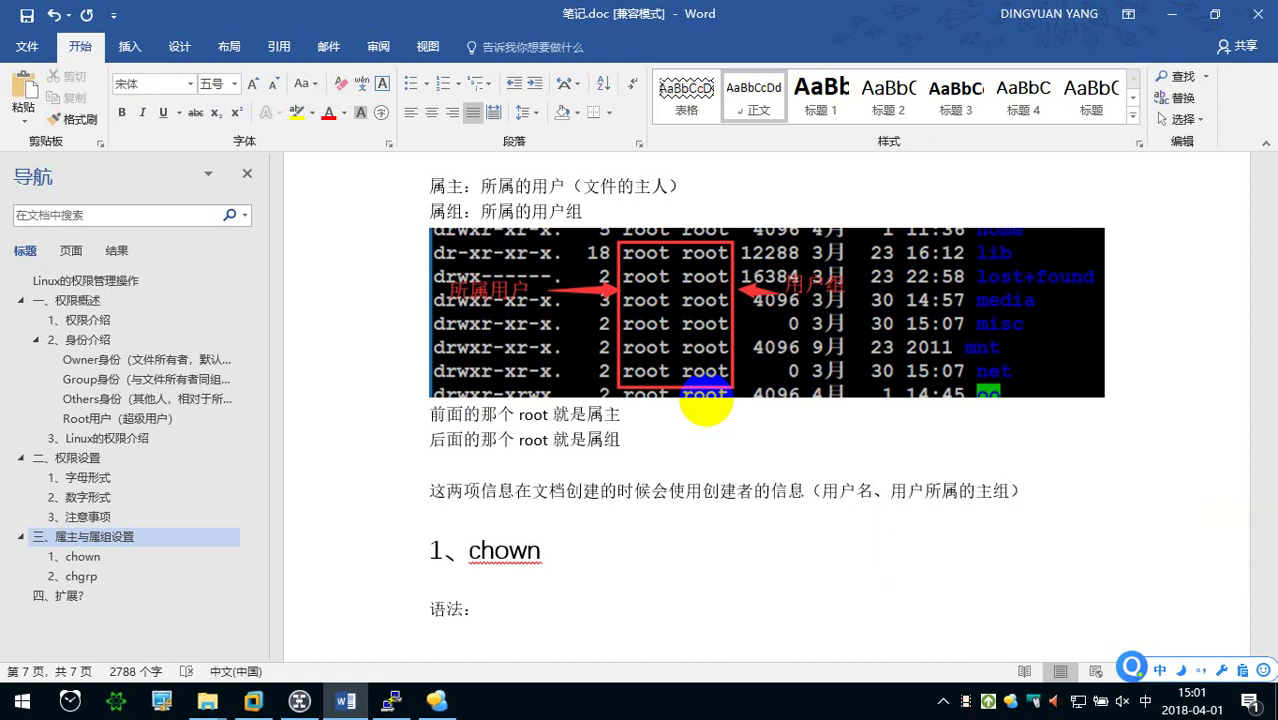
{"action": "scroll", "coordinate": [751, 446], "scroll_direction": "down", "scroll_amount": 1}
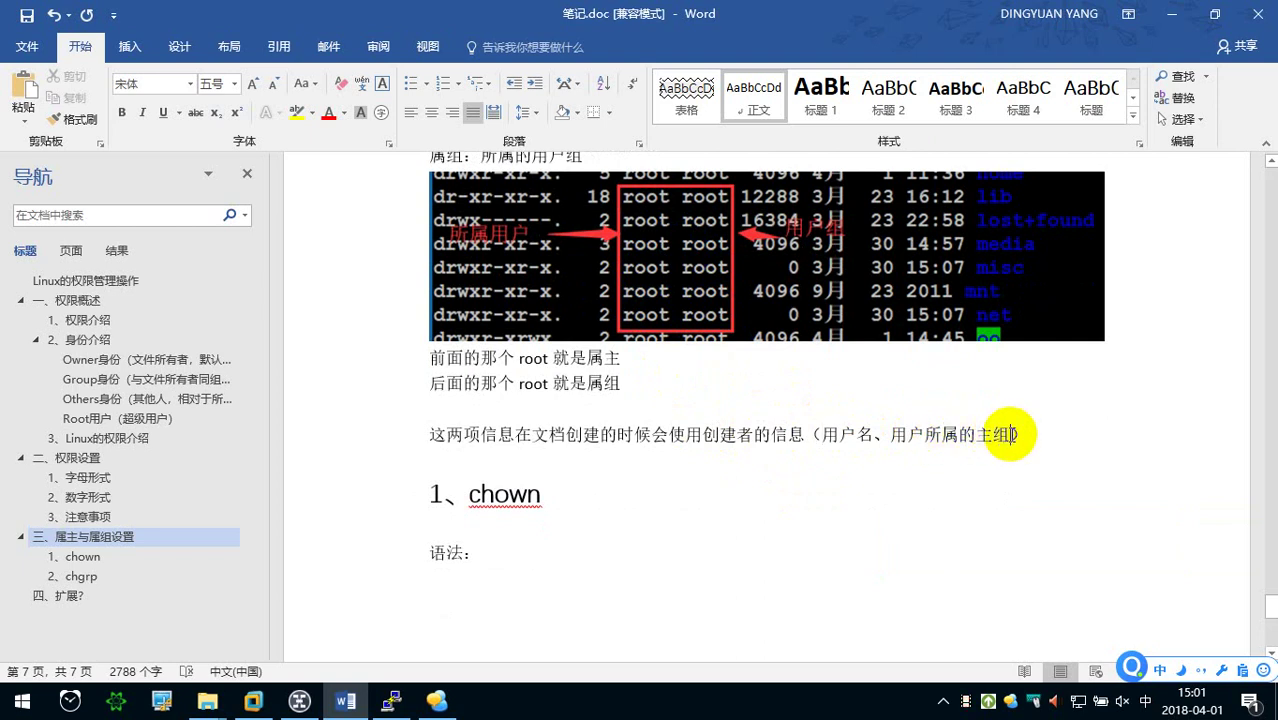
{"action": "type", "text": "名称"}
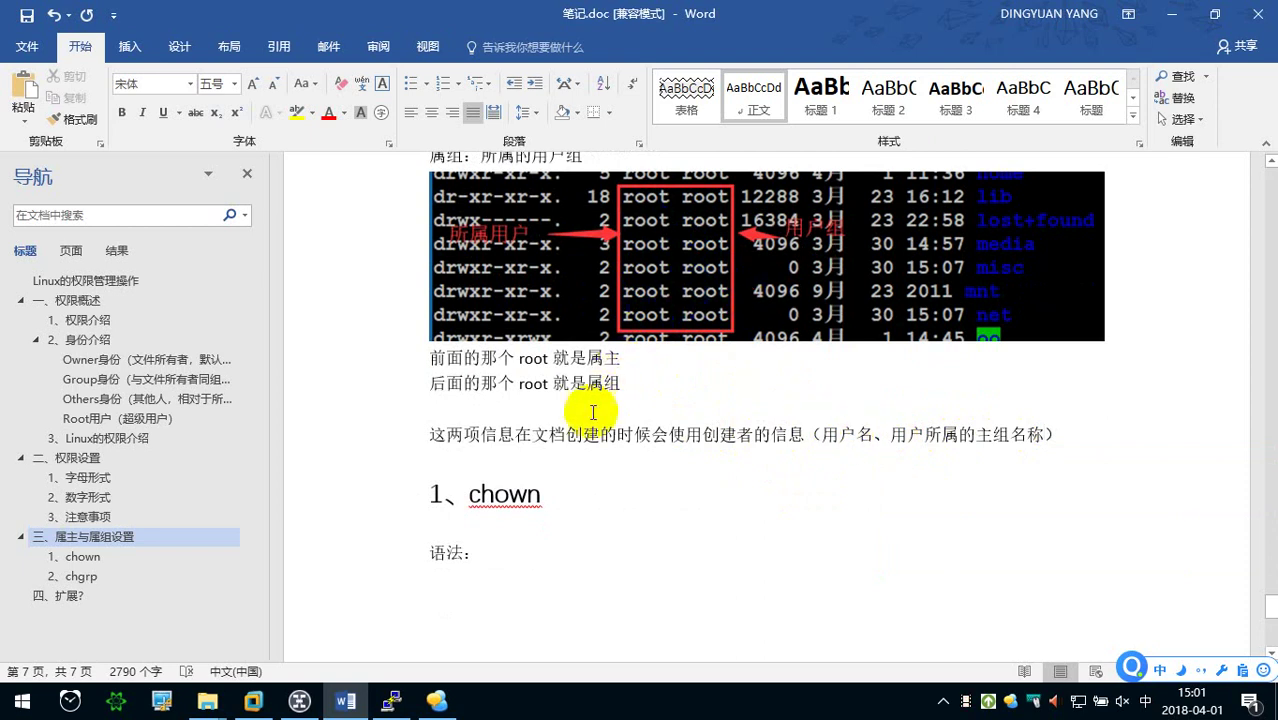
{"action": "left_click", "coordinate": [391, 700]}
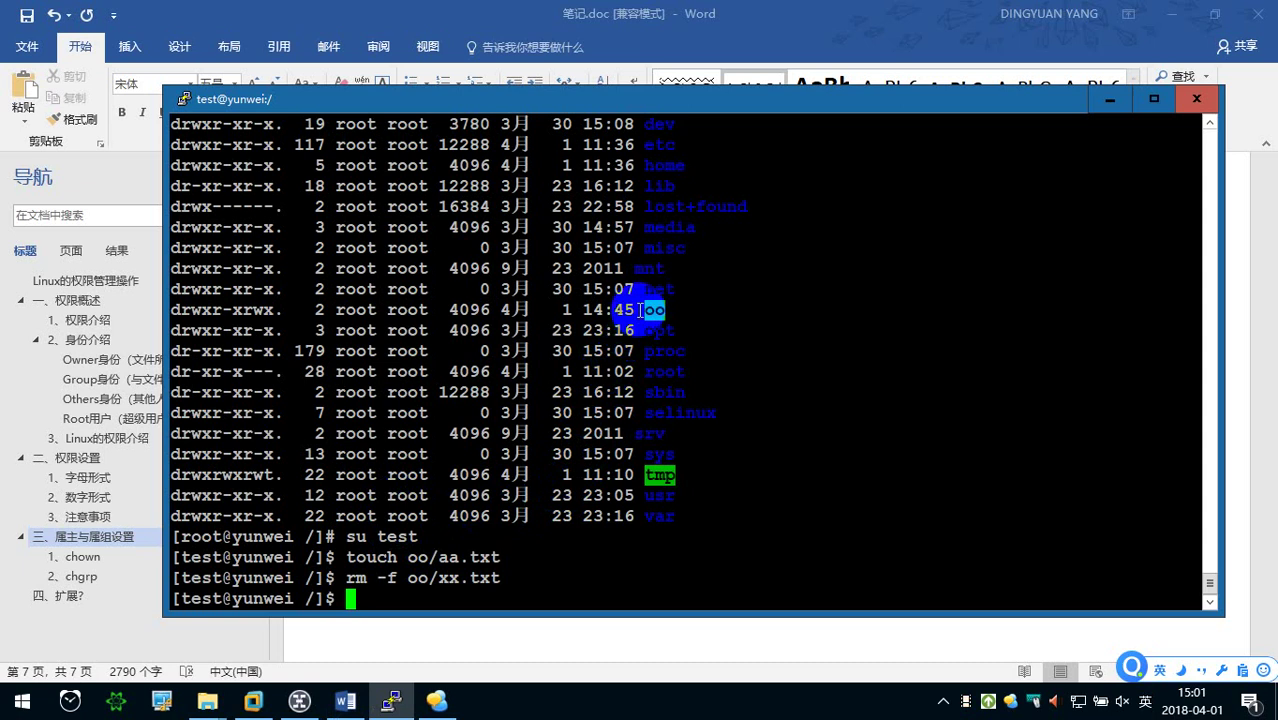
Highlight the owner and group root entries on the oo row of the ls -l listing
{"action": "left_click_drag", "start_coordinate": [664, 310], "coordinate": [346, 309]}
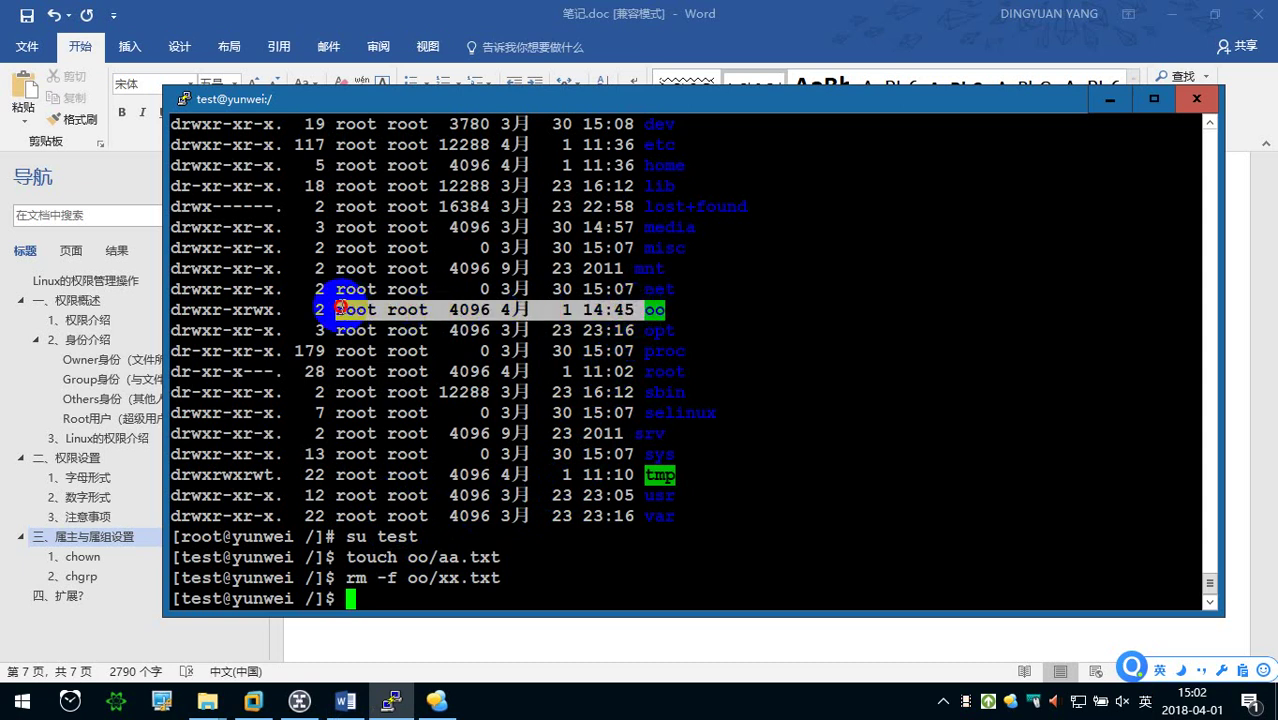
{"action": "left_click", "coordinate": [338, 310]}
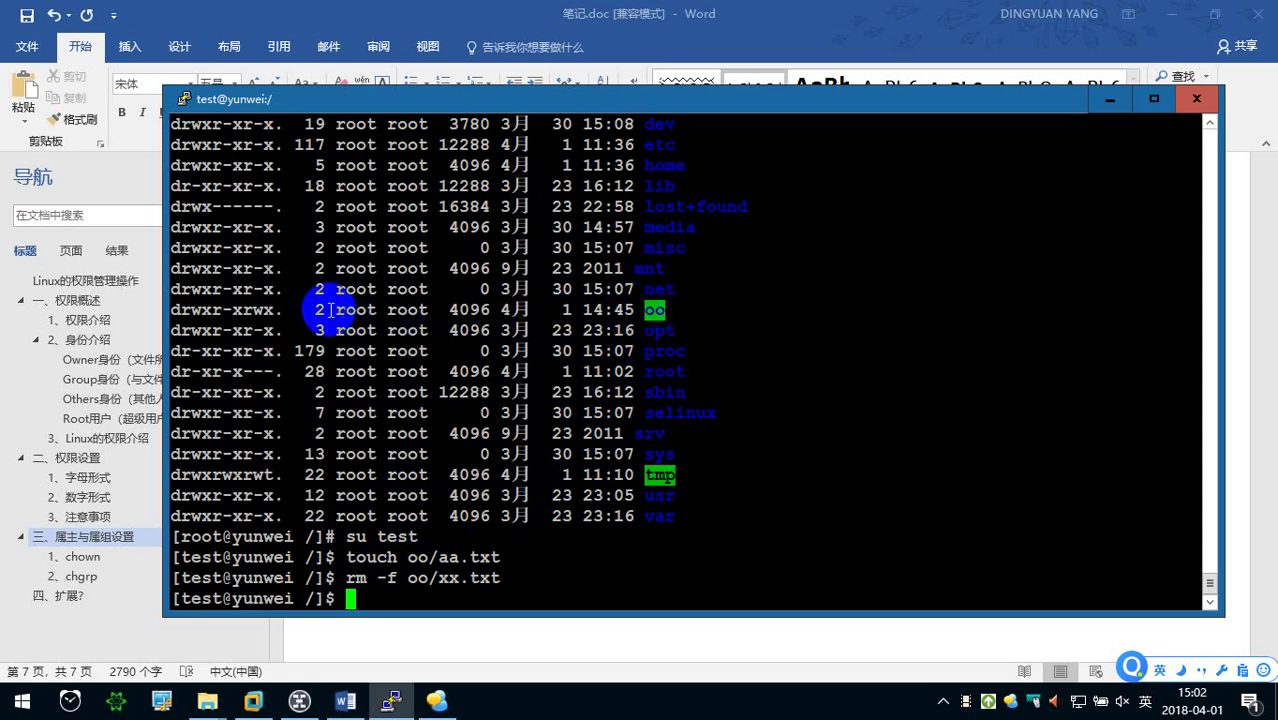
{"action": "left_click_drag", "start_coordinate": [335, 311], "coordinate": [366, 311]}
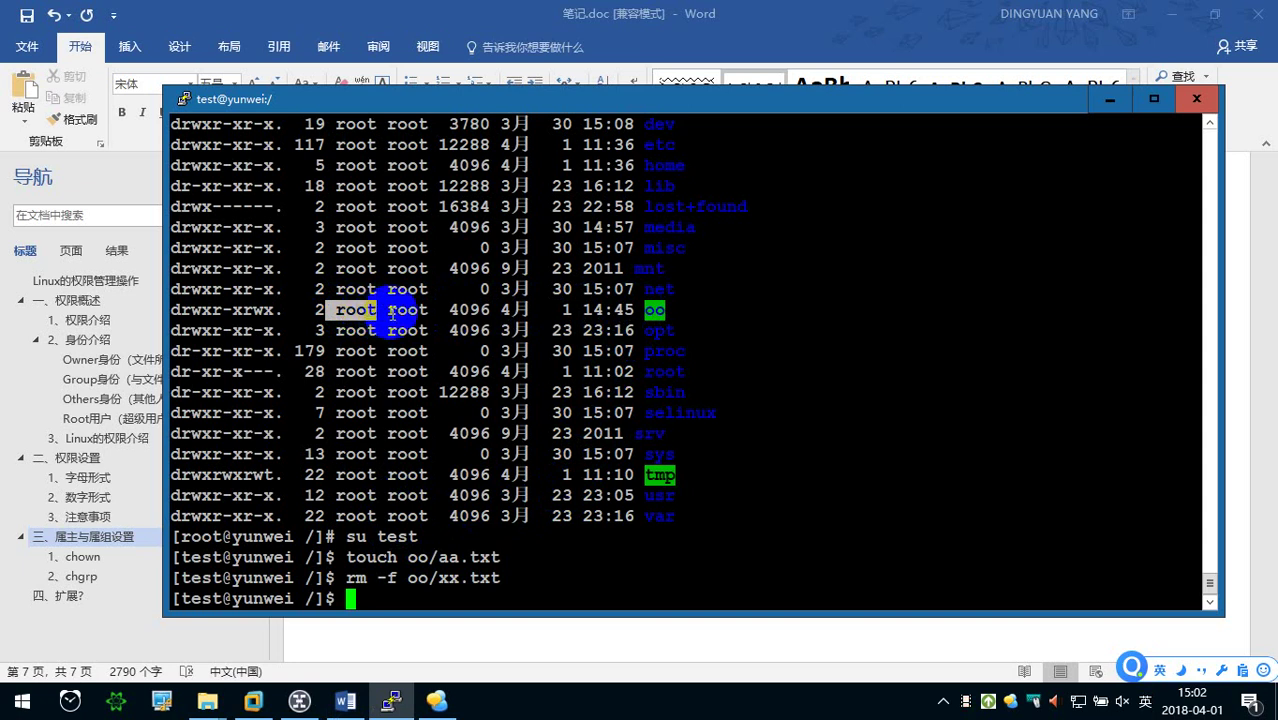
{"action": "left_click_drag", "start_coordinate": [388, 313], "coordinate": [432, 313]}
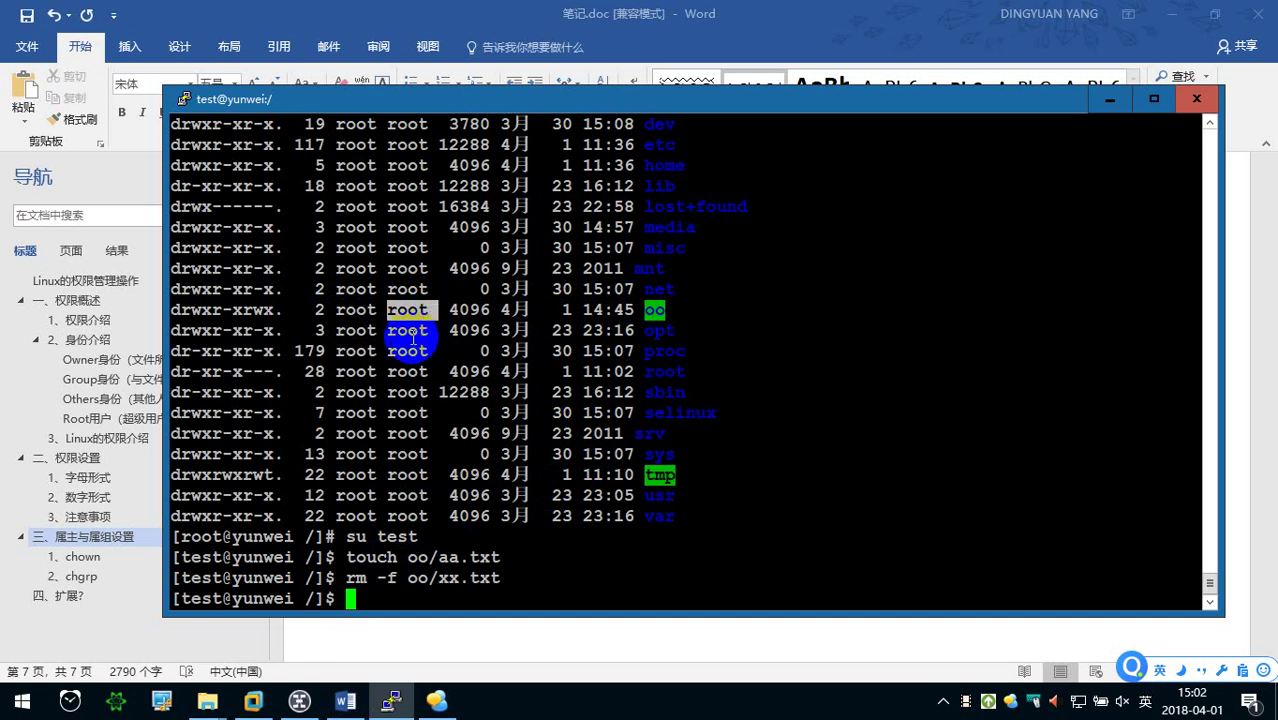
{"action": "triple_click", "coordinate": [386, 312]}
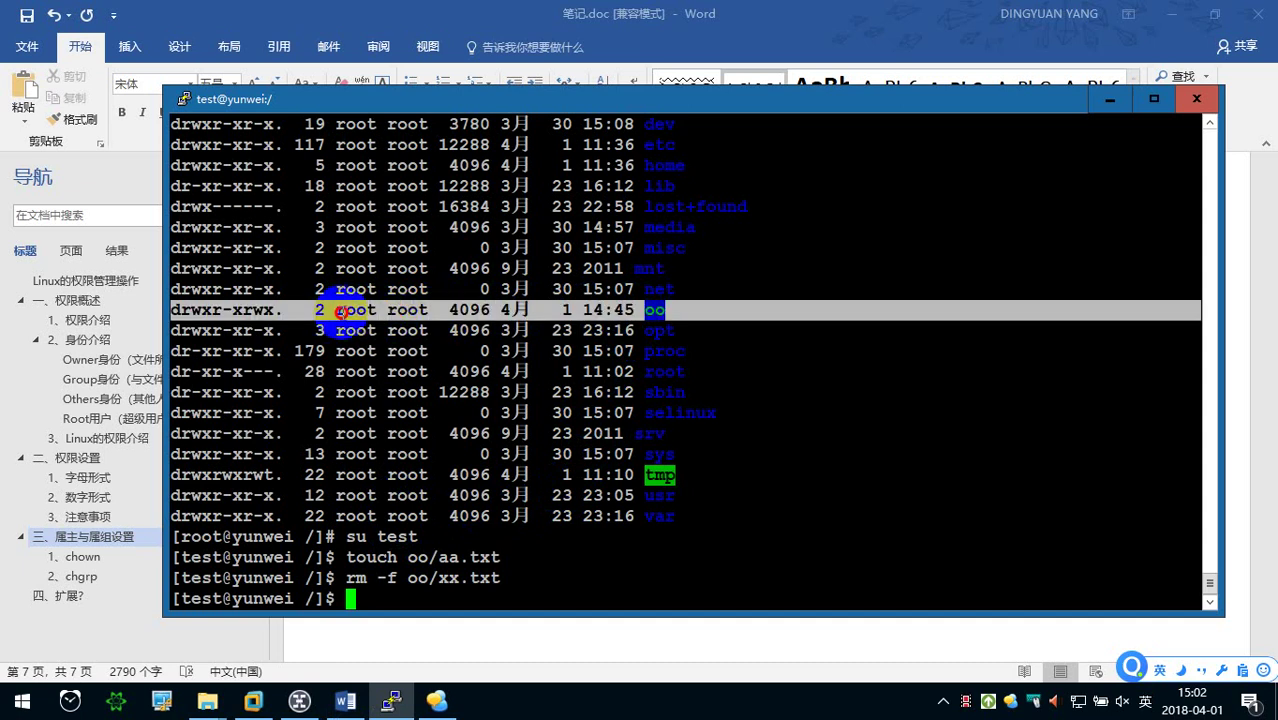
{"action": "left_click", "coordinate": [390, 315]}
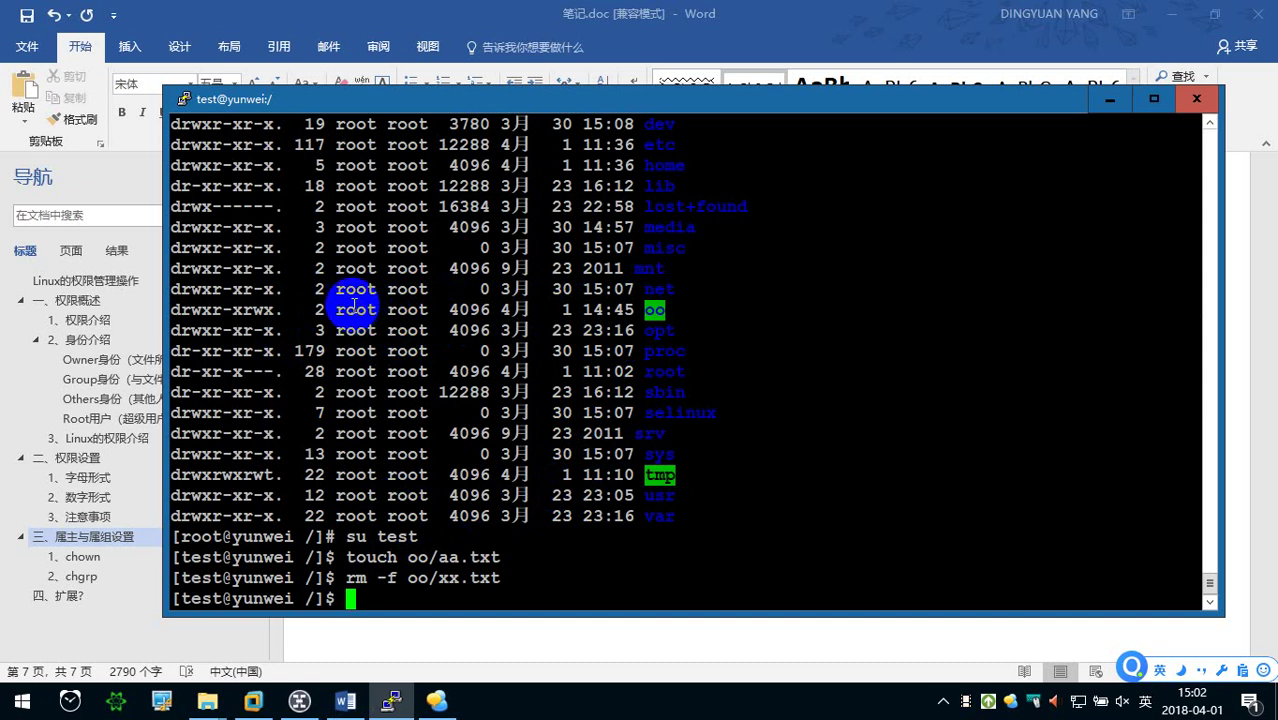
{"action": "left_click_drag", "start_coordinate": [330, 310], "coordinate": [422, 310]}
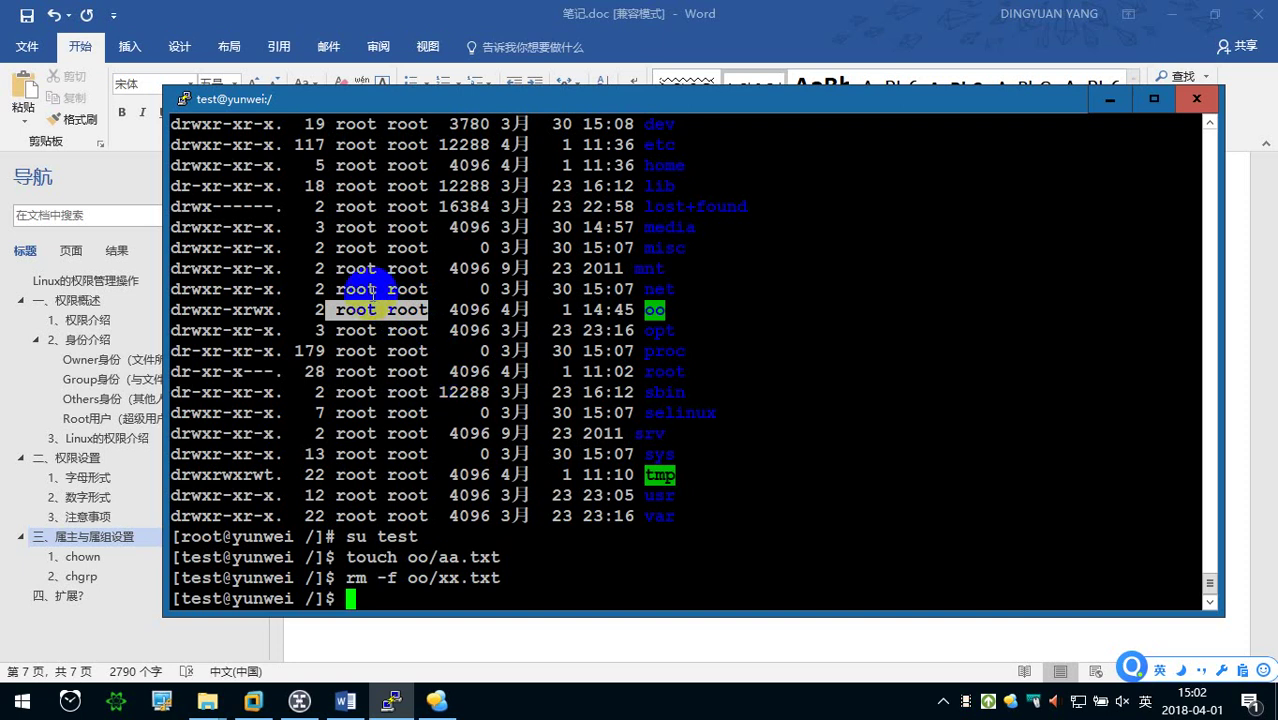
Mark the lib-to-misc rows and the mnt row's owner and group root, then return to Word
{"action": "left_click_drag", "start_coordinate": [328, 186], "coordinate": [430, 247]}
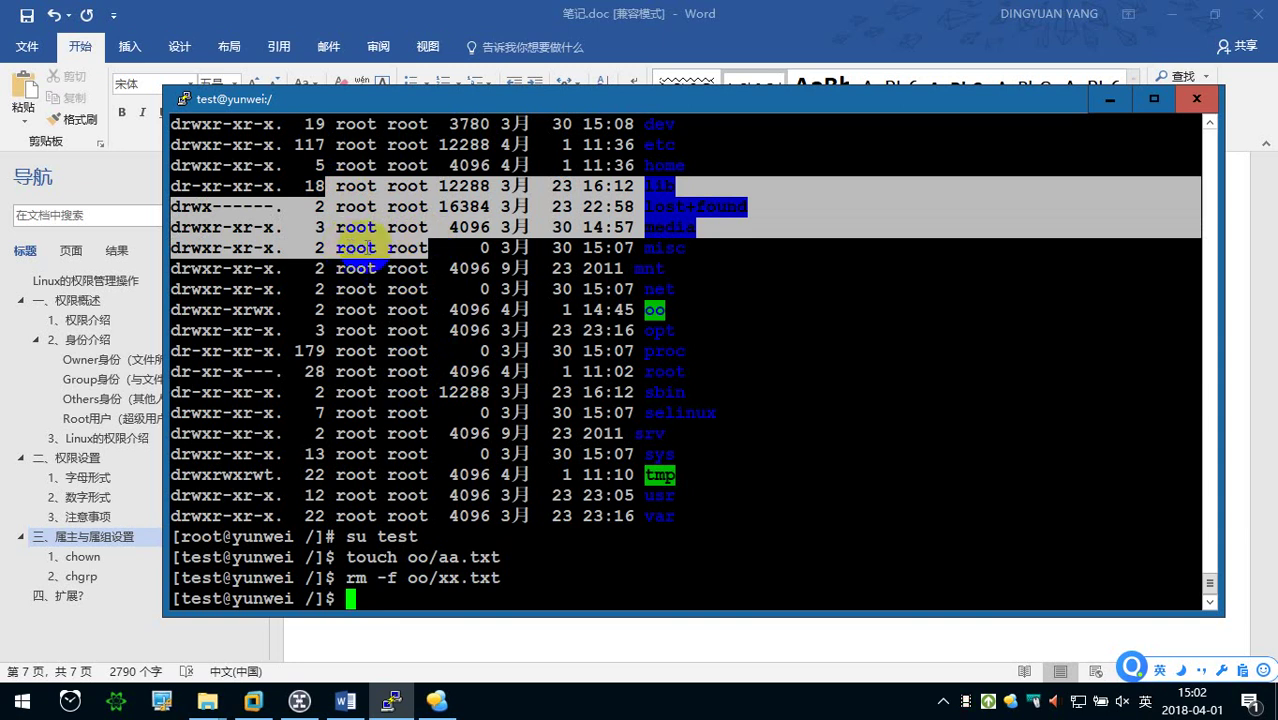
{"action": "left_click", "coordinate": [356, 243]}
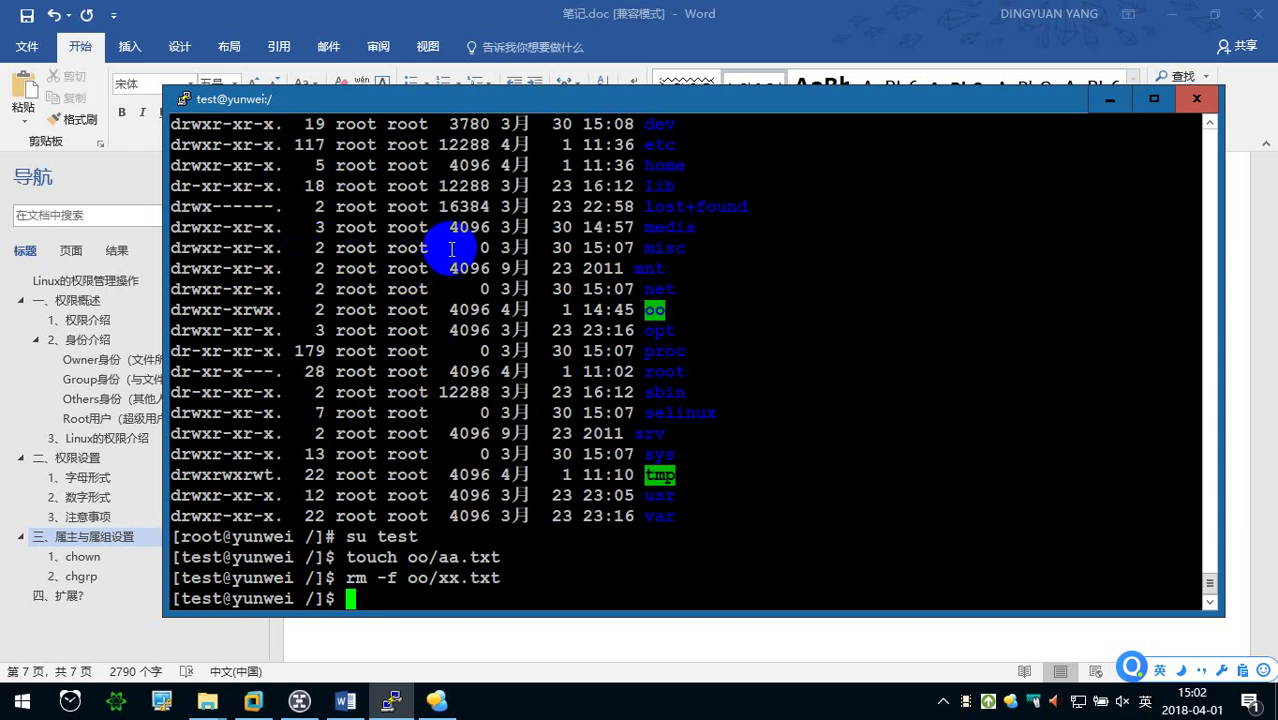
{"action": "double_click", "coordinate": [356, 267]}
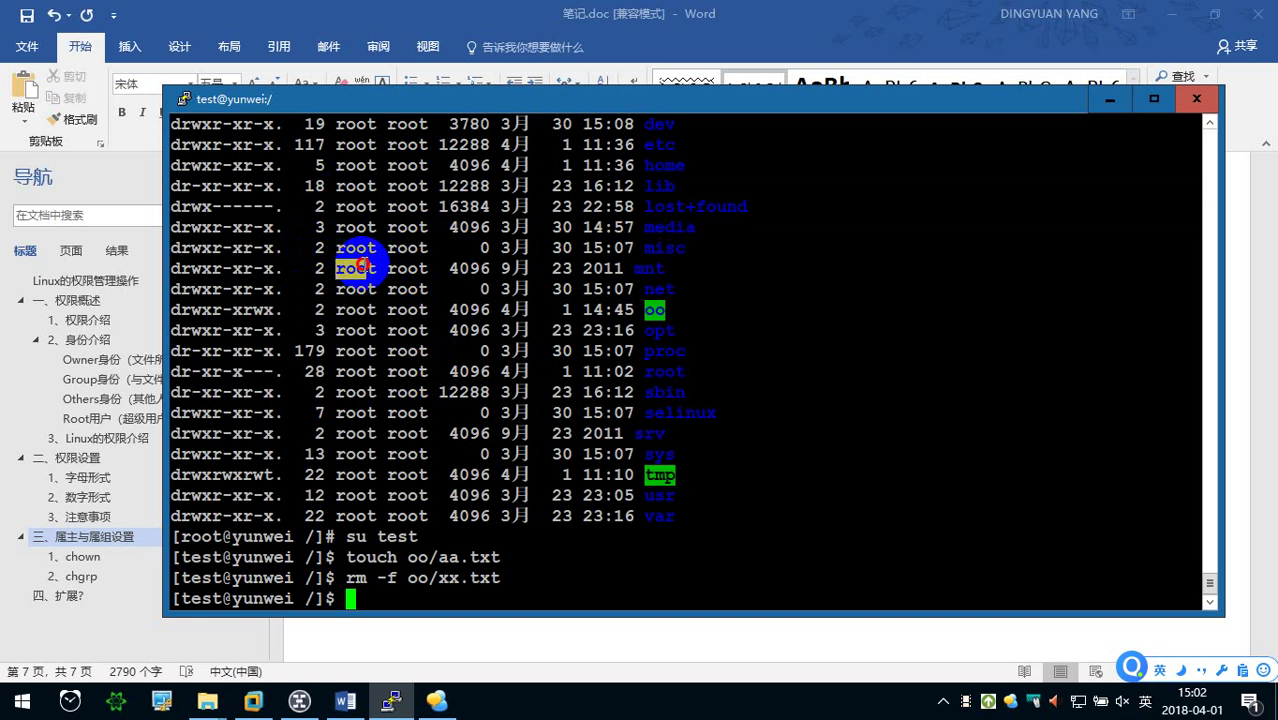
{"action": "left_click_drag", "start_coordinate": [389, 268], "coordinate": [437, 270]}
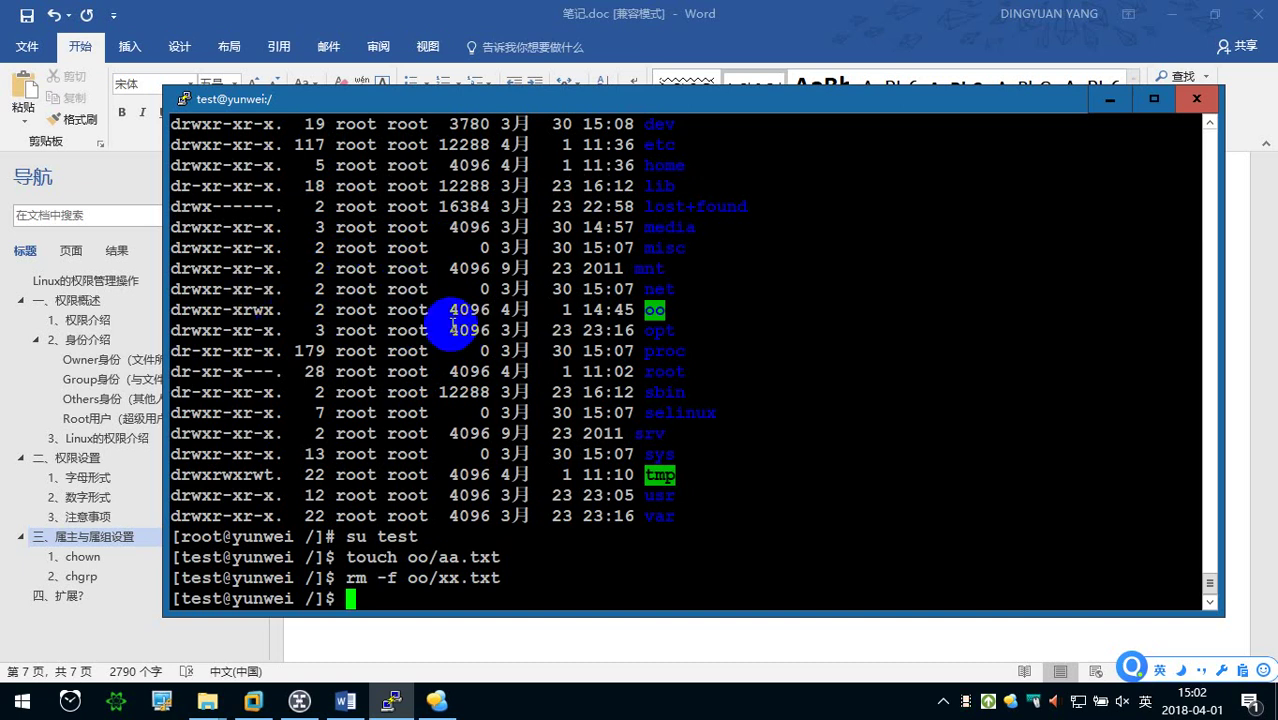
{"action": "left_click", "coordinate": [490, 637]}
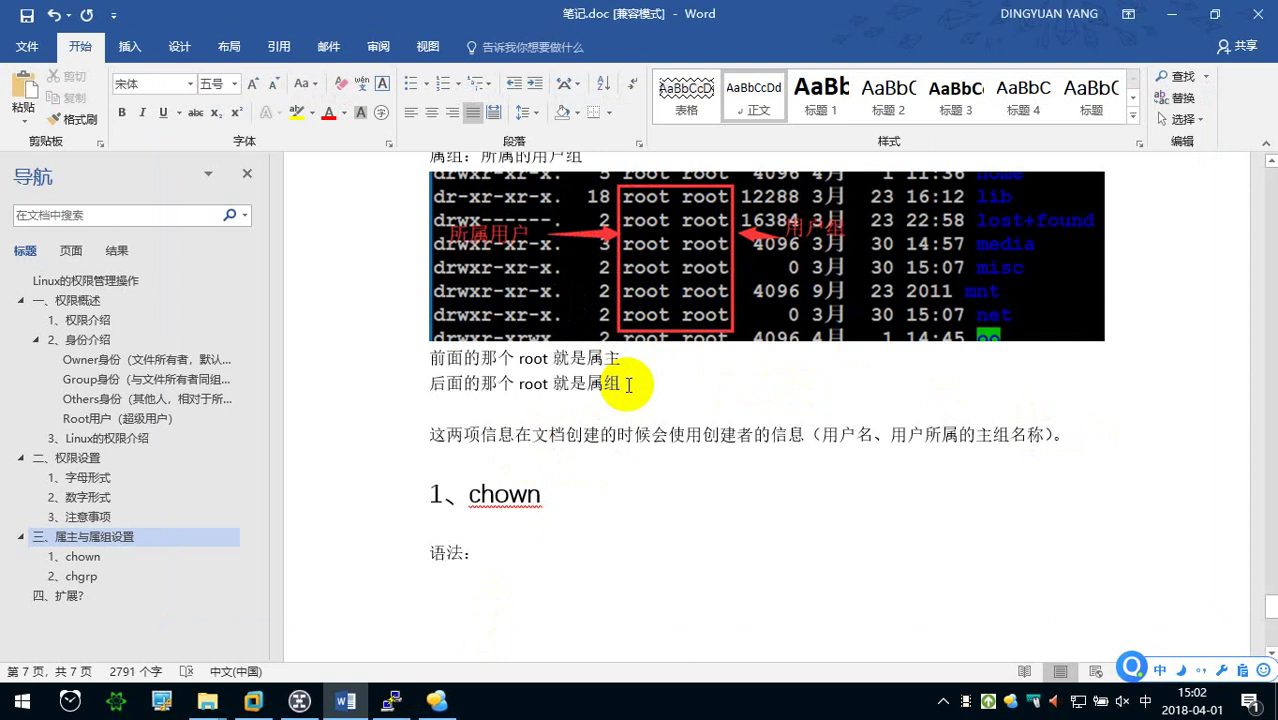
Select 所属的主组名称, then add an empty paragraph after the creator sentence's final 。
{"action": "scroll", "coordinate": [620, 392], "scroll_direction": "down", "scroll_amount": 1}
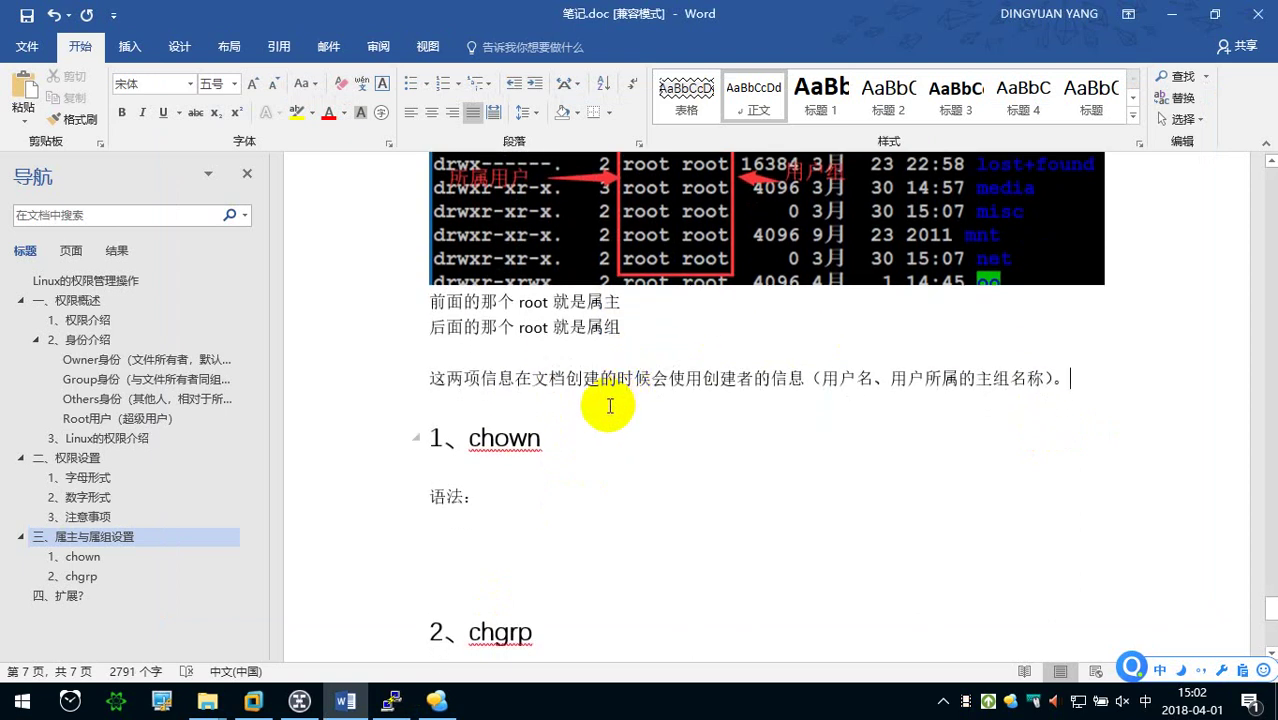
{"action": "left_click", "coordinate": [648, 254]}
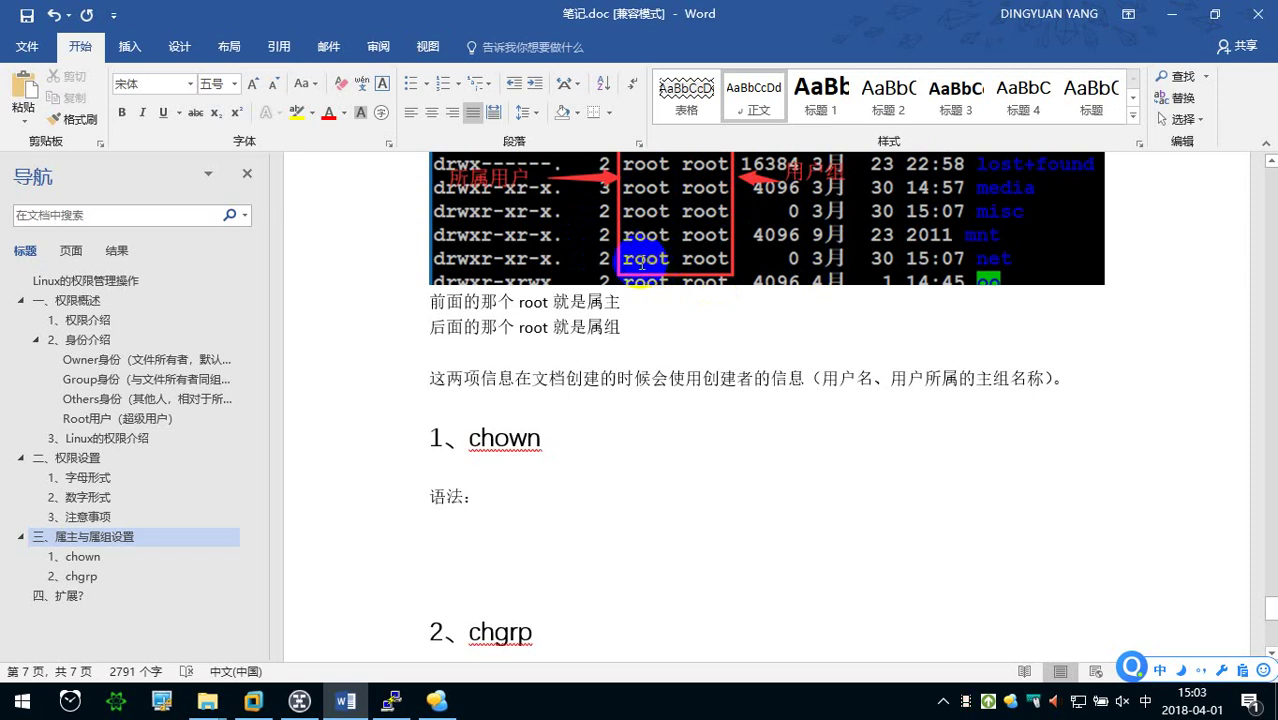
{"action": "left_click", "coordinate": [925, 378]}
{"action": "left_click_drag", "start_coordinate": [951, 378], "coordinate": [1045, 378]}
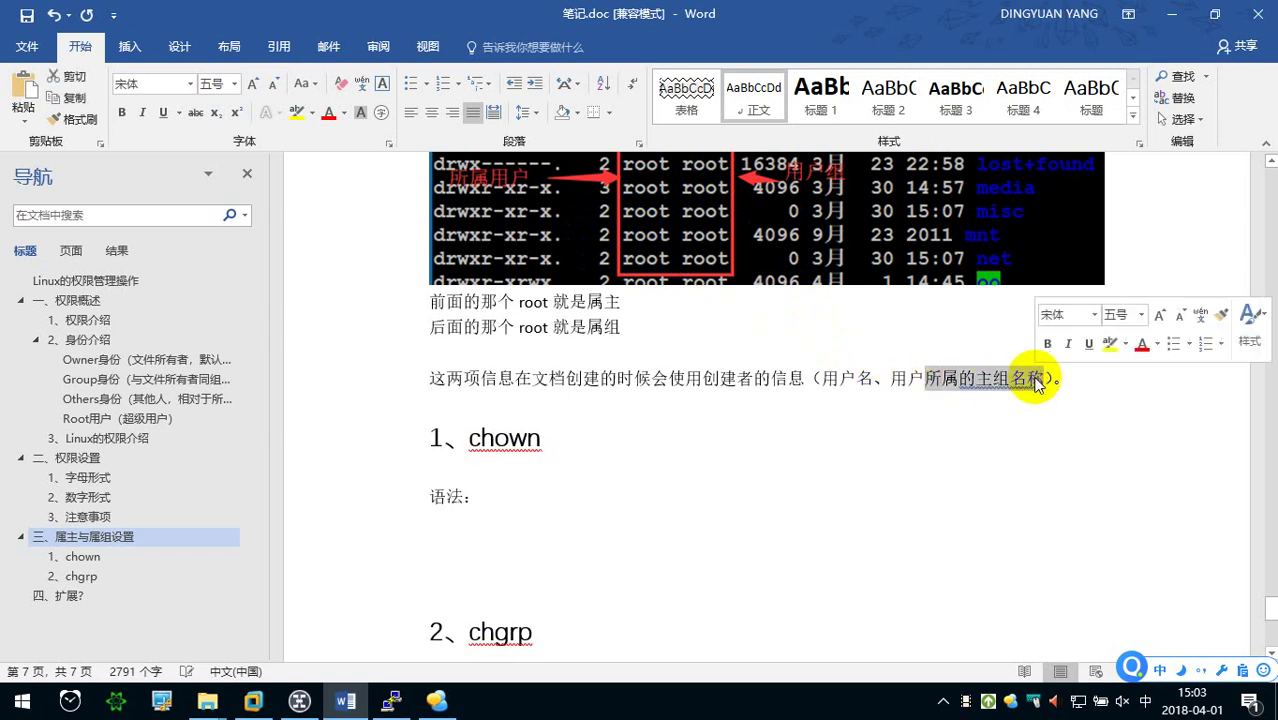
{"action": "left_click", "coordinate": [1077, 378]}
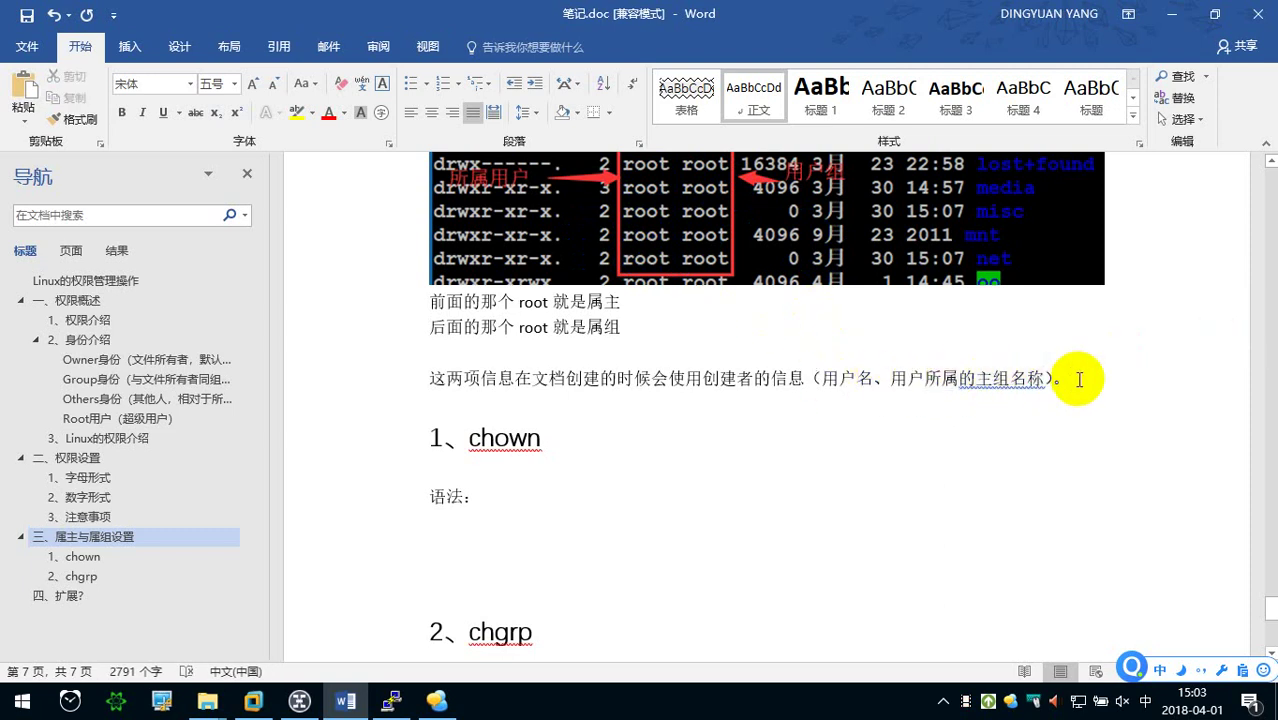
{"action": "key", "text": "Return"}
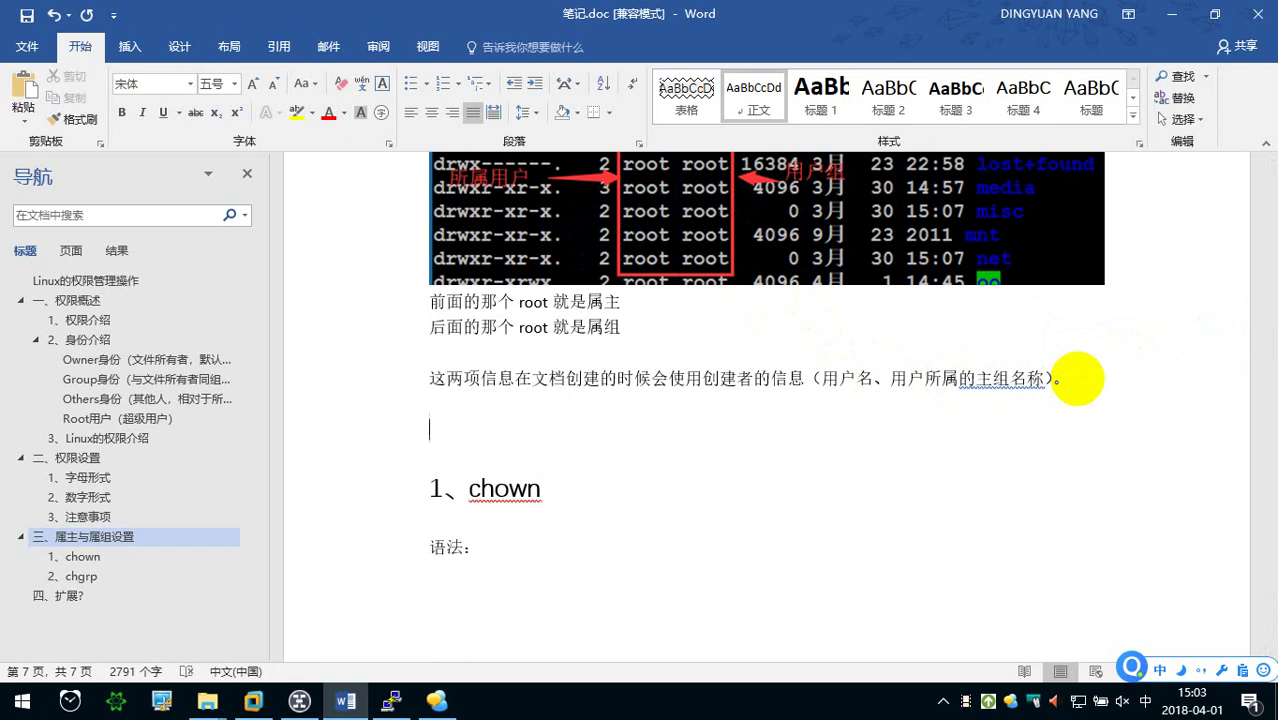
Type the opening 如果有时候去删除某个用户，则该用户对应的文档的, correcting typos along the way
{"action": "type", "text": "如果有时候"}
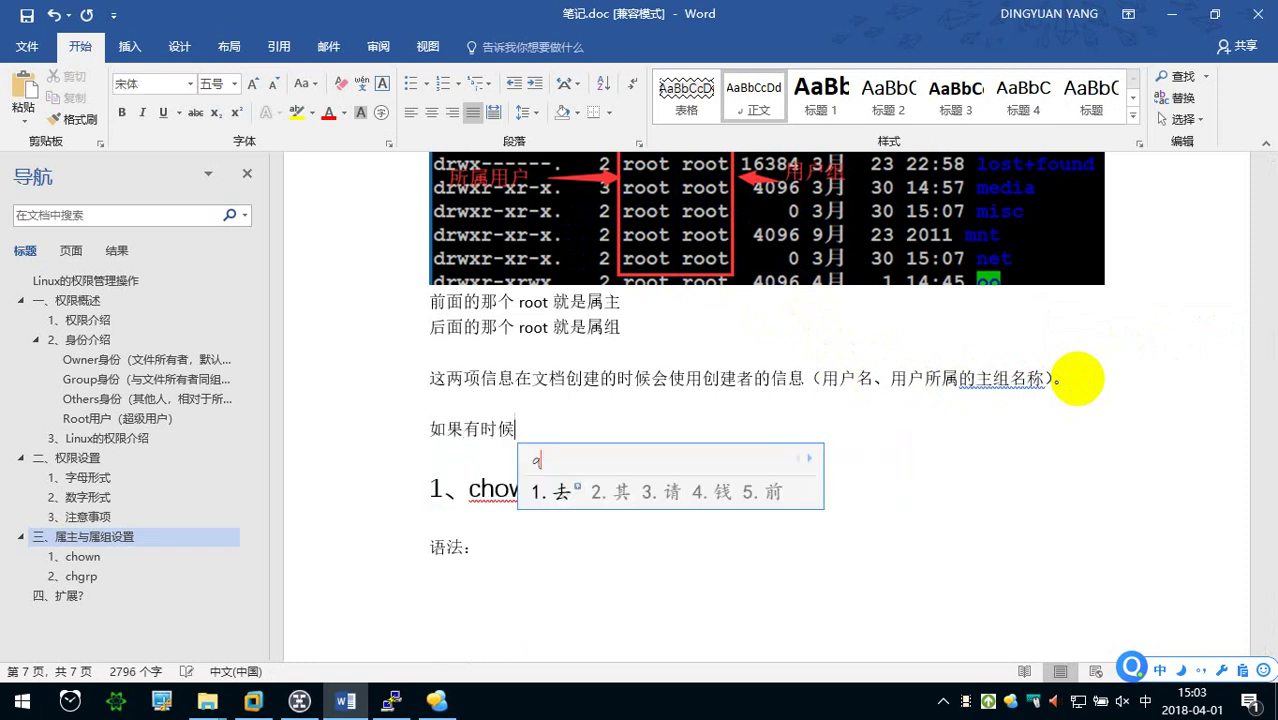
{"action": "type", "text": "去"}
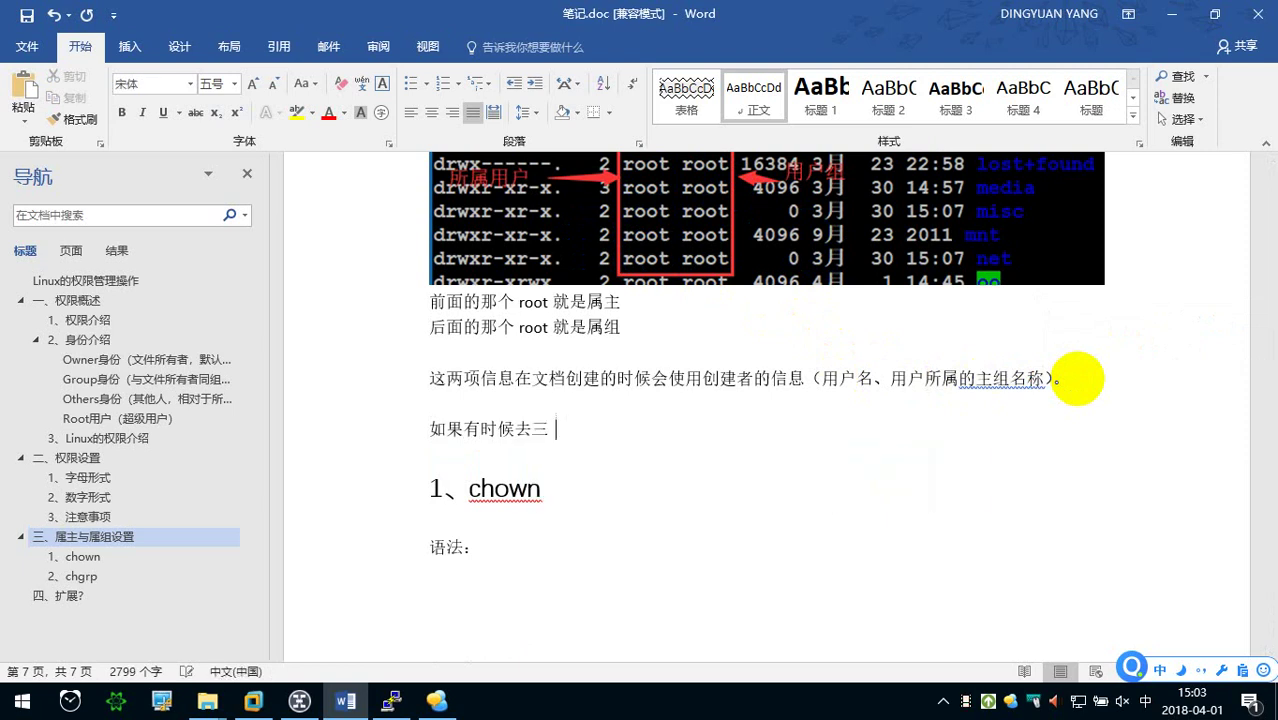
{"action": "key", "text": "Escape"}
{"action": "type", "text": "删除讴歌"}
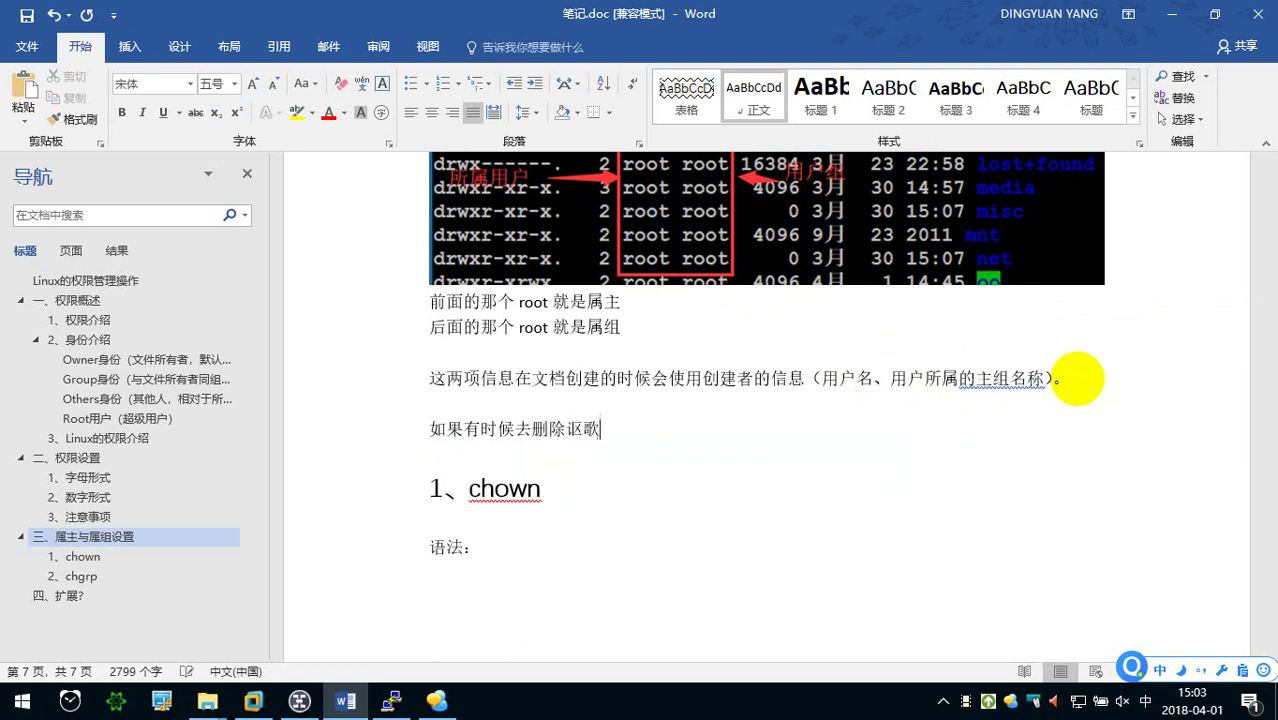
{"action": "type", "text": "某个yo"}
{"action": "type", "text": "用户，则"}
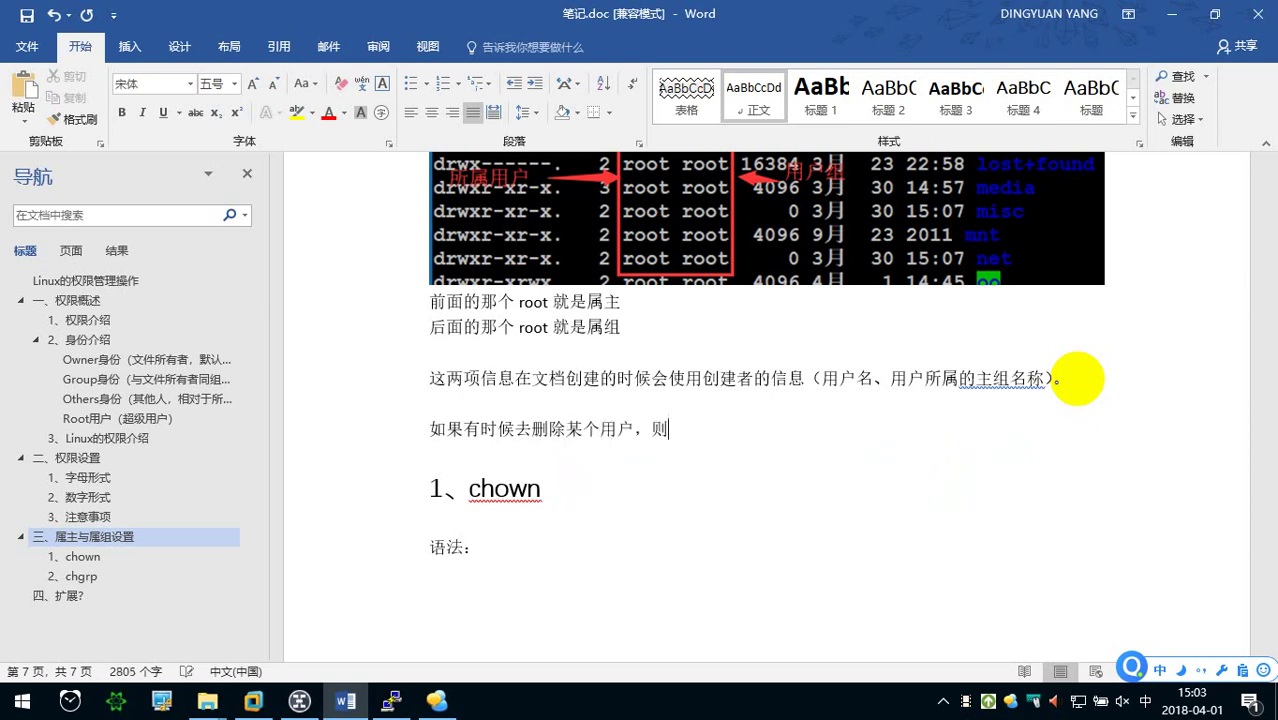
{"action": "type", "text": "该"}
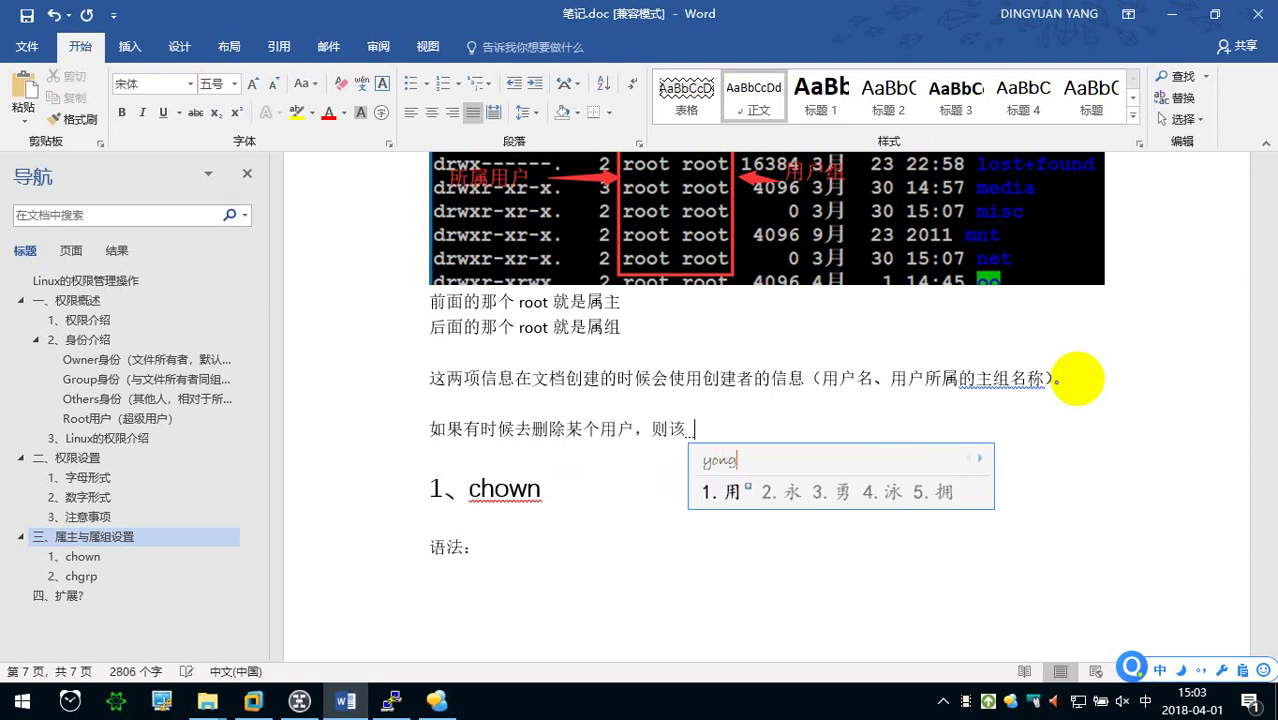
{"action": "type", "text": "用户d对应的shu"}
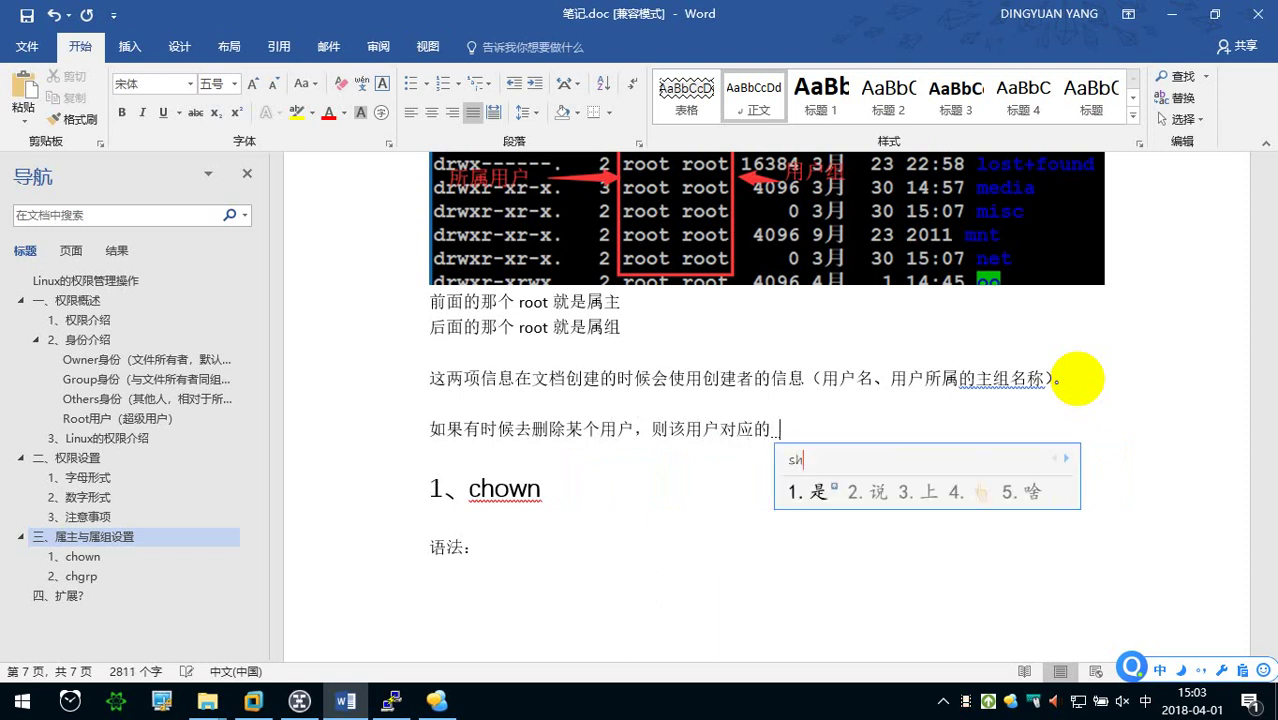
{"action": "key", "text": "BackSpace"}
{"action": "key", "text": "BackSpace"}
{"action": "key", "text": "BackSpace"}
{"action": "type", "text": "文件"}
{"action": "key", "text": "BackSpace"}
{"action": "type", "text": "档，"}
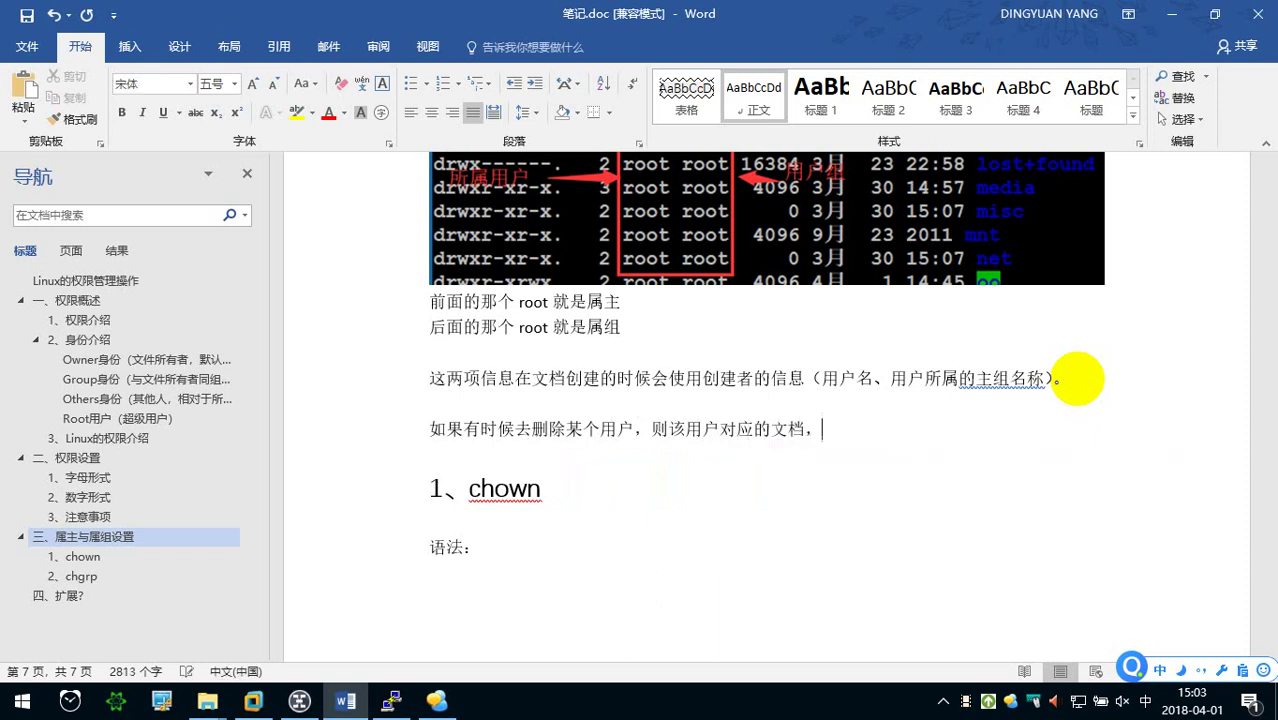
{"action": "type", "text": "的shuzh"}
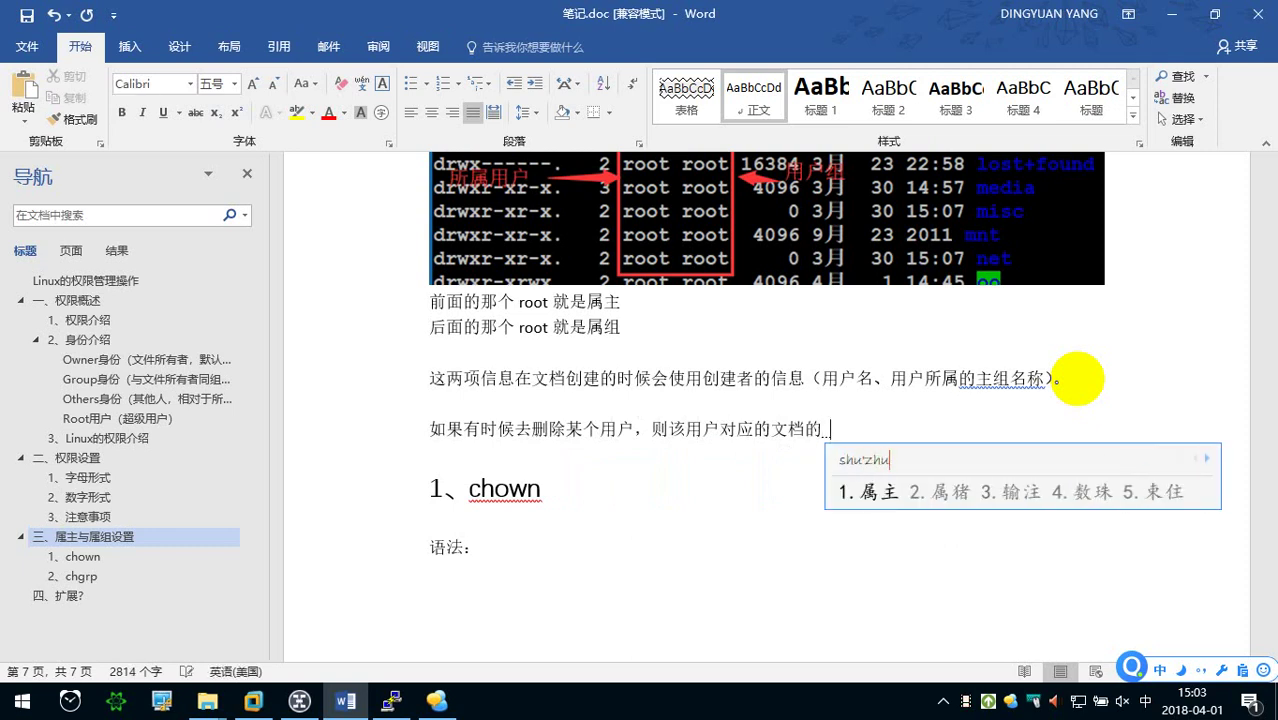
Finish the sentence with 属主和属组信息就需要去修改。 and save the notes document
{"action": "key", "text": "space"}
{"action": "type", "text": "hehe"}
{"action": "key", "text": "space"}
{"action": "type", "text": "sh"}
{"action": "key", "text": "BackSpace"}
{"action": "key", "text": "BackSpace"}
{"action": "key", "text": "BackSpace"}
{"action": "key", "text": "BackSpace"}
{"action": "type", "text": "he"}
{"action": "key", "text": "space"}
{"action": "type", "text": "shuzu2xinxi"}
{"action": "key", "text": "space"}
{"action": "type", "text": "jiu"}
{"action": "key", "text": "space"}
{"action": "type", "text": "xuy"}
{"action": "key", "text": "space"}
{"action": "type", "text": "g"}
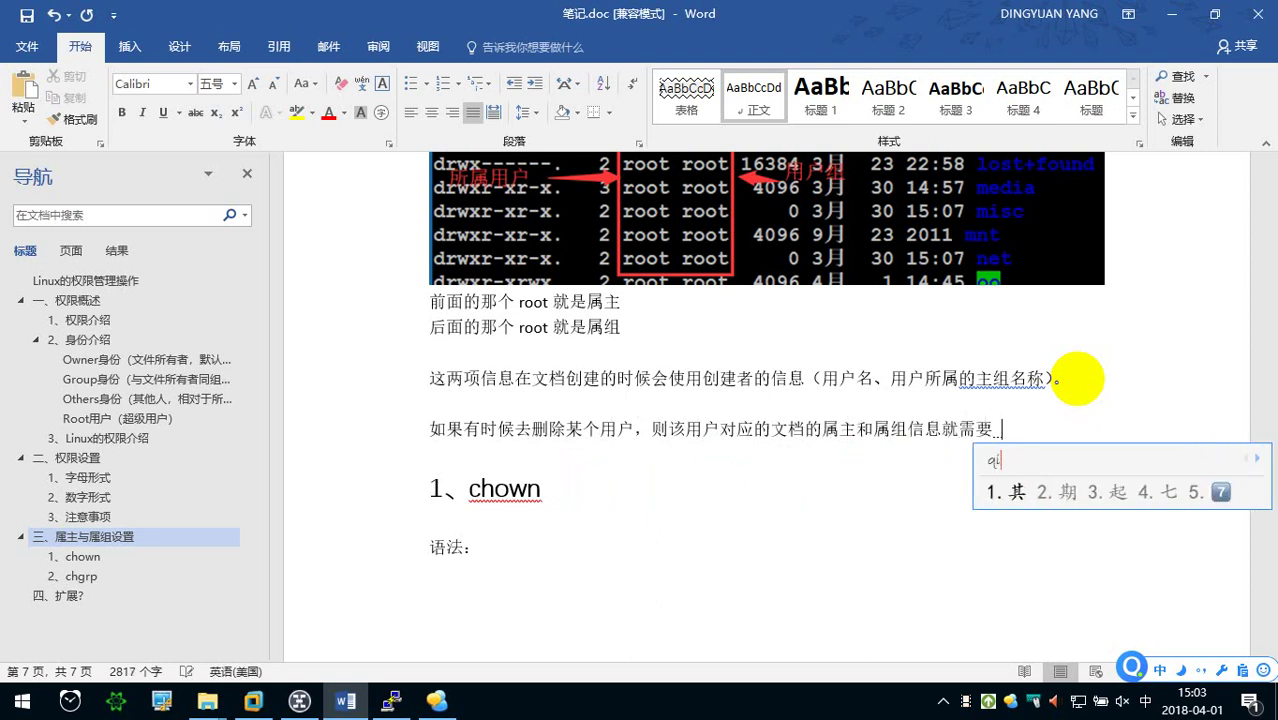
{"action": "key", "text": "BackSpace"}
{"action": "type", "text": "qu"}
{"action": "key", "text": "space"}
{"action": "type", "text": "xiu2gai"}
{"action": "key", "text": "space"}
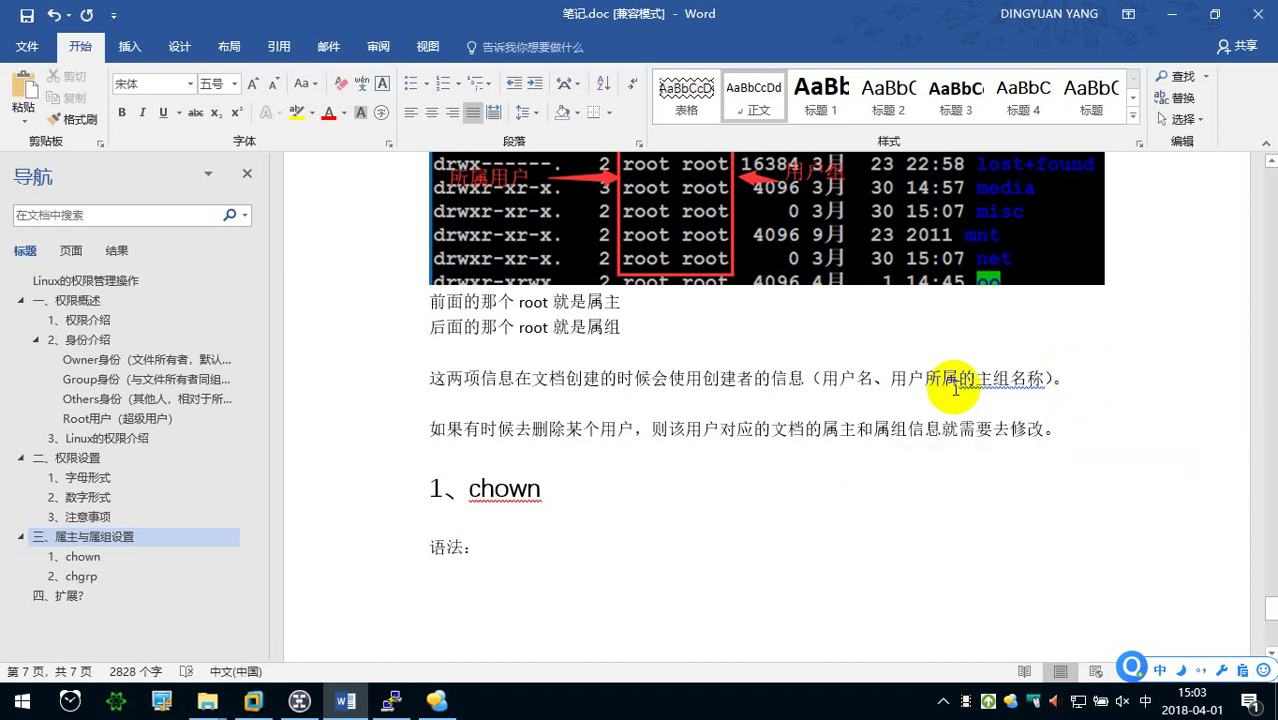
{"action": "scroll", "coordinate": [790, 430], "scroll_direction": "down", "scroll_amount": 1}
{"action": "key", "text": "ctrl+s"}
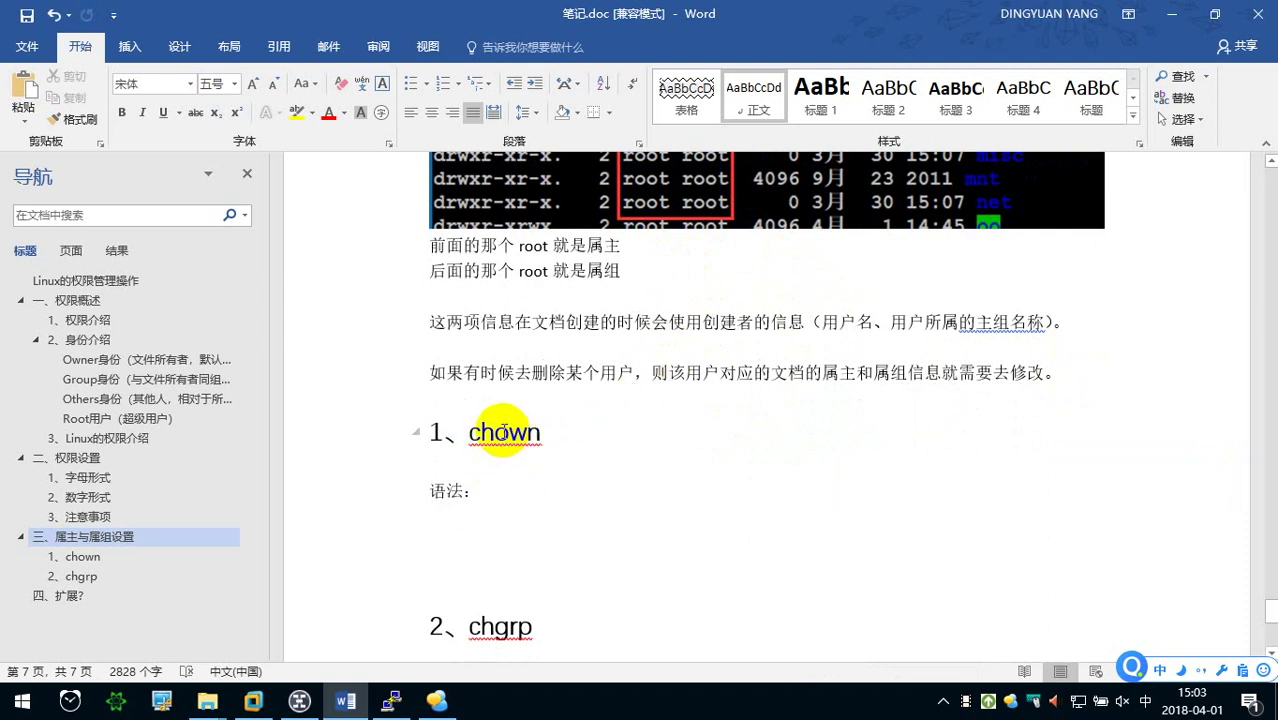
Try appending 'er' to the chown heading, then remove it again
{"action": "left_click_drag", "start_coordinate": [495, 431], "coordinate": [536, 452]}
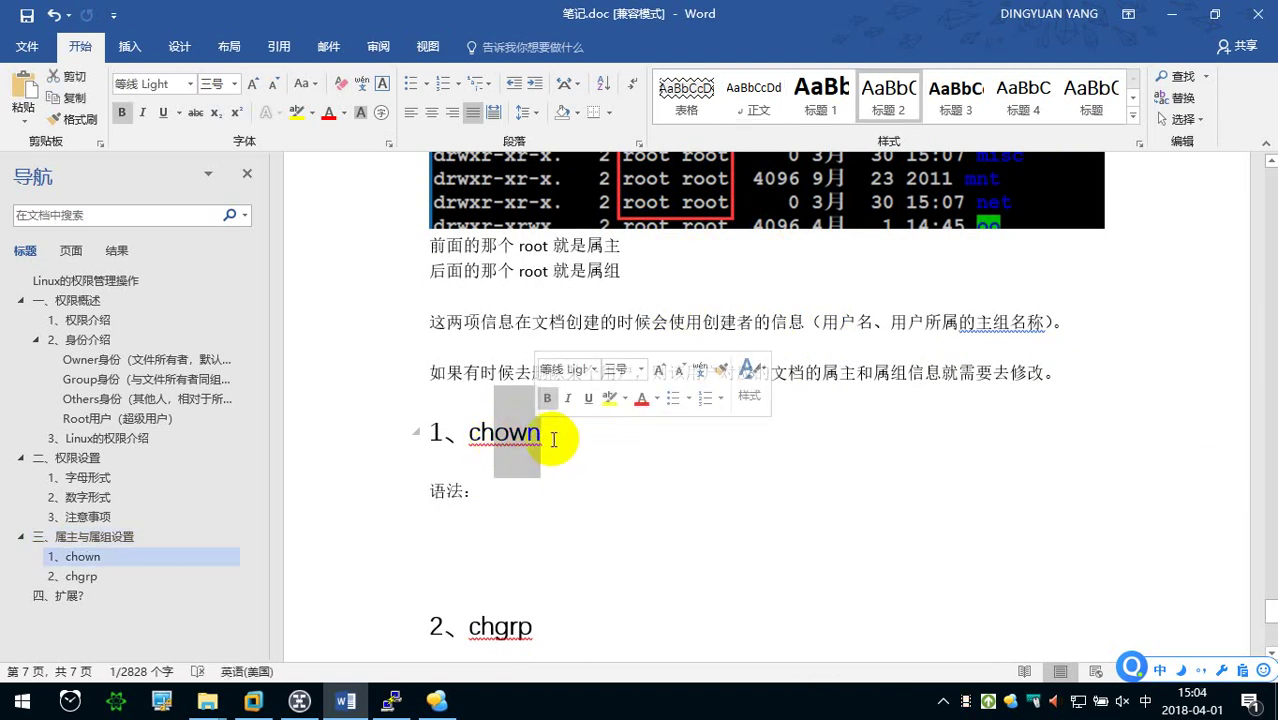
{"action": "left_click", "coordinate": [553, 440]}
{"action": "type", "text": "er"}
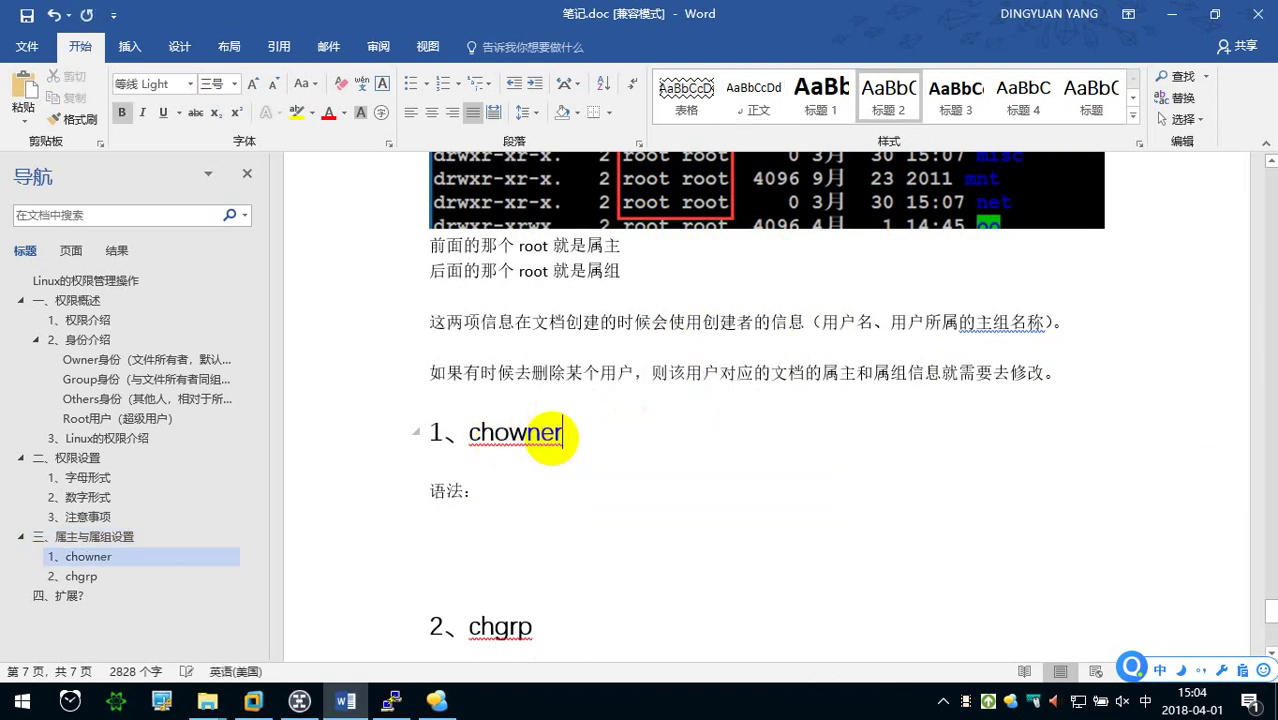
{"action": "key", "text": "BackSpace"}
{"action": "key", "text": "BackSpace"}
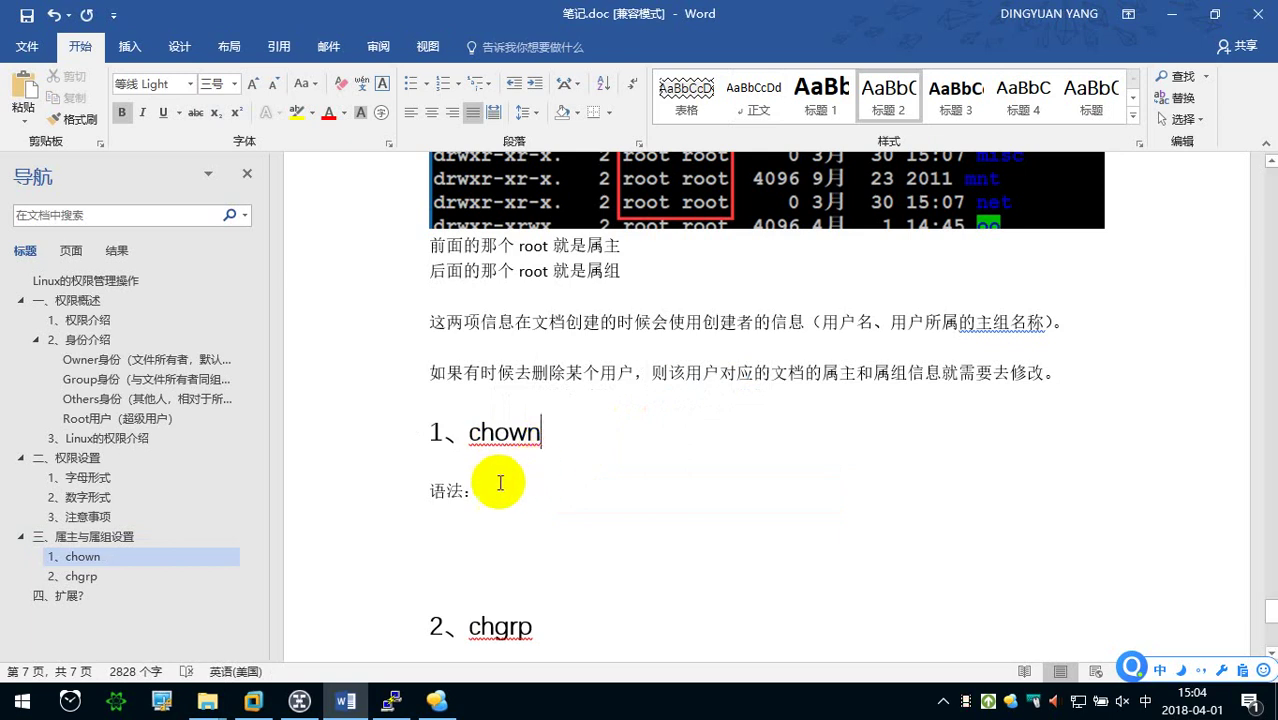
{"action": "left_click", "coordinate": [495, 487]}
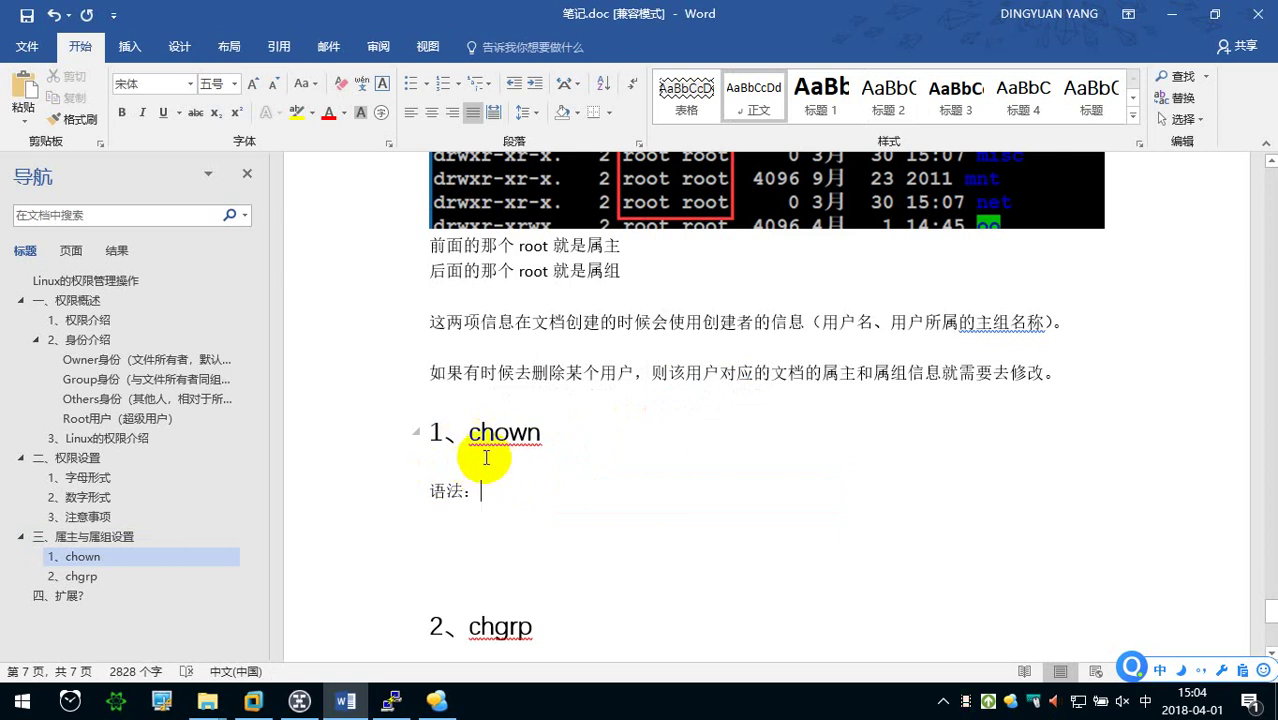
{"action": "left_click_drag", "start_coordinate": [822, 321], "coordinate": [872, 321]}
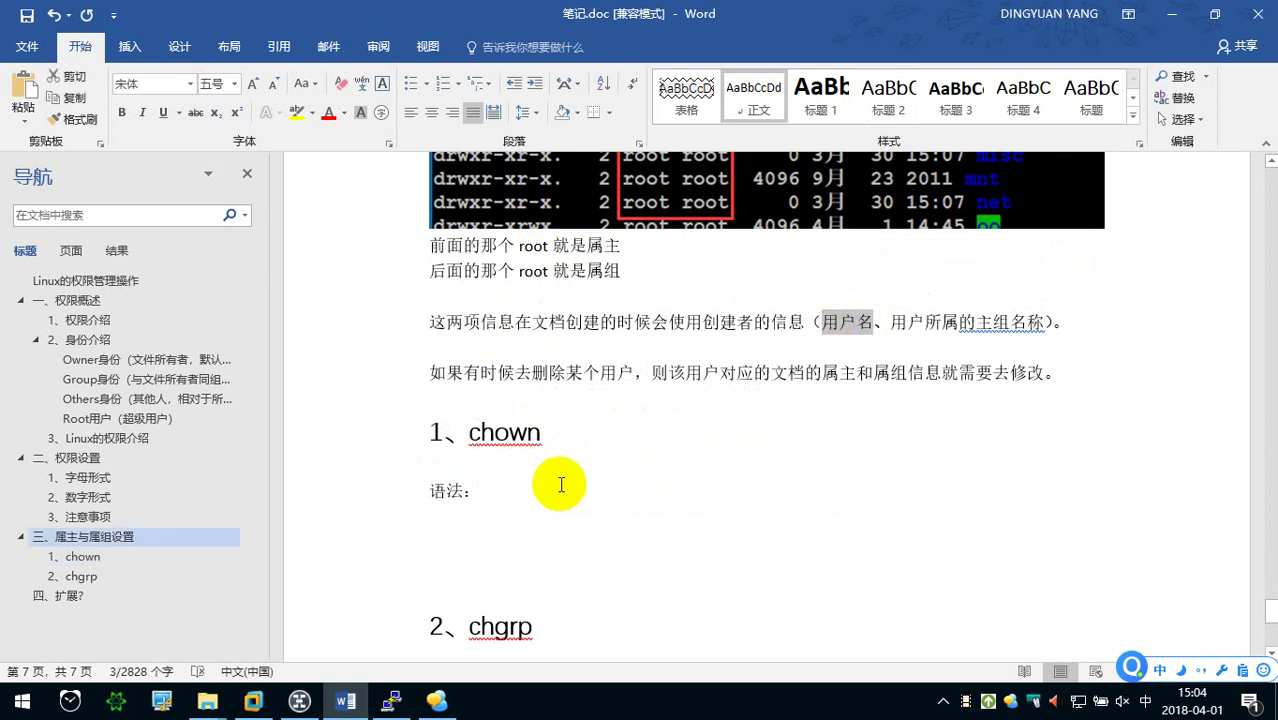
Add a line 作用：更改文档的所属用户 under the 1、chown heading
{"action": "left_click", "coordinate": [525, 462]}
{"action": "key", "text": "Return"}
{"action": "type", "text": "zuoyong"}
{"action": "key", "text": "space"}
{"action": "type", "text": ":gengai"}
{"action": "key", "text": "space"}
{"action": "type", "text": "wendang"}
{"action": "key", "text": "space"}
{"action": "type", "text": "de"}
{"action": "key", "text": "space"}
{"action": "type", "text": "suo"}
{"action": "type", "text": "用户"}
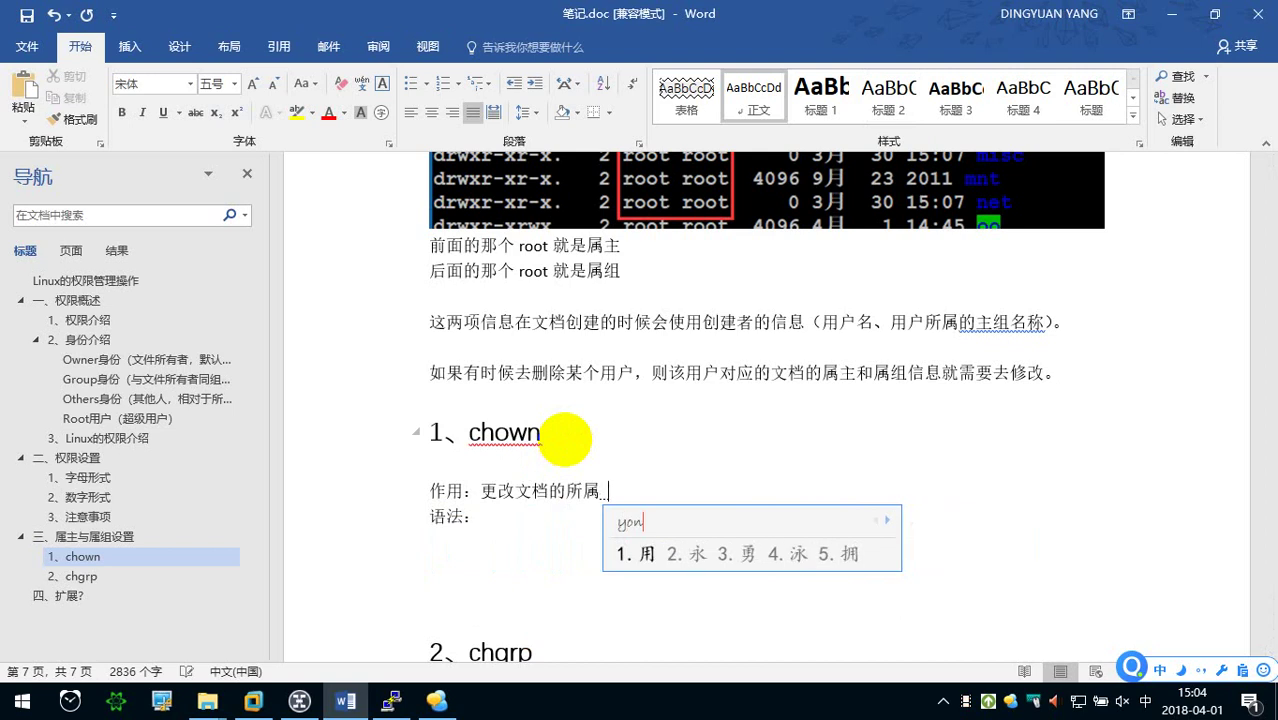
Start the 语法： line with '# chown'
{"action": "left_click", "coordinate": [541, 512]}
{"action": "scroll", "coordinate": [542, 508], "scroll_direction": "down", "scroll_amount": 1}
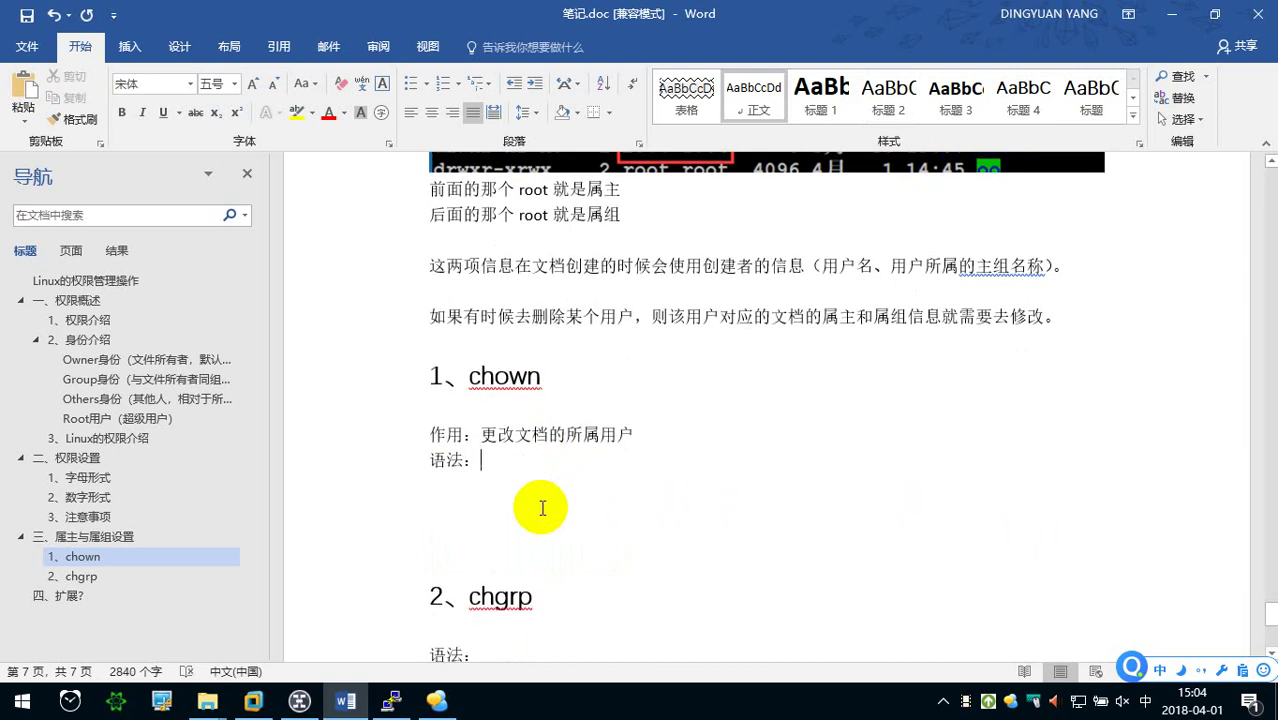
{"action": "type", "text": "# chow"}
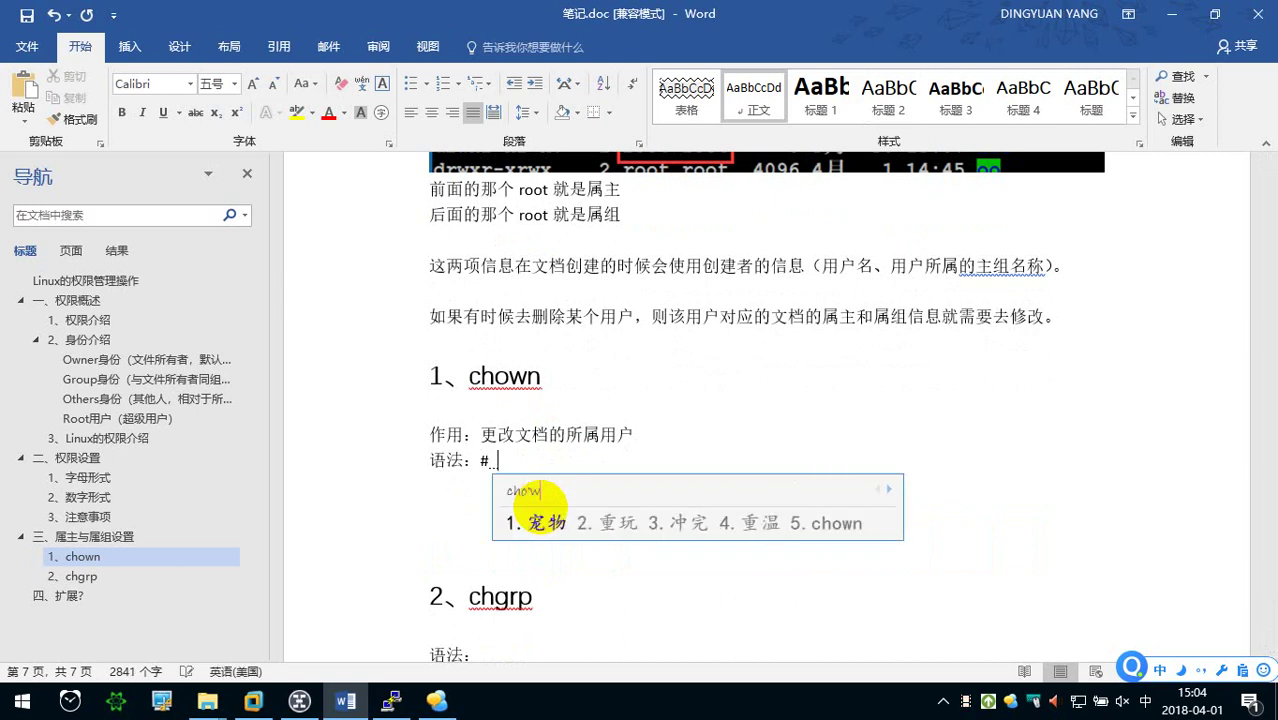
{"action": "type", "text": "n"}
Extend the syntax line to #chown username 文档路径
{"action": "key", "text": "Return"}
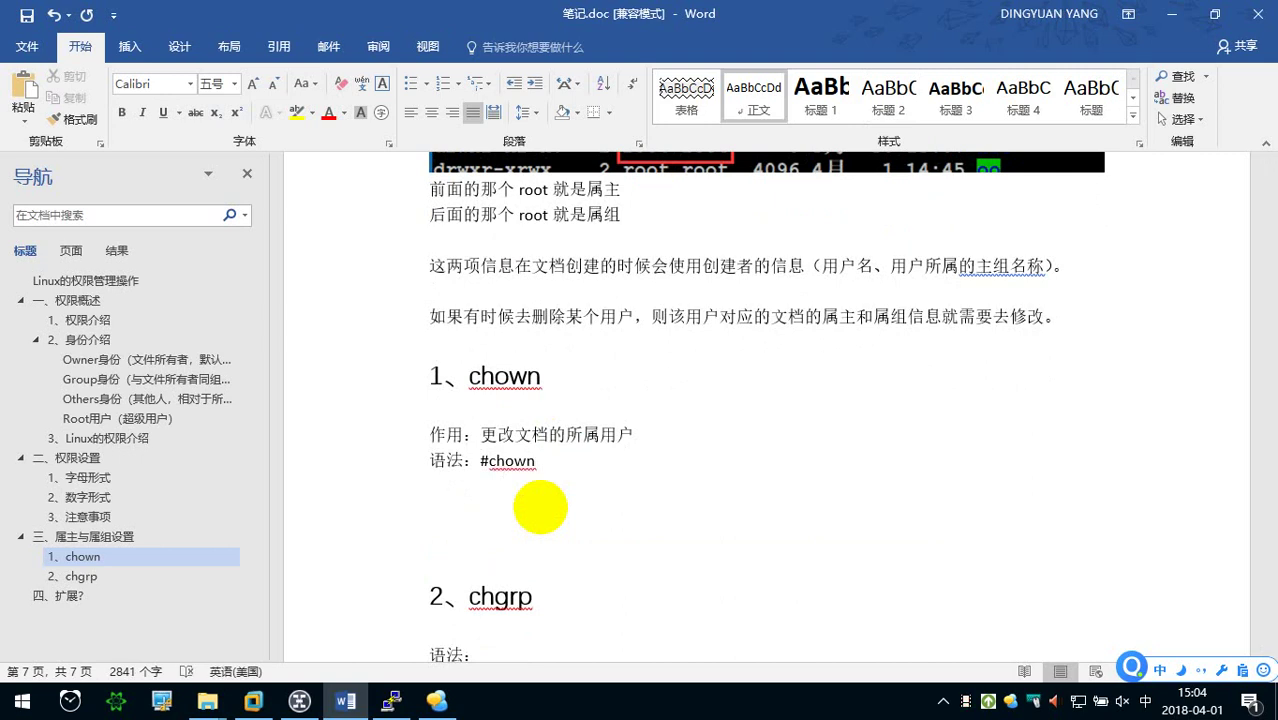
{"action": "type", "text": "user"}
{"action": "key", "text": "space"}
{"action": "type", "text": "name"}
{"action": "key", "text": "Return"}
{"action": "type", "text": "wend"}
{"action": "key", "text": "space"}
{"action": "type", "text": "ming"}
{"action": "key", "text": "BackSpace"}
{"action": "key", "text": "BackSpace"}
{"action": "key", "text": "BackSpace"}
{"action": "type", "text": "lujing"}
{"action": "key", "text": "space"}
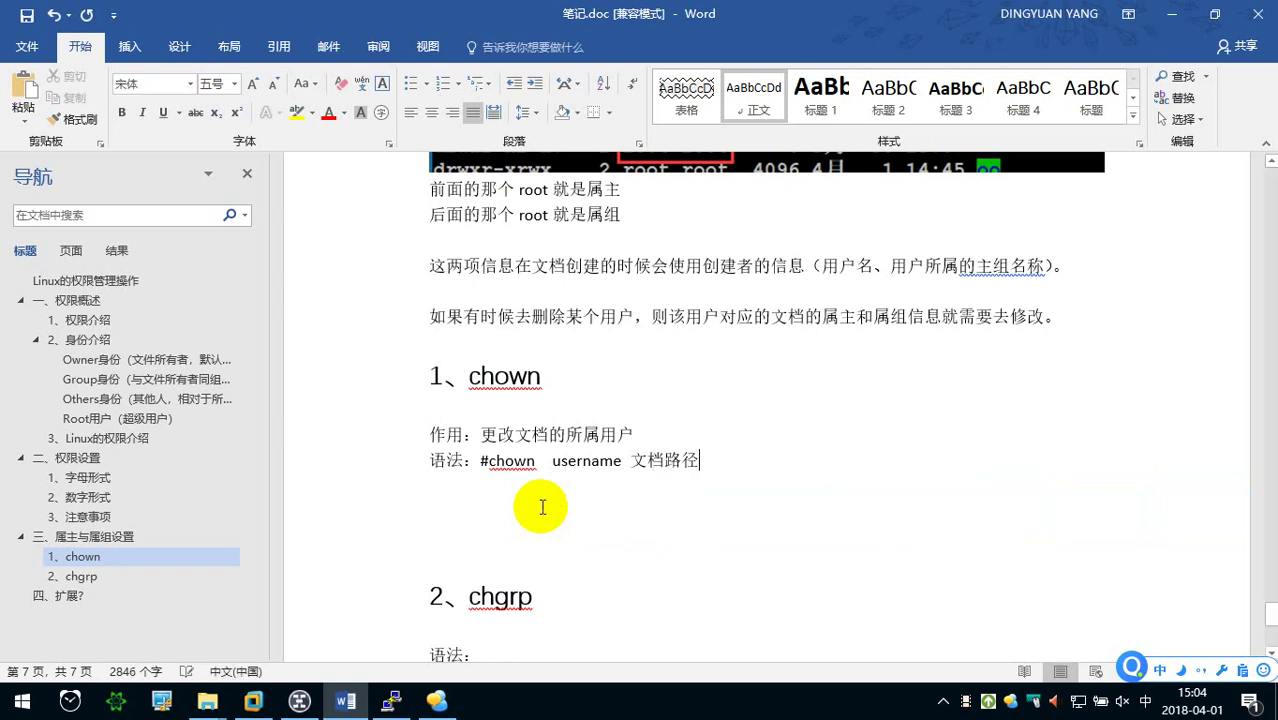
Insert the -R option after #chown on the syntax line
{"action": "scroll", "coordinate": [545, 467], "scroll_direction": "up", "scroll_amount": 1}
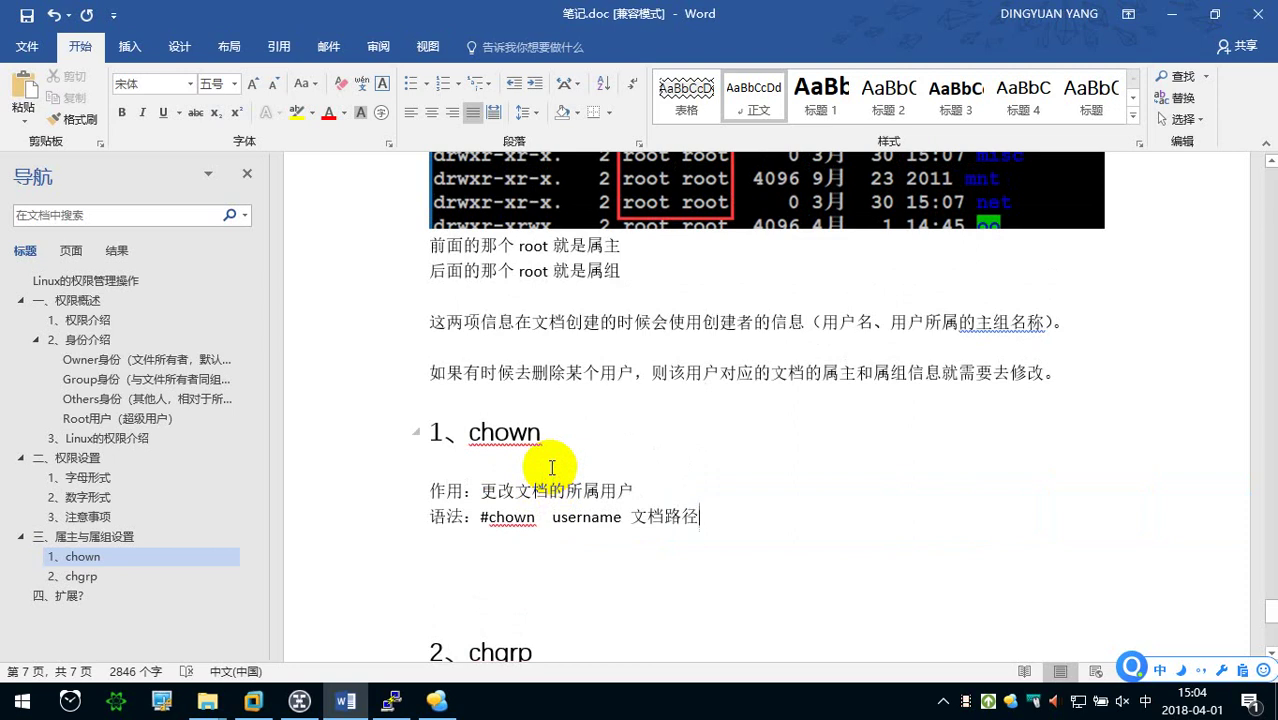
{"action": "left_click", "coordinate": [539, 516]}
{"action": "type", "text": "-"}
{"action": "key", "text": "shift"}
{"action": "type", "text": "R"}
{"action": "key", "text": "Left"}
{"action": "key", "text": "Left"}
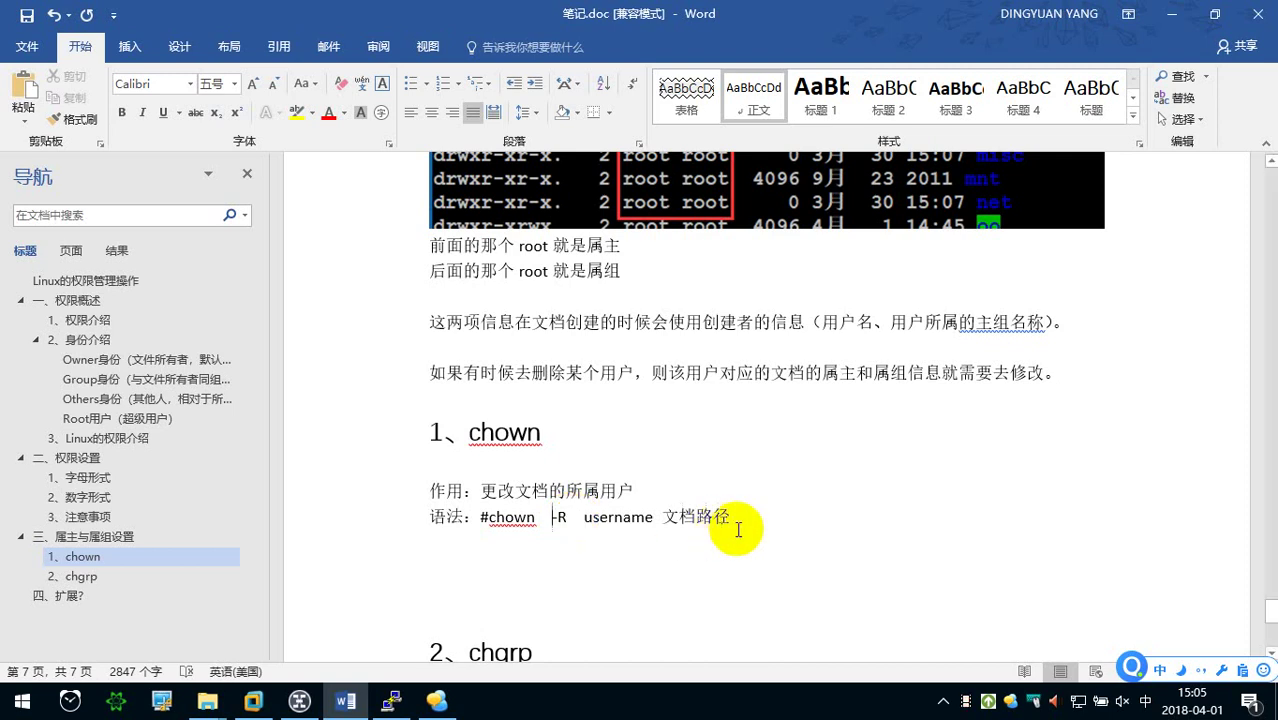
Add a blank line below the syntax and start a 案例 label
{"action": "left_click", "coordinate": [781, 511]}
{"action": "key", "text": "Return"}
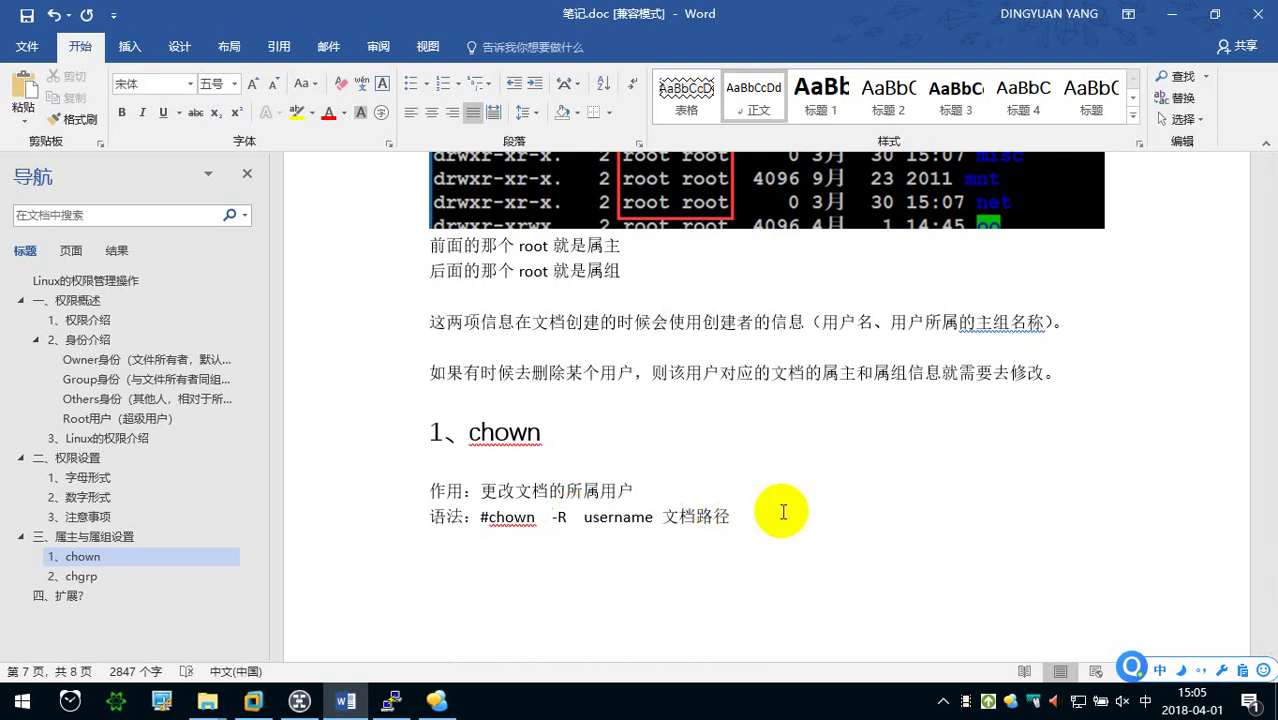
{"action": "key", "text": "Return"}
{"action": "type", "text": "anli"}
{"action": "key", "text": "space"}
Complete the 案例： label, highlight the oo directory's root root owner and group in PuTTY, then return to Word
{"action": "type", "text": "："}
{"action": "left_click", "coordinate": [410, 703]}
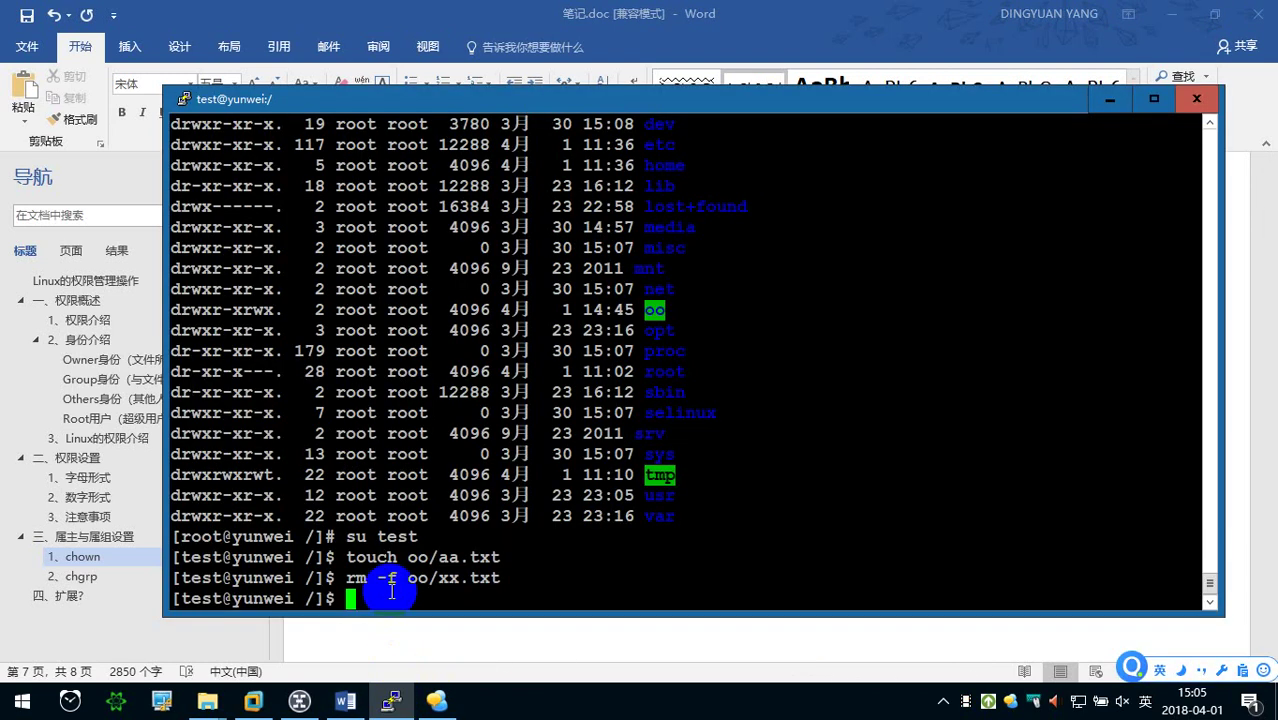
{"action": "left_click_drag", "start_coordinate": [662, 312], "coordinate": [205, 309]}
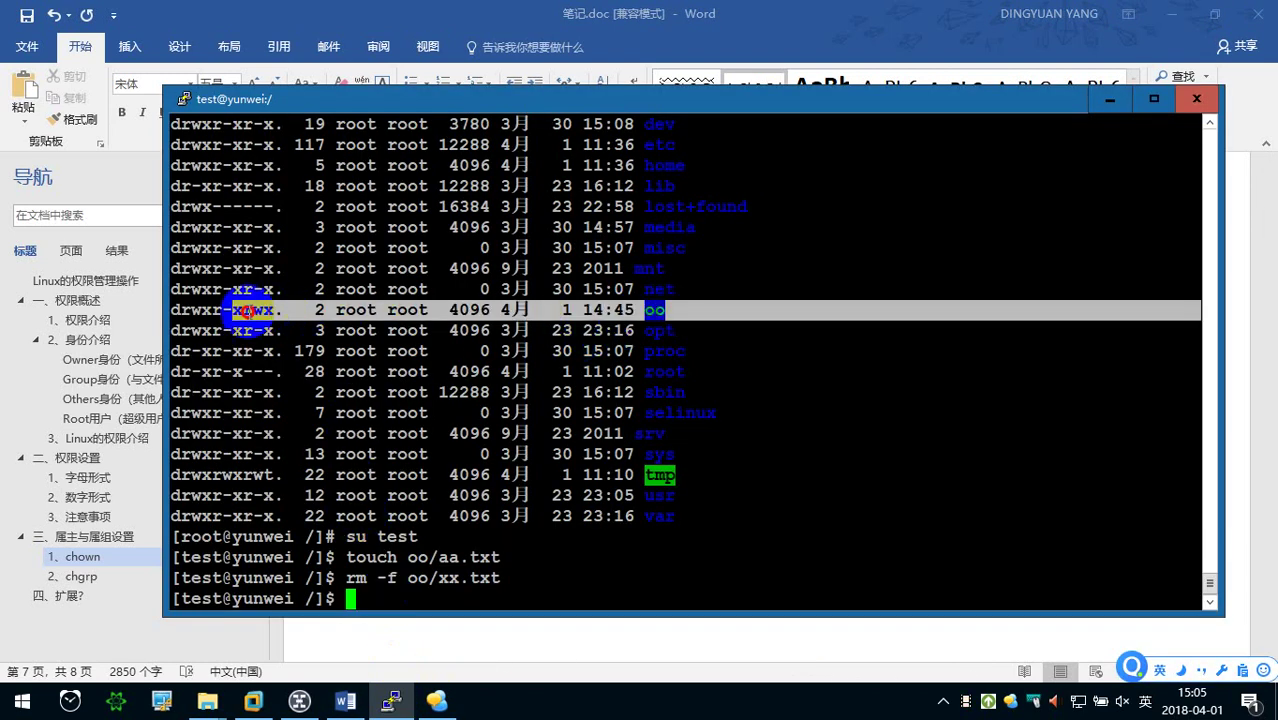
{"action": "left_click", "coordinate": [365, 296]}
{"action": "left_click_drag", "start_coordinate": [327, 310], "coordinate": [437, 309]}
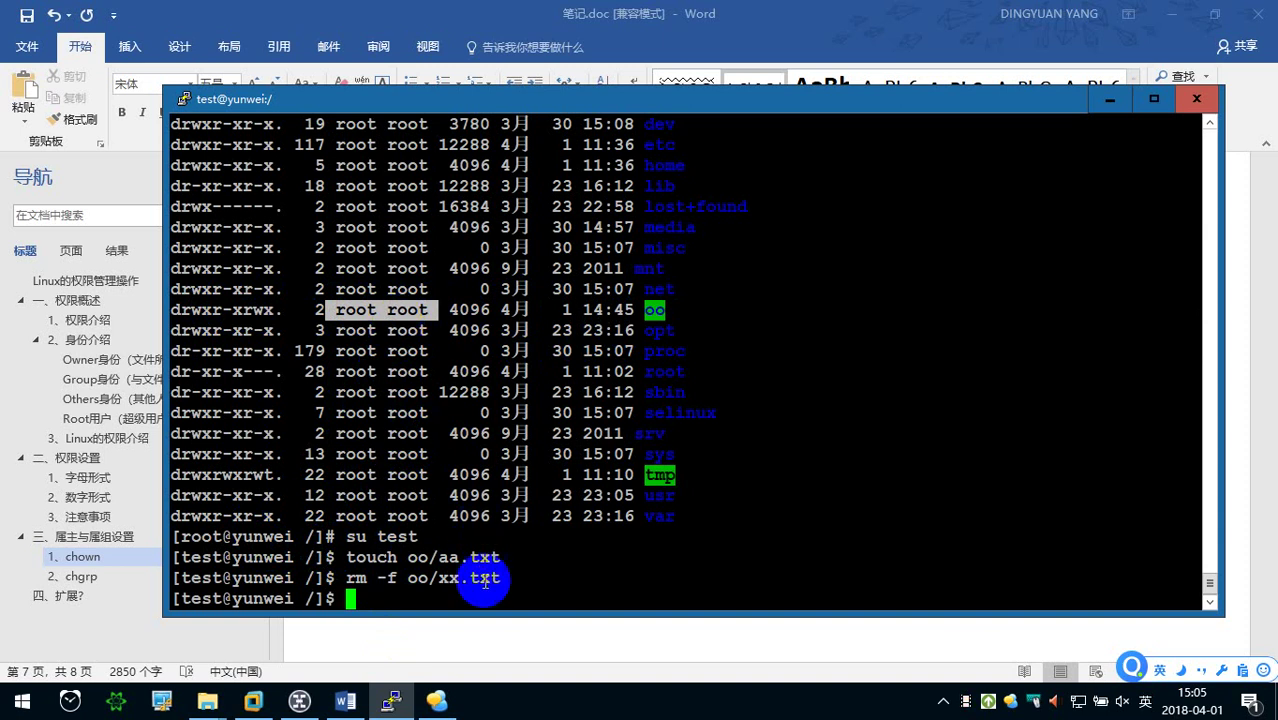
{"action": "left_click", "coordinate": [492, 630]}
{"action": "scroll", "coordinate": [570, 512], "scroll_direction": "down", "scroll_amount": 1}
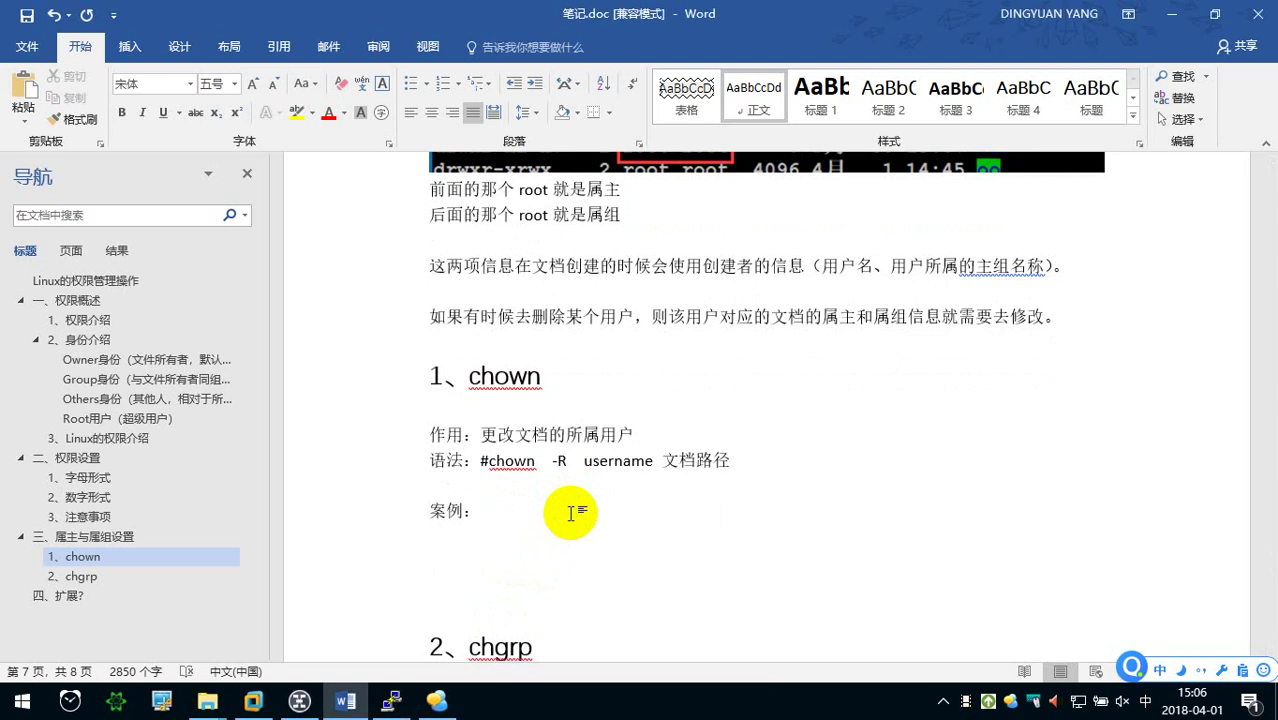
After 案例：, type 将刚才 root 用户创建的 oo 目录，
{"action": "left_click", "coordinate": [393, 700]}
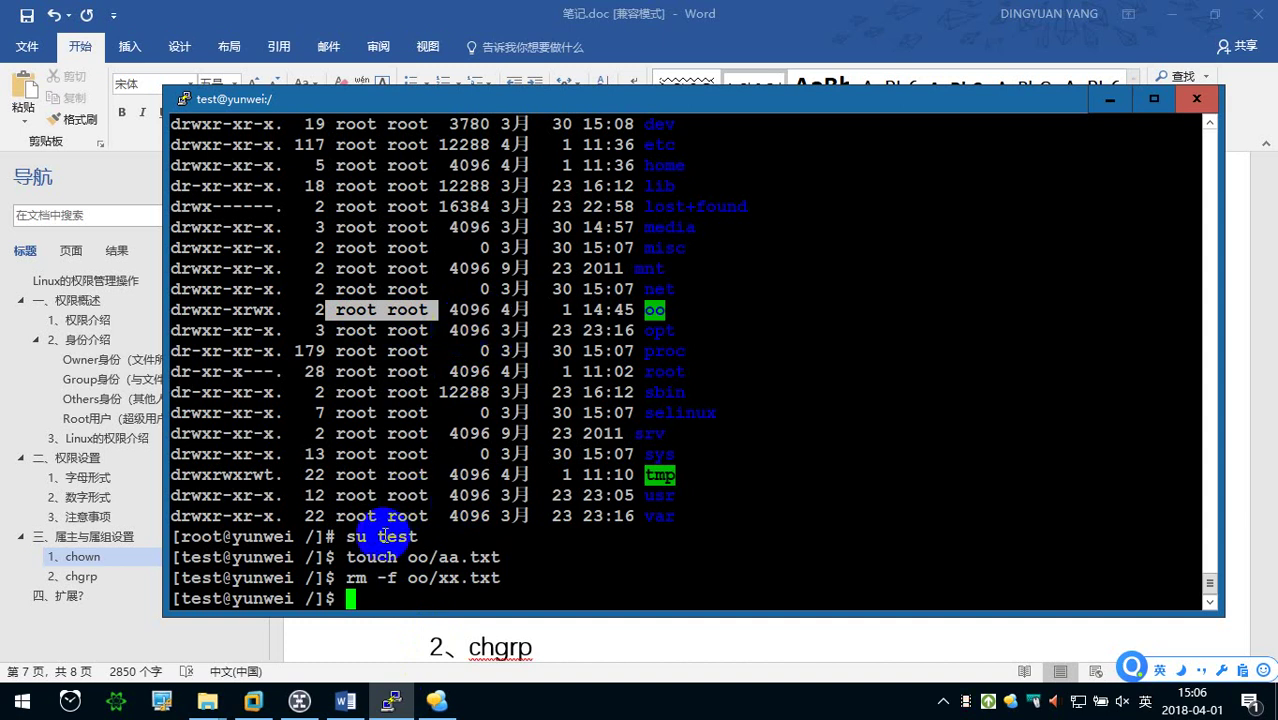
{"action": "left_click", "coordinate": [457, 628]}
{"action": "left_click", "coordinate": [507, 520]}
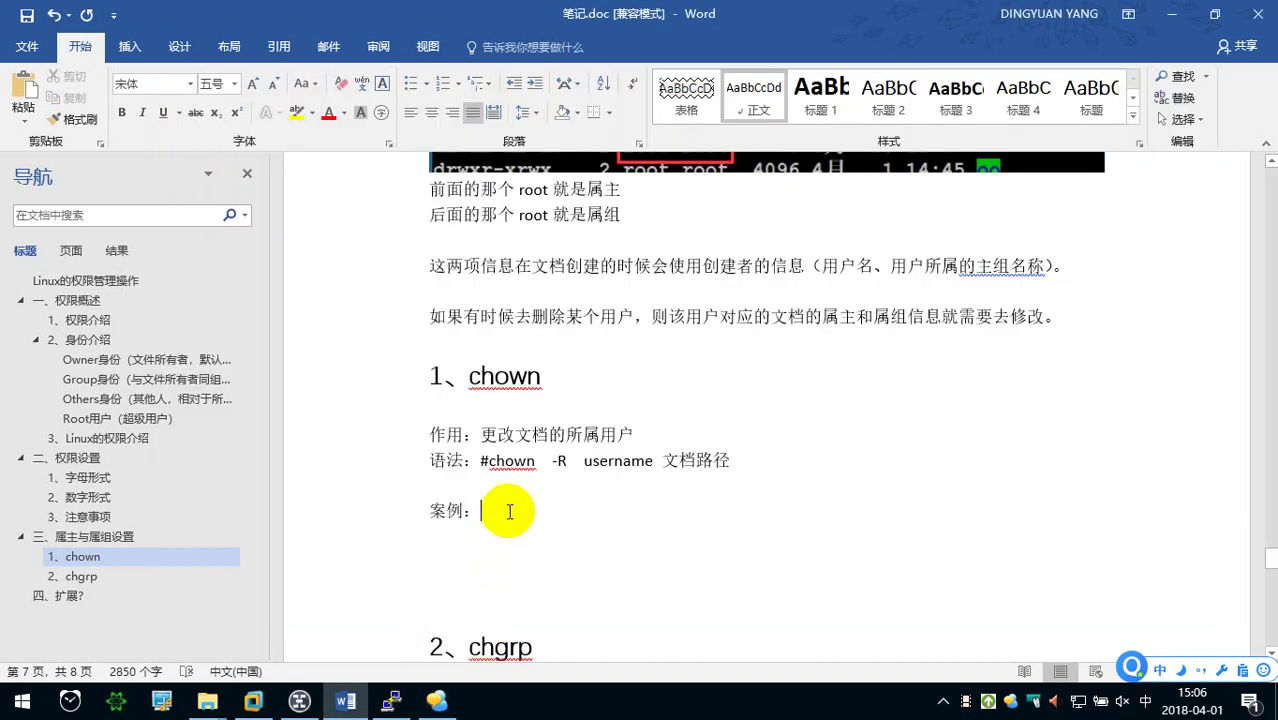
{"action": "scroll", "coordinate": [507, 520], "scroll_direction": "down", "scroll_amount": 1}
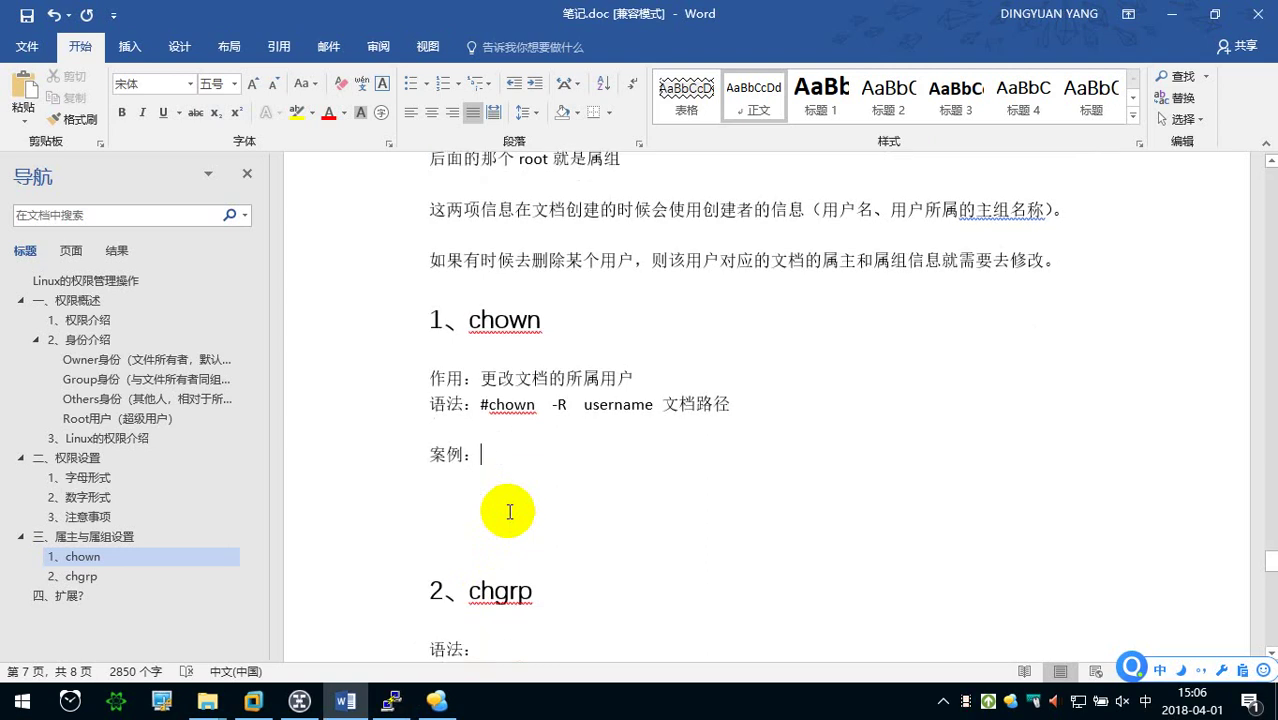
{"action": "type", "text": "jiang gangcai"}
{"action": "key", "text": "space"}
{"action": "type", "text": "r"}
{"action": "key", "text": "shift"}
{"action": "type", "text": "ootyonghu2,chuangjian"}
{"action": "key", "text": "space"}
{"action": "type", "text": "d"}
{"action": "key", "text": "space"}
{"action": "type", "text": "oomulu"}
{"action": "key", "text": "space"}
Finish the case with 所有者更改为 test and start a new paragraph
{"action": "type", "text": ",suosh"}
{"action": "key", "text": "BackSpace"}
{"action": "key", "text": "BackSpace"}
{"action": "type", "text": "youzhe"}
{"action": "key", "text": "space"}
{"action": "type", "text": "gegai"}
{"action": "key", "text": "space"}
{"action": "type", "text": "wei"}
{"action": "key", "text": "space"}
{"action": "type", "text": "test"}
{"action": "key", "text": "Return"}
{"action": "key", "text": "Return"}
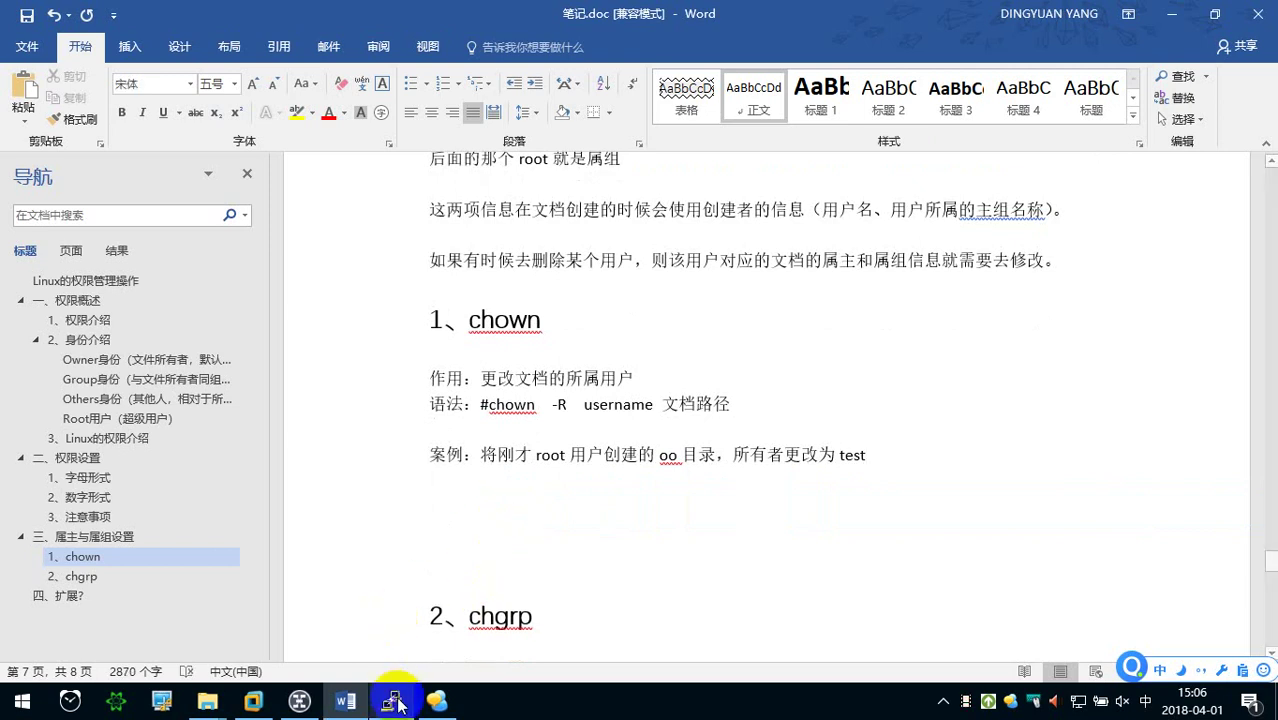
{"action": "left_click", "coordinate": [397, 703]}
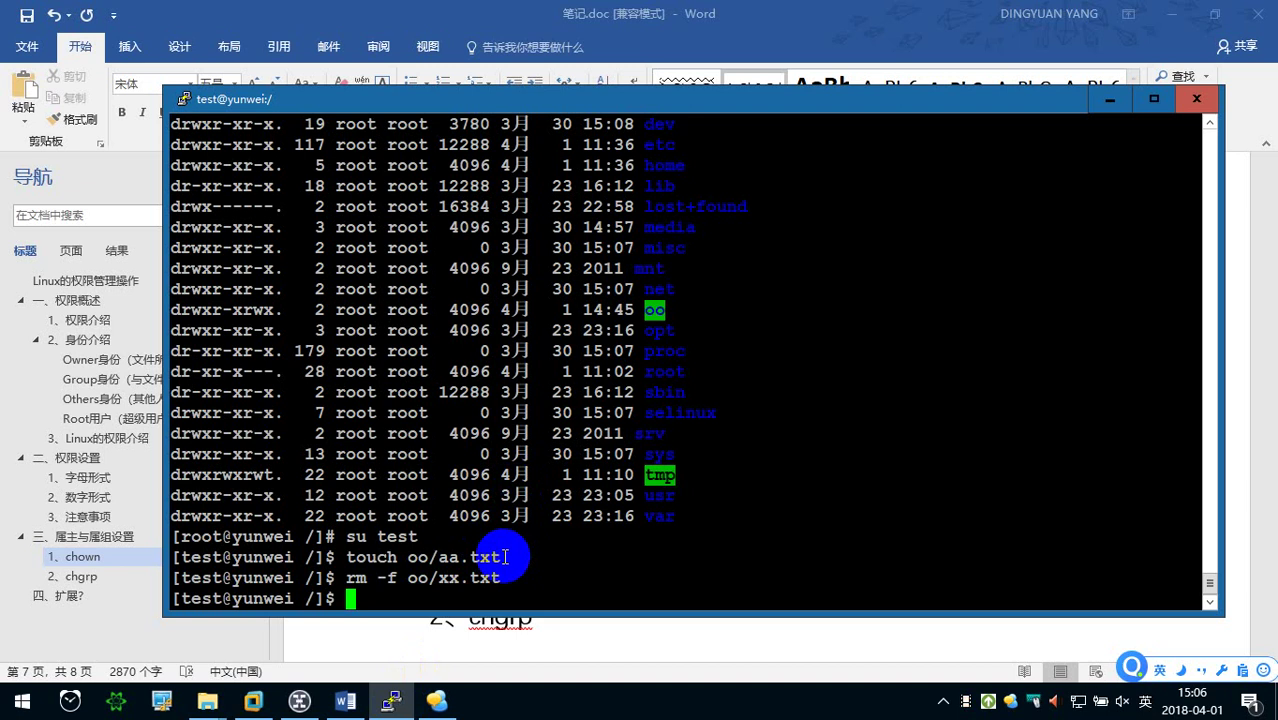
List the oo directory with ls -l oo/ and point out aa.txt's owner test
{"action": "type", "text": "ls -l oo/"}
{"action": "key", "text": "Left"}
{"action": "key", "text": "Left"}
{"action": "key", "text": "Left"}
{"action": "key", "text": "Left"}
{"action": "type", "text": "-l"}
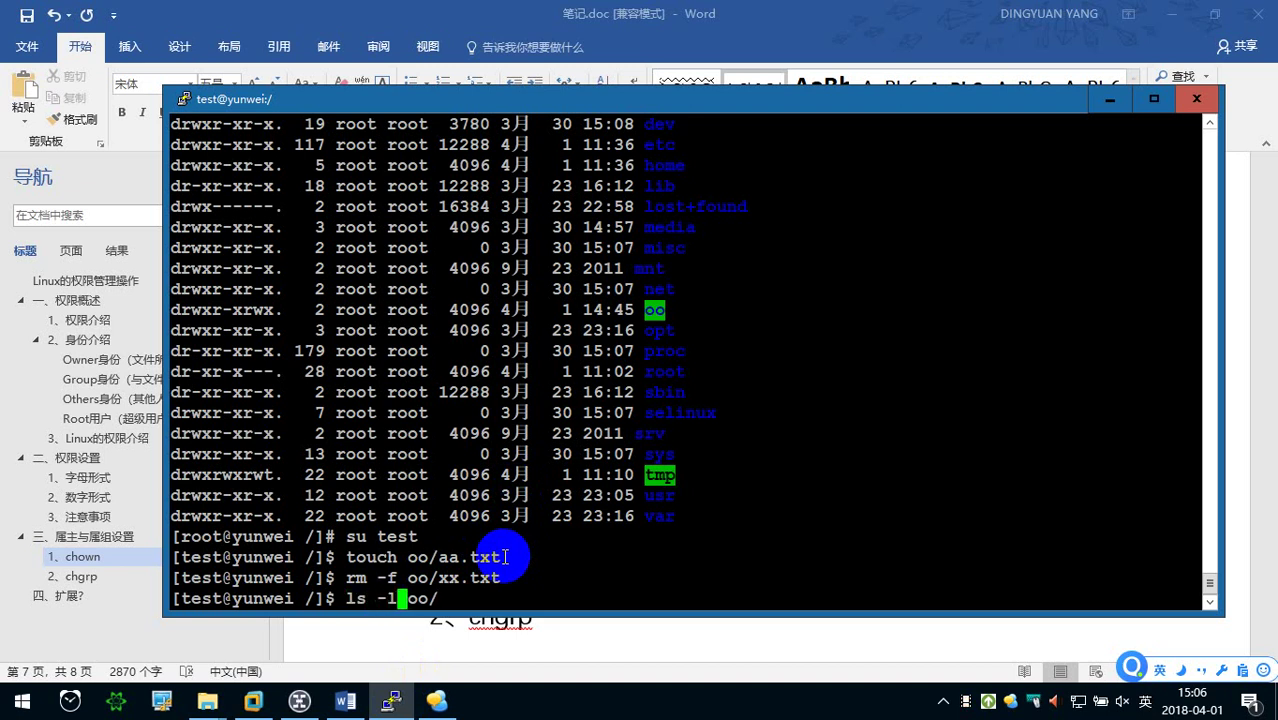
{"action": "key", "text": "Return"}
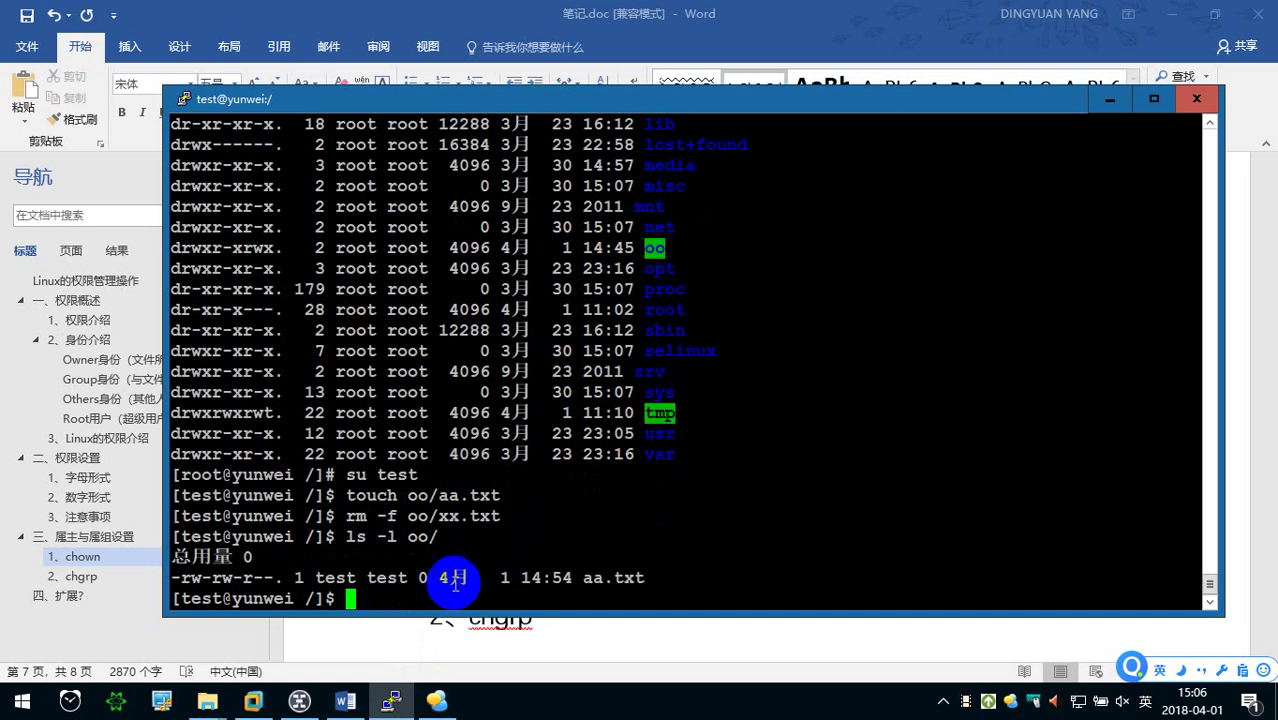
{"action": "left_click_drag", "start_coordinate": [315, 578], "coordinate": [411, 577]}
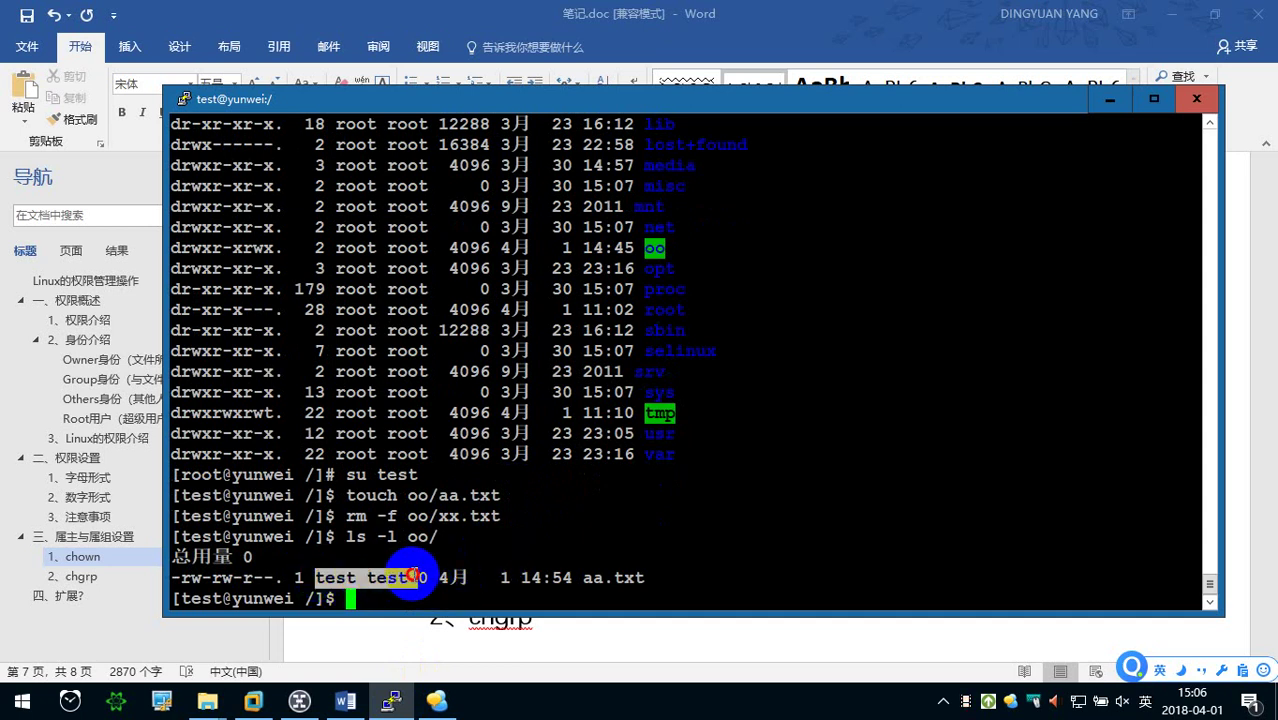
{"action": "left_click", "coordinate": [330, 596]}
{"action": "double_click", "coordinate": [335, 578]}
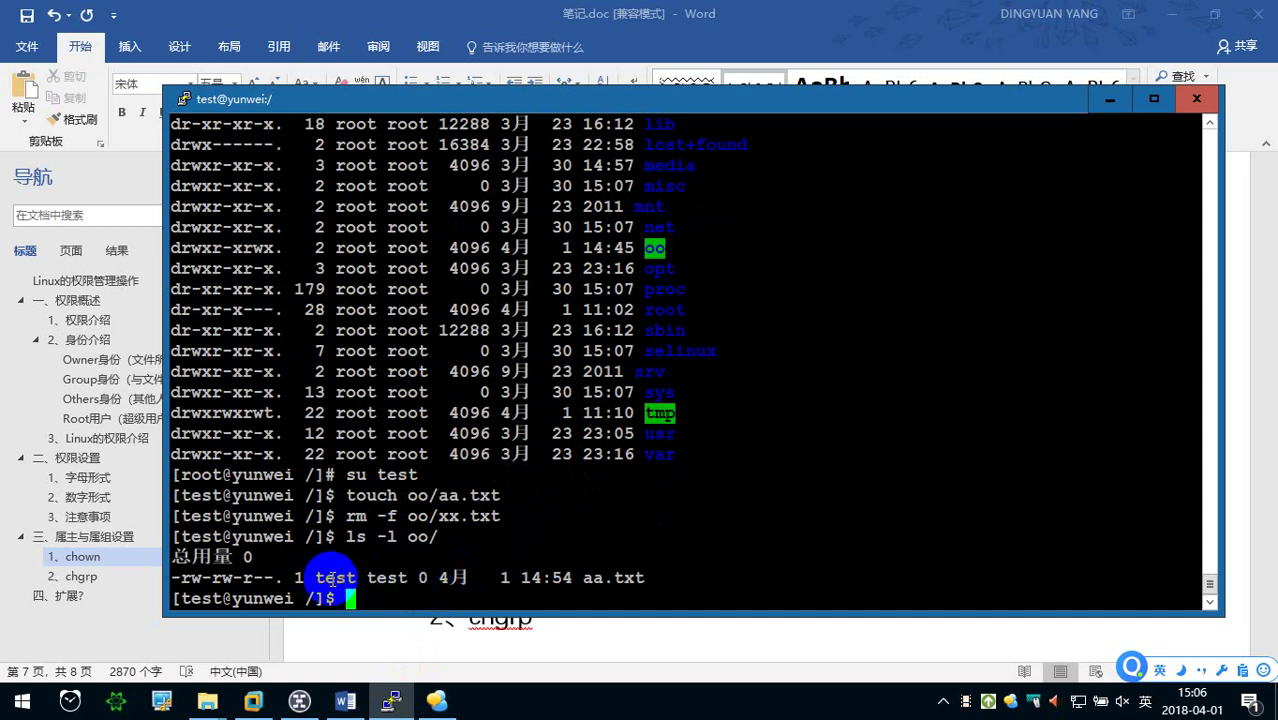
{"action": "left_click", "coordinate": [398, 594]}
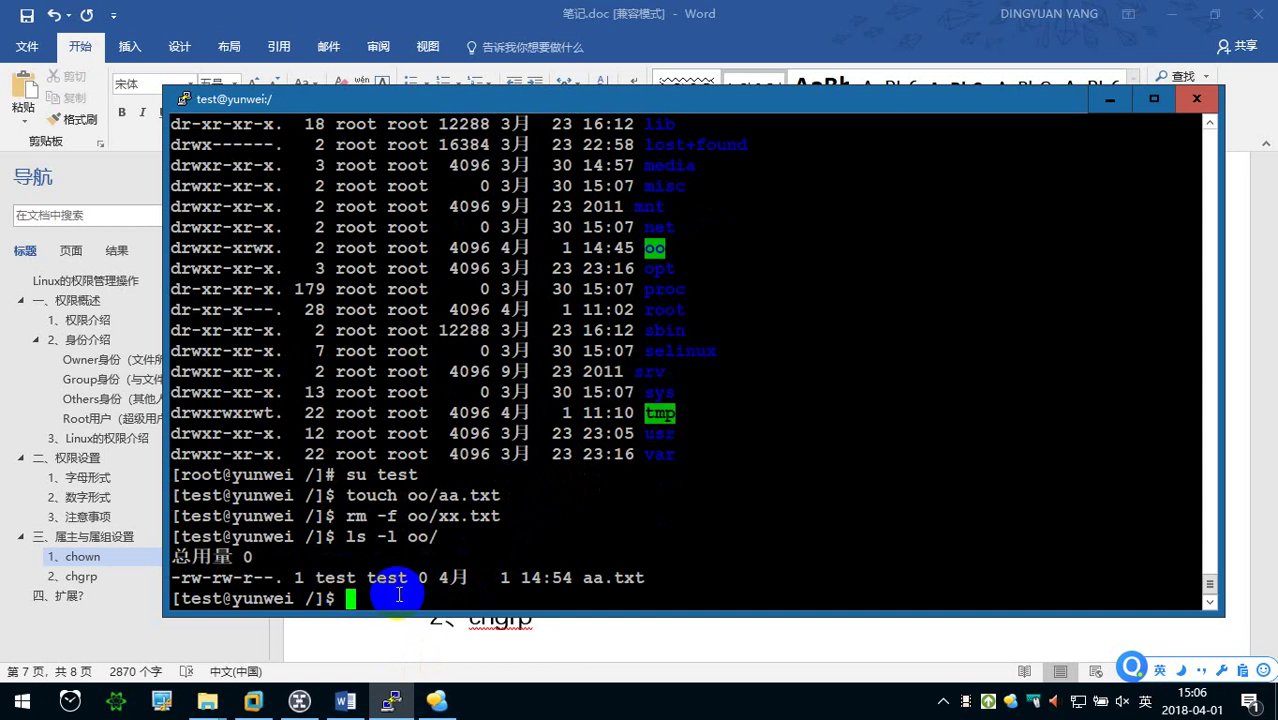
Run chown test oo/ as the test user and highlight the 不允许的操作 error
{"action": "type", "text": "chown"}
{"action": "type", "text": " test oo/"}
{"action": "key", "text": "Left"}
{"action": "key", "text": "Left"}
{"action": "key", "text": "Left"}
{"action": "key", "text": "Left"}
{"action": "key", "text": "Left"}
{"action": "key", "text": "Left"}
{"action": "key", "text": "Left"}
{"action": "key", "text": "Left"}
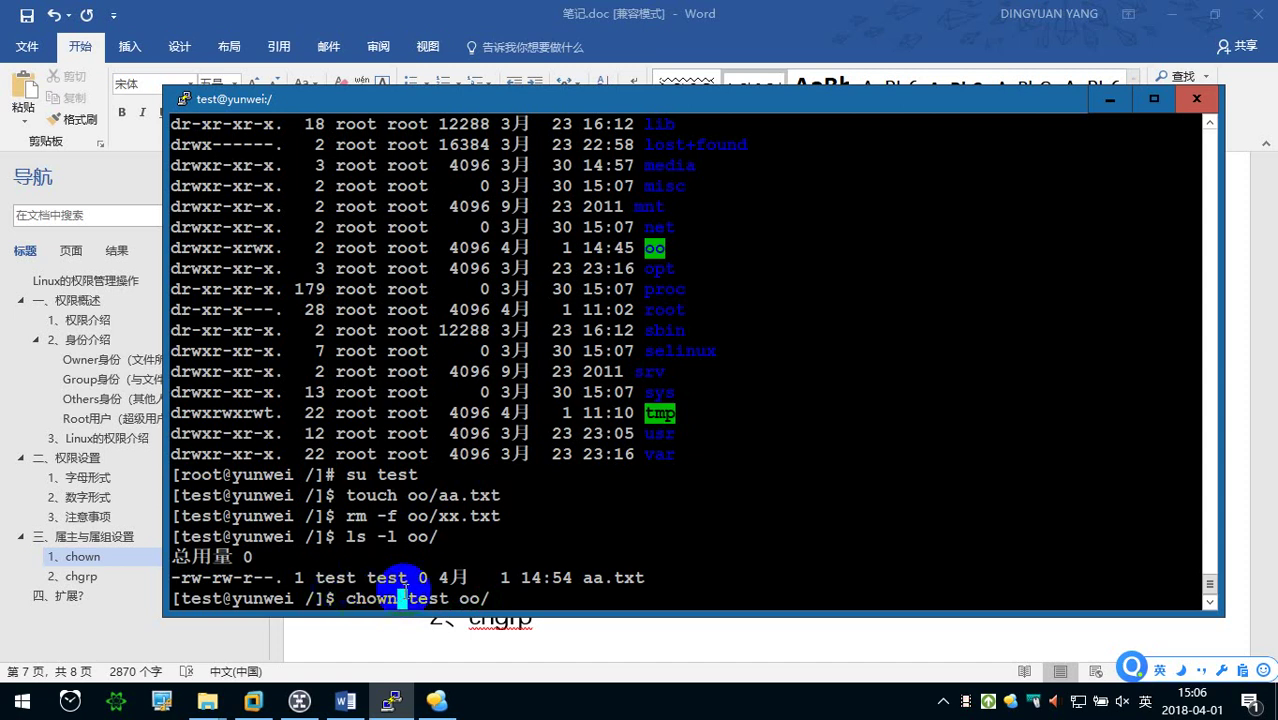
{"action": "key", "text": "Right"}
{"action": "key", "text": "Right"}
{"action": "key", "text": "Right"}
{"action": "key", "text": "Right"}
{"action": "key", "text": "Right"}
{"action": "key", "text": "Right"}
{"action": "key", "text": "Right"}
{"action": "key", "text": "Right"}
{"action": "key", "text": "Right"}
{"action": "key", "text": "Return"}
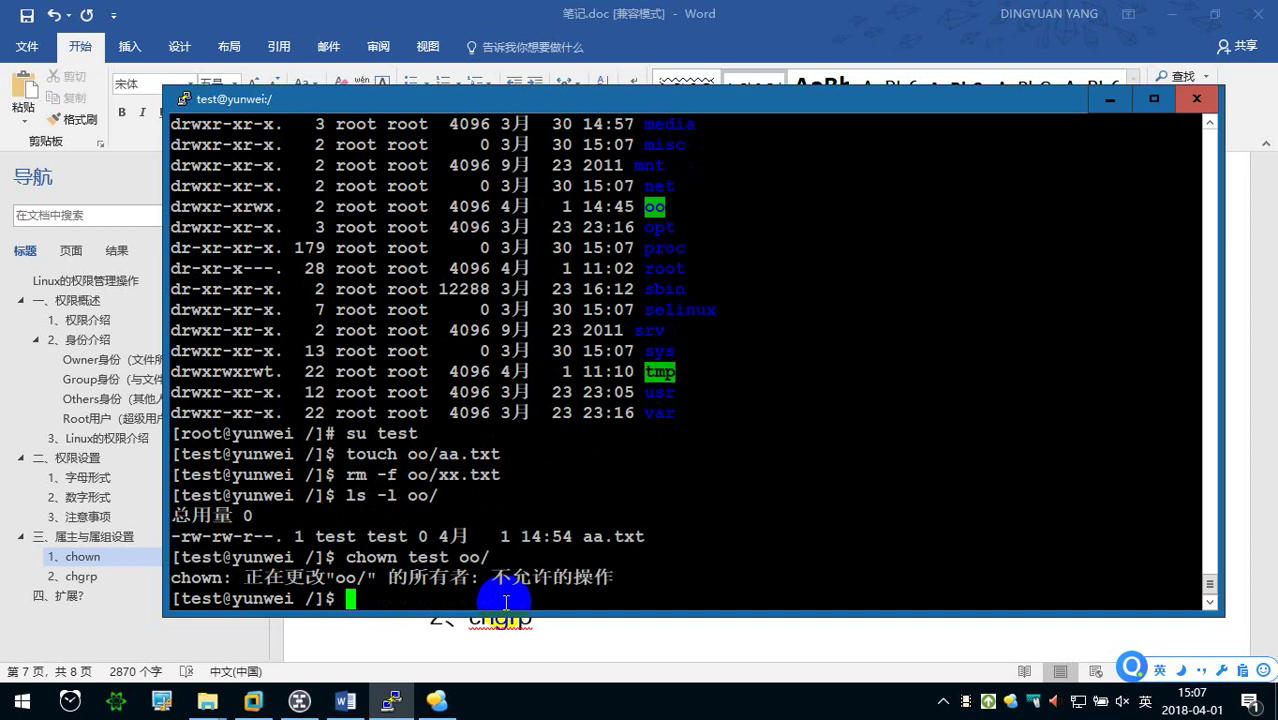
{"action": "left_click_drag", "start_coordinate": [222, 580], "coordinate": [185, 600]}
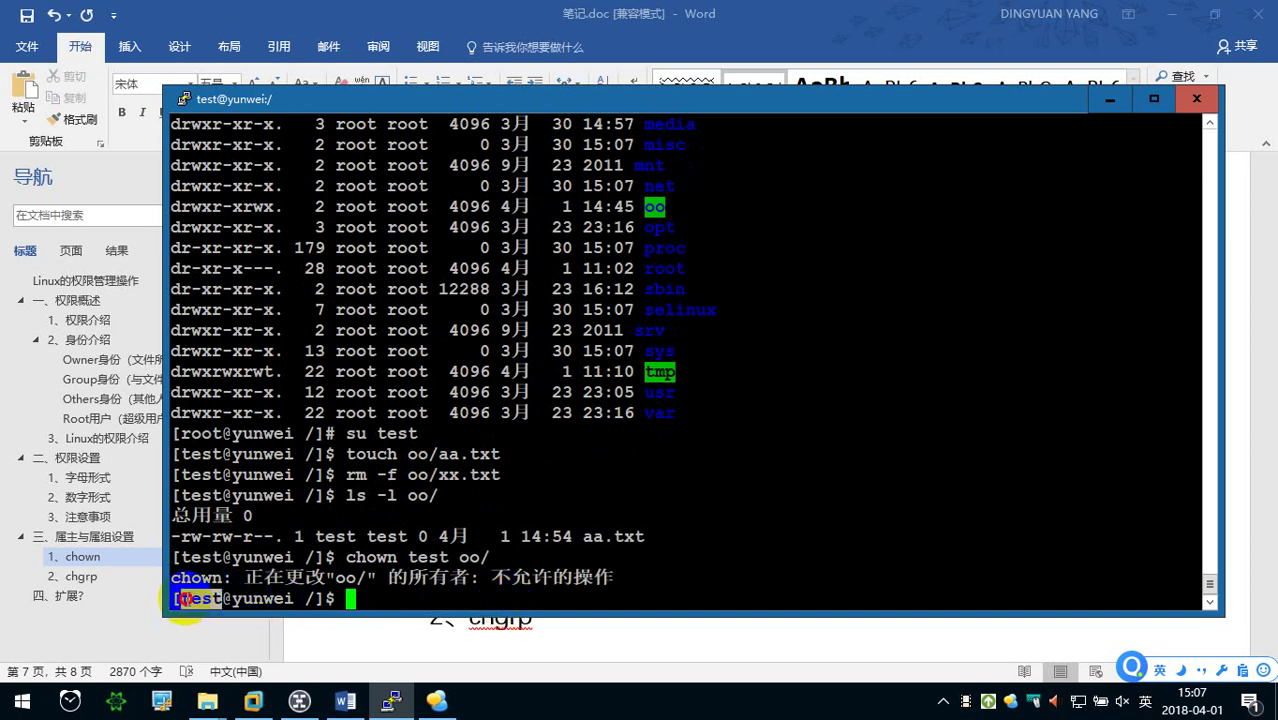
Switch to root with su and run chown test oo/
{"action": "left_click", "coordinate": [374, 590]}
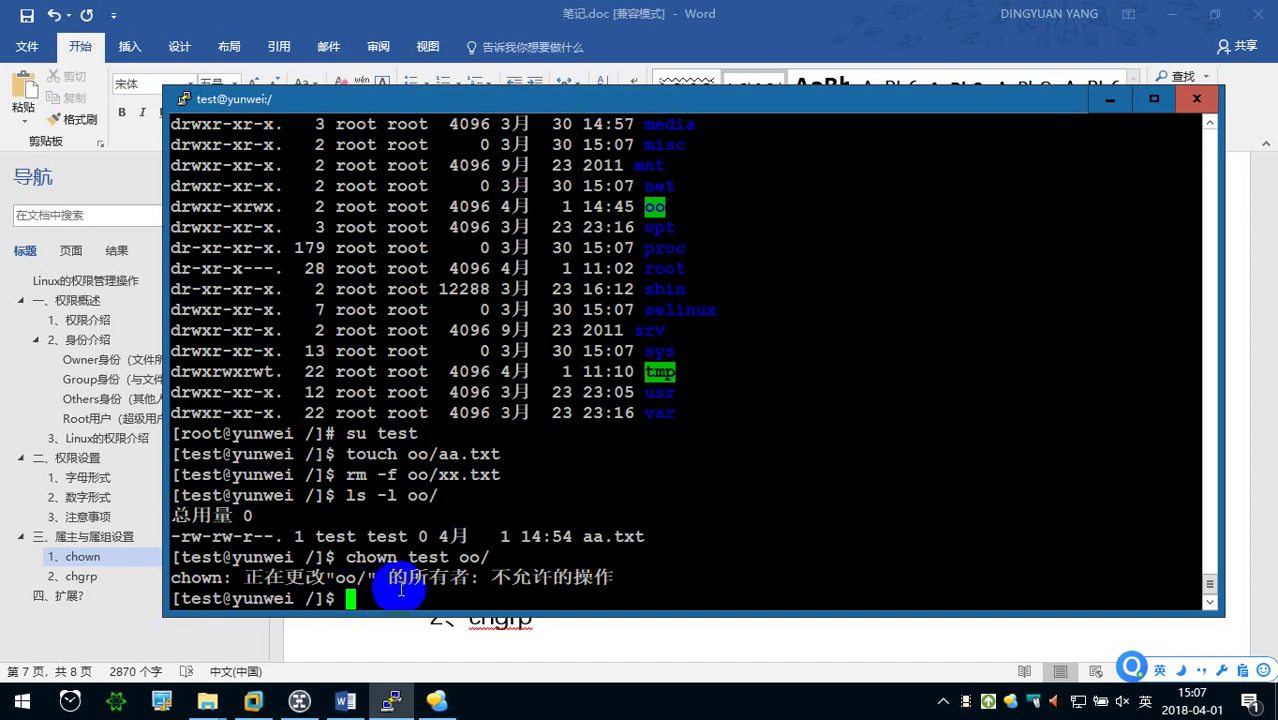
{"action": "type", "text": "su"}
{"action": "key", "text": "Return"}
{"action": "key", "text": "Caps_Lock"}
{"action": "key", "text": "Caps_Lock"}
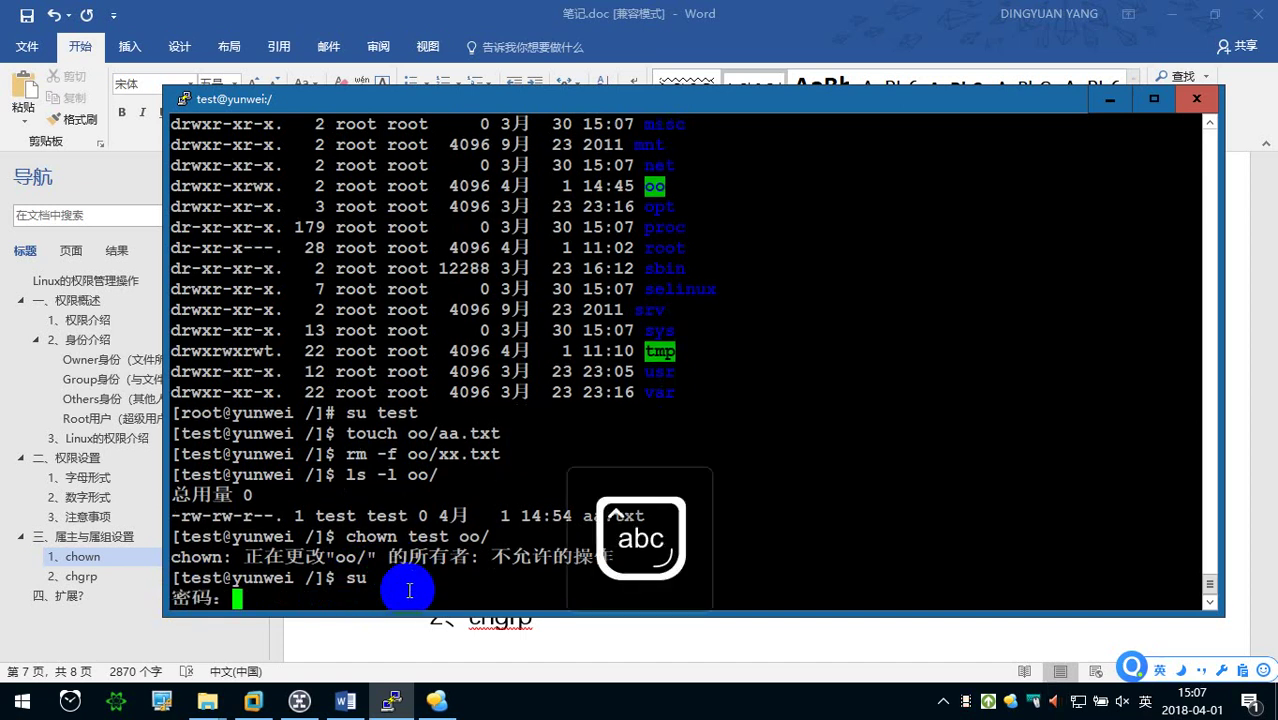
{"action": "key", "text": "Return"}
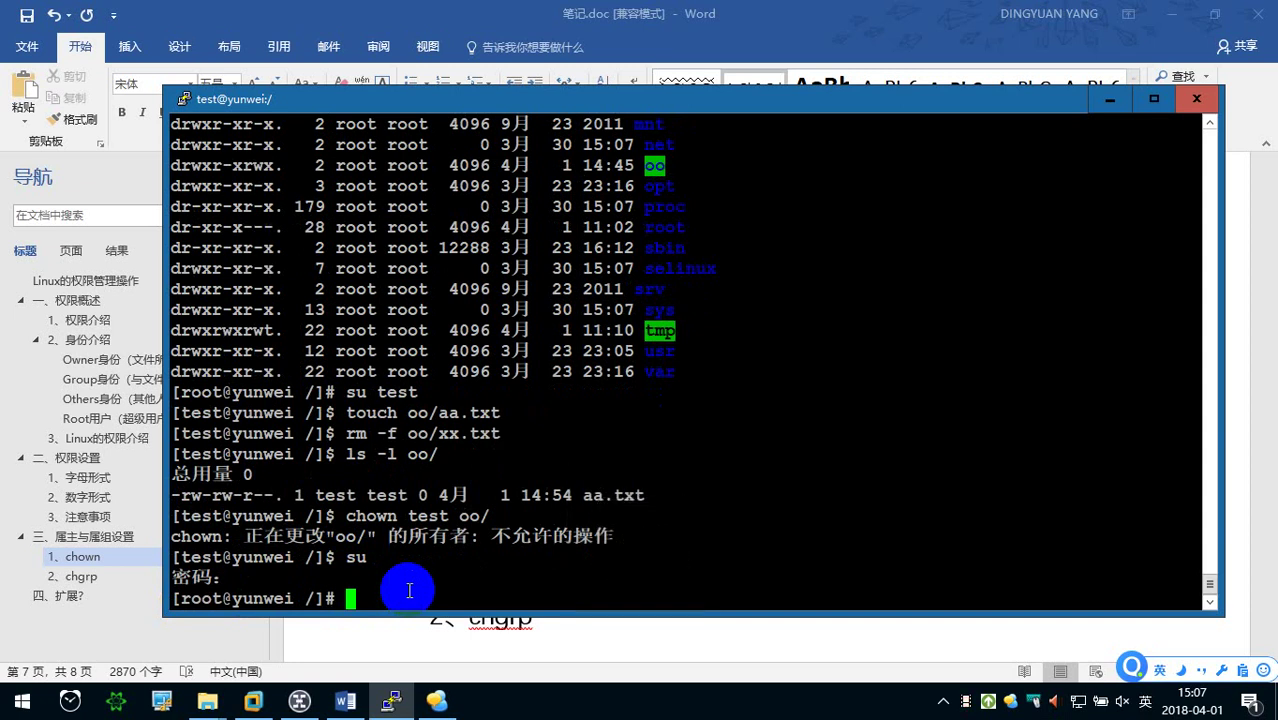
{"action": "type", "text": "chown test oo/"}
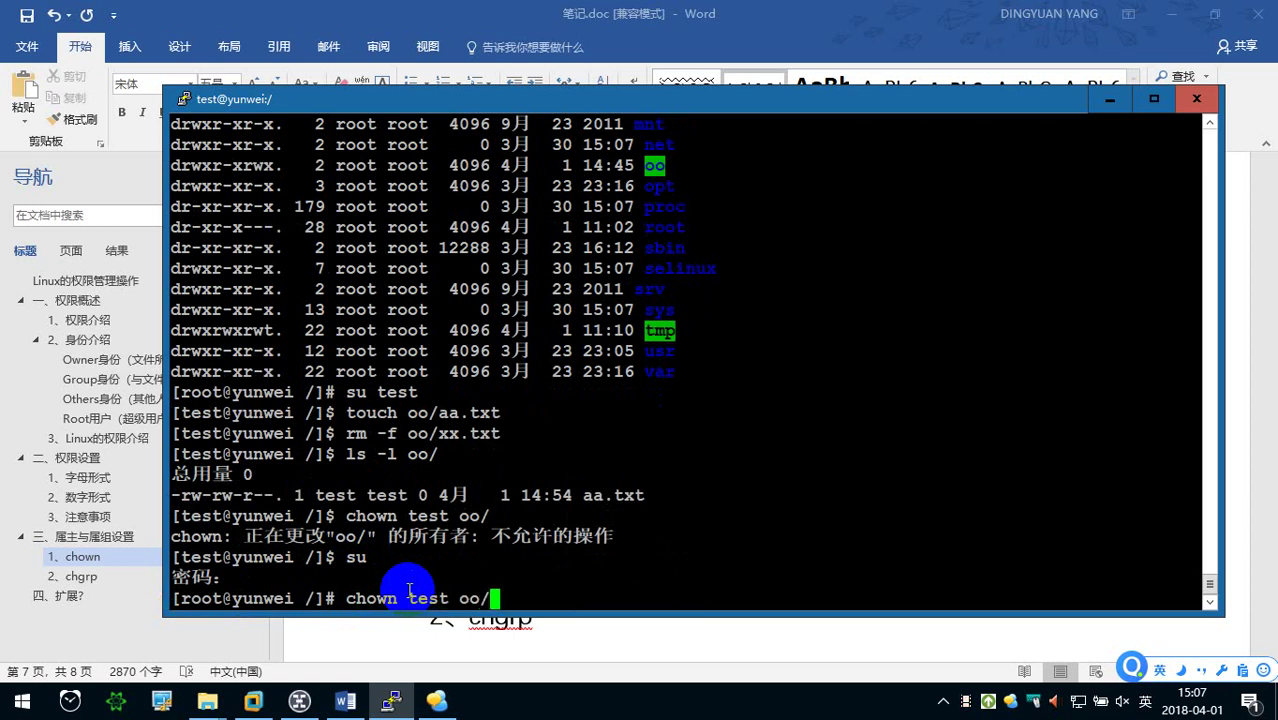
{"action": "key", "text": "Return"}
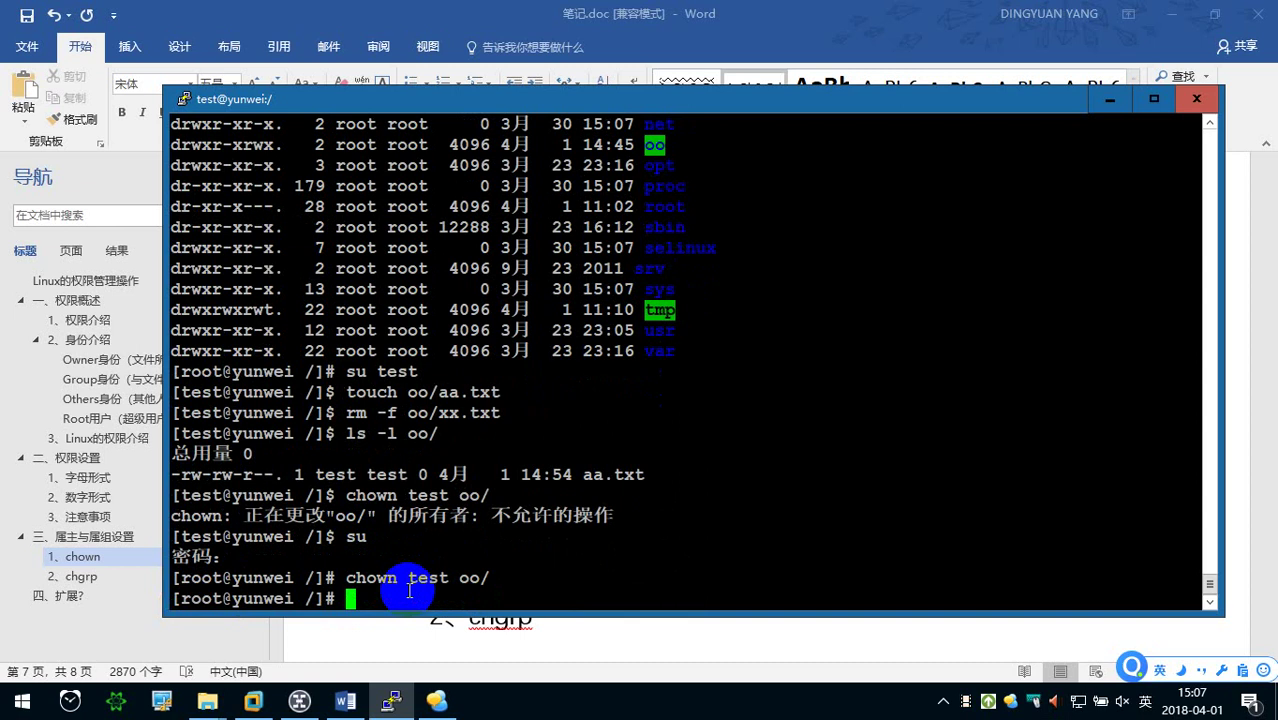
Verify with ls / |grep oo and ls -l / |grep root that oo is now owned by test
{"action": "type", "text": "ll"}
{"action": "key", "text": "BackSpace"}
{"action": "type", "text": "s"}
{"action": "type", "text": " / |grep oo"}
{"action": "key", "text": "Return"}
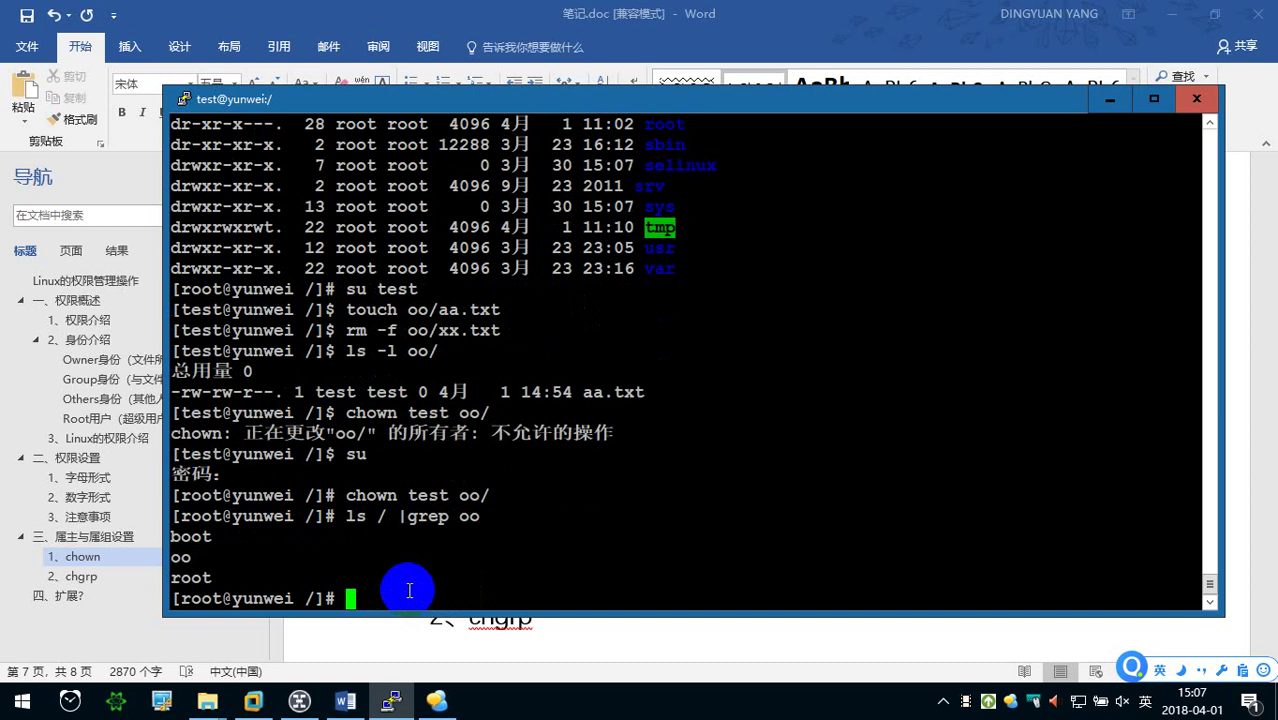
{"action": "key", "text": "Up"}
{"action": "key", "text": "BackSpace"}
{"action": "key", "text": "BackSpace"}
{"action": "key", "text": "BackSpace"}
{"action": "key", "text": "BackSpace"}
{"action": "key", "text": "BackSpace"}
{"action": "key", "text": "BackSpace"}
{"action": "key", "text": "BackSpace"}
{"action": "key", "text": "BackSpace"}
{"action": "key", "text": "BackSpace"}
{"action": "key", "text": "BackSpace"}
{"action": "key", "text": "BackSpace"}
{"action": "type", "text": "-l "}
{"action": "type", "text": "/"}
{"action": "type", "text": "|grep root"}
{"action": "key", "text": "Return"}
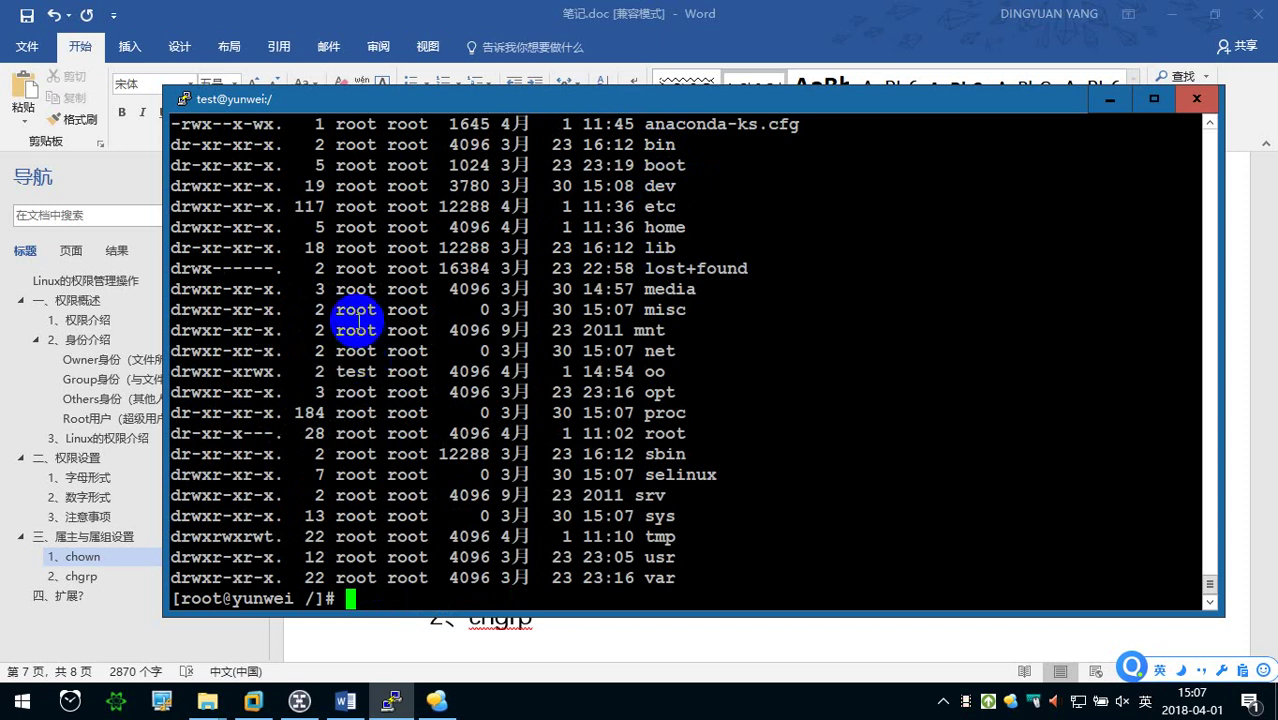
In the terminal listing, highlight the oo row's test owner and root group
{"action": "left_click_drag", "start_coordinate": [338, 309], "coordinate": [360, 310]}
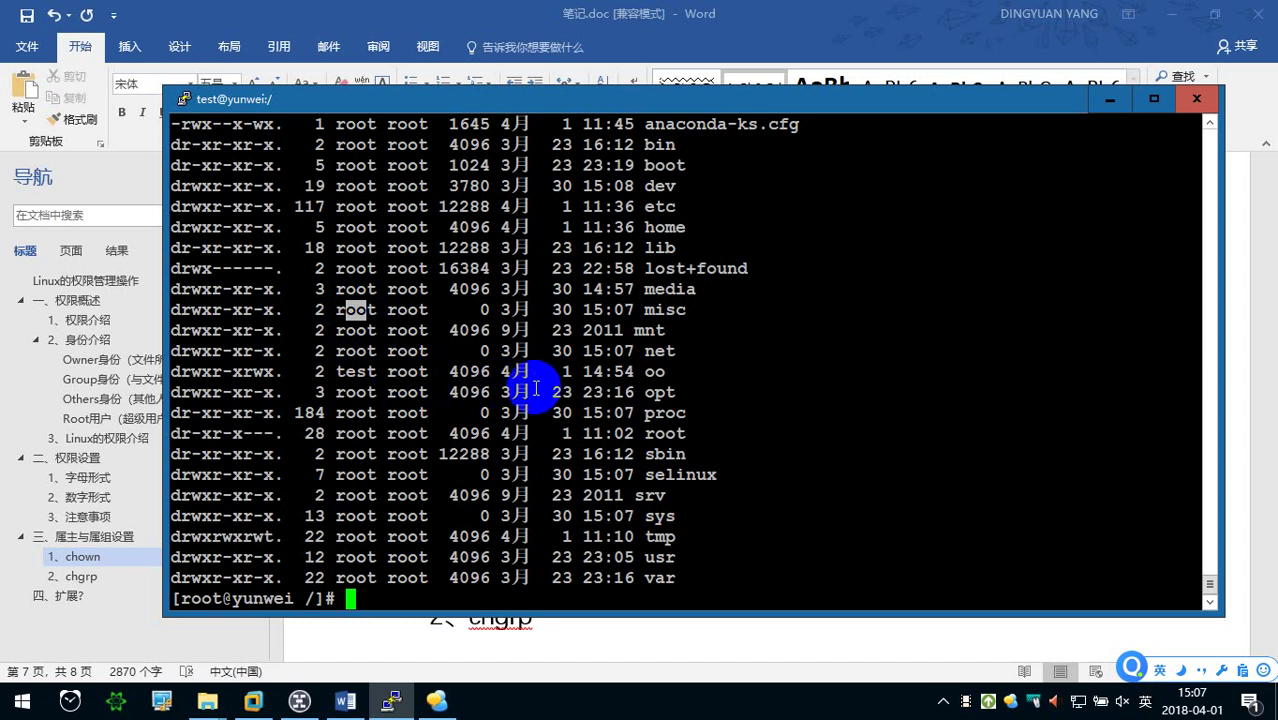
{"action": "left_click_drag", "start_coordinate": [668, 371], "coordinate": [320, 371]}
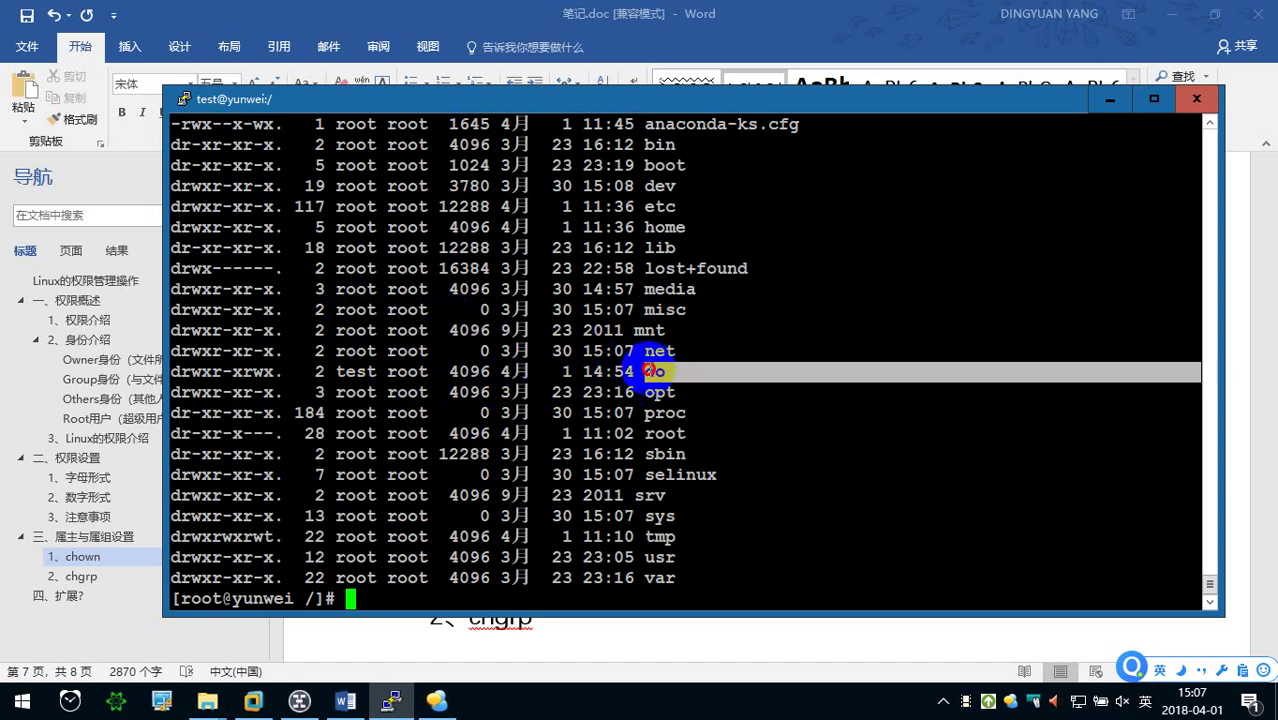
{"action": "triple_click", "coordinate": [345, 371]}
{"action": "left_click", "coordinate": [350, 372]}
{"action": "left_click_drag", "start_coordinate": [337, 372], "coordinate": [420, 372]}
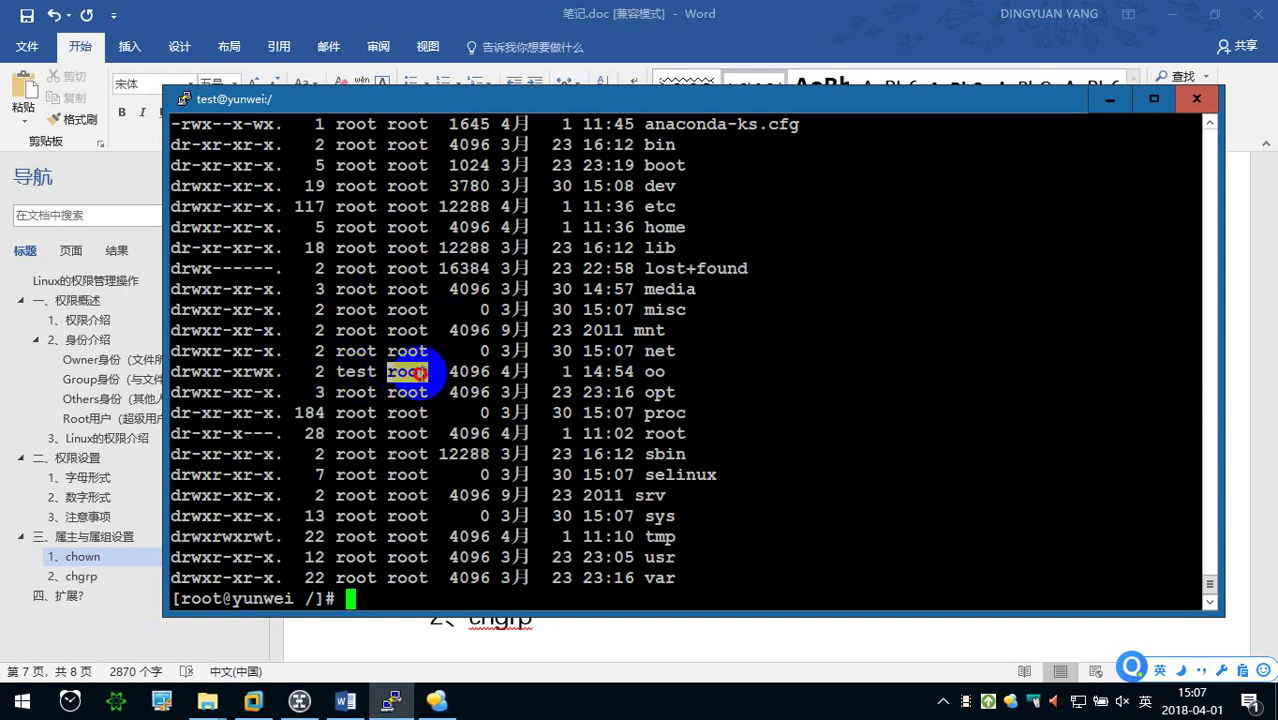
{"action": "double_click", "coordinate": [408, 371]}
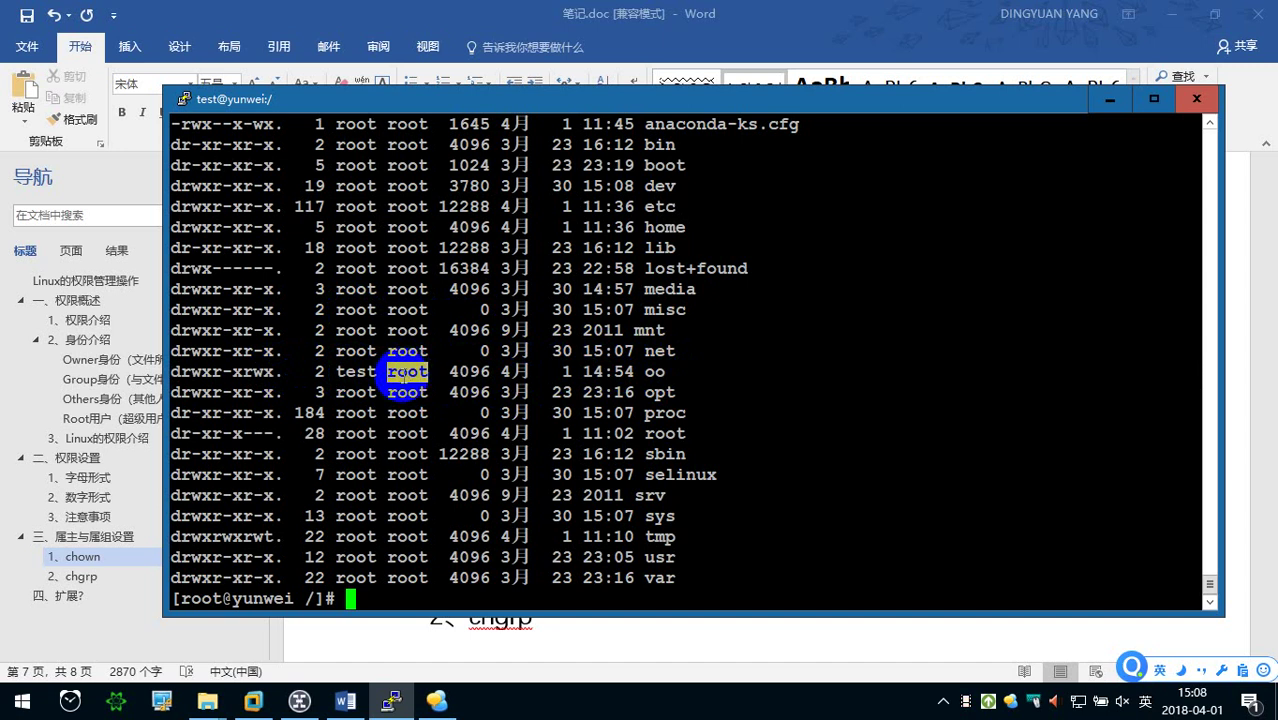
{"action": "left_click", "coordinate": [352, 373]}
{"action": "left_click_drag", "start_coordinate": [352, 375], "coordinate": [490, 425]}
{"action": "left_click", "coordinate": [470, 450]}
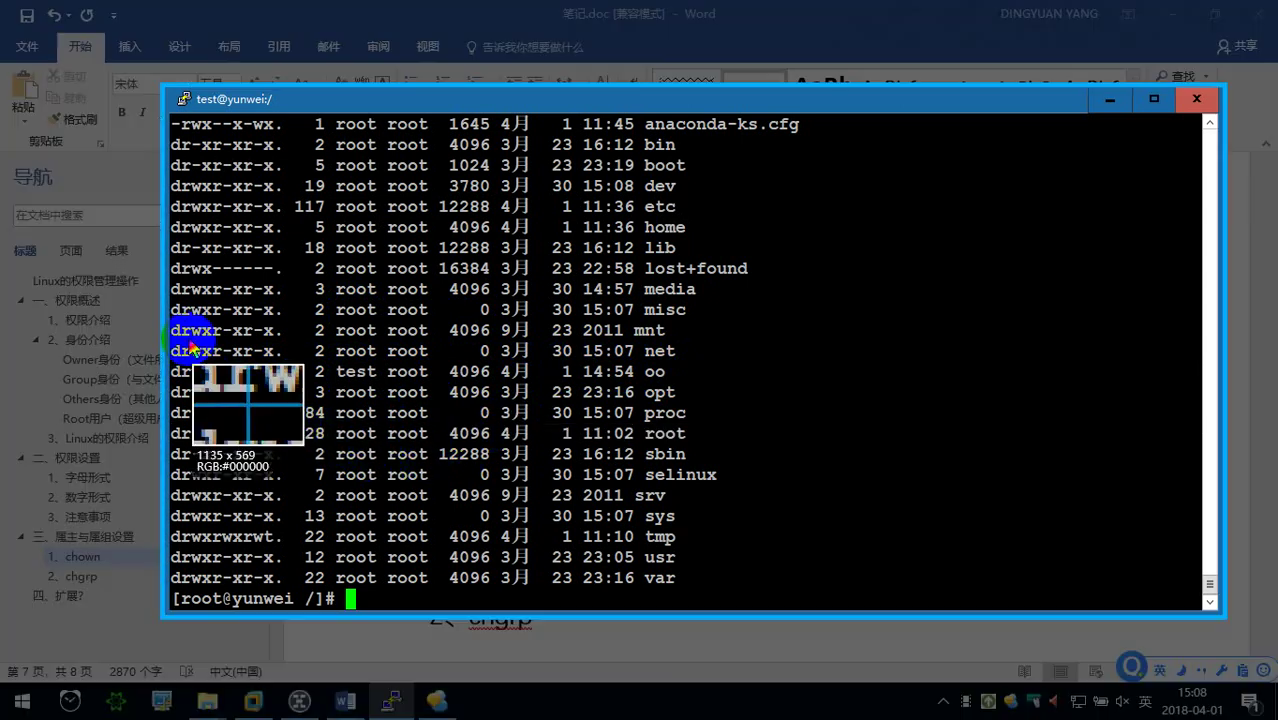
Capture the net, oo and opt rows, box '2 test' in red, and paste into Word
{"action": "key", "text": "ctrl+alt+a"}
{"action": "left_click_drag", "start_coordinate": [177, 331], "coordinate": [724, 397]}
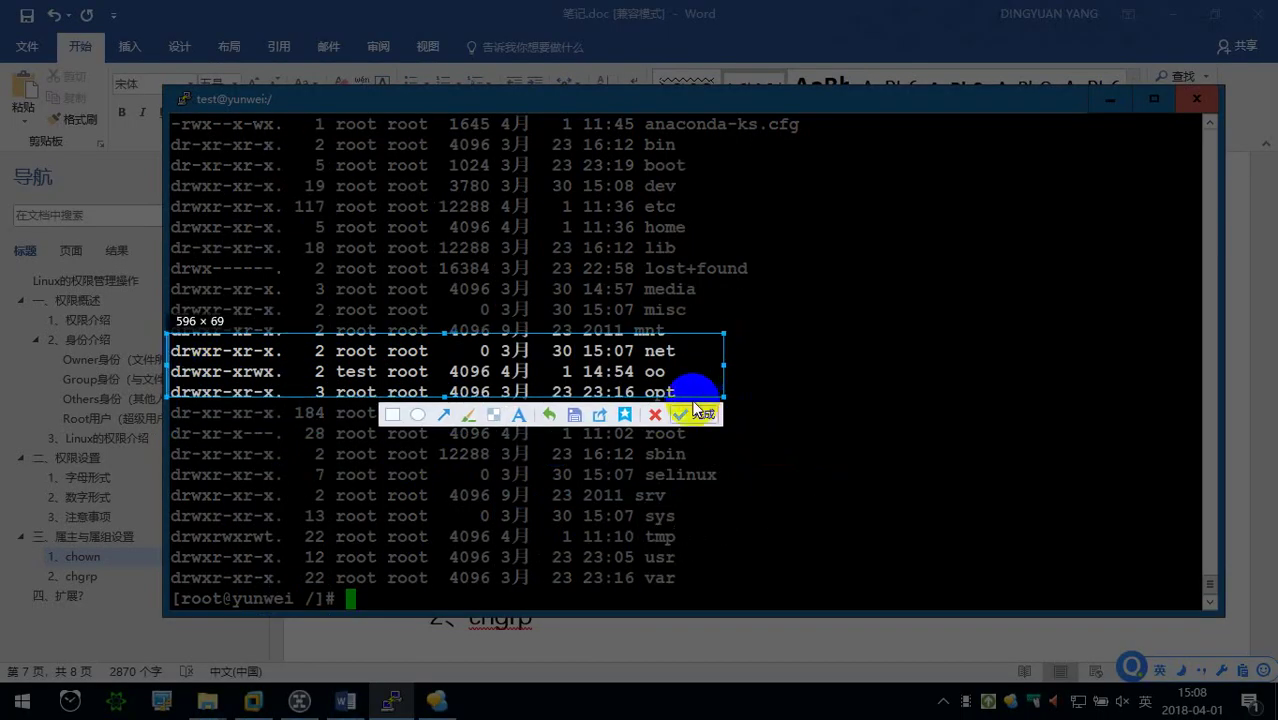
{"action": "left_click", "coordinate": [392, 415]}
{"action": "left_click_drag", "start_coordinate": [299, 361], "coordinate": [386, 383]}
{"action": "left_click", "coordinate": [697, 415]}
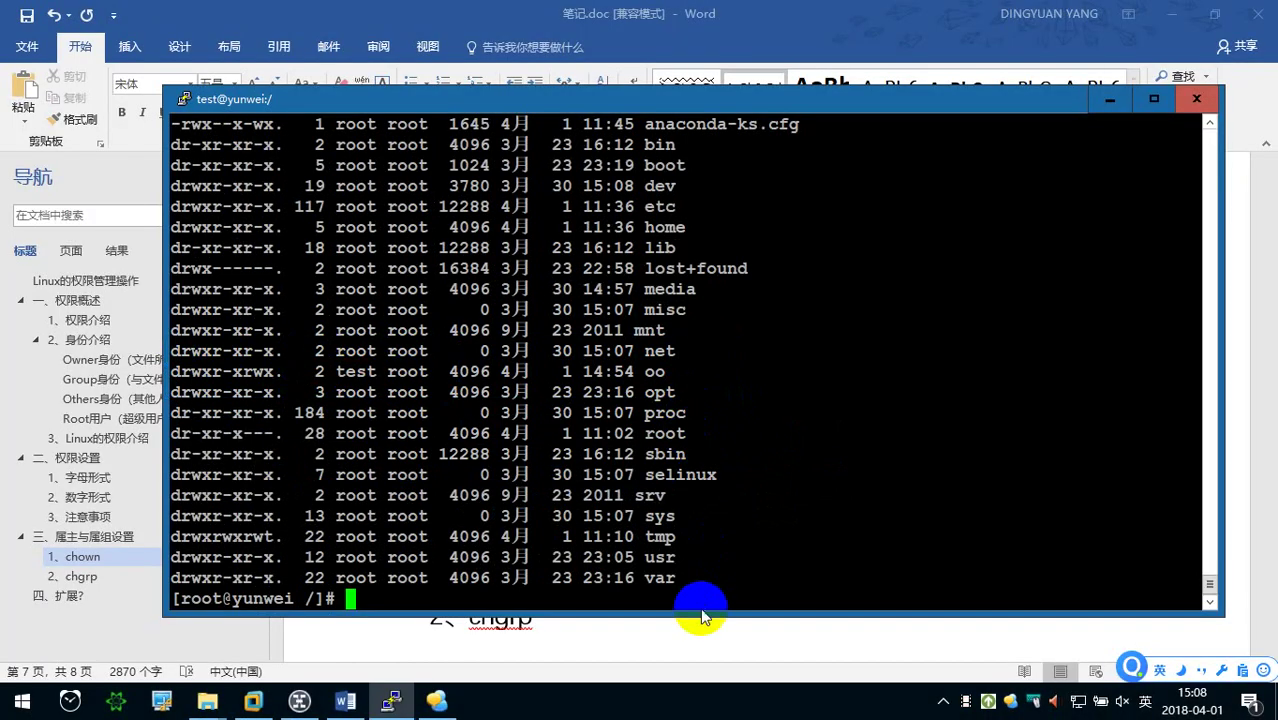
{"action": "key", "text": "alt+Tab"}
{"action": "scroll", "coordinate": [627, 526], "scroll_direction": "down", "scroll_amount": 1}
{"action": "key", "text": "ctrl+v"}
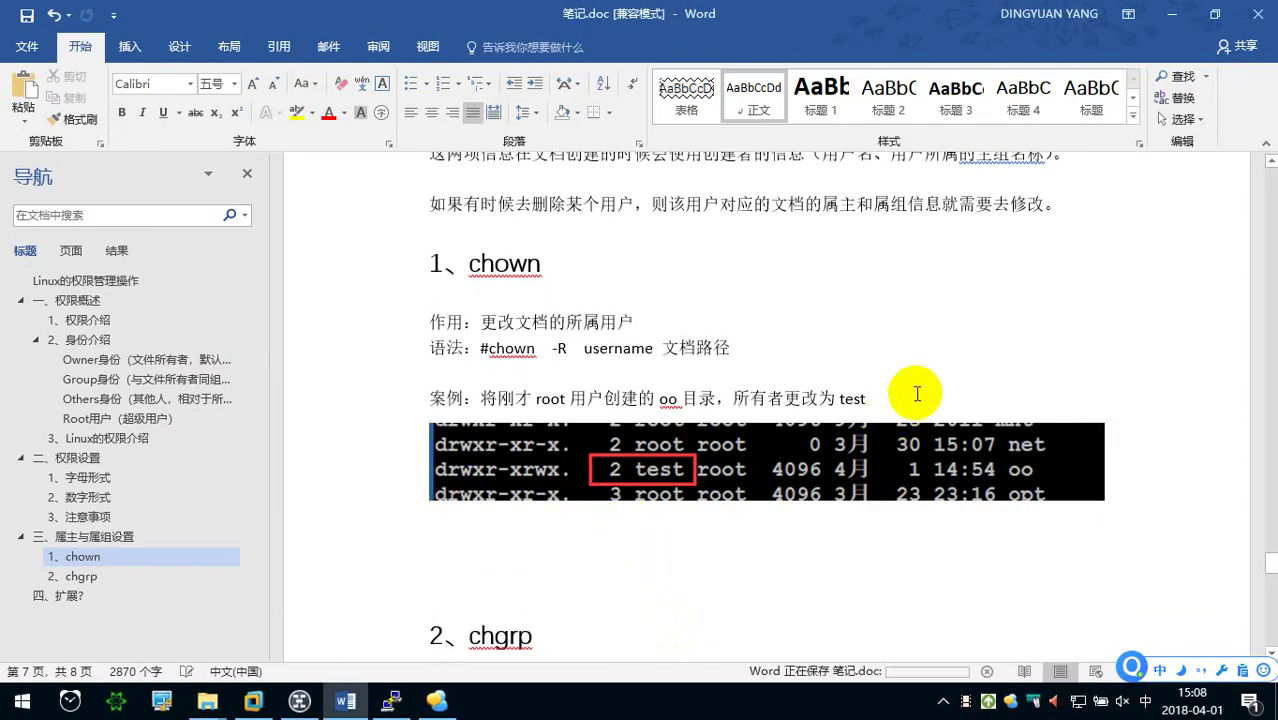
Add the command line '#chown test oo/' above the pasted screenshot
{"action": "left_click", "coordinate": [912, 398]}
{"action": "key", "text": "Return"}
{"action": "type", "text": "#"}
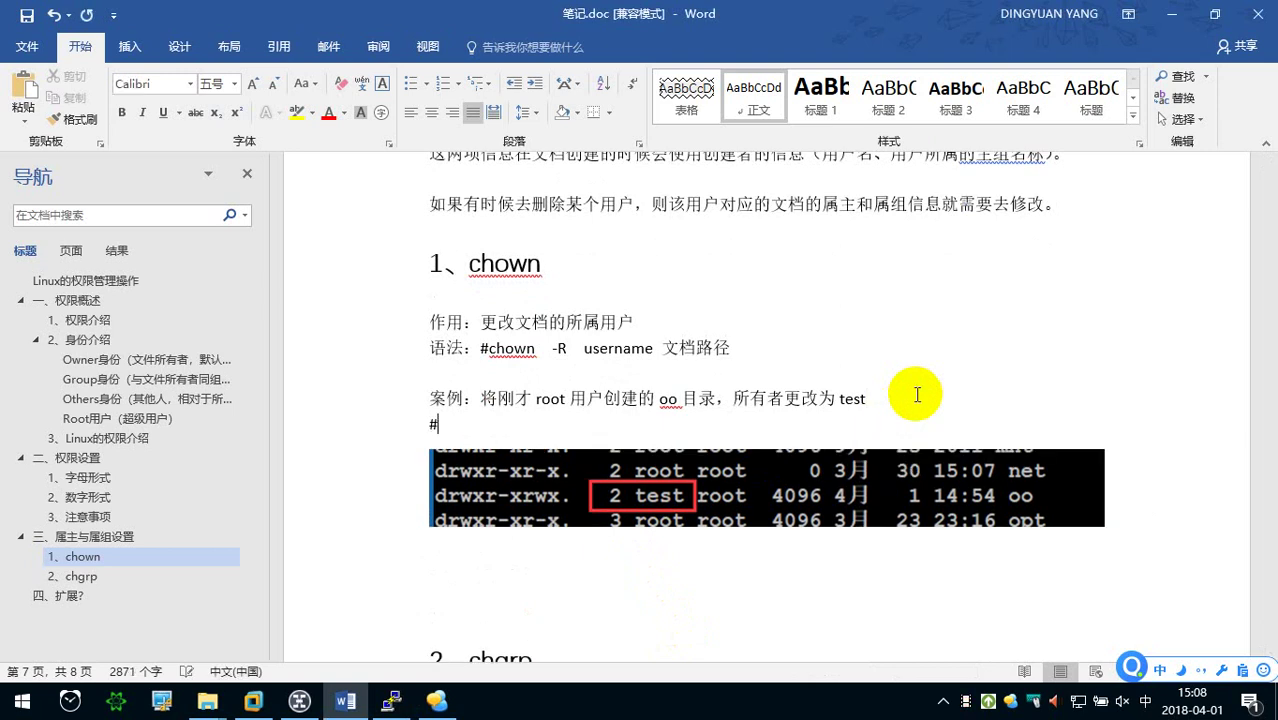
{"action": "type", "text": "chown"}
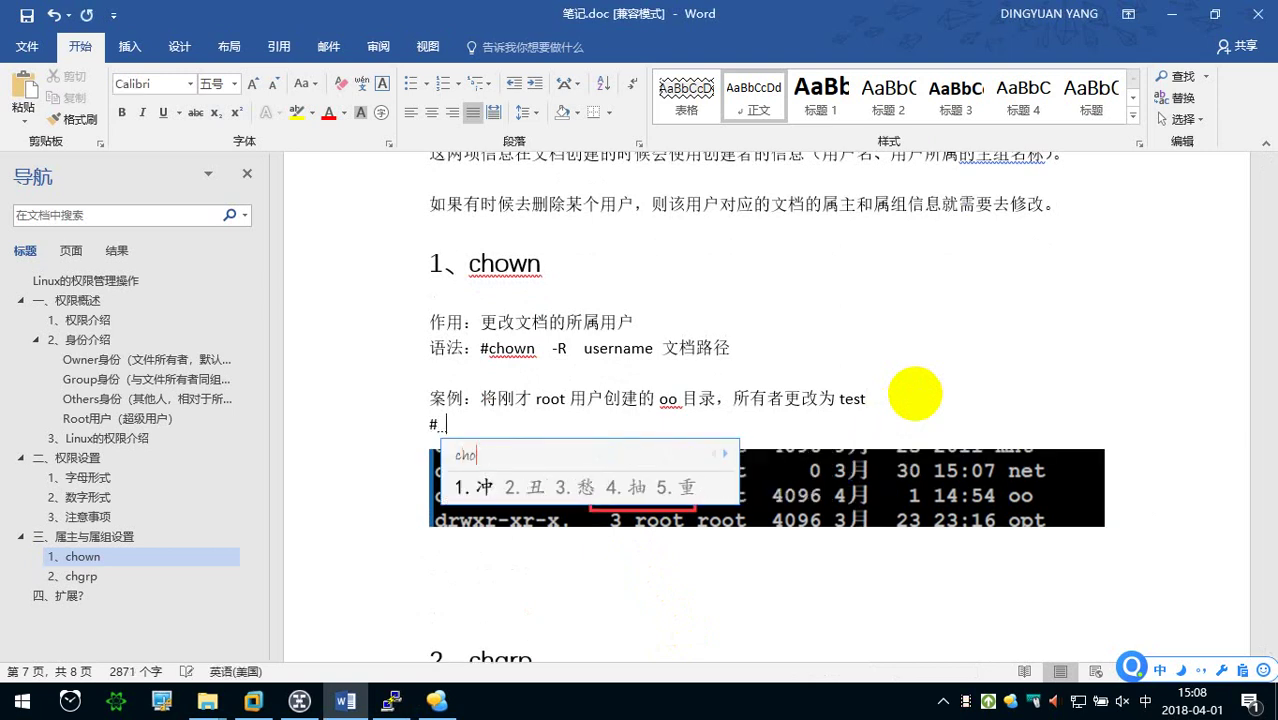
{"action": "key", "text": "Return"}
{"action": "type", "text": "test"}
{"action": "key", "text": "Return"}
{"action": "type", "text": "oo"}
{"action": "key", "text": "shift"}
{"action": "type", "text": "/"}
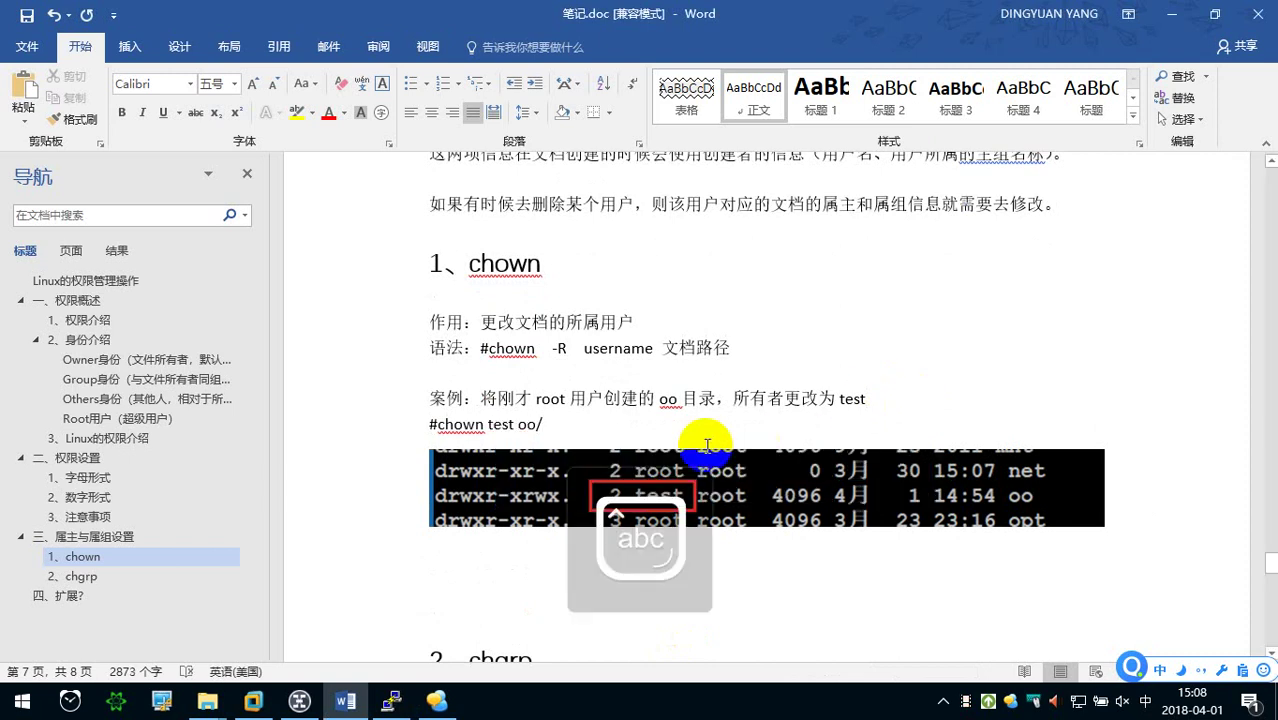
{"action": "scroll", "coordinate": [560, 430], "scroll_direction": "down", "scroll_amount": 1}
{"action": "left_click", "coordinate": [486, 368]}
{"action": "left_click", "coordinate": [528, 368]}
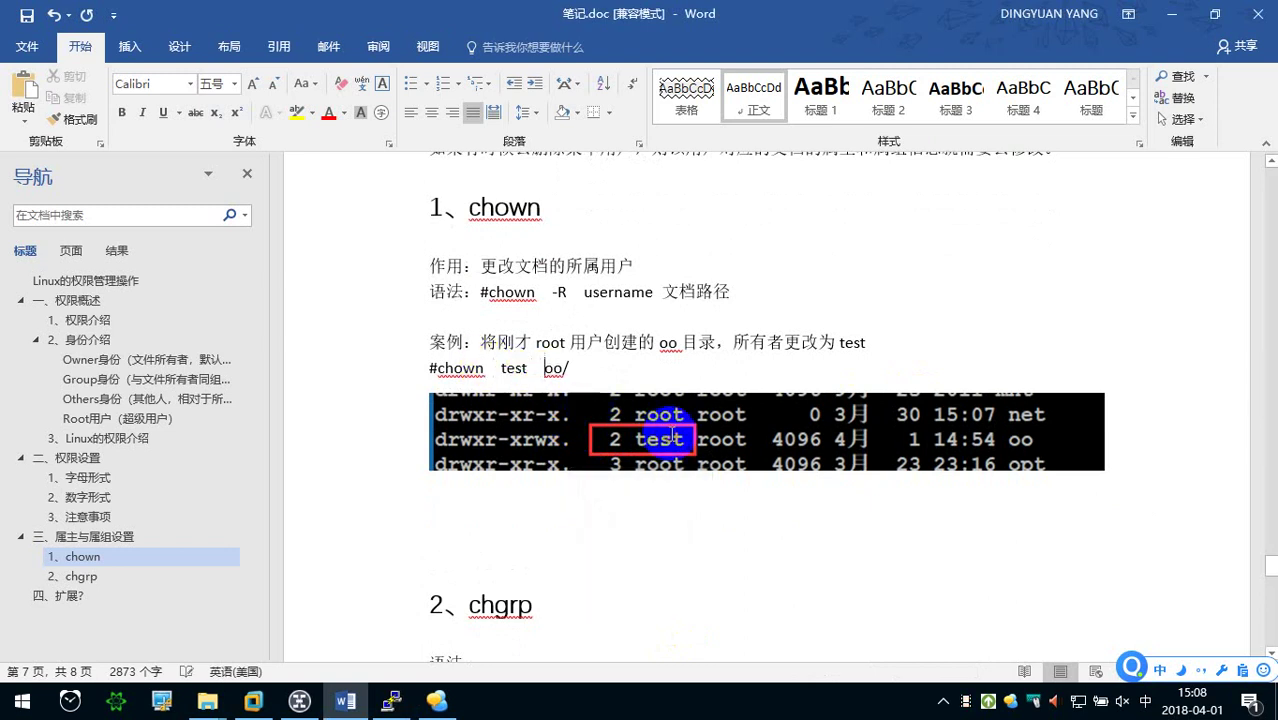
Make the chown 作用 line bold
{"action": "left_click", "coordinate": [610, 365]}
{"action": "scroll", "coordinate": [610, 365], "scroll_direction": "down", "scroll_amount": 1}
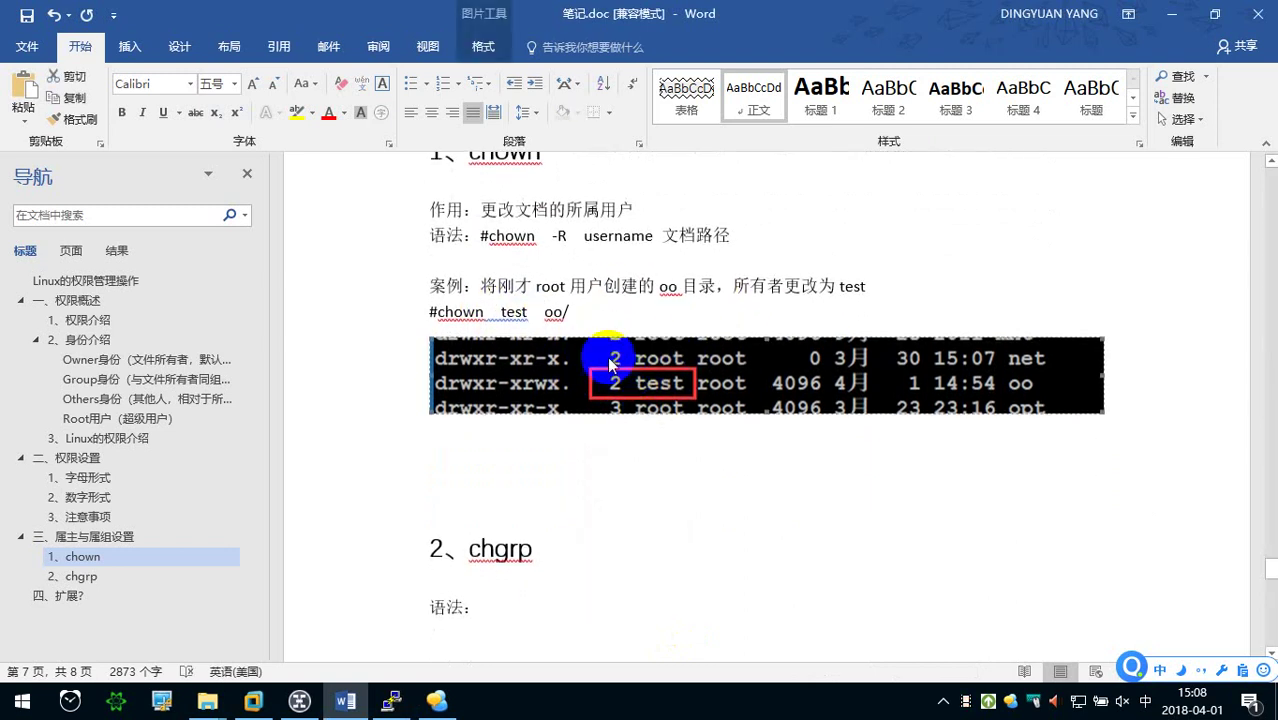
{"action": "scroll", "coordinate": [520, 300], "scroll_direction": "up", "scroll_amount": 1}
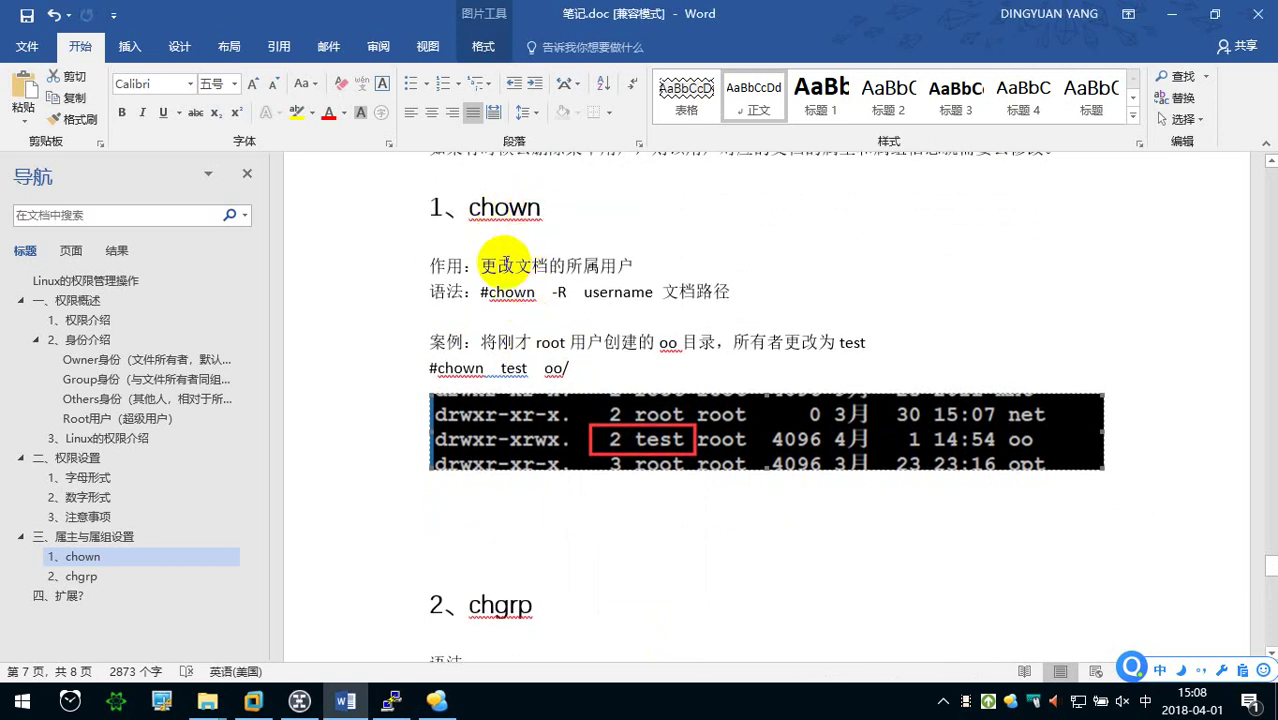
{"action": "left_click_drag", "start_coordinate": [430, 265], "coordinate": [636, 265]}
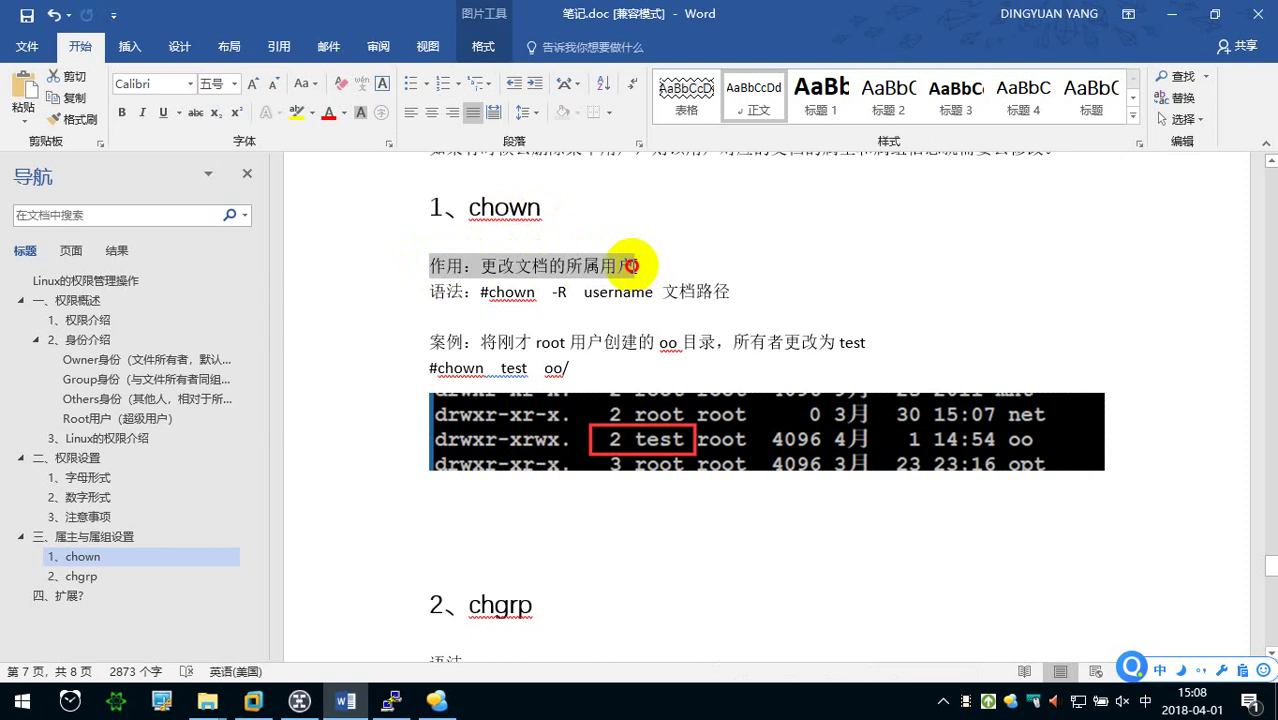
{"action": "left_click", "coordinate": [124, 114]}
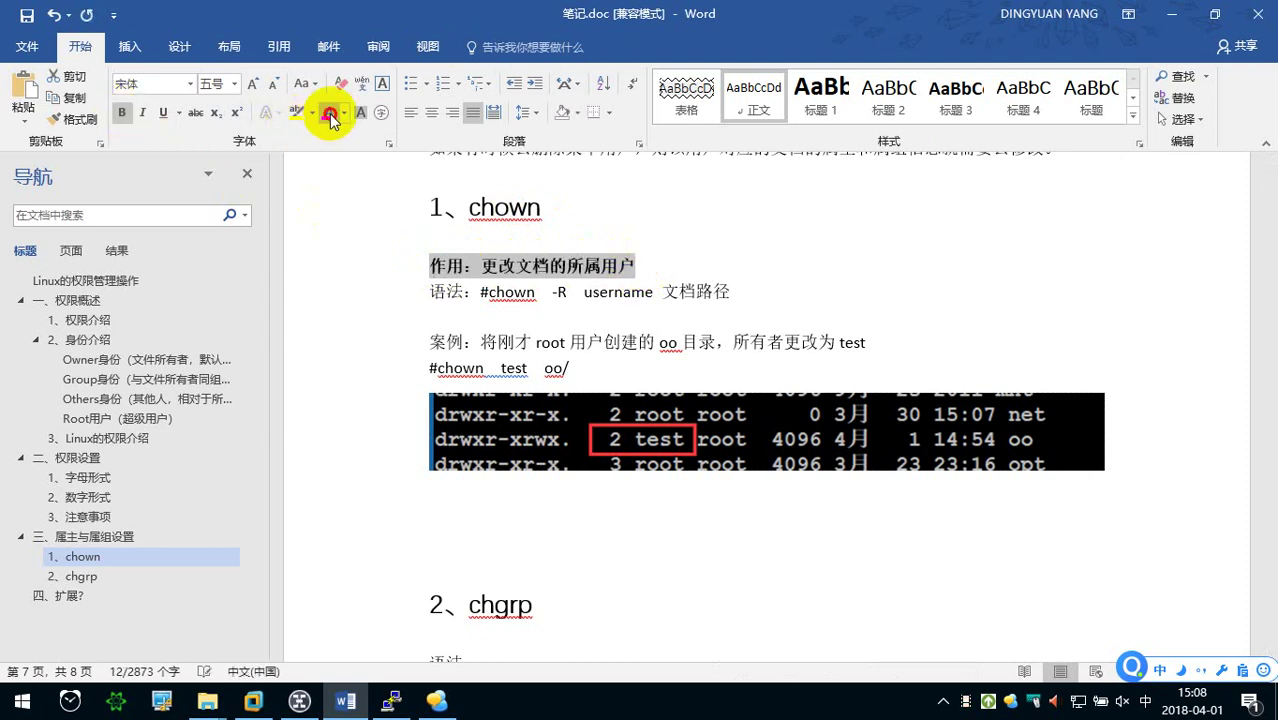
Color the chown 作用 line red and delete the empty lines below the screenshot
{"action": "left_click", "coordinate": [327, 112]}
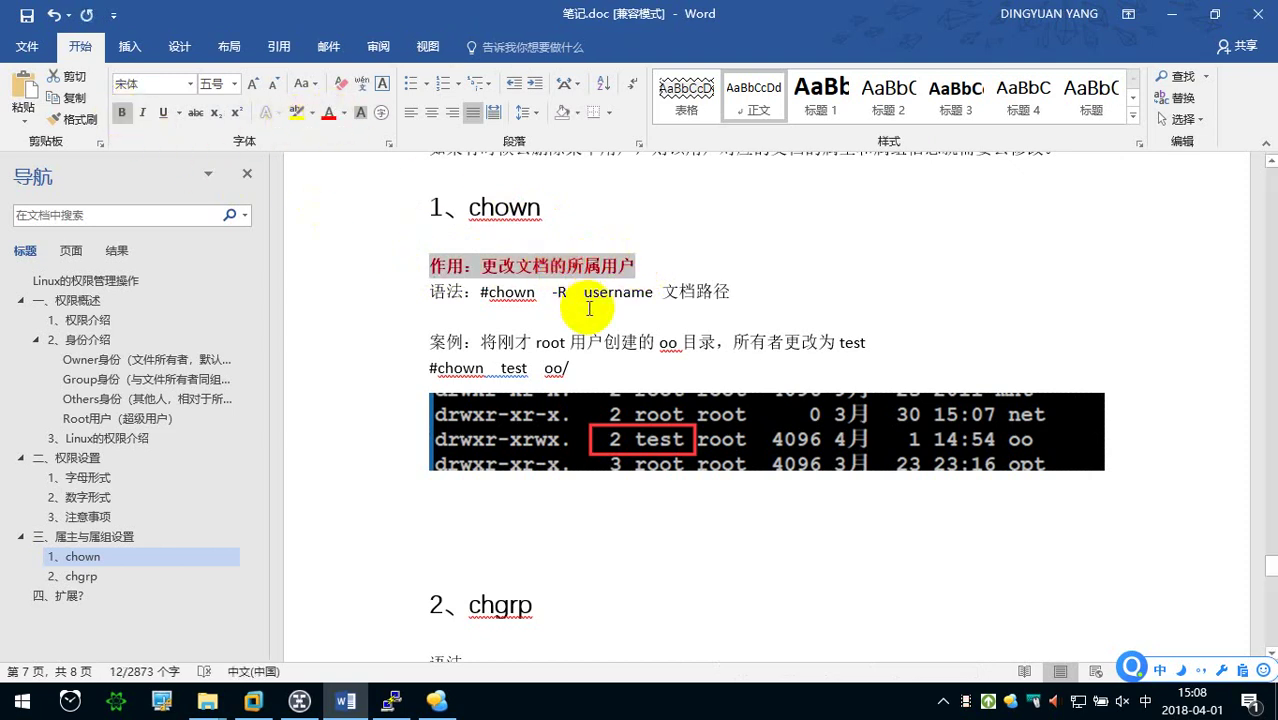
{"action": "left_click", "coordinate": [474, 543]}
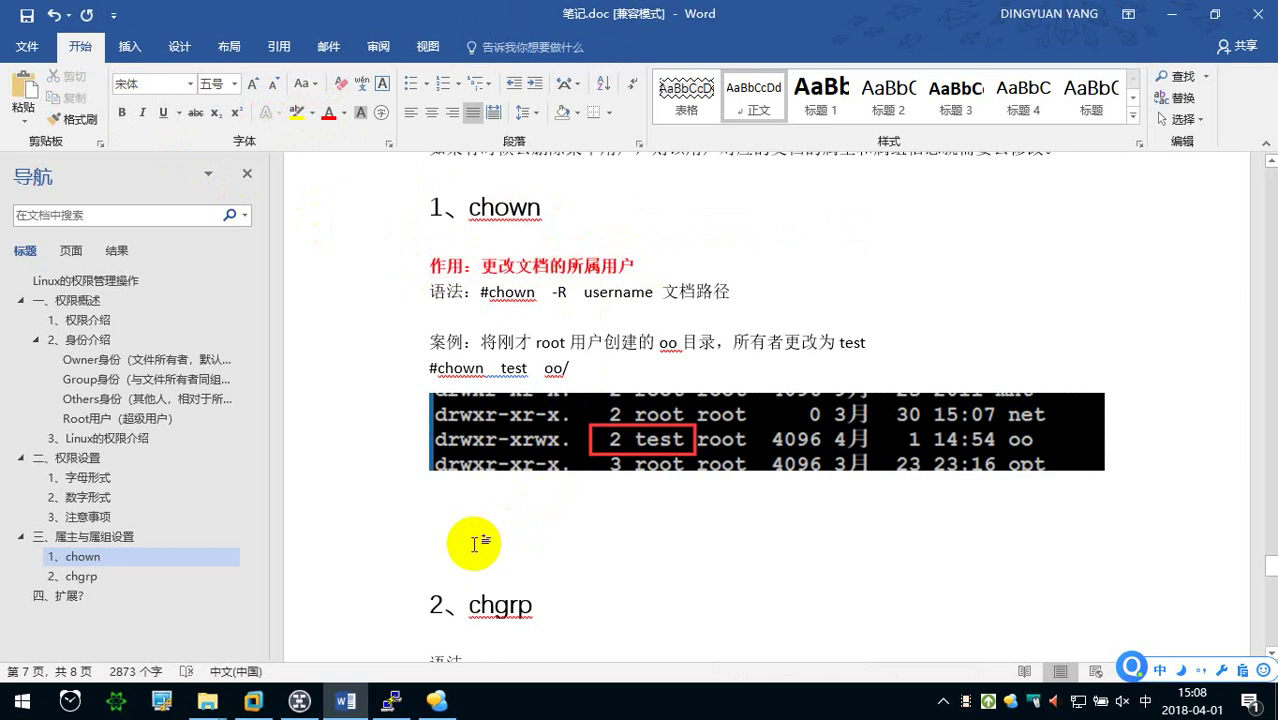
{"action": "key", "text": "BackSpace"}
{"action": "key", "text": "BackSpace"}
{"action": "key", "text": "BackSpace"}
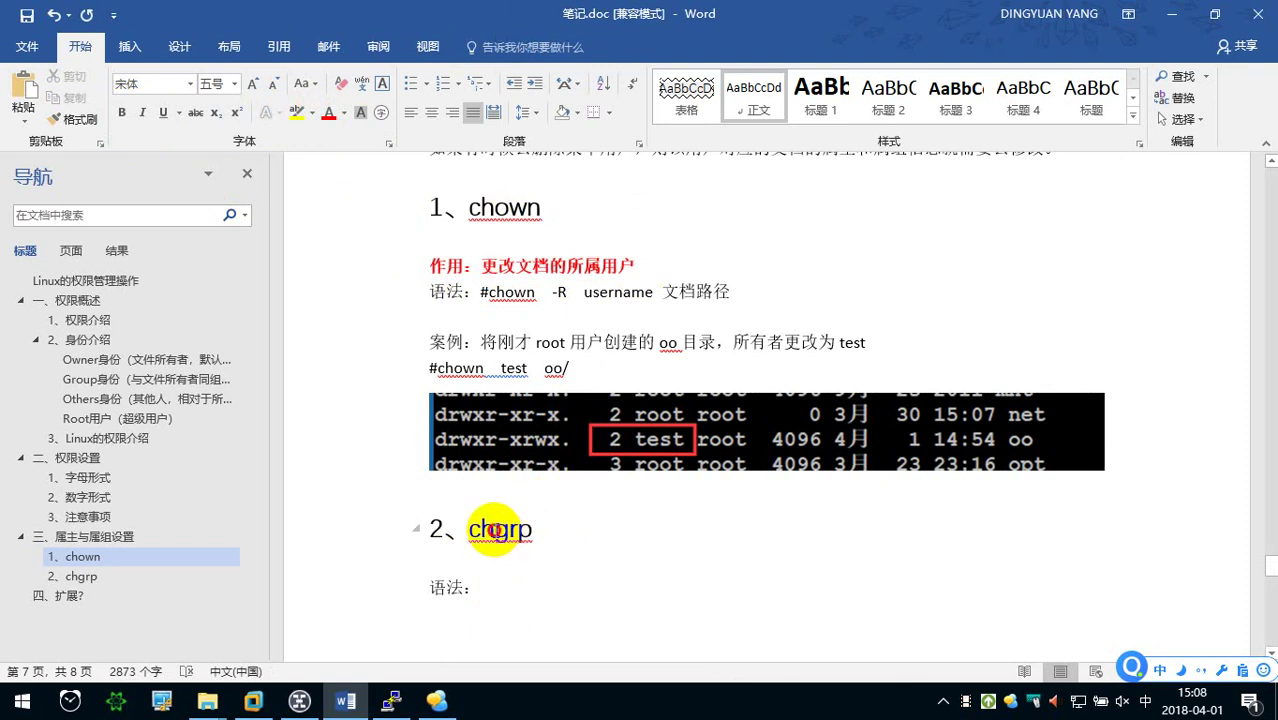
{"action": "left_click", "coordinate": [469, 525]}
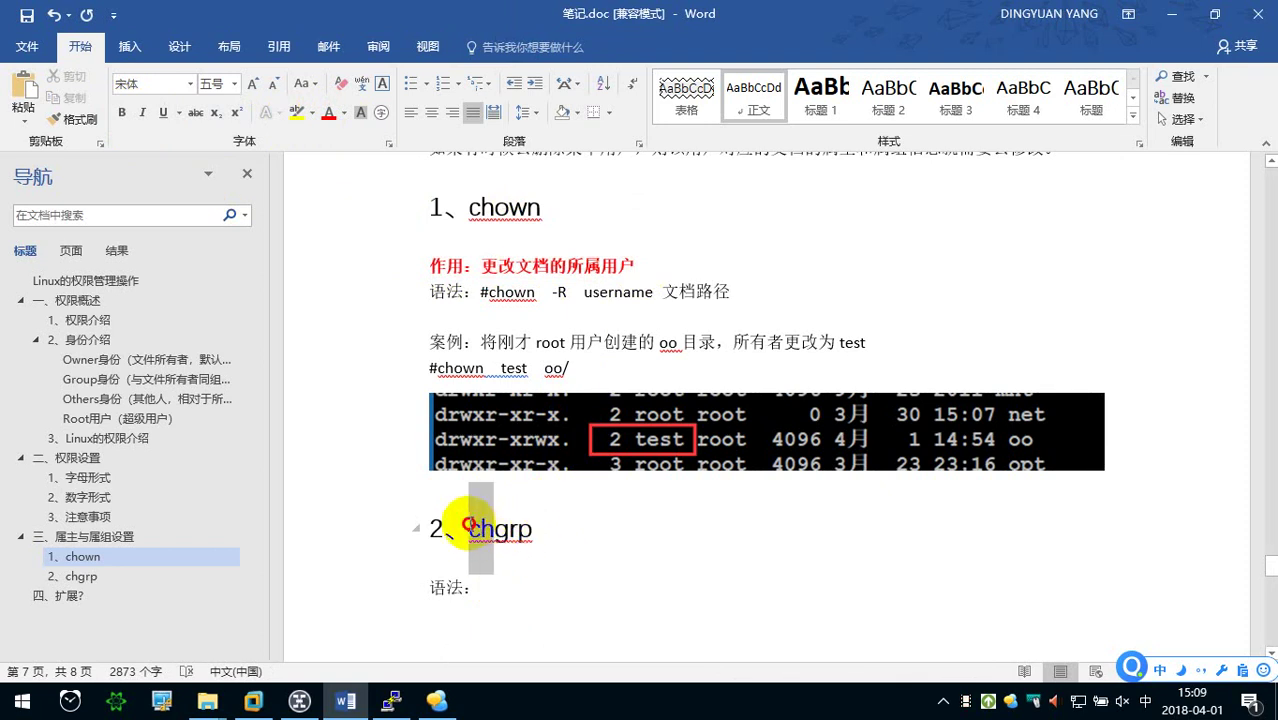
{"action": "left_click_drag", "start_coordinate": [469, 525], "coordinate": [530, 525]}
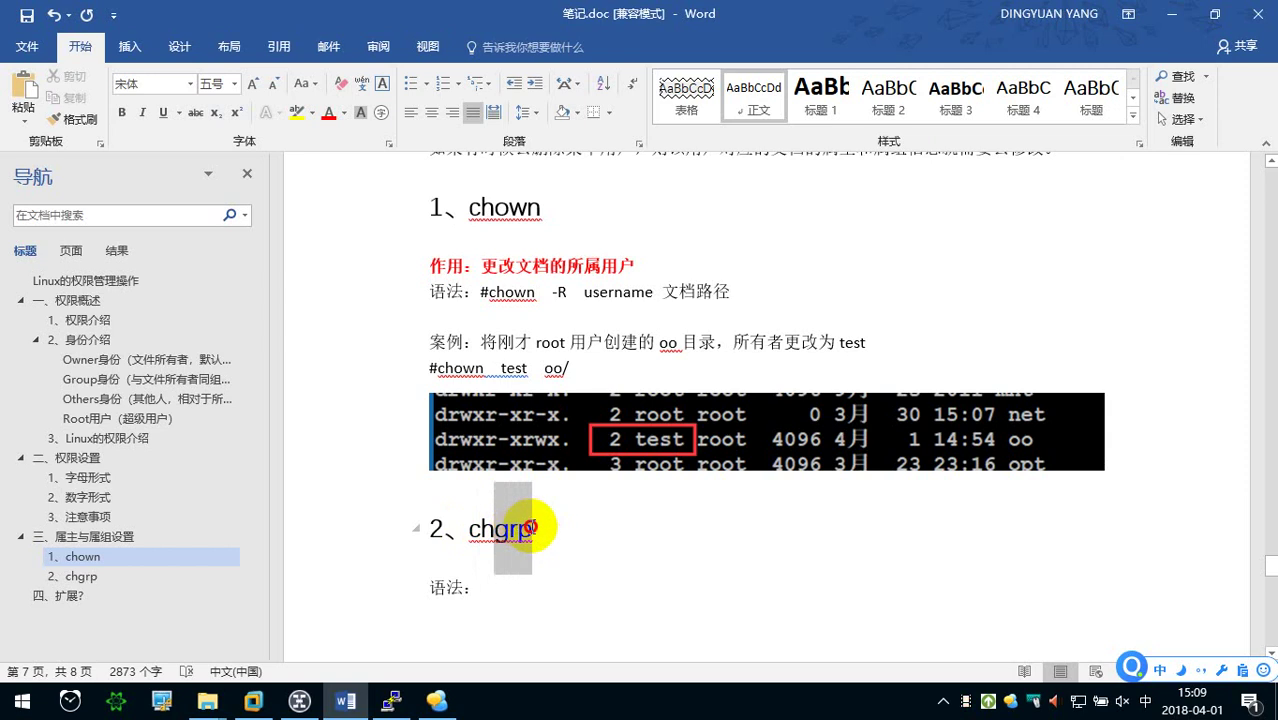
{"action": "double_click", "coordinate": [500, 207]}
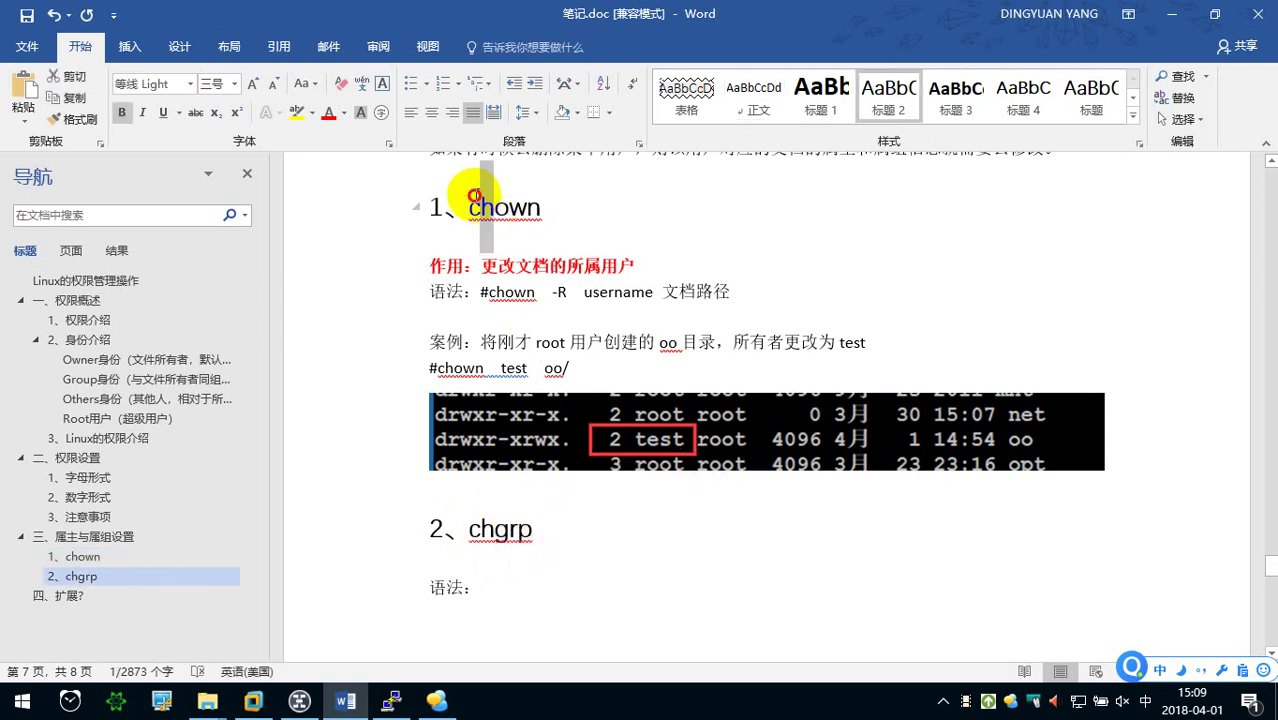
{"action": "left_click", "coordinate": [508, 207]}
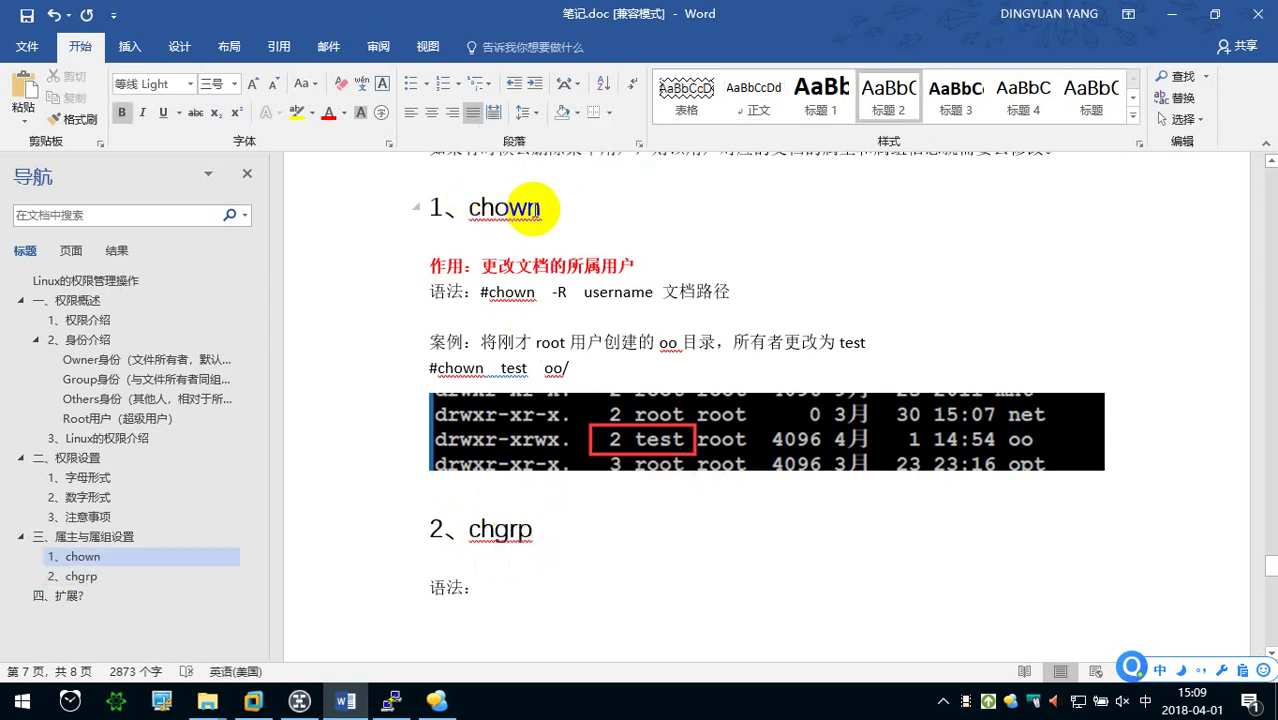
{"action": "scroll", "coordinate": [547, 535], "scroll_direction": "down", "scroll_amount": 1}
Add the chgrp line '作用：更改文档的所属用户组'
{"action": "left_click", "coordinate": [540, 532]}
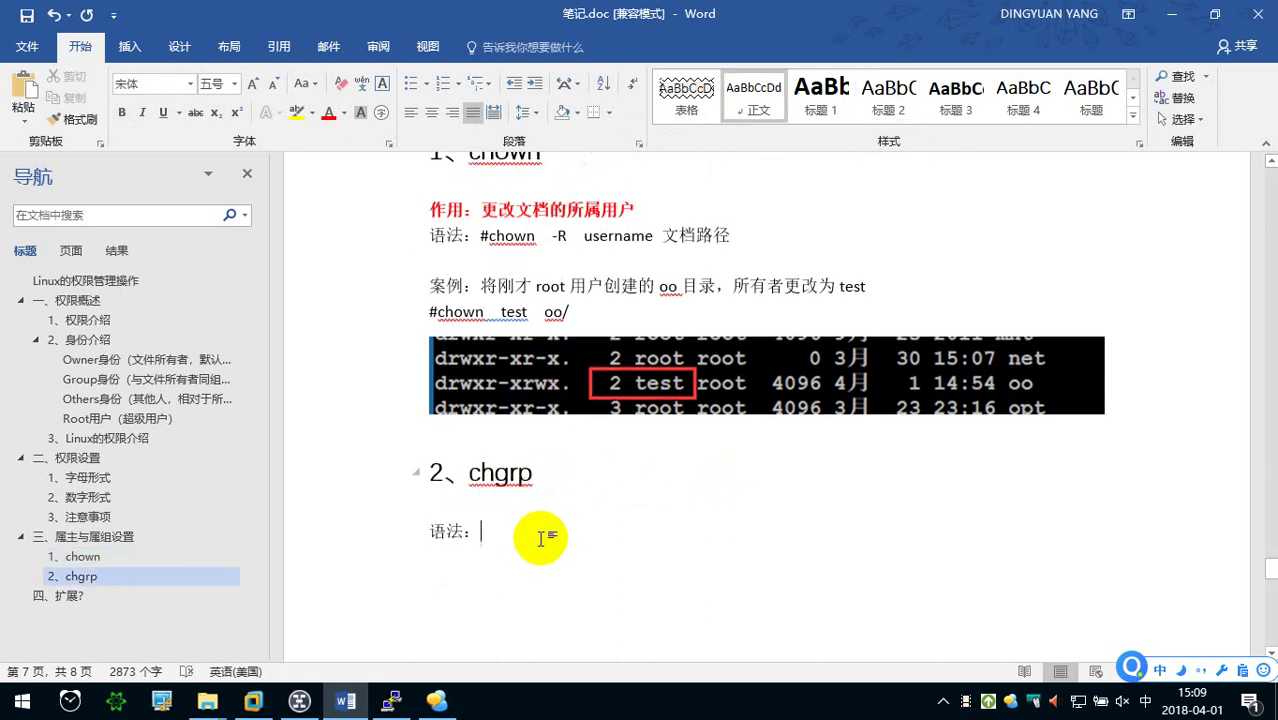
{"action": "key", "text": "BackSpace"}
{"action": "key", "text": "BackSpace"}
{"action": "key", "text": "BackSpace"}
{"action": "type", "text": "zuoyong"}
{"action": "key", "text": "space"}
{"action": "type", "text": ":"}
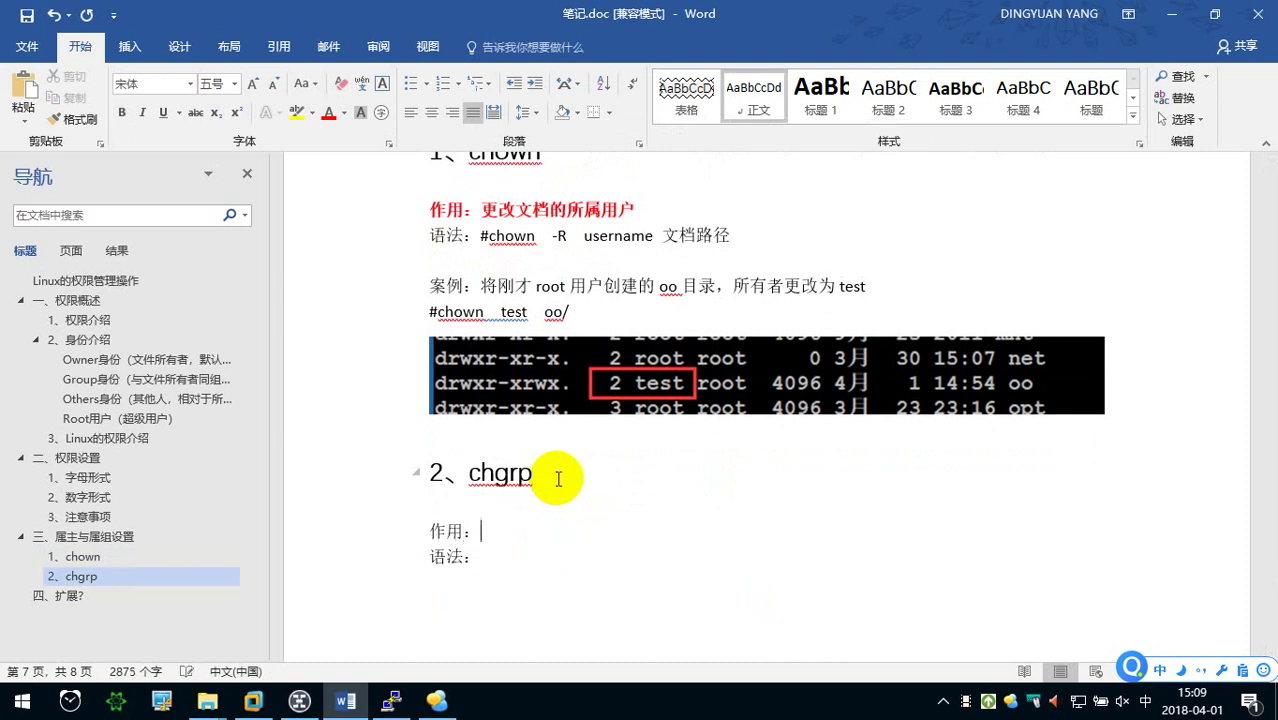
{"action": "type", "text": "geng gai wend d"}
{"action": "key", "text": "space"}
{"action": "type", "text": "suo"}
{"action": "type", "text": "shu"}
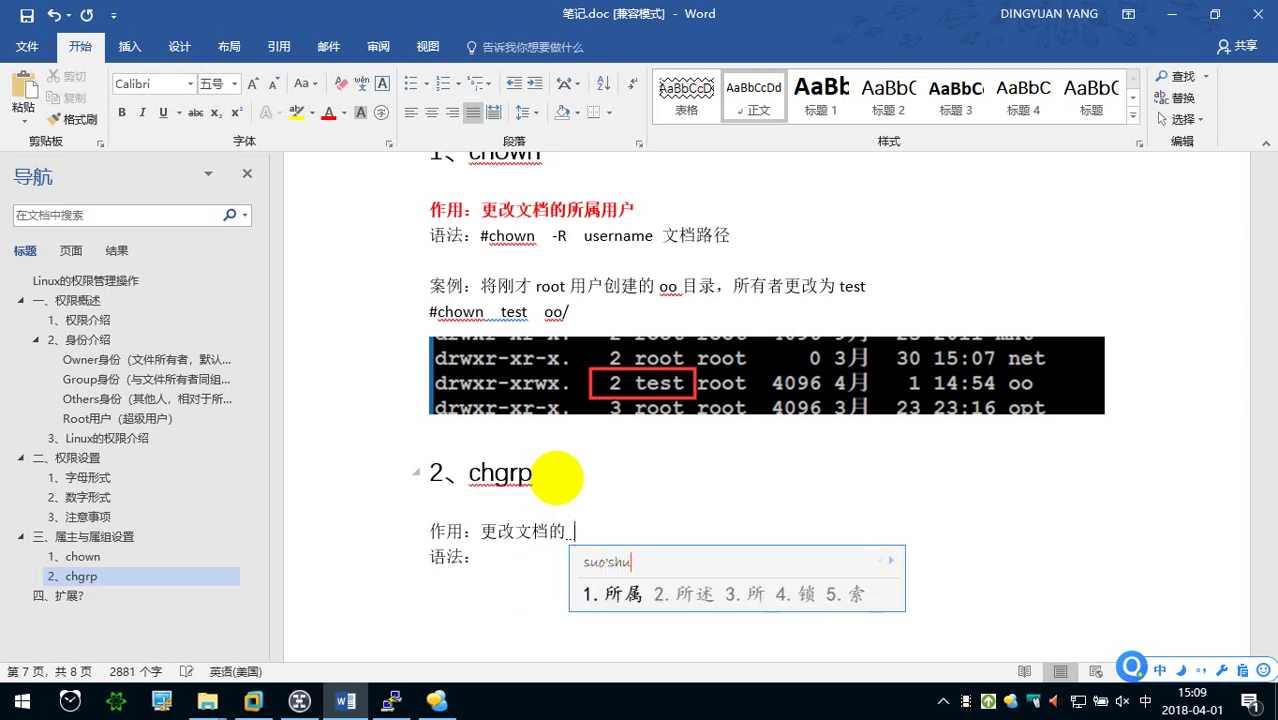
{"action": "key", "text": "space"}
{"action": "type", "text": "yonghuzu"}
{"action": "key", "text": "space"}
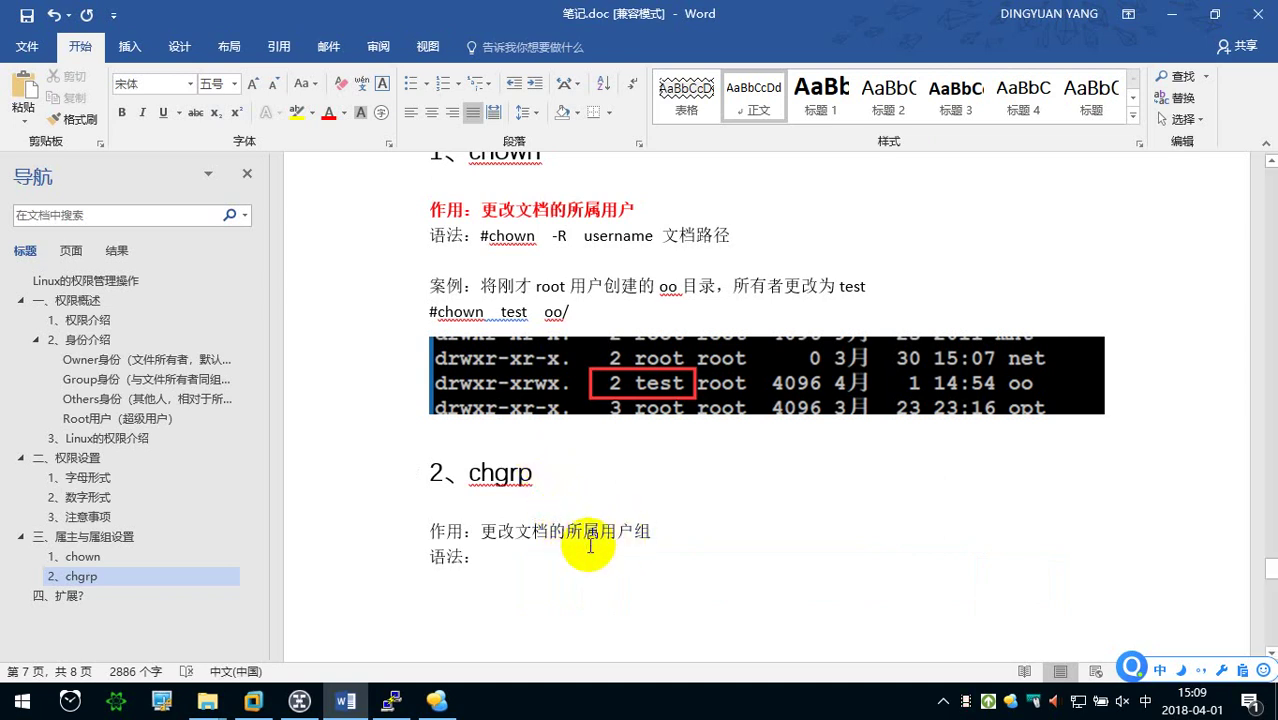
Type the syntax '#chgrp -R groupname', replacing username with groupname
{"action": "type", "text": "#ch"}
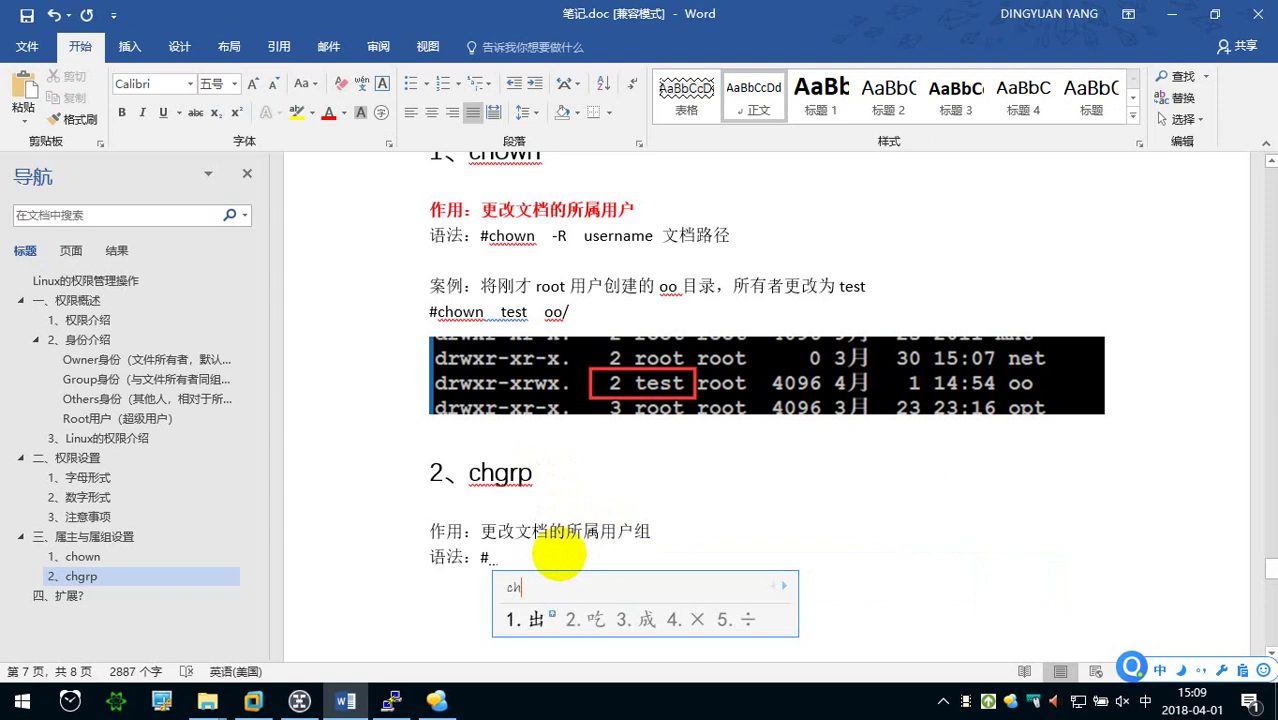
{"action": "type", "text": "grp"}
{"action": "key", "text": "Return"}
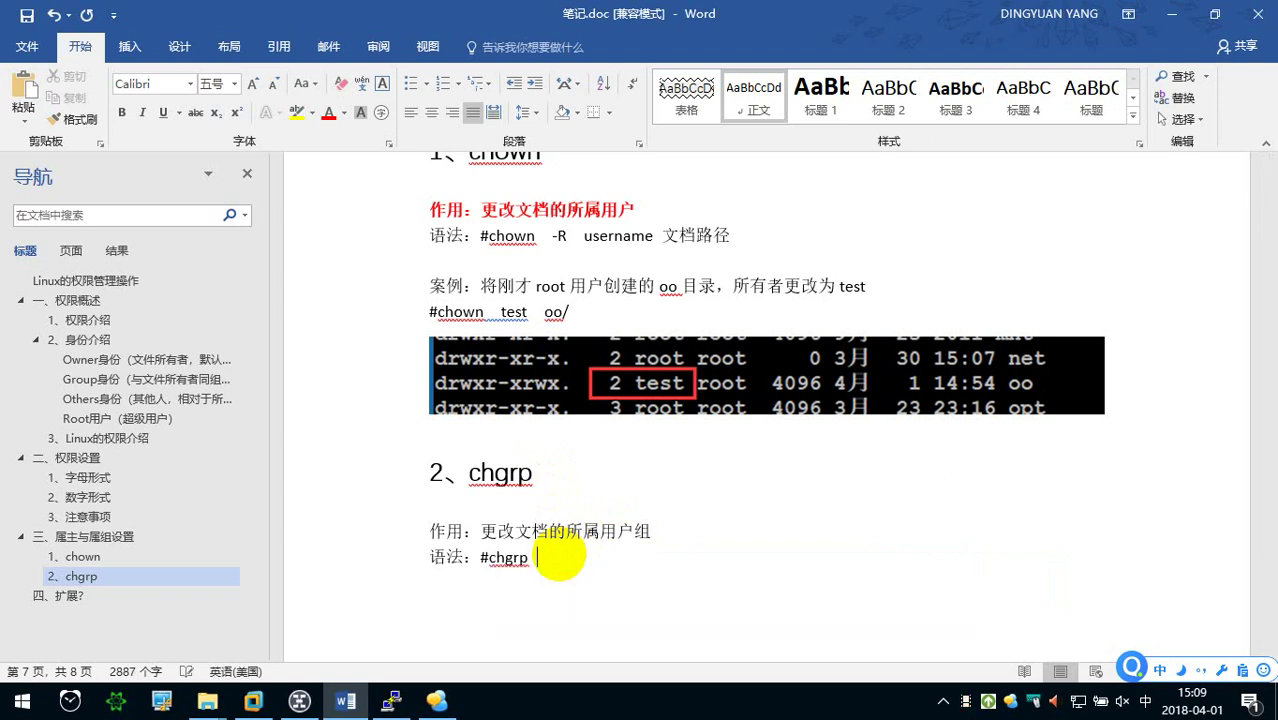
{"action": "type", "text": "R   "}
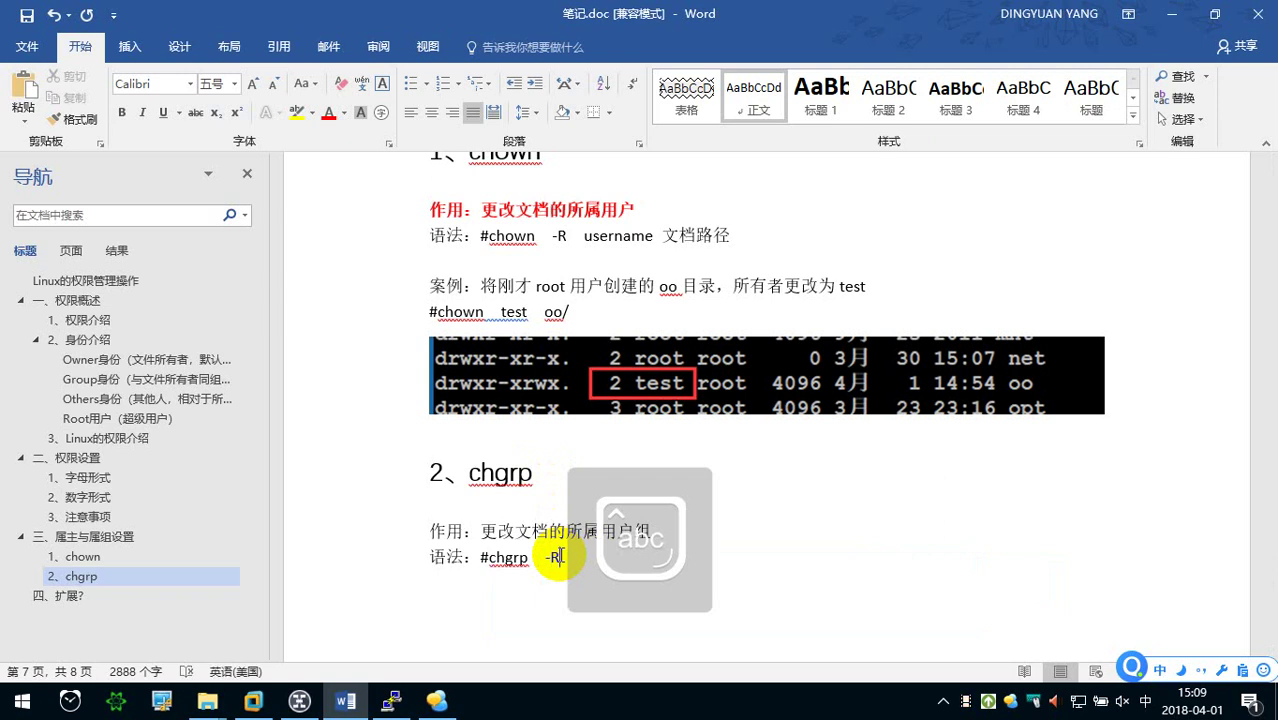
{"action": "type", "text": "user"}
{"action": "key", "text": "space"}
{"action": "type", "text": "name"}
{"action": "key", "text": "Return"}
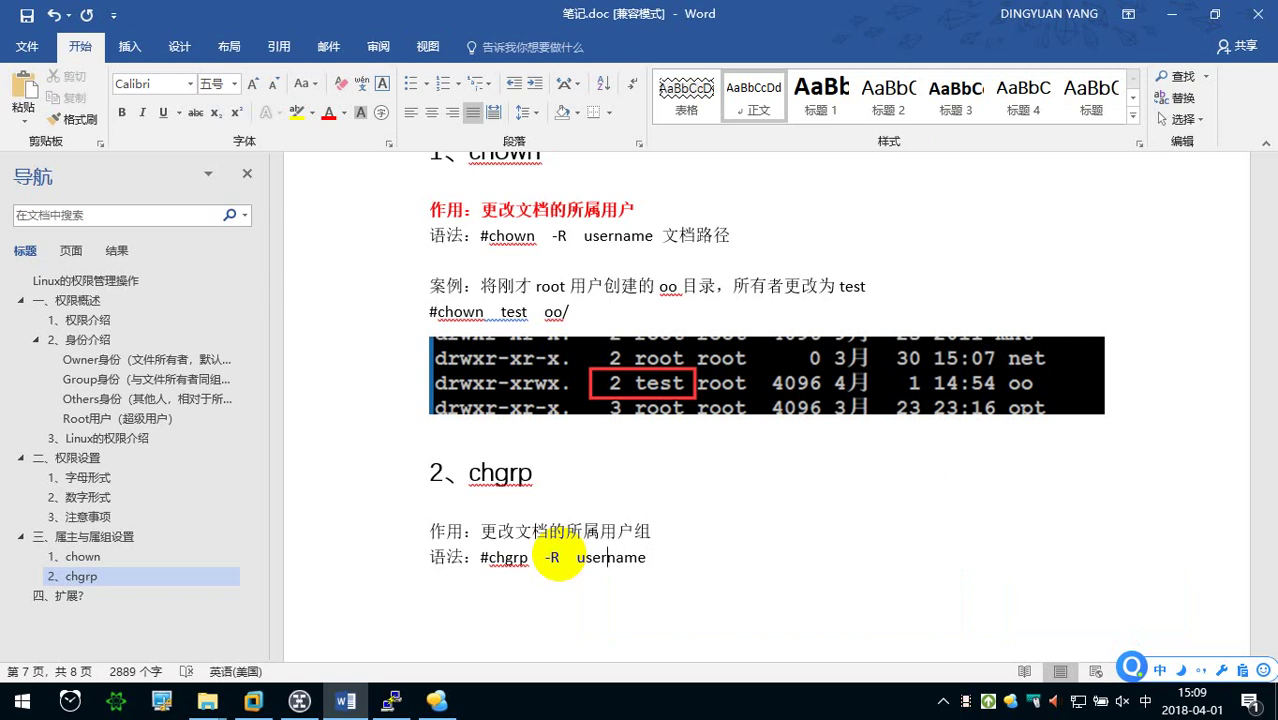
{"action": "key", "text": "BackSpace"}
{"action": "key", "text": "BackSpace"}
{"action": "key", "text": "BackSpace"}
{"action": "type", "text": "group"}
{"action": "key", "text": "Return"}
Append 文档的路径 after groupname and start a new paragraph below the syntax line
{"action": "key", "text": "End"}
{"action": "key", "text": "Return"}
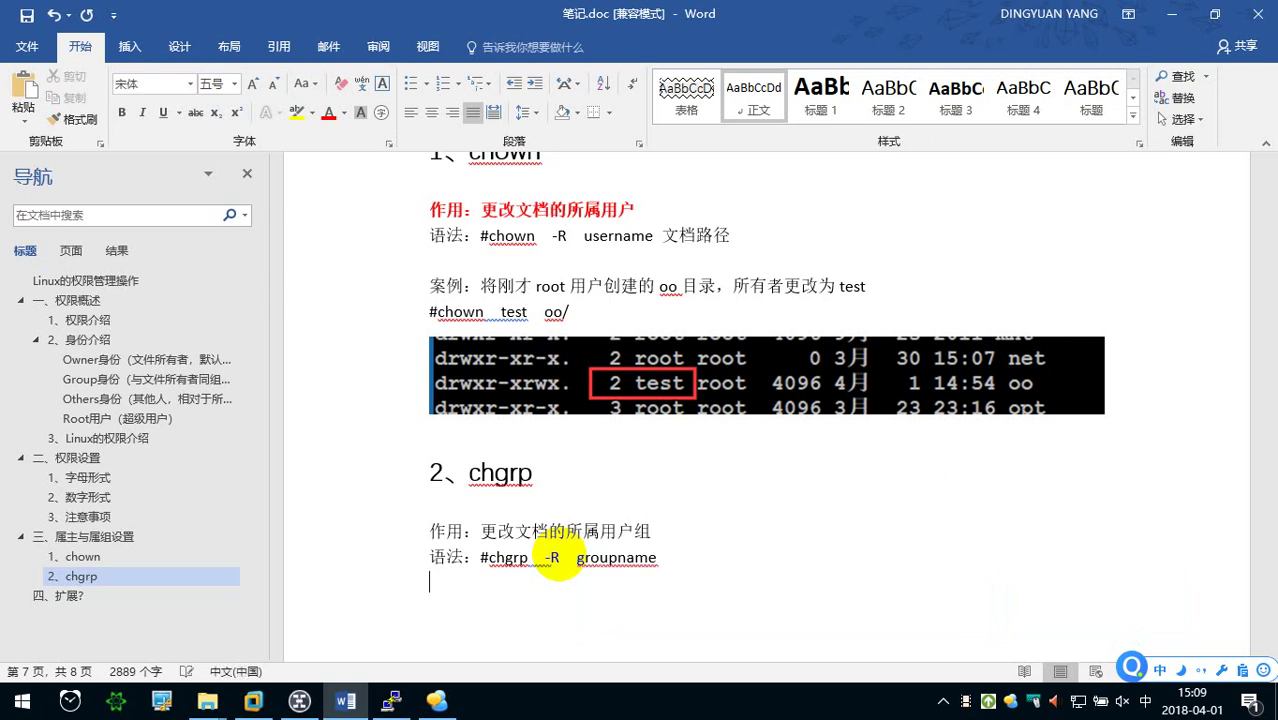
{"action": "key", "text": "BackSpace"}
{"action": "key", "text": "shift"}
{"action": "type", "text": "we"}
{"action": "key", "text": "shift"}
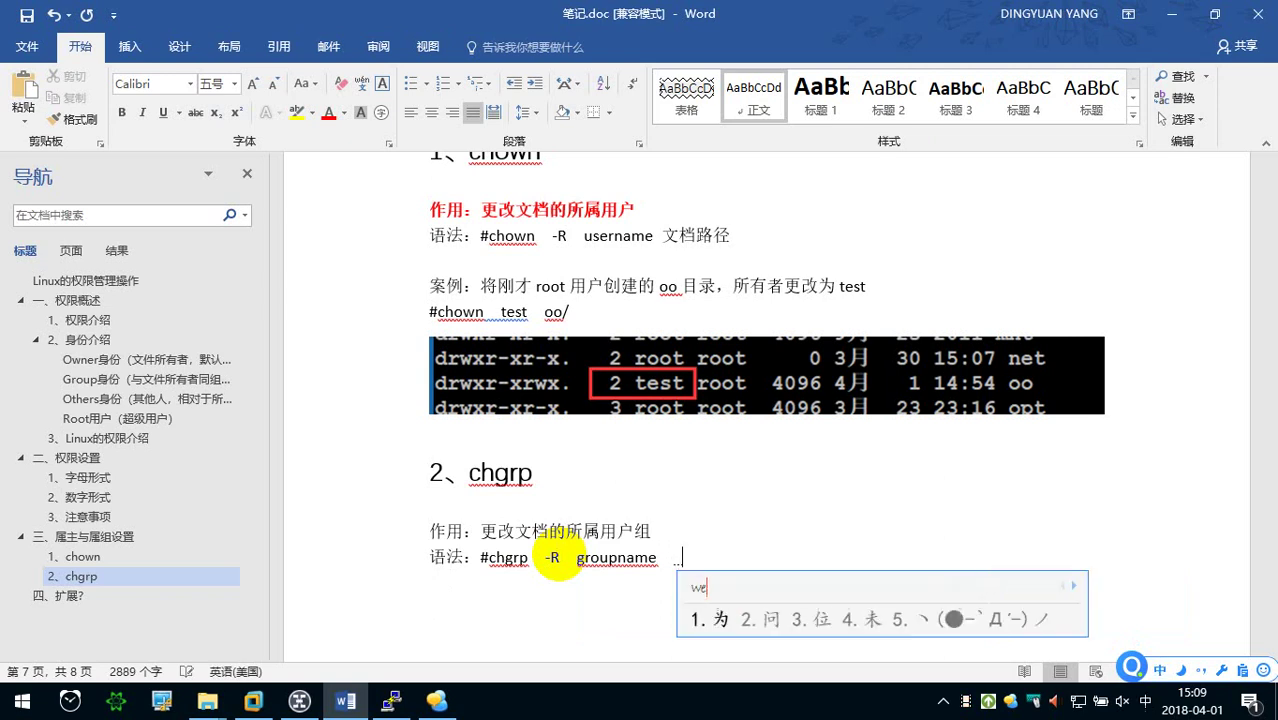
{"action": "type", "text": "文件的"}
{"action": "key", "text": "BackSpace"}
{"action": "key", "text": "BackSpace"}
{"action": "key", "text": "BackSpace"}
{"action": "type", "text": "……"}
{"action": "type", "text": "文档的路径"}
{"action": "key", "text": "Return"}
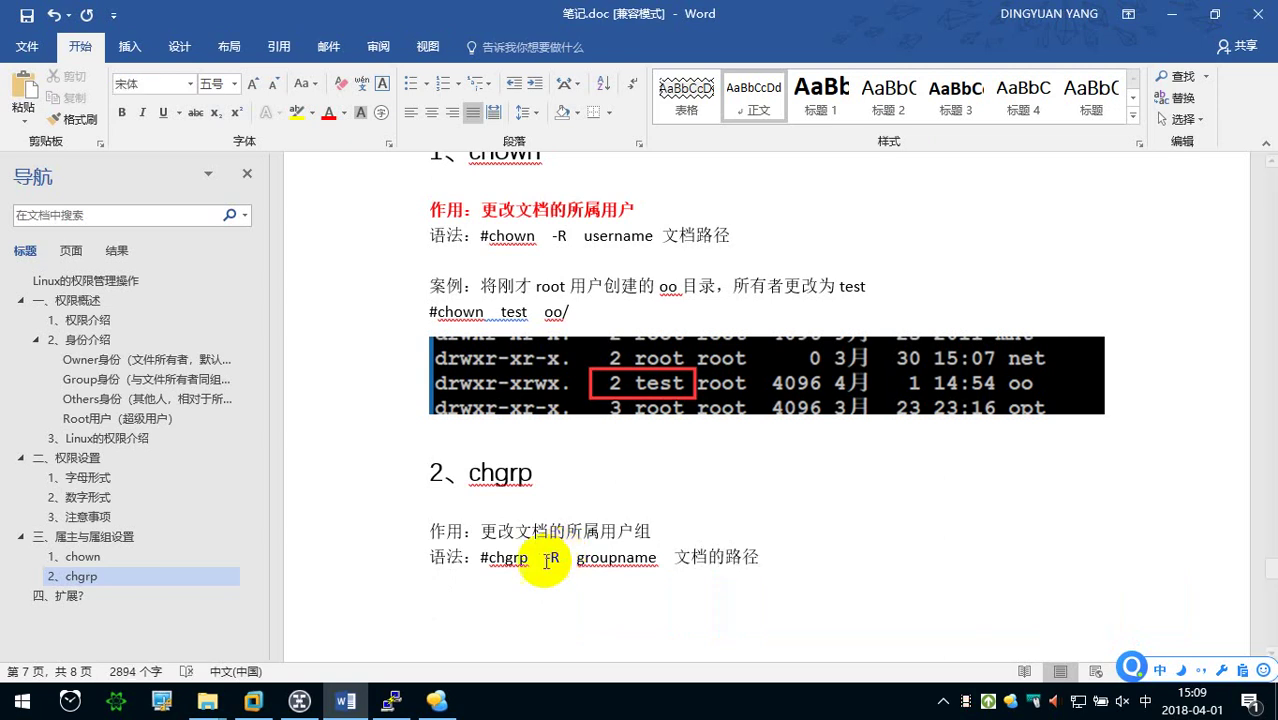
{"action": "scroll", "coordinate": [600, 520], "scroll_direction": "down", "scroll_amount": 1}
{"action": "left_click_drag", "start_coordinate": [667, 476], "coordinate": [430, 475]}
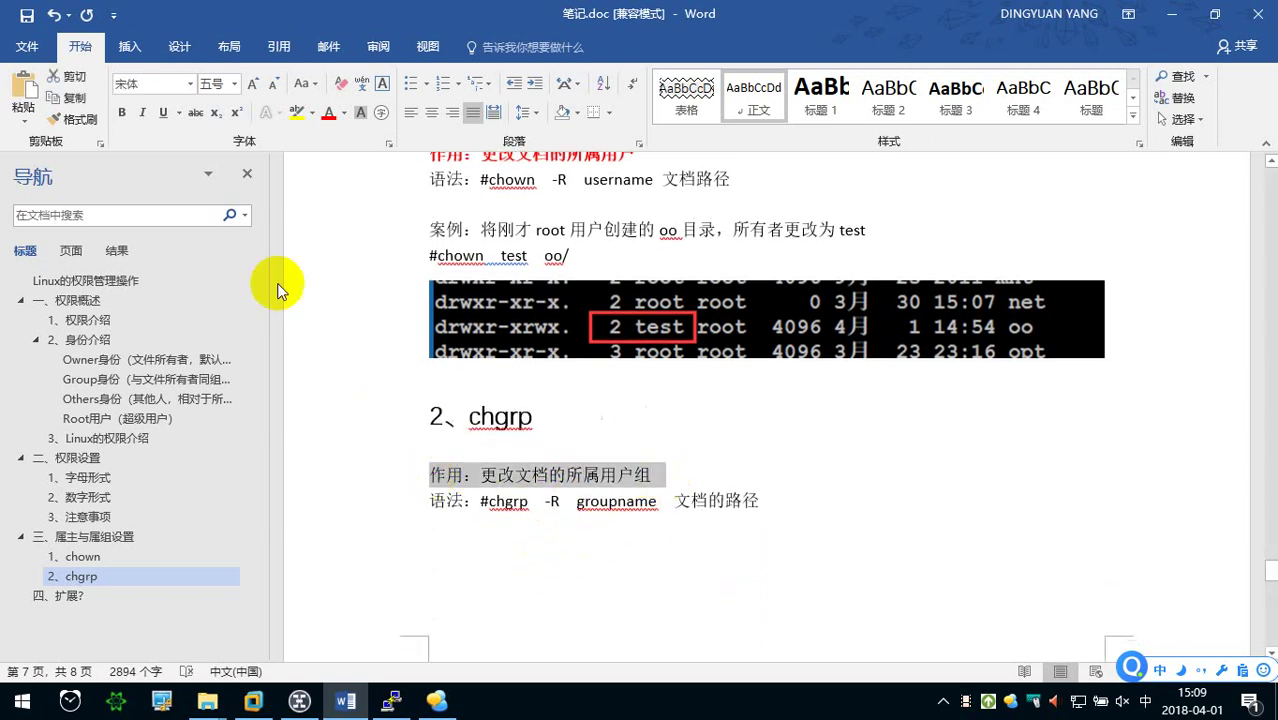
Make the chgrp 作用 line bold and red
{"action": "left_click", "coordinate": [121, 112]}
{"action": "left_click", "coordinate": [328, 112]}
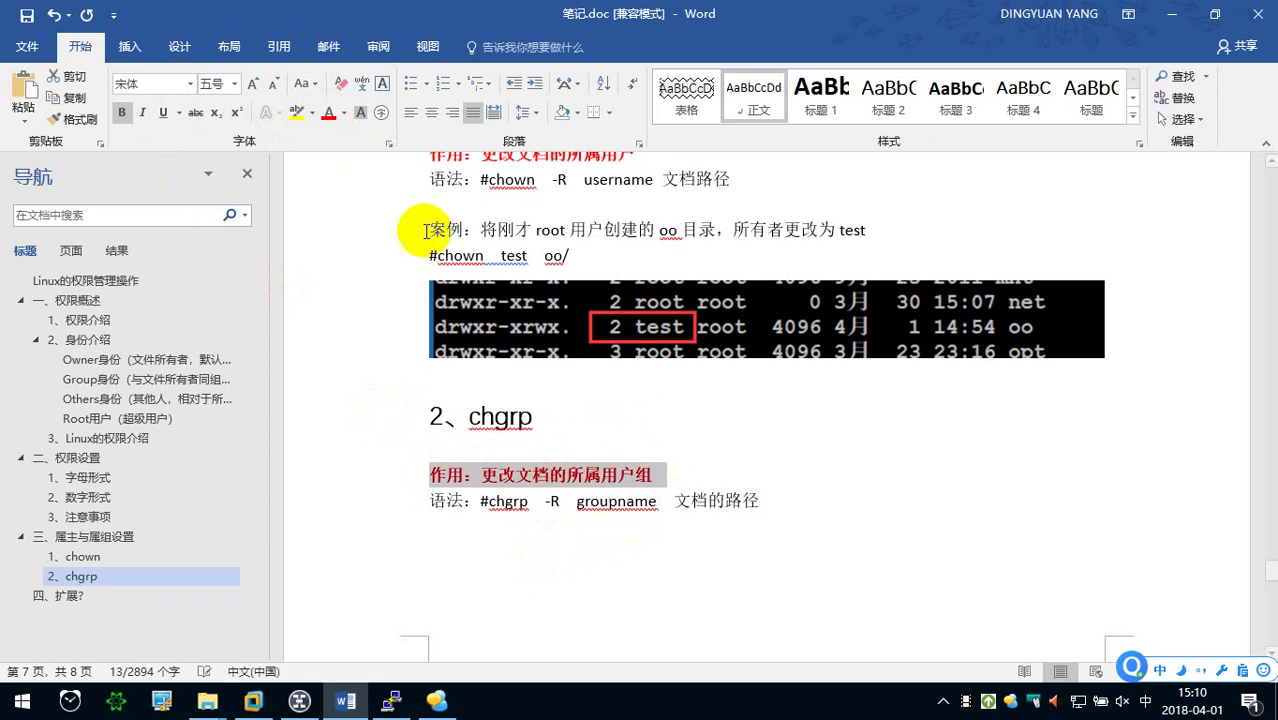
{"action": "left_click", "coordinate": [518, 550]}
Copy the chown 案例 line under the chgrp syntax, appending '，并且将所属用户组也改为 test'
{"action": "left_click_drag", "start_coordinate": [430, 229], "coordinate": [874, 229]}
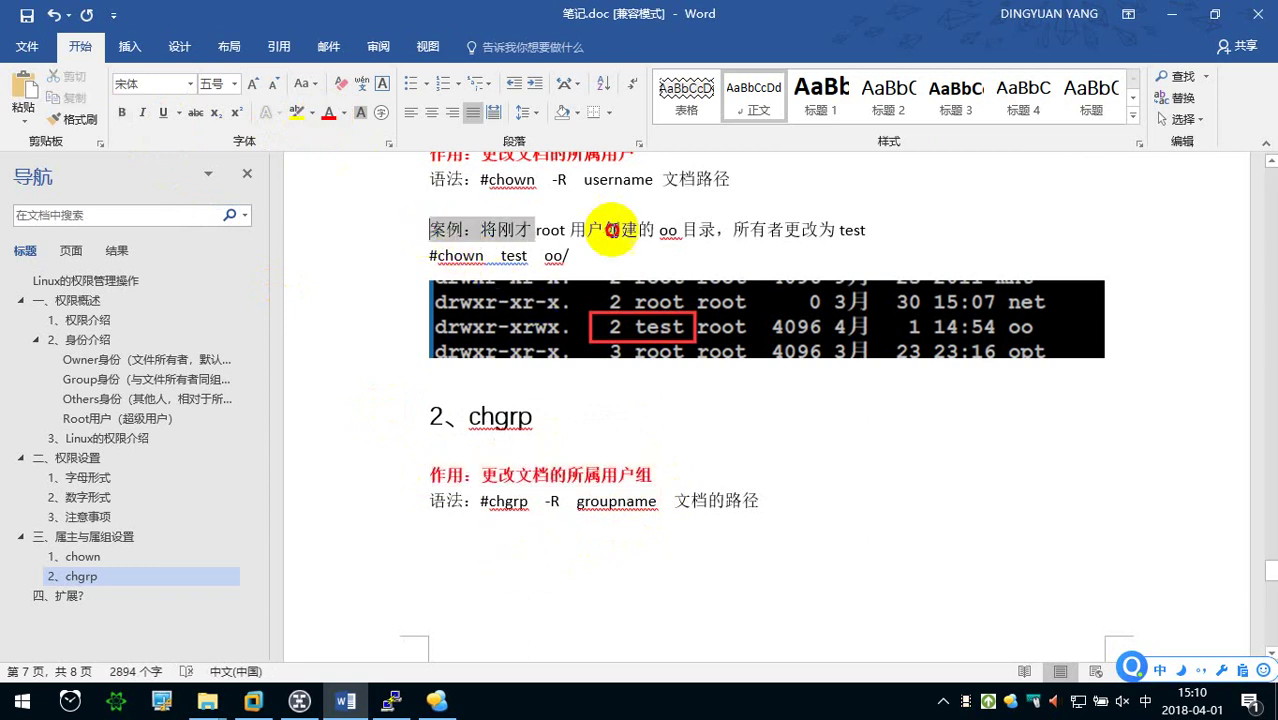
{"action": "key", "text": "ctrl+c"}
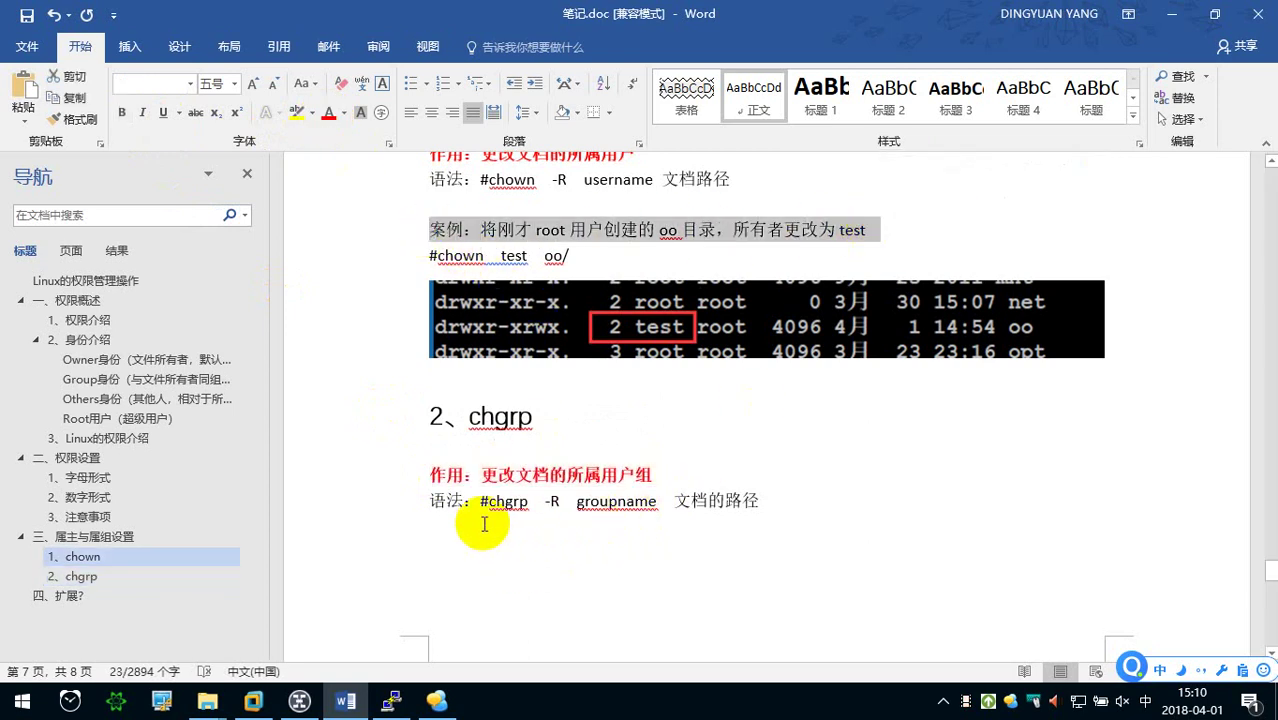
{"action": "left_click", "coordinate": [500, 525]}
{"action": "key", "text": "ctrl+v"}
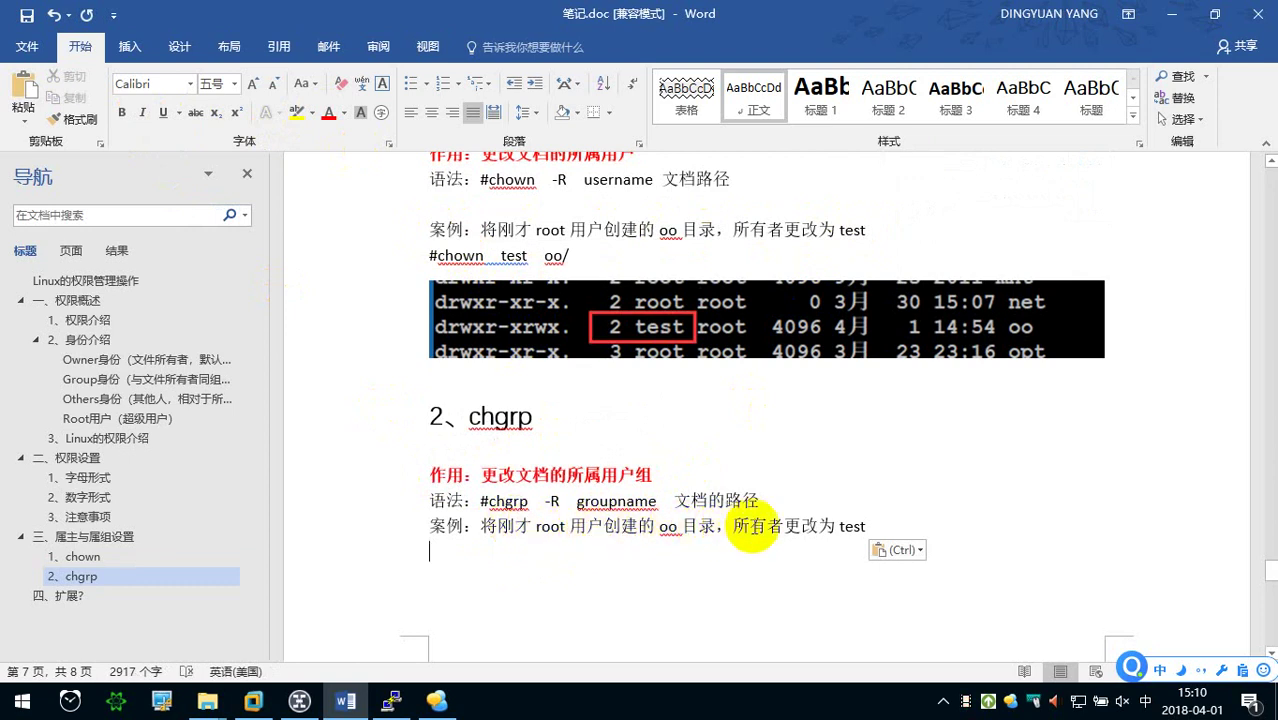
{"action": "left_click", "coordinate": [875, 526]}
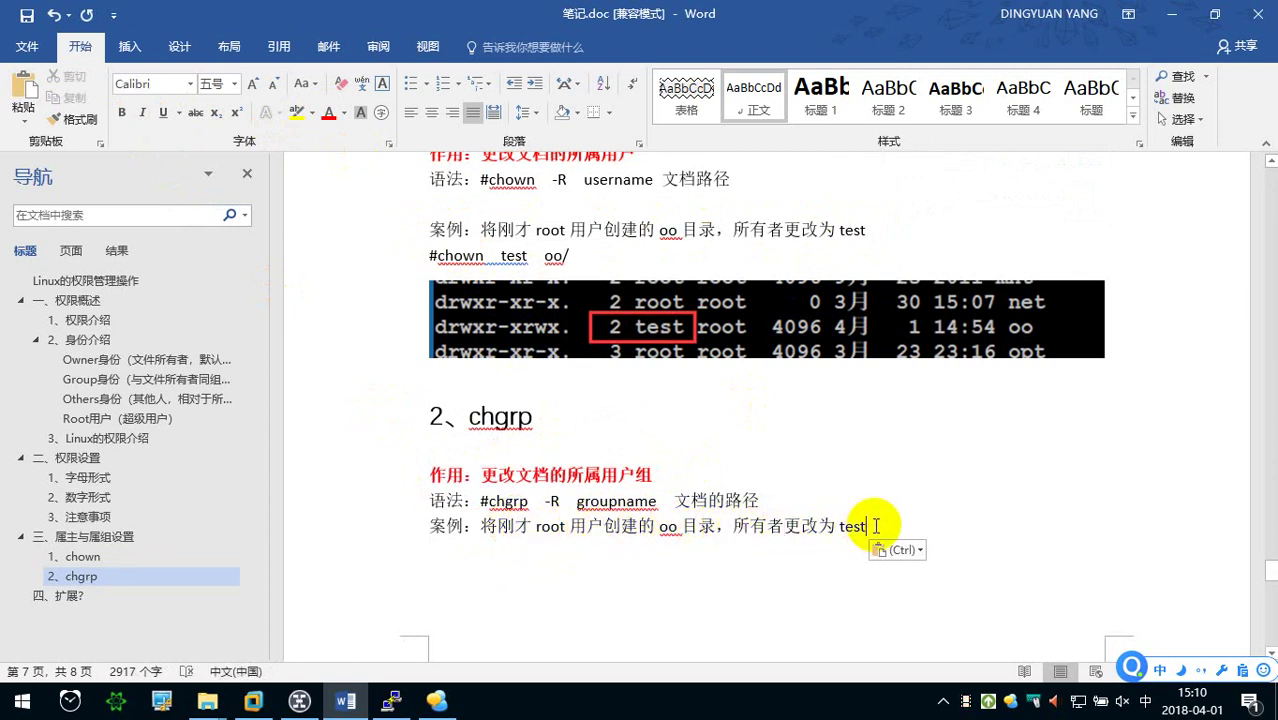
{"action": "type", "text": "，并且"}
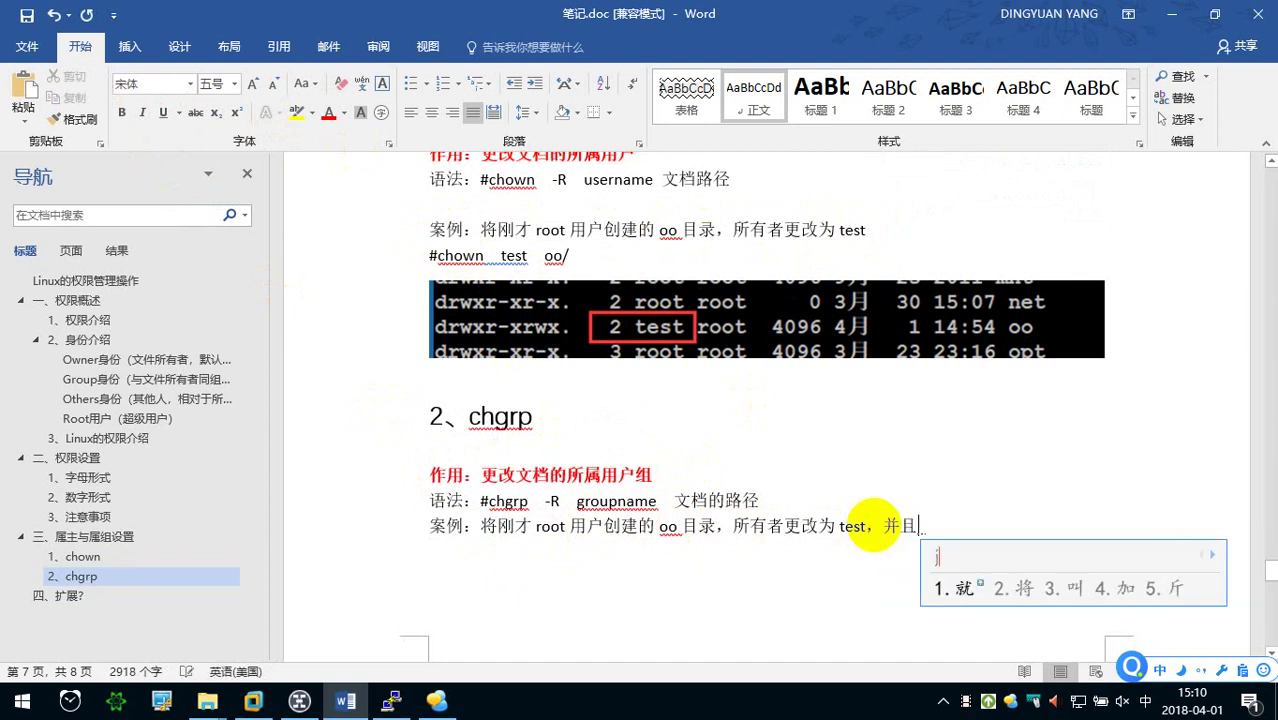
{"action": "type", "text": "将"}
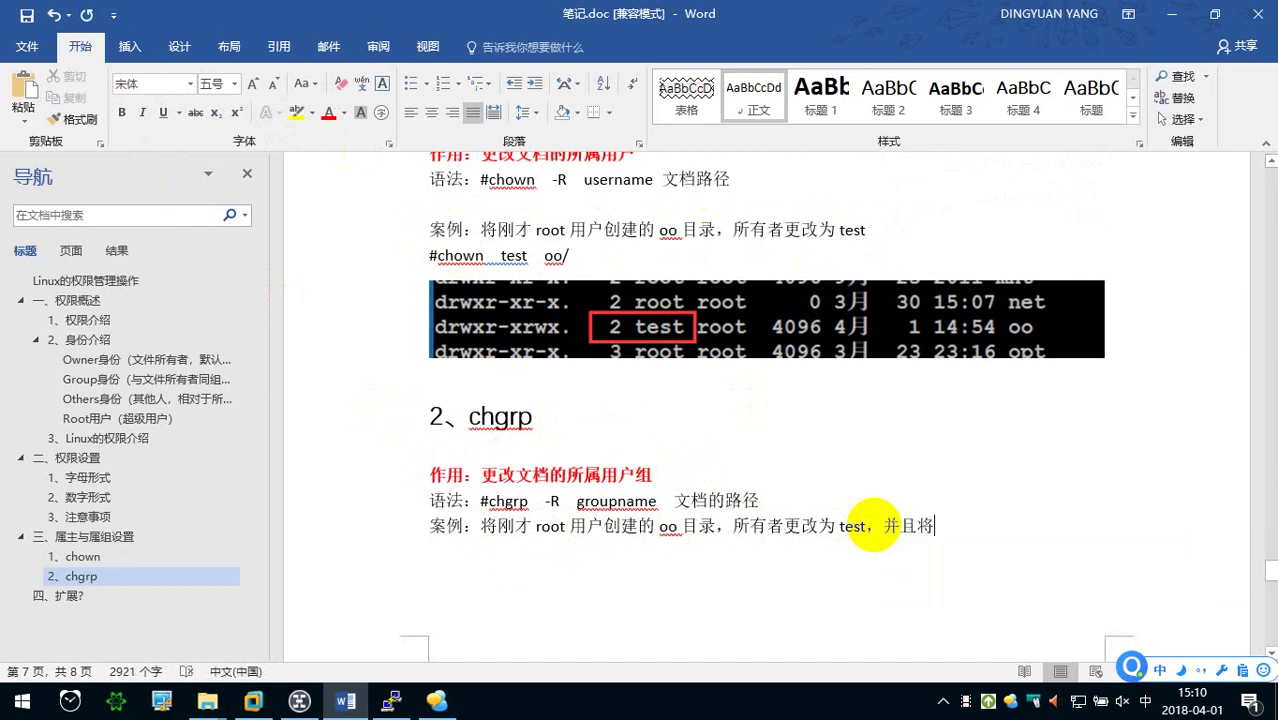
{"action": "type", "text": "所属"}
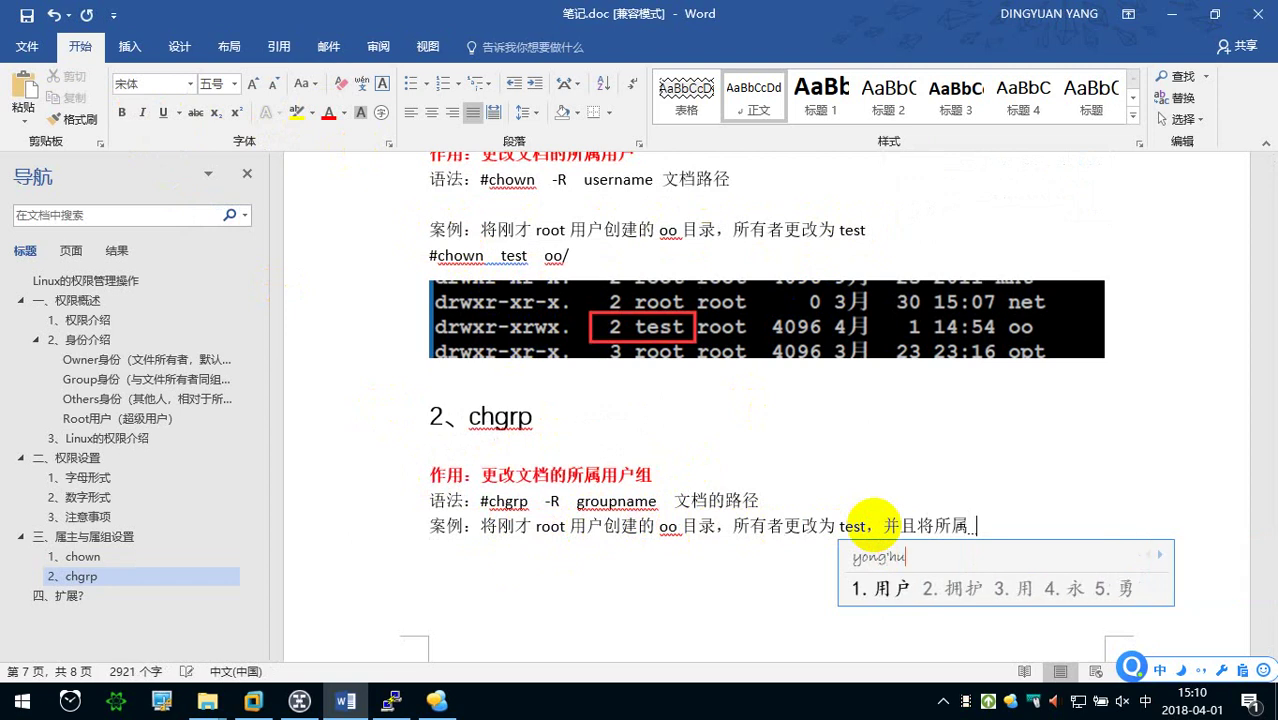
{"action": "type", "text": "用户组也改为 "}
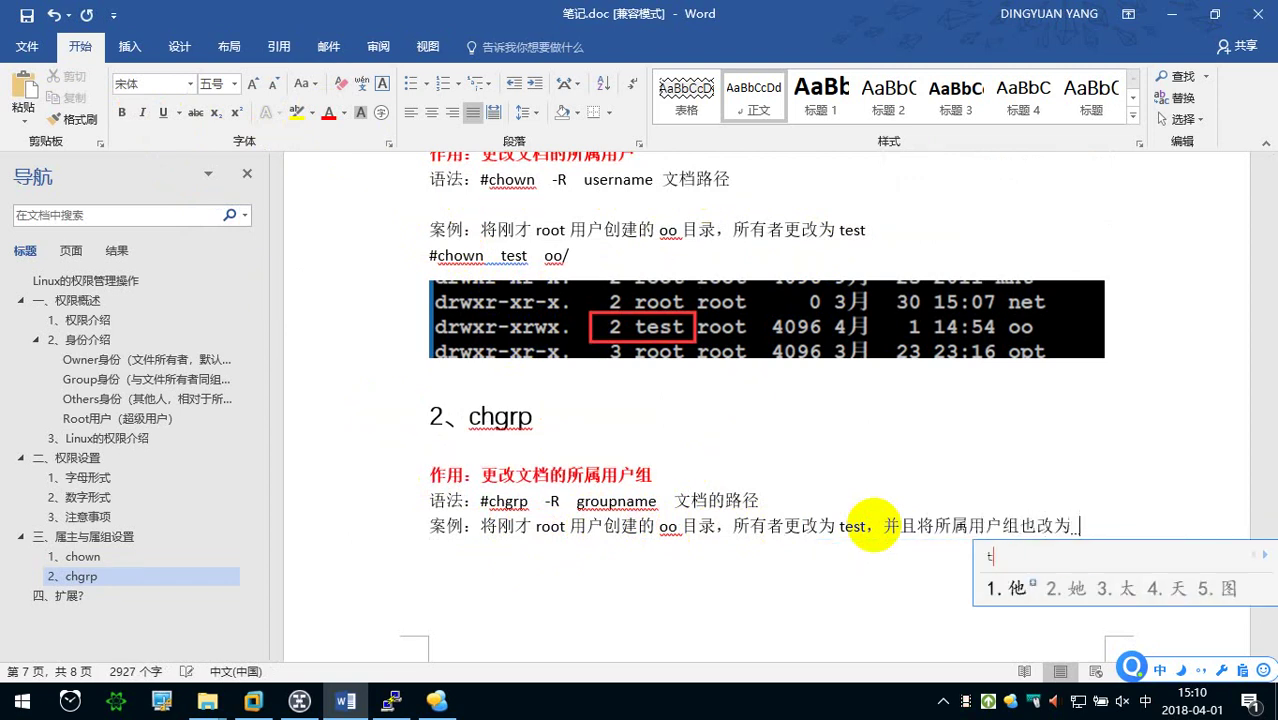
{"action": "type", "text": "test"}
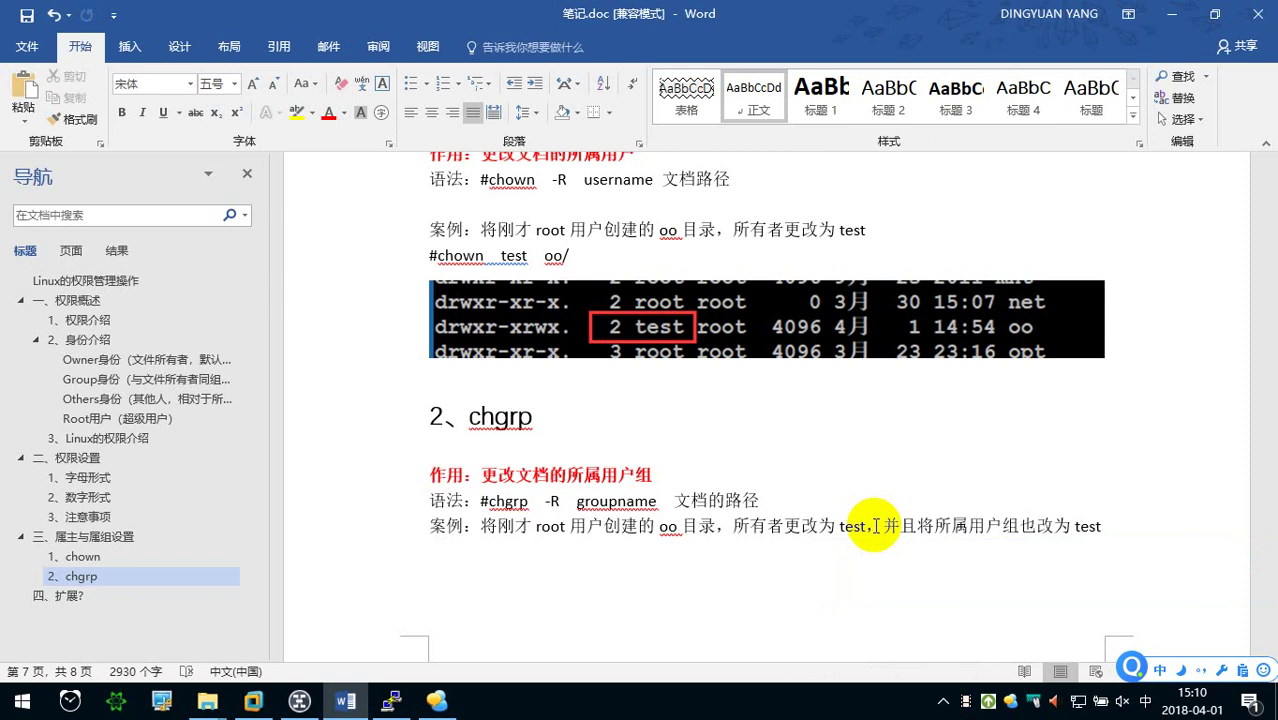
{"action": "key", "text": "Return"}
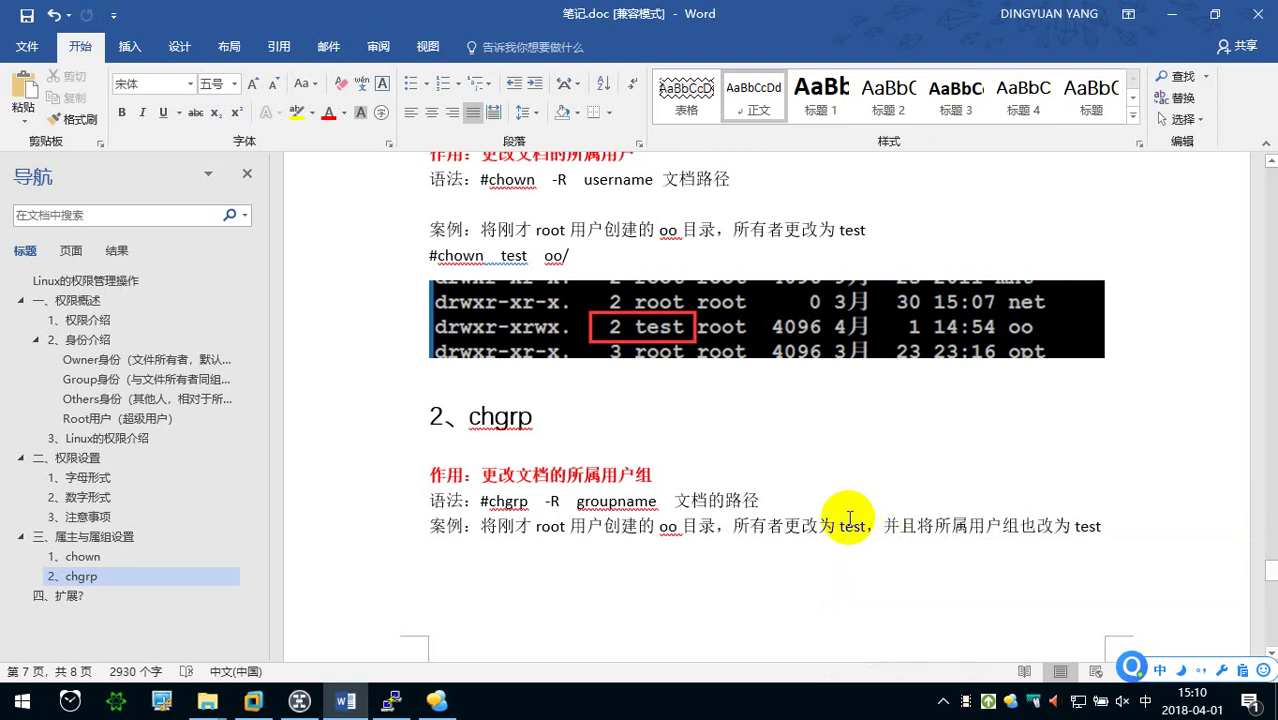
{"action": "type", "text": "#chgrp   test   oo/"}
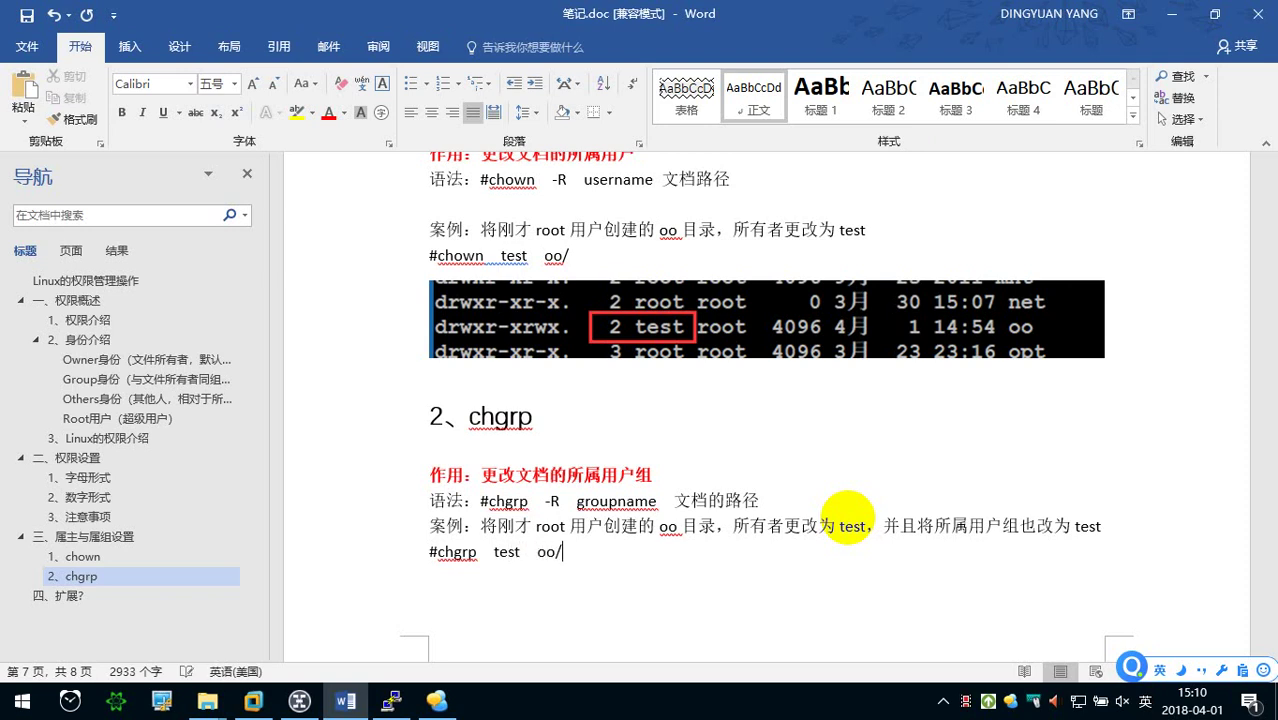
Copy the '#chgrp test oo/' example command from the notes
{"action": "left_click", "coordinate": [820, 520]}
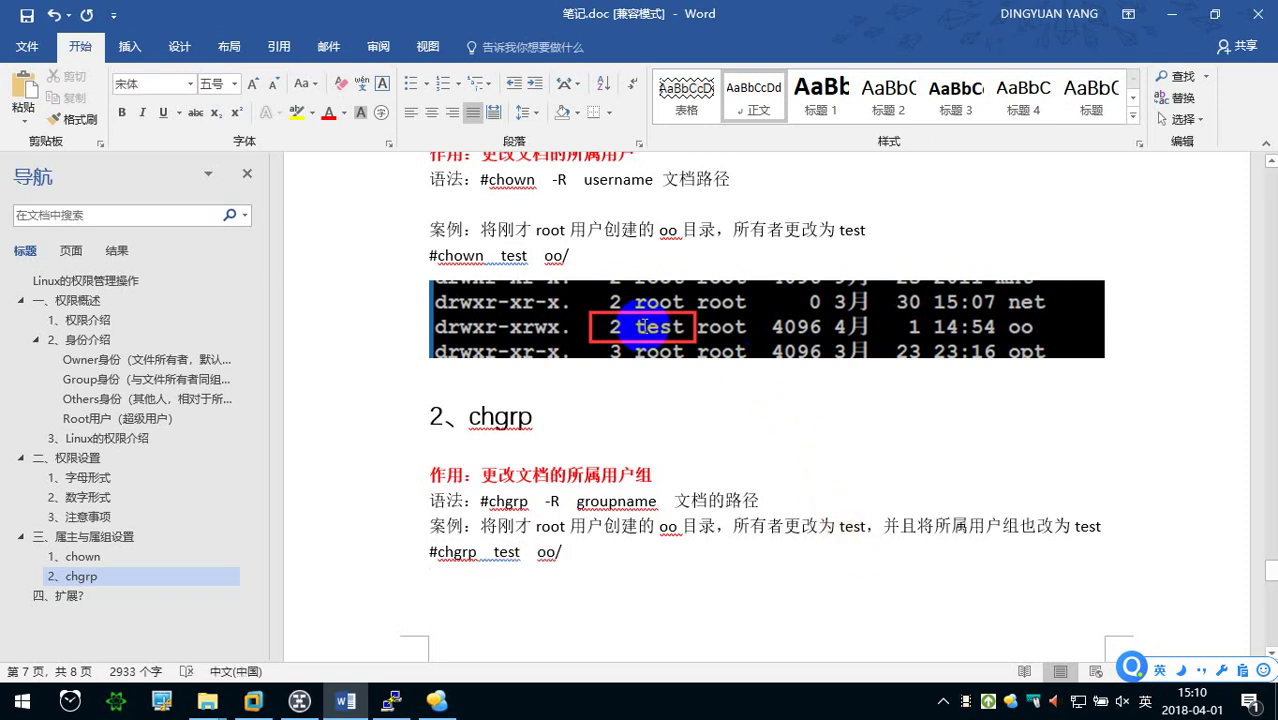
{"action": "left_click_drag", "start_coordinate": [570, 543], "coordinate": [440, 548]}
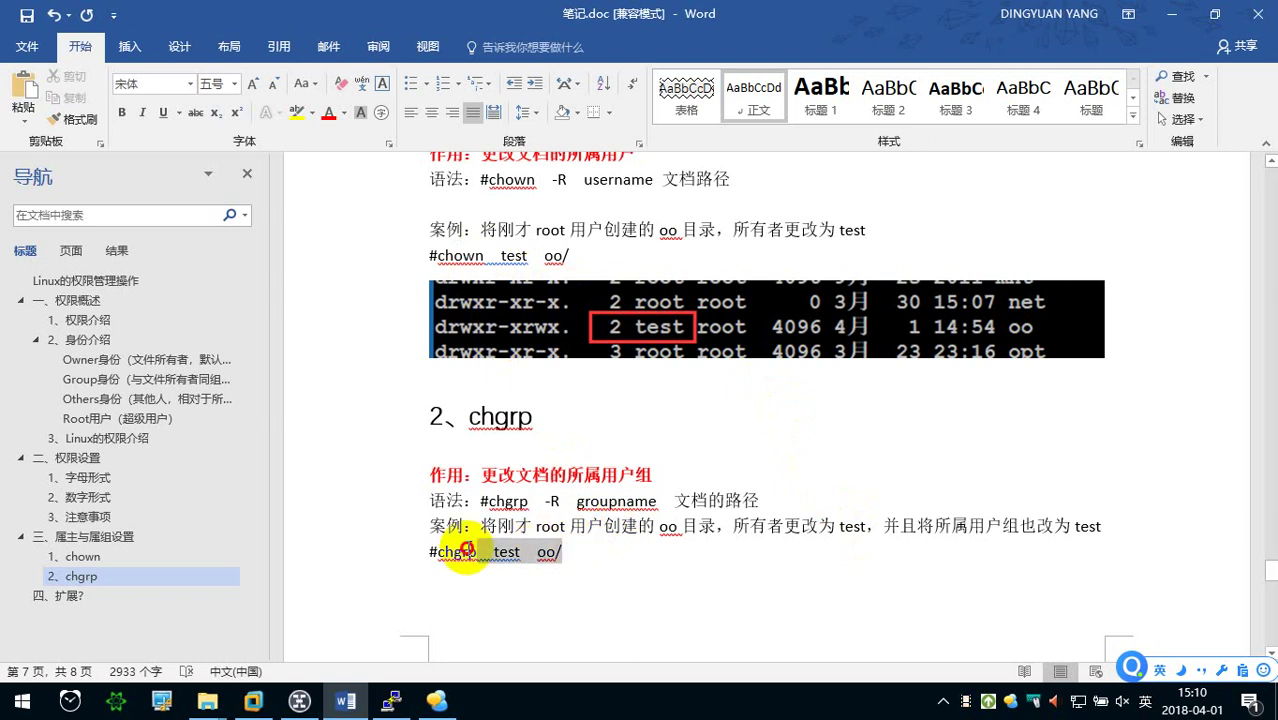
{"action": "key", "text": "ctrl+c"}
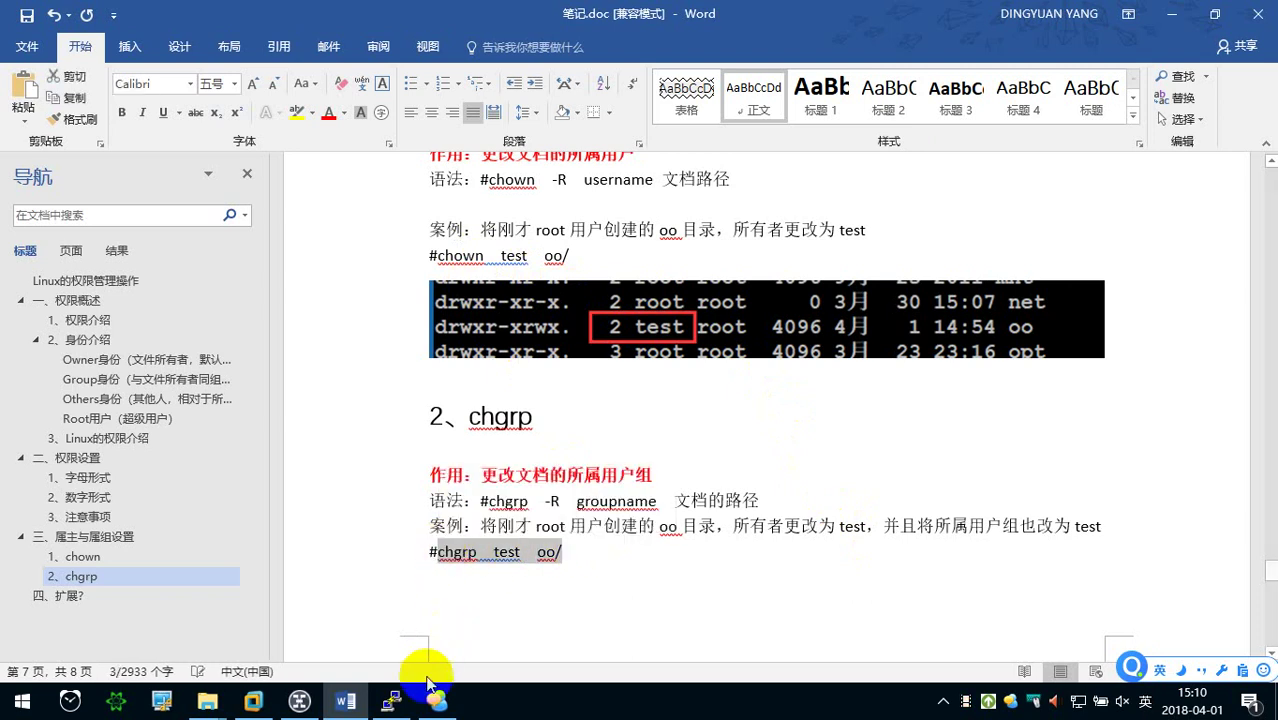
{"action": "left_click", "coordinate": [391, 700]}
Run chgrp test oo/ in PuTTY and list the directory to check oo's group
{"action": "right_click", "coordinate": [505, 480]}
{"action": "key", "text": "Return"}
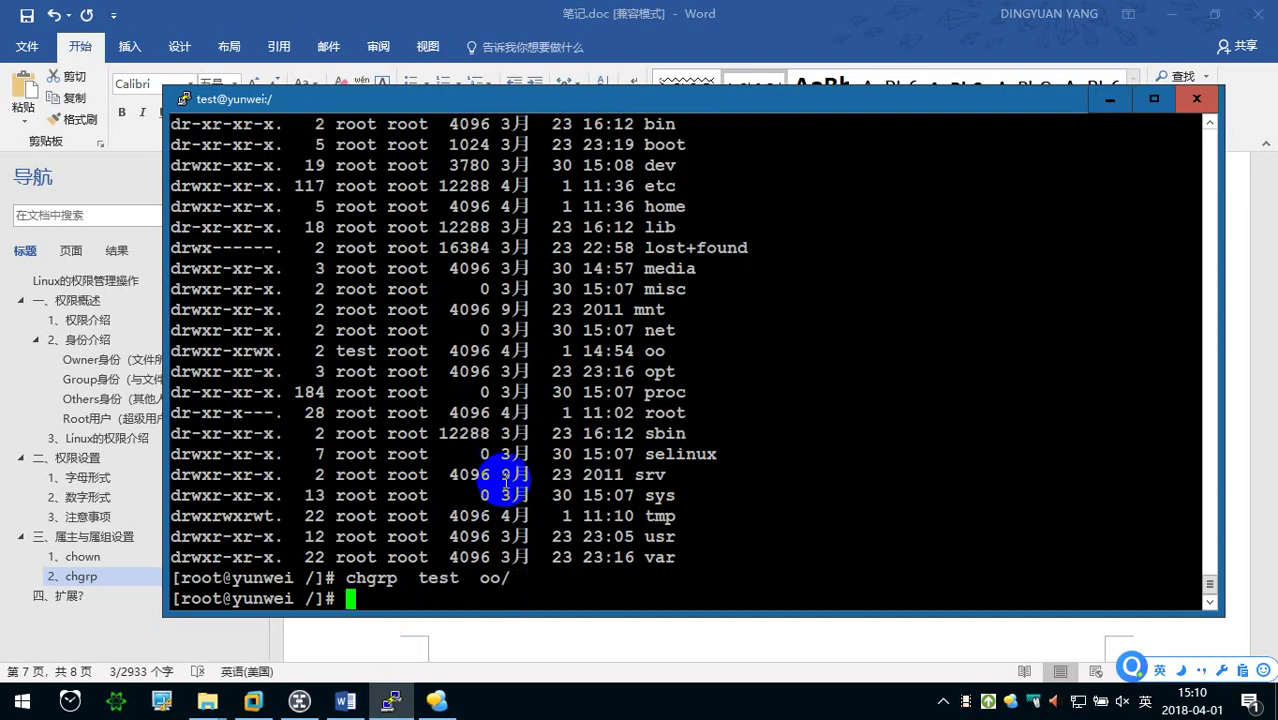
{"action": "type", "text": "ll"}
{"action": "key", "text": "Return"}
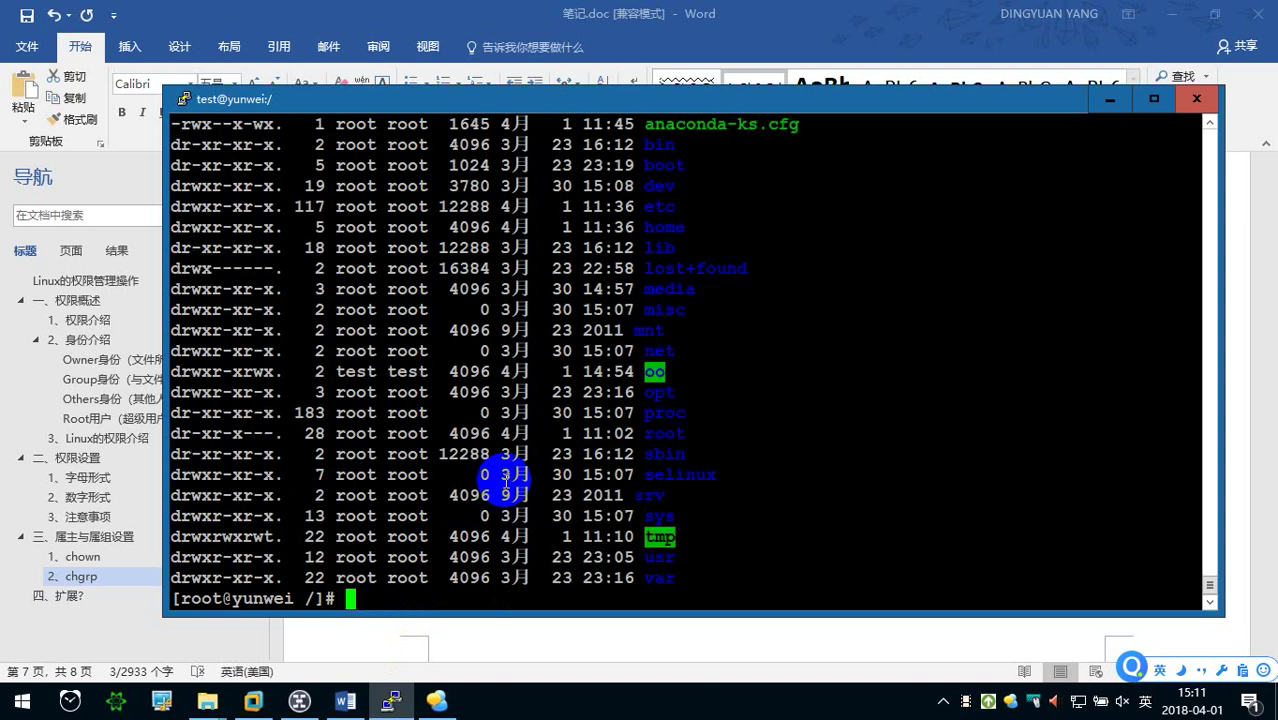
{"action": "left_click_drag", "start_coordinate": [337, 372], "coordinate": [438, 372]}
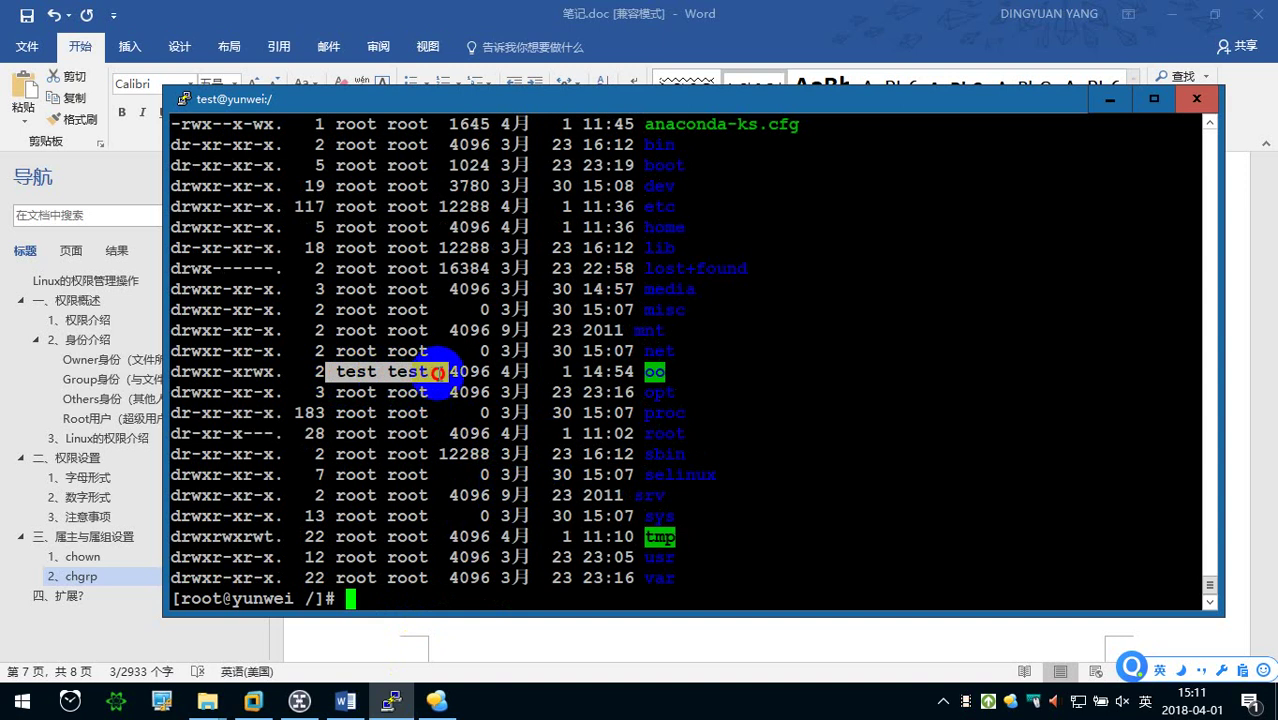
{"action": "left_click", "coordinate": [436, 376]}
{"action": "left_click_drag", "start_coordinate": [650, 372], "coordinate": [182, 372]}
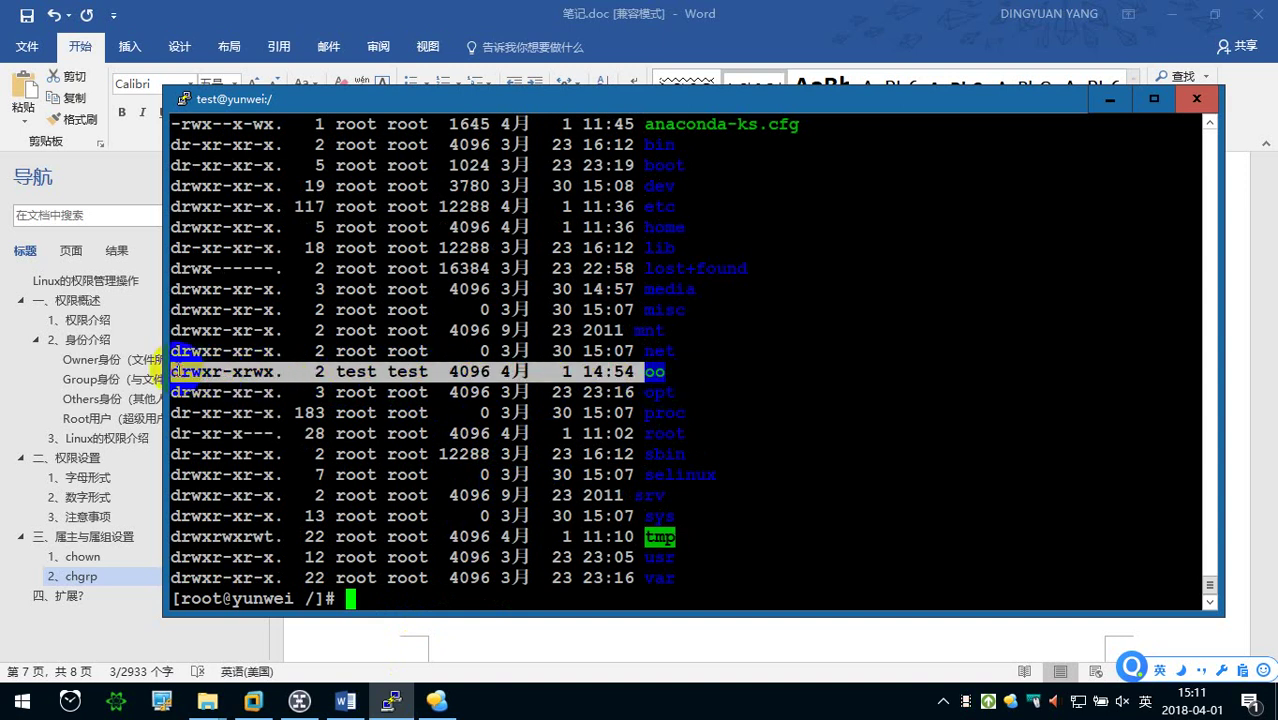
{"action": "left_click", "coordinate": [380, 428]}
Capture the net, oo and opt rows with oo's group test boxed in red
{"action": "key", "text": "ctrl+alt+a"}
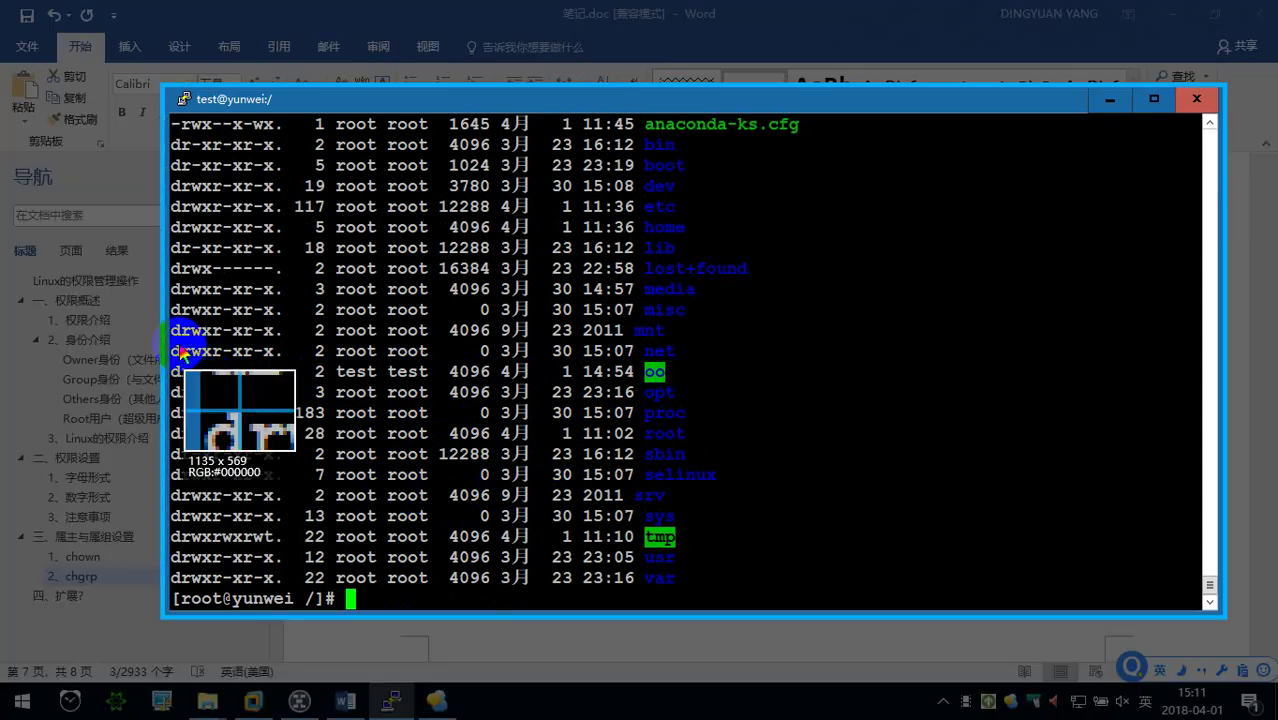
{"action": "left_click_drag", "start_coordinate": [165, 333], "coordinate": [712, 406]}
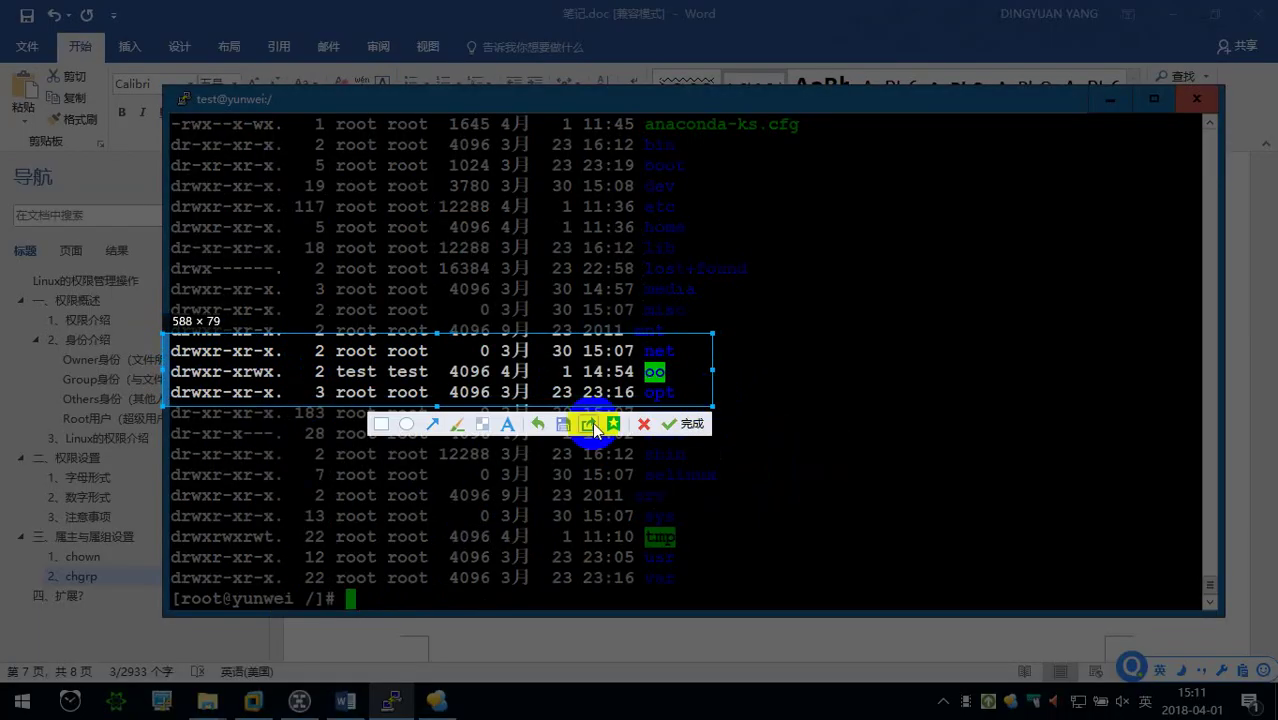
{"action": "left_click", "coordinate": [381, 423]}
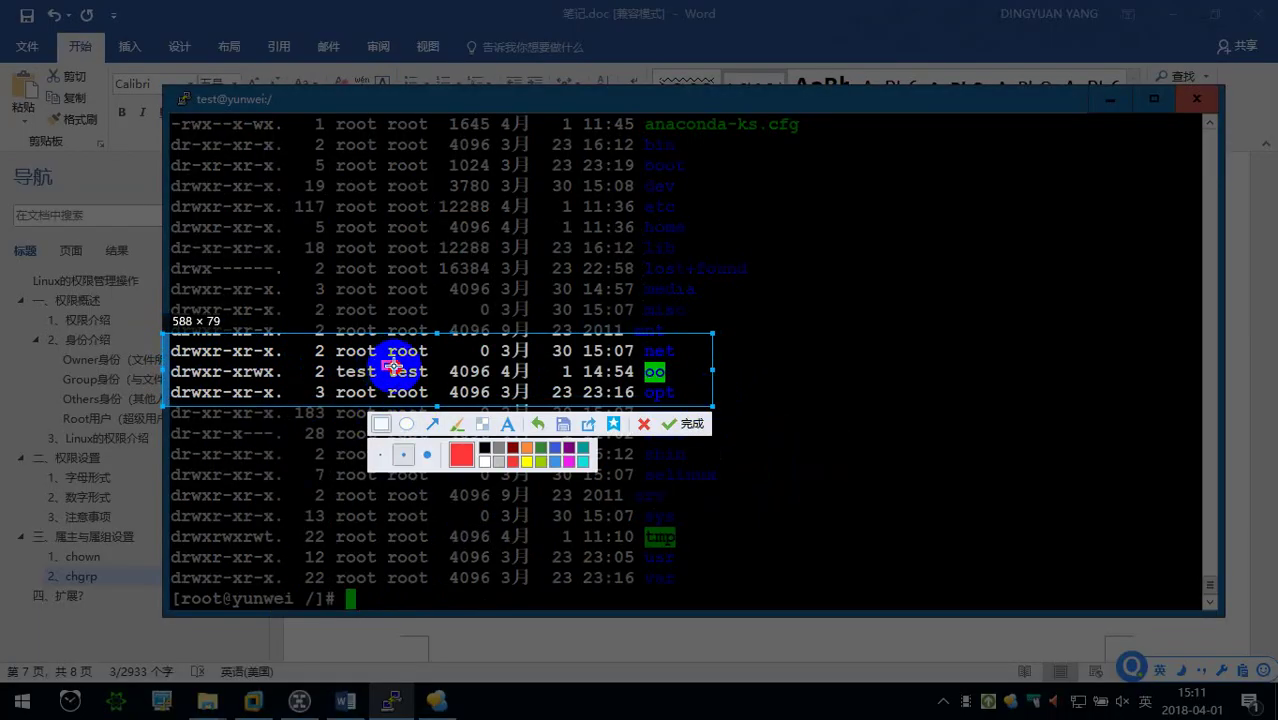
{"action": "left_click_drag", "start_coordinate": [382, 362], "coordinate": [437, 380]}
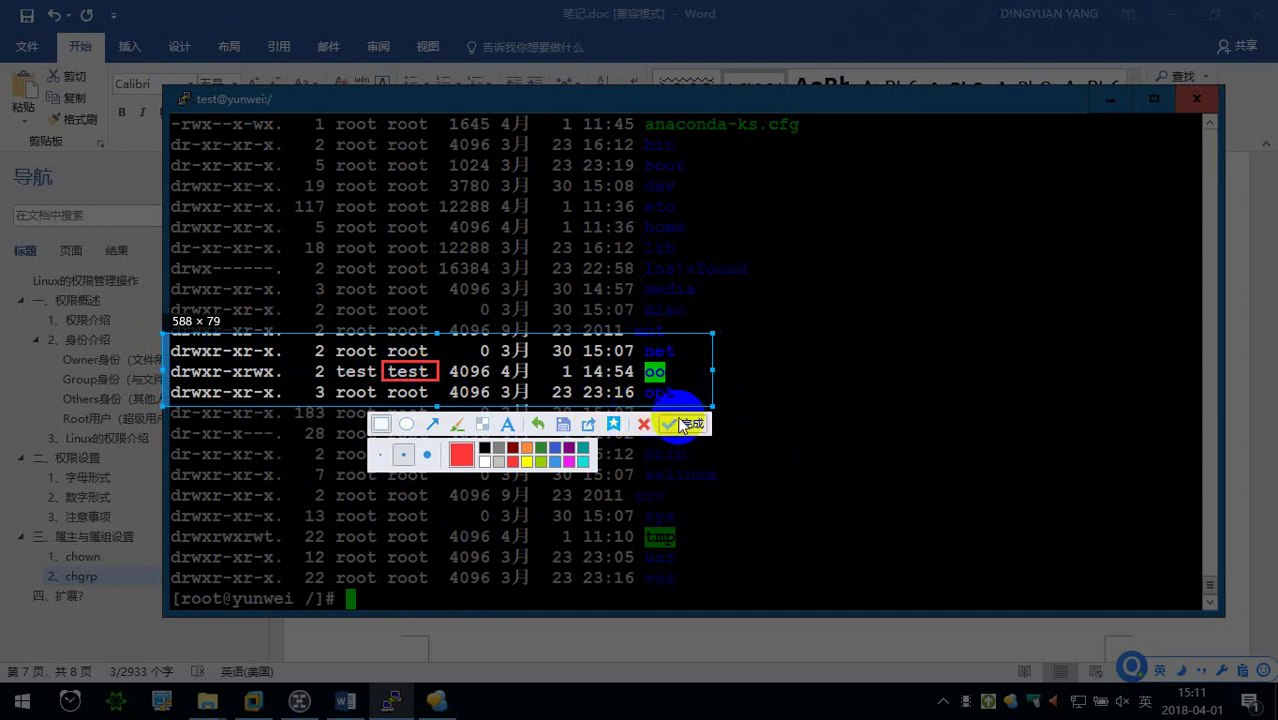
{"action": "left_click", "coordinate": [681, 423]}
Return to Word and place the cursor below the #chgrp command
{"action": "left_click", "coordinate": [611, 622]}
{"action": "scroll", "coordinate": [585, 580], "scroll_direction": "down", "scroll_amount": 1}
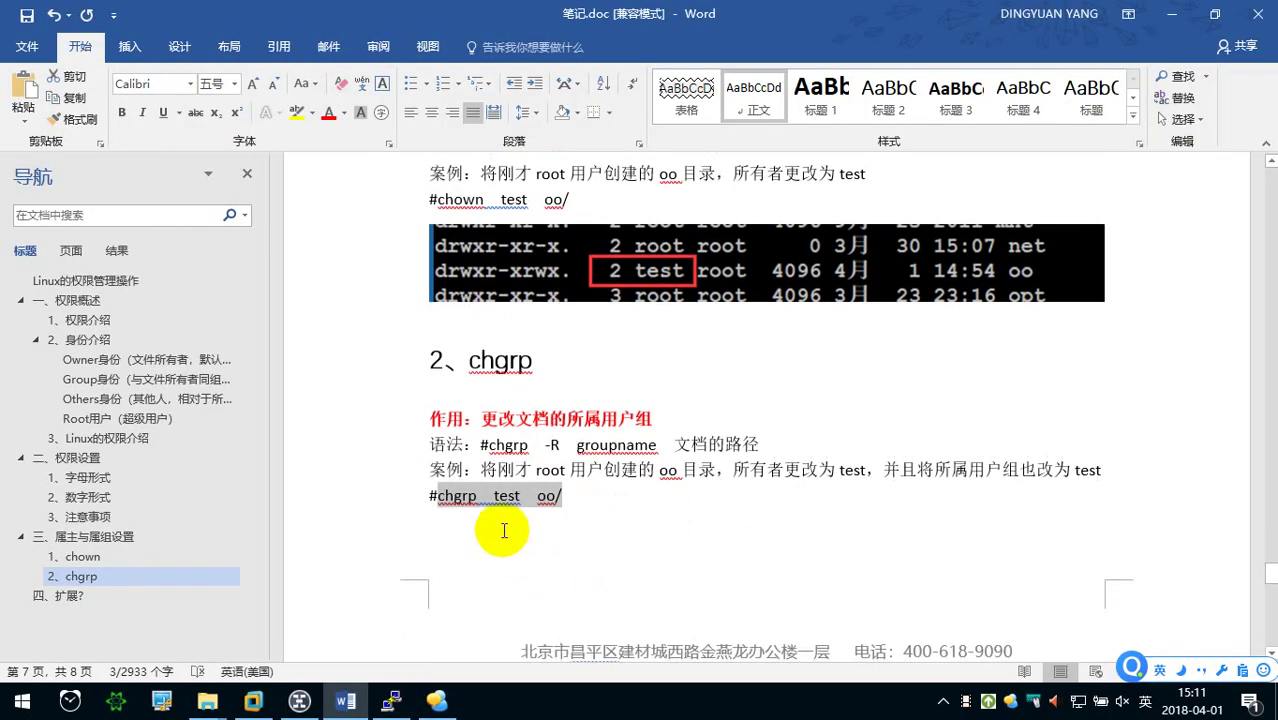
{"action": "left_click", "coordinate": [492, 528]}
{"action": "scroll", "coordinate": [493, 533], "scroll_direction": "down", "scroll_amount": 4}
{"action": "scroll", "coordinate": [493, 533], "scroll_direction": "down", "scroll_amount": 2}
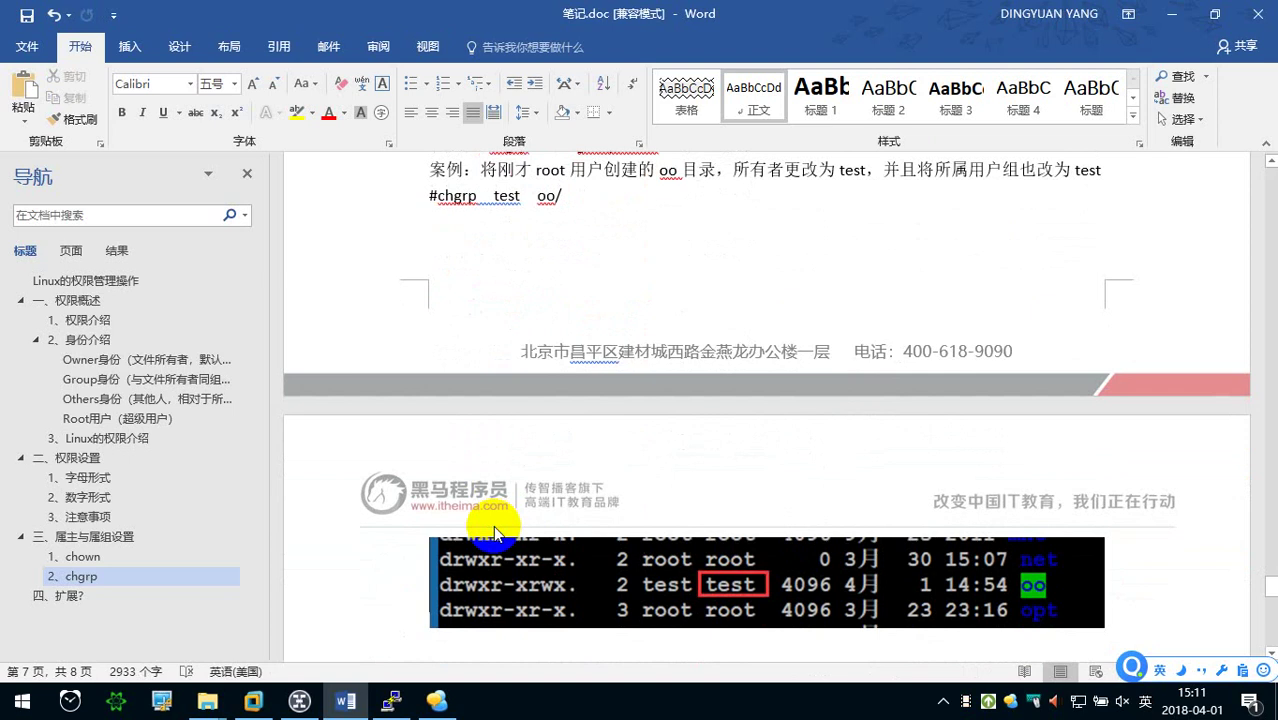
{"action": "scroll", "coordinate": [493, 533], "scroll_direction": "up", "scroll_amount": 3}
{"action": "scroll", "coordinate": [495, 527], "scroll_direction": "up", "scroll_amount": 3}
Scroll through the chown and chgrp notes down to the second screenshot and 四、扩展？ heading
{"action": "scroll", "coordinate": [495, 527], "scroll_direction": "up", "scroll_amount": 2}
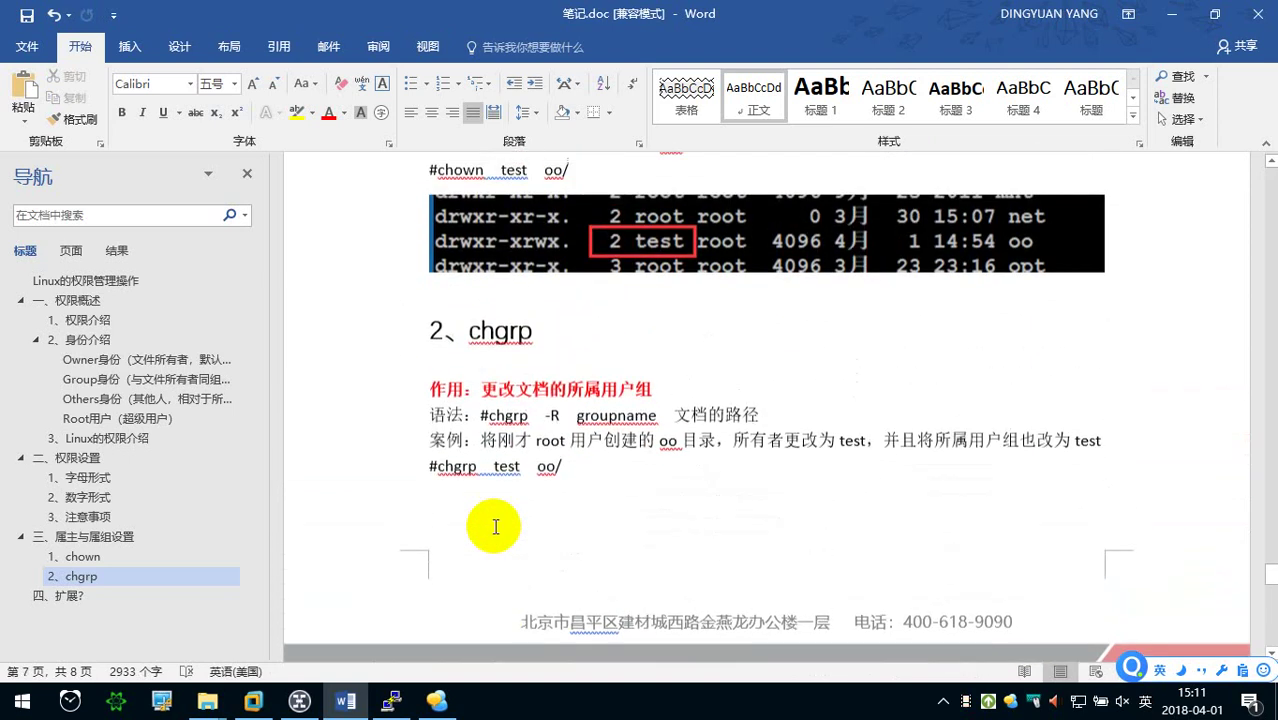
{"action": "scroll", "coordinate": [505, 445], "scroll_direction": "up", "scroll_amount": 2}
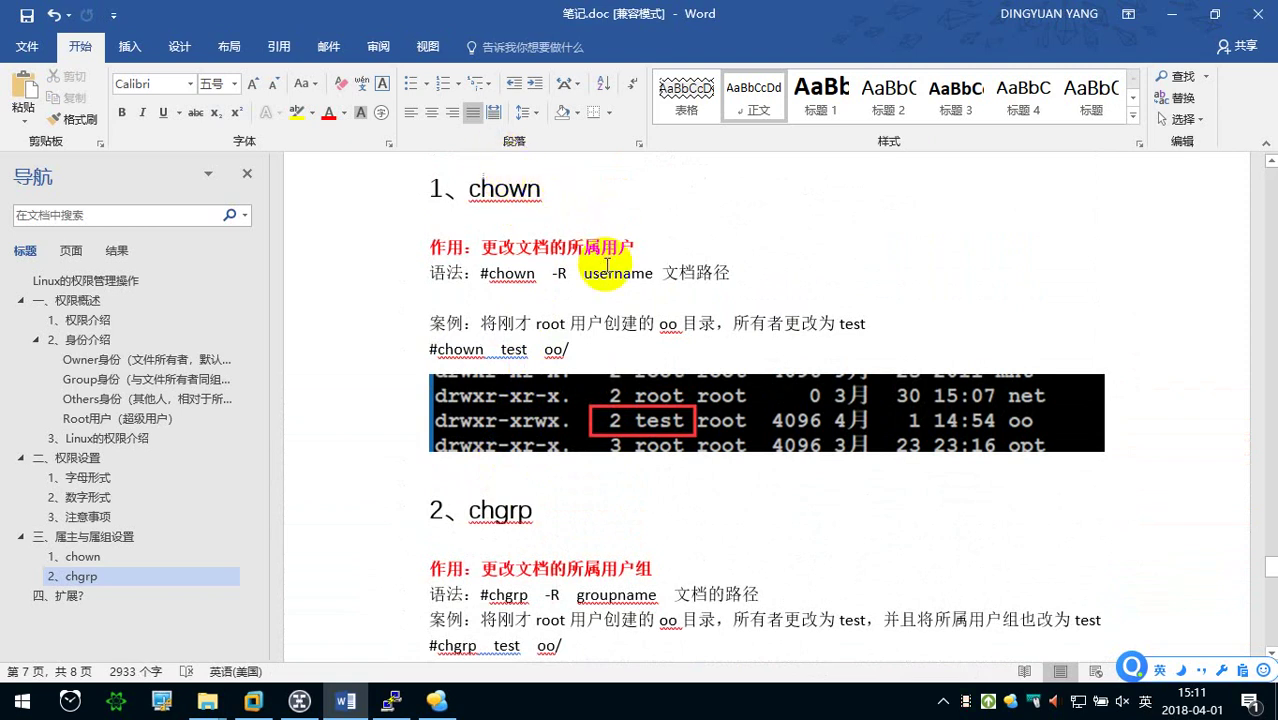
{"action": "scroll", "coordinate": [586, 328], "scroll_direction": "down", "scroll_amount": 2}
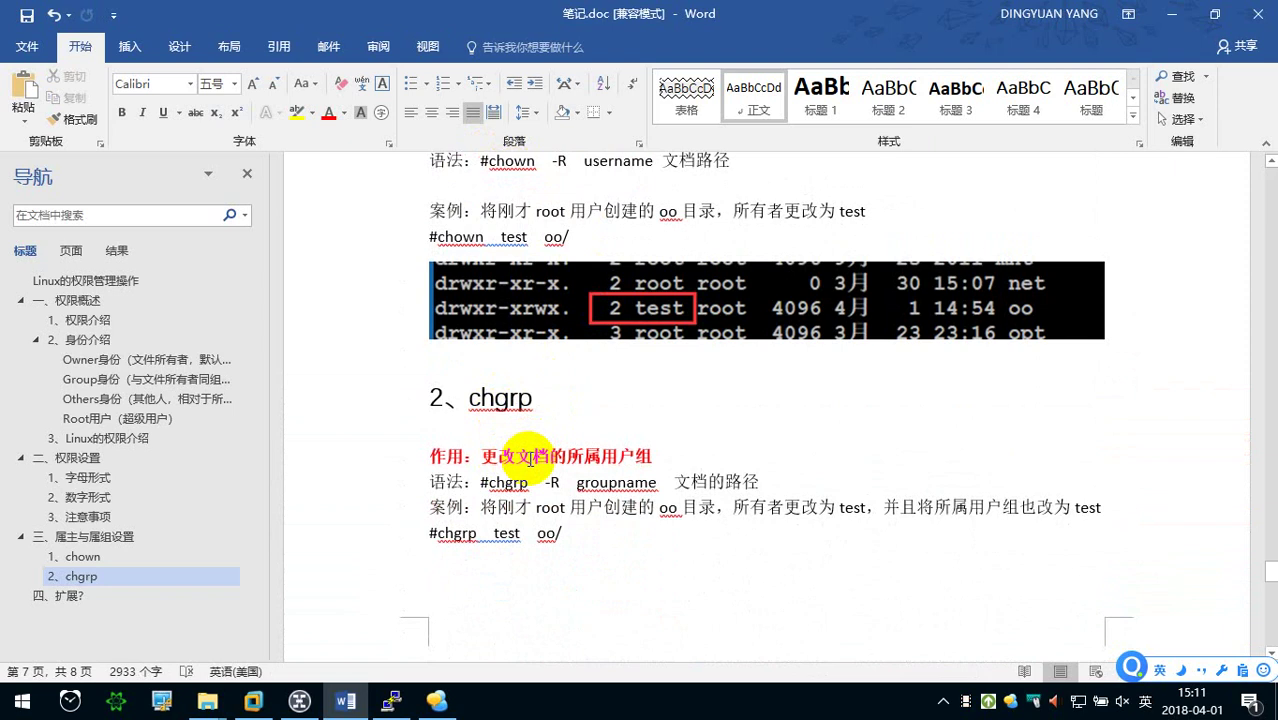
{"action": "scroll", "coordinate": [530, 459], "scroll_direction": "up", "scroll_amount": 2}
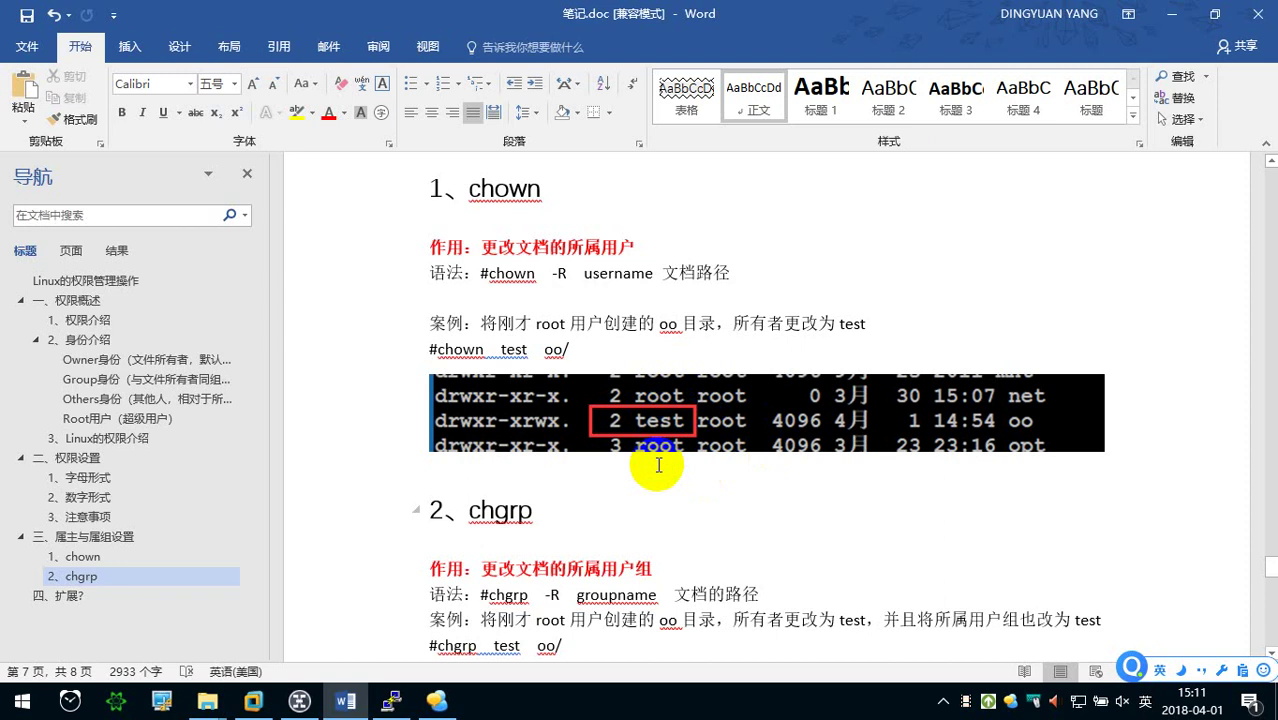
{"action": "scroll", "coordinate": [600, 480], "scroll_direction": "down", "scroll_amount": 1}
{"action": "scroll", "coordinate": [597, 440], "scroll_direction": "down", "scroll_amount": 1}
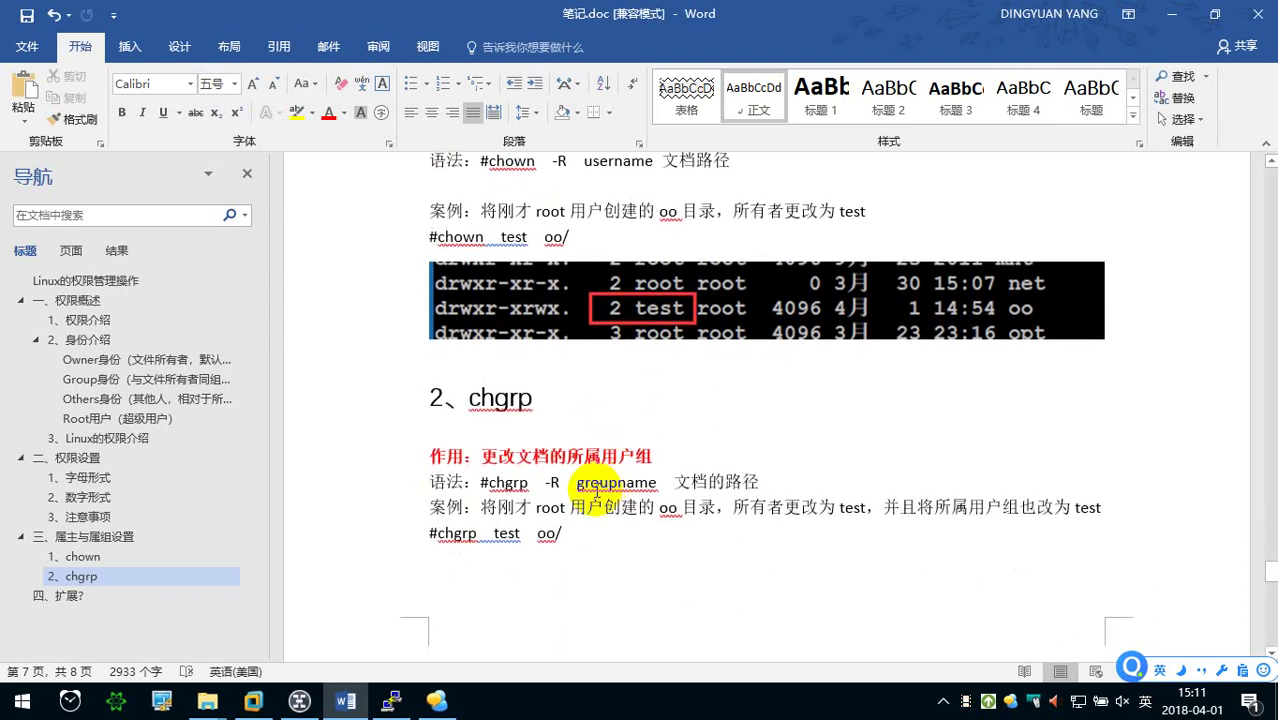
{"action": "scroll", "coordinate": [595, 489], "scroll_direction": "down", "scroll_amount": 1}
{"action": "scroll", "coordinate": [595, 489], "scroll_direction": "up", "scroll_amount": 3}
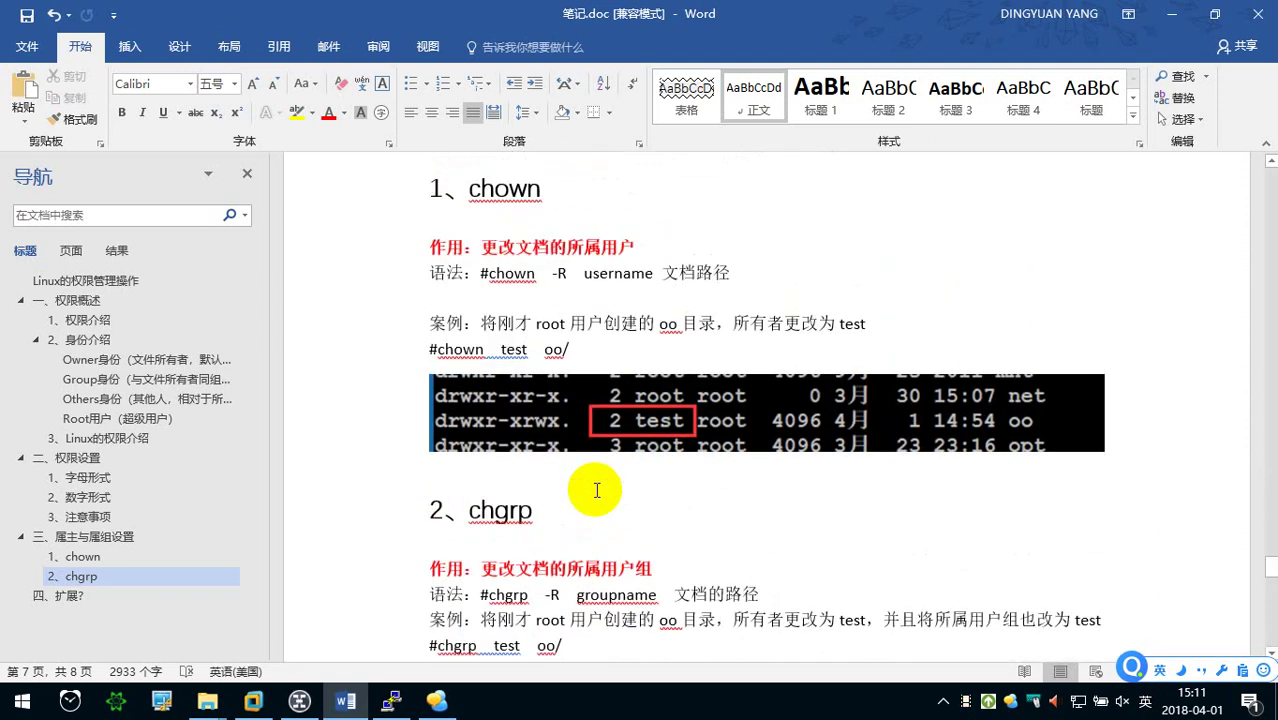
{"action": "scroll", "coordinate": [597, 490], "scroll_direction": "down", "scroll_amount": 1}
{"action": "scroll", "coordinate": [597, 490], "scroll_direction": "up", "scroll_amount": 2}
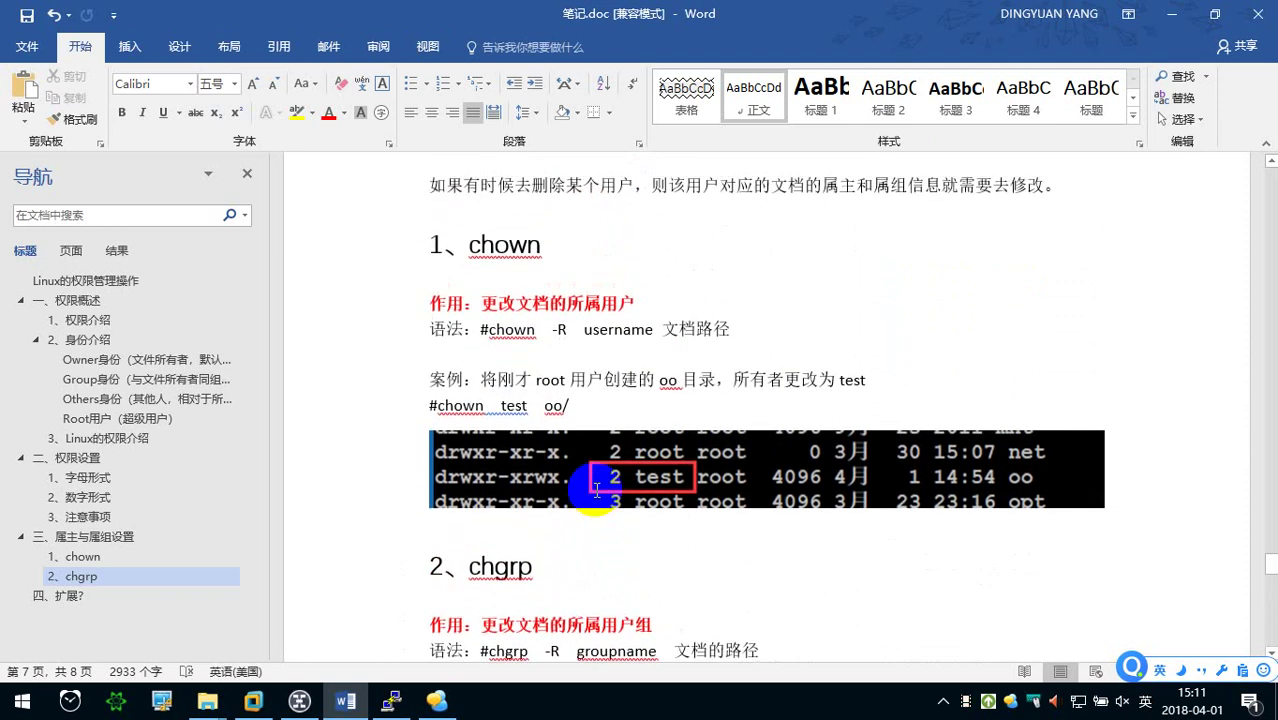
{"action": "scroll", "coordinate": [590, 482], "scroll_direction": "down", "scroll_amount": 1}
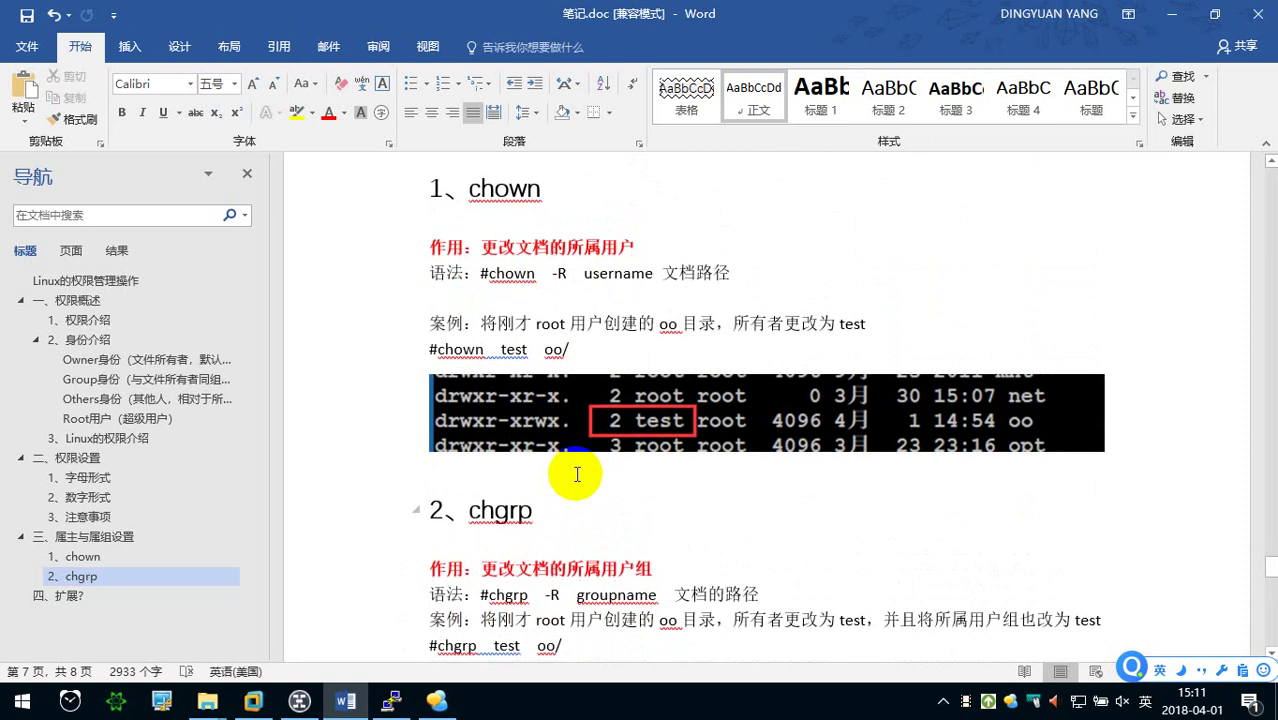
{"action": "left_click", "coordinate": [642, 413]}
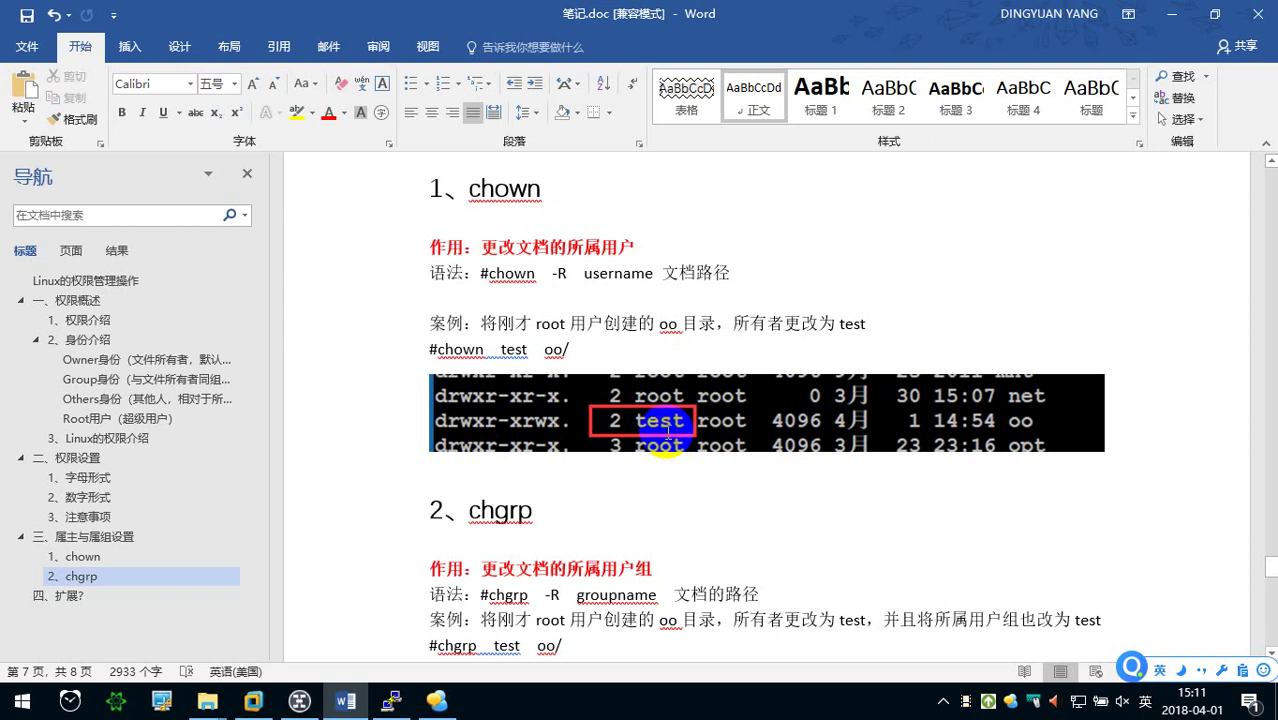
{"action": "scroll", "coordinate": [668, 433], "scroll_direction": "down", "scroll_amount": 4}
{"action": "scroll", "coordinate": [668, 433], "scroll_direction": "down", "scroll_amount": 5}
{"action": "scroll", "coordinate": [600, 410], "scroll_direction": "down", "scroll_amount": 4}
{"action": "scroll", "coordinate": [531, 389], "scroll_direction": "down", "scroll_amount": 2}
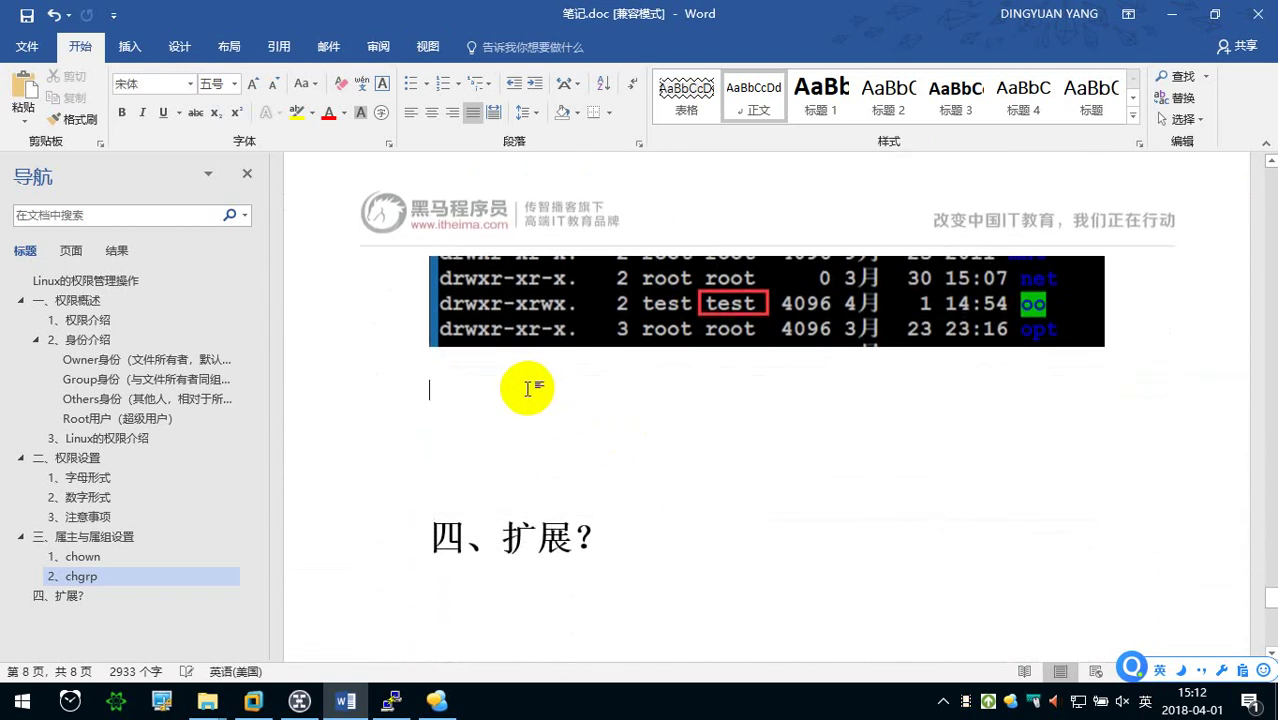
Type '思考，如何通过一个命令实现既可以更改所属的用户，也可以修改所属的用户组呢？' below the screenshot
{"action": "key", "text": "Return"}
{"action": "type", "text": "s"}
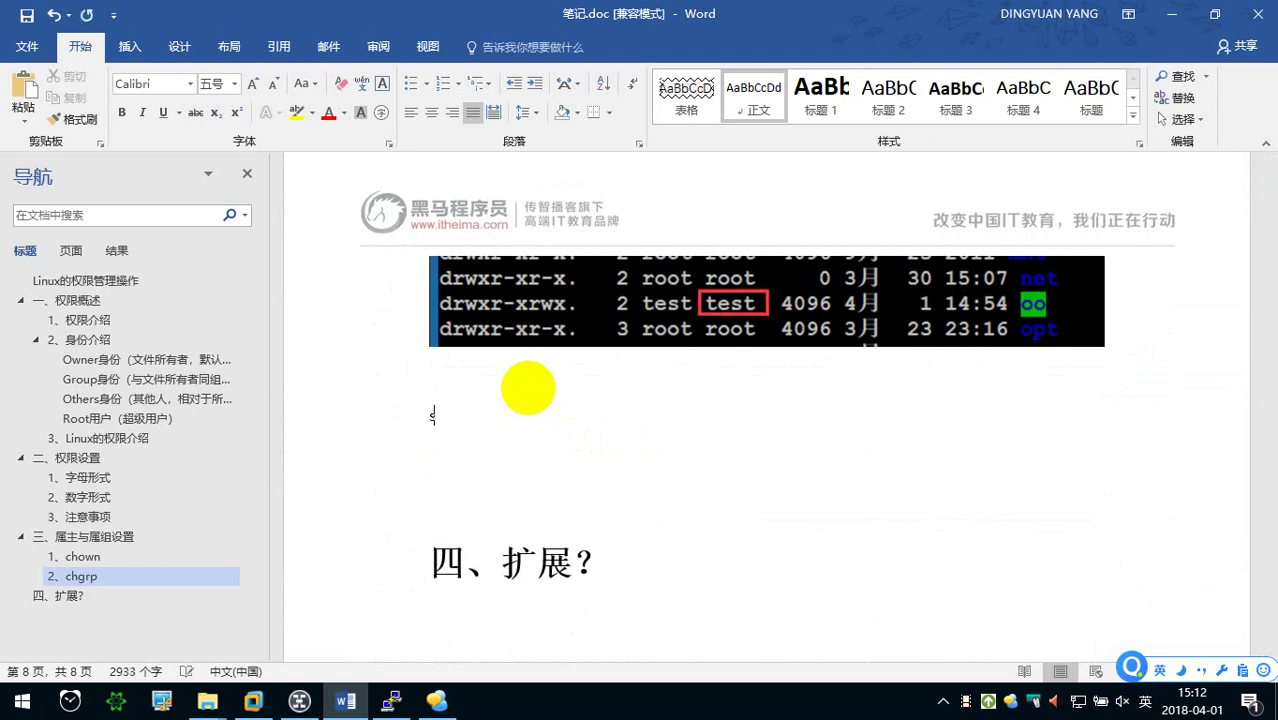
{"action": "type", "text": "ikao,"}
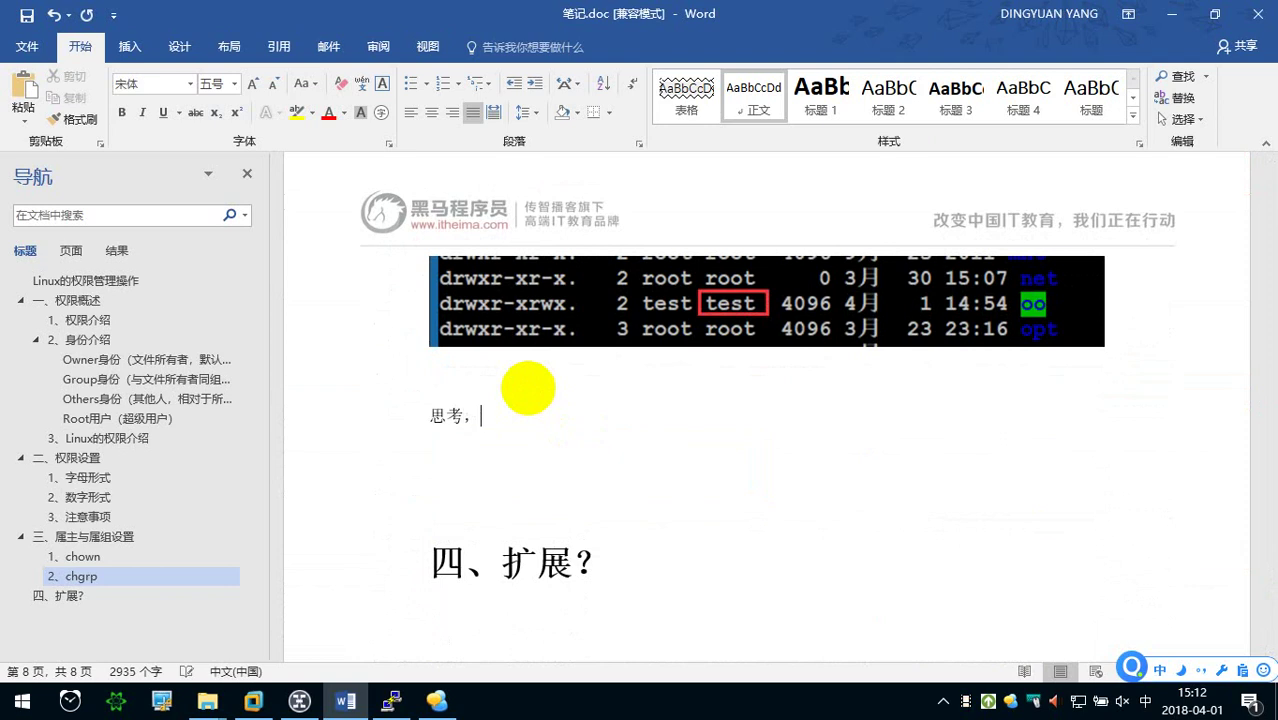
{"action": "type", "text": "rug"}
{"action": "key", "text": "BackSpace"}
{"action": "type", "text": "h"}
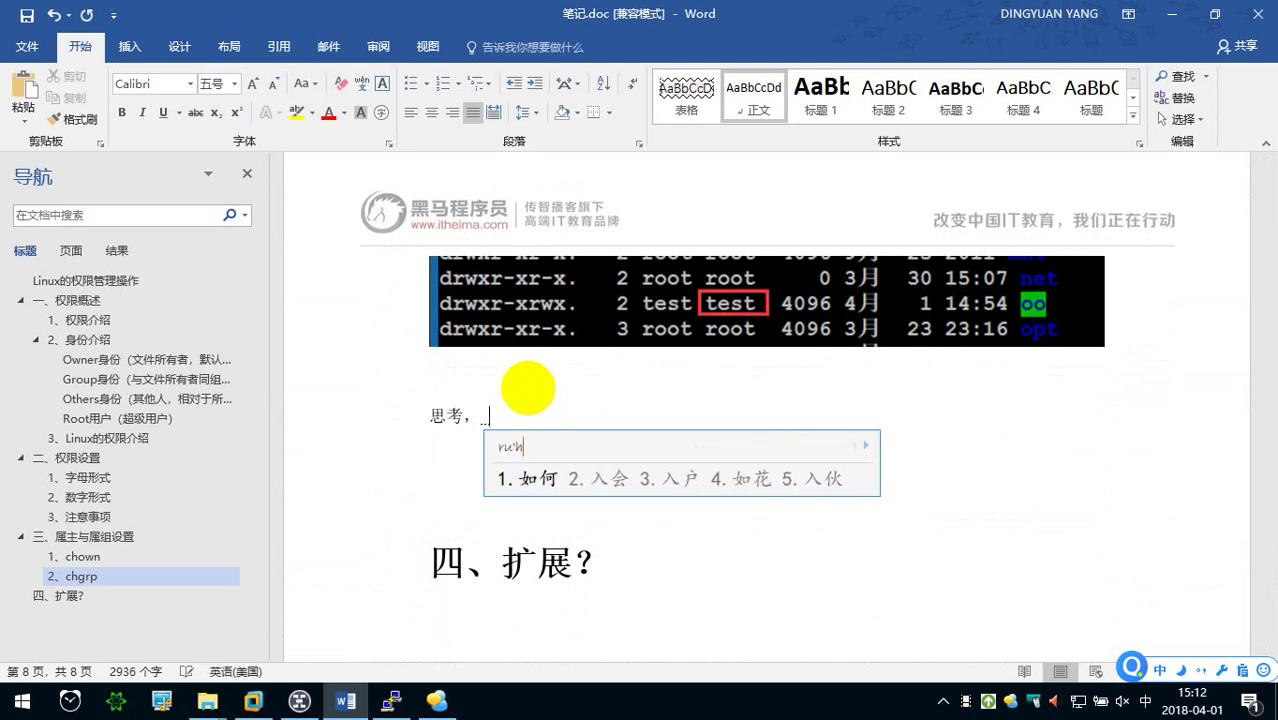
{"action": "type", "text": " tongg yige mingling shixian"}
{"action": "key", "text": "space"}
{"action": "type", "text": "c"}
{"action": "key", "text": "BackSpace"}
{"action": "key", "text": "BackSpace"}
{"action": "key", "text": "BackSpace"}
{"action": "type", "text": "jikeyi"}
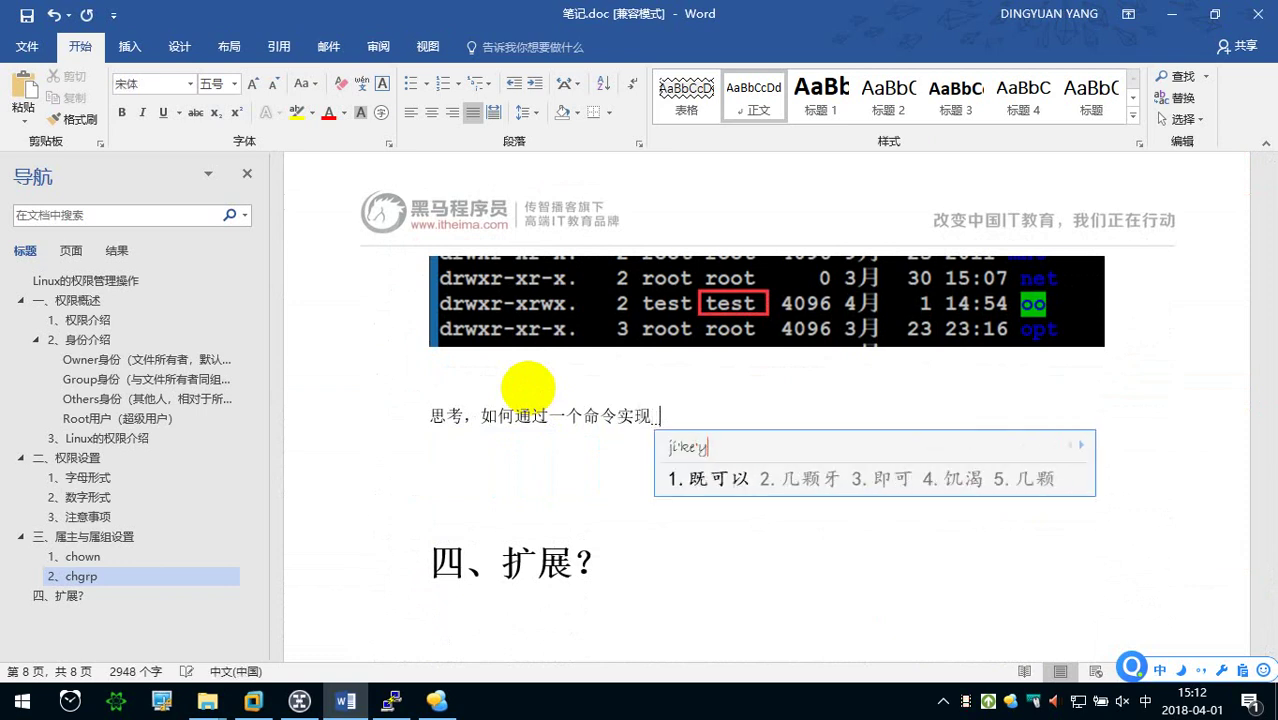
{"action": "key", "text": "space"}
{"action": "type", "text": "genggai suoshu"}
{"action": "key", "text": "space"}
{"action": "type", "text": "de yonghu"}
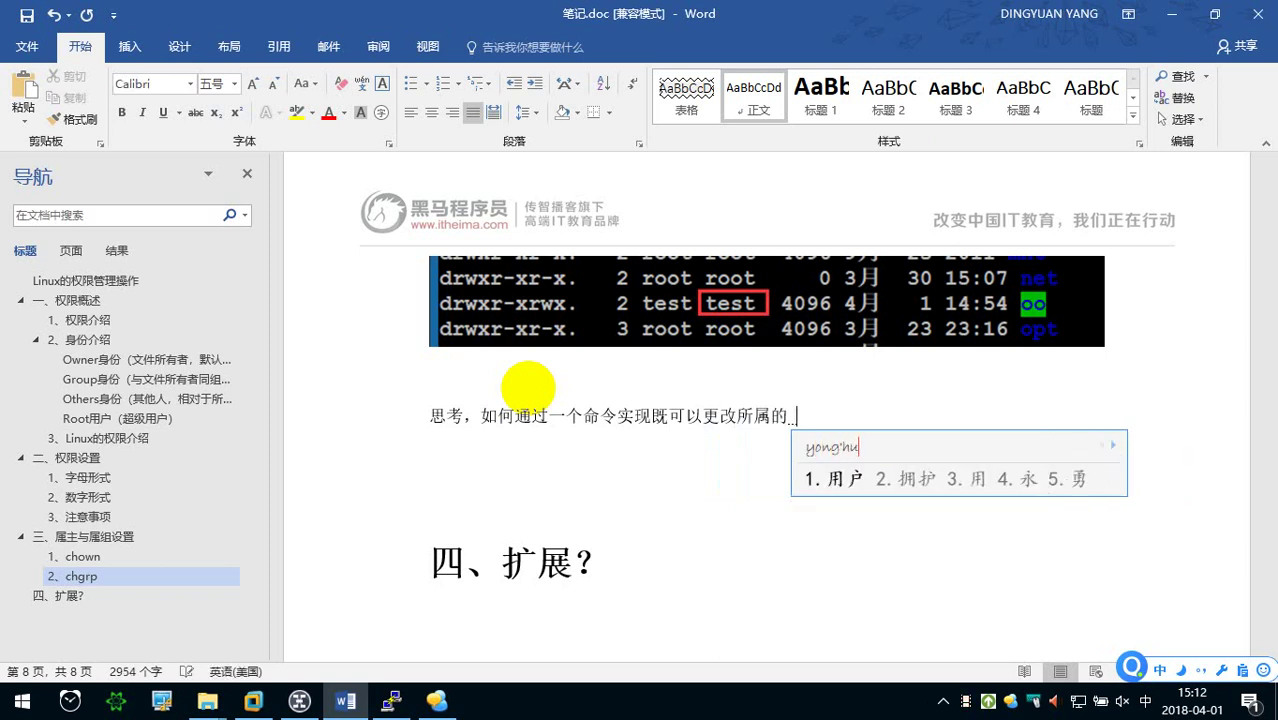
{"action": "type", "text": ",ye keyi xiugai"}
{"action": "key", "text": "space"}
{"action": "type", "text": "suoshu de yonghuzu"}
{"action": "key", "text": "space"}
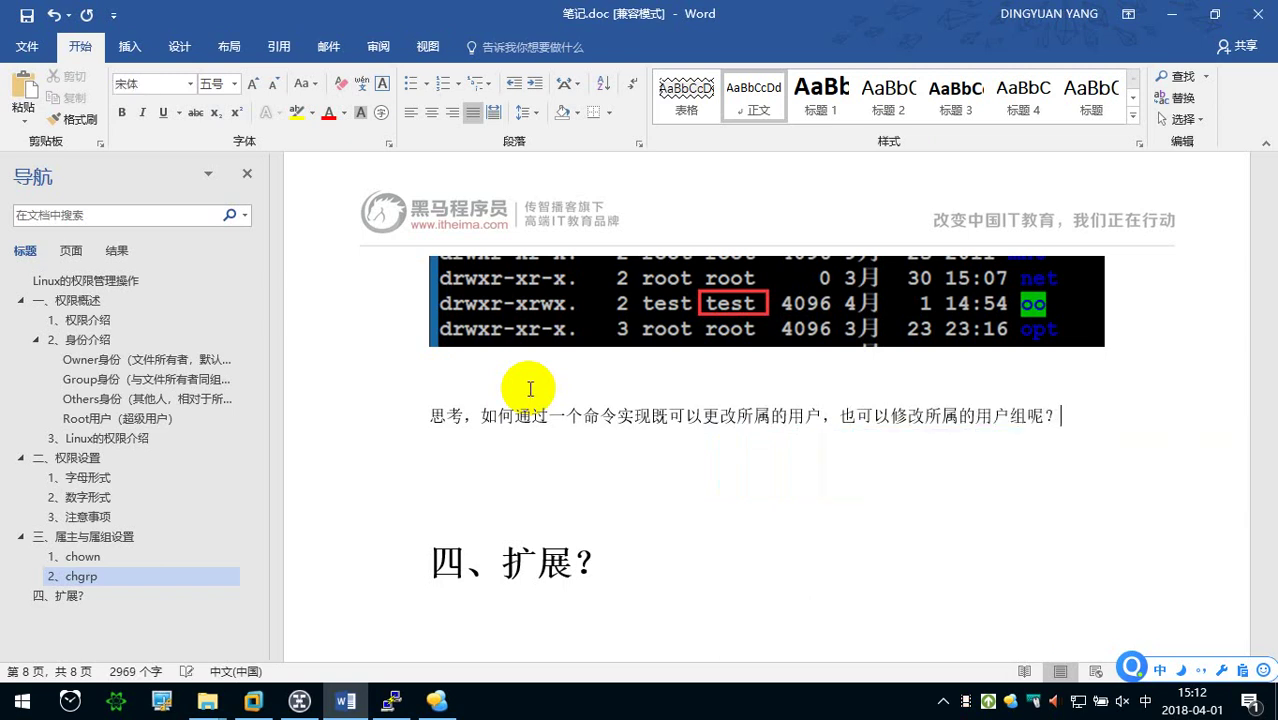
{"action": "key", "text": "Return"}
Append （重点） to the 1、chown heading
{"action": "scroll", "coordinate": [529, 386], "scroll_direction": "down", "scroll_amount": 1}
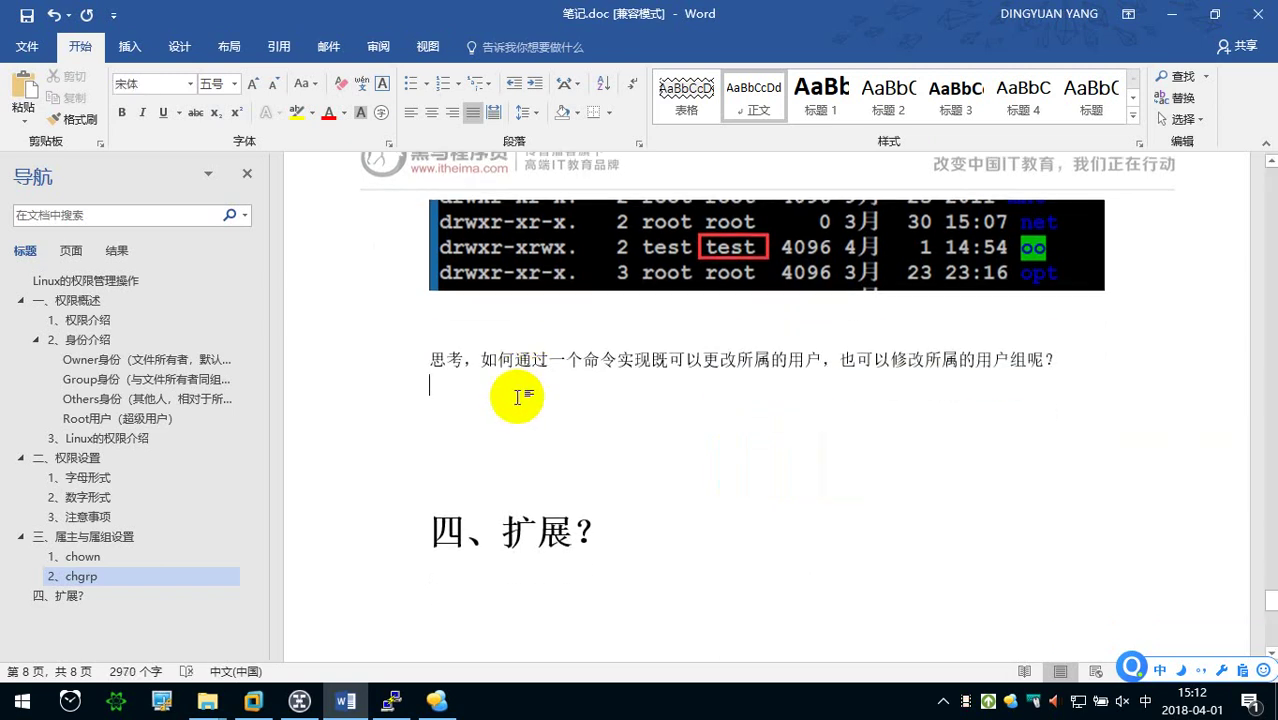
{"action": "scroll", "coordinate": [519, 397], "scroll_direction": "up", "scroll_amount": 2}
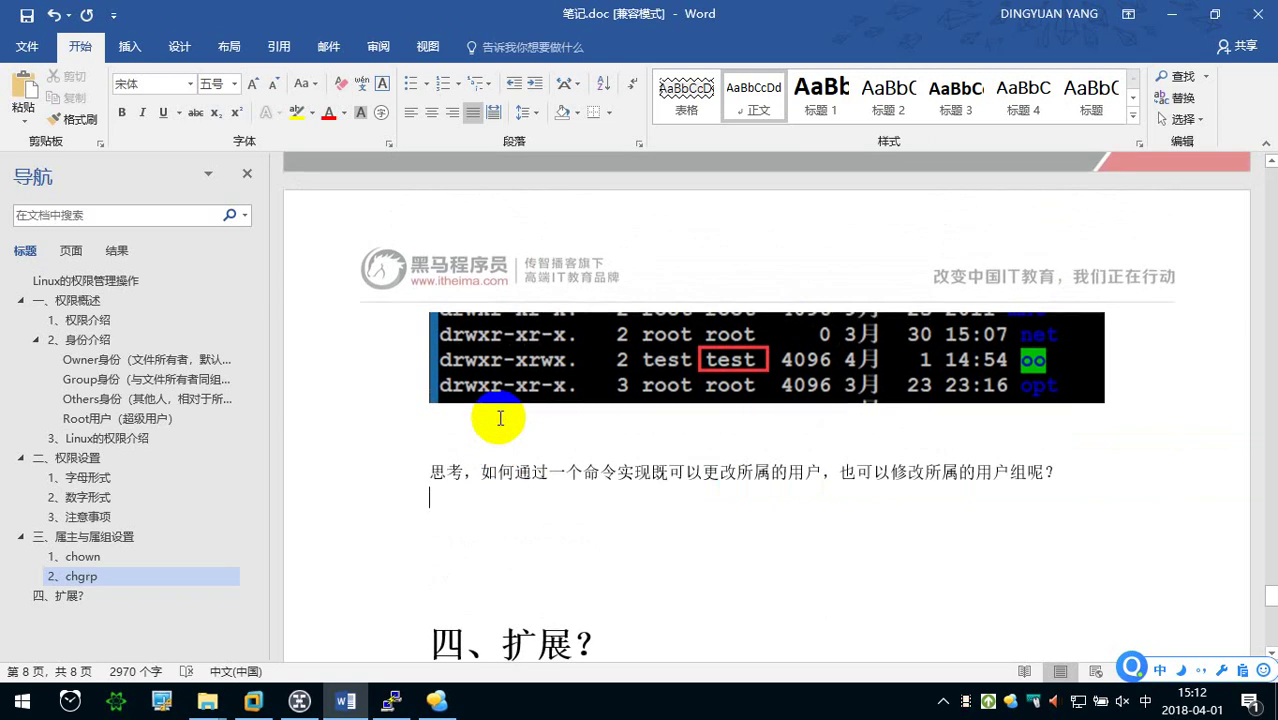
{"action": "scroll", "coordinate": [500, 418], "scroll_direction": "up", "scroll_amount": 4}
{"action": "scroll", "coordinate": [500, 418], "scroll_direction": "up", "scroll_amount": 5}
{"action": "scroll", "coordinate": [505, 500], "scroll_direction": "up", "scroll_amount": 6}
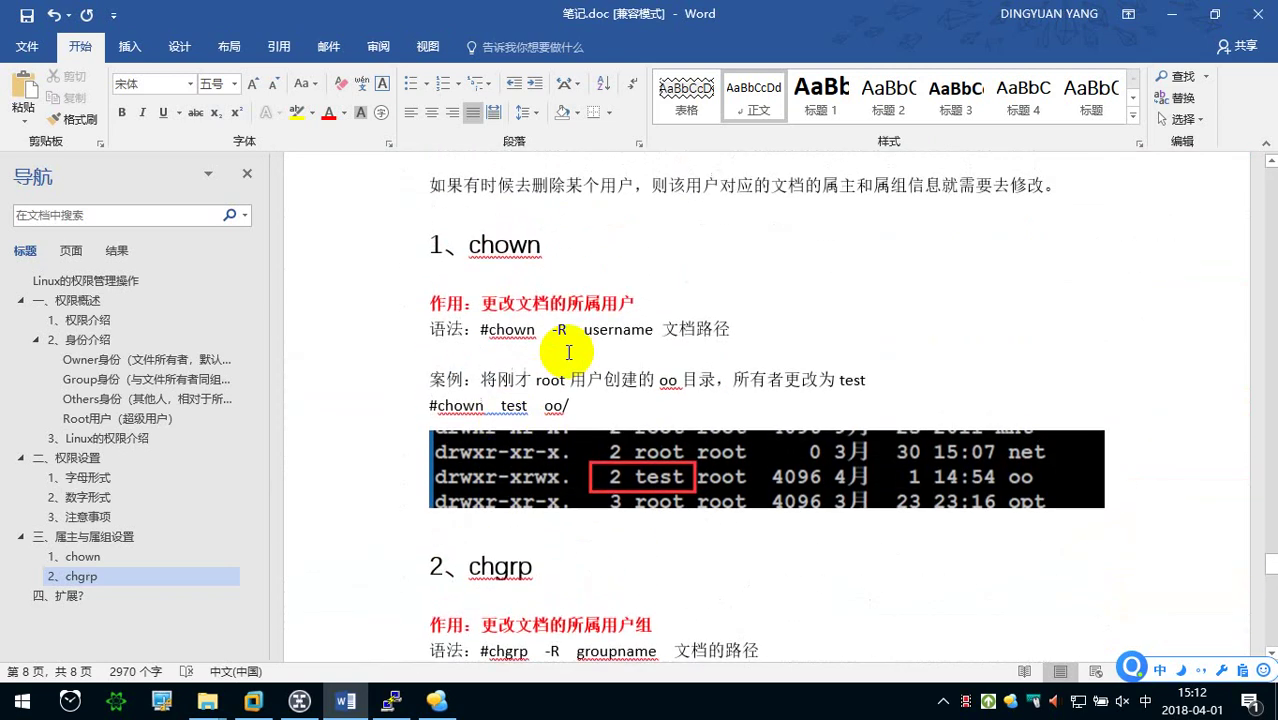
{"action": "left_click", "coordinate": [590, 253]}
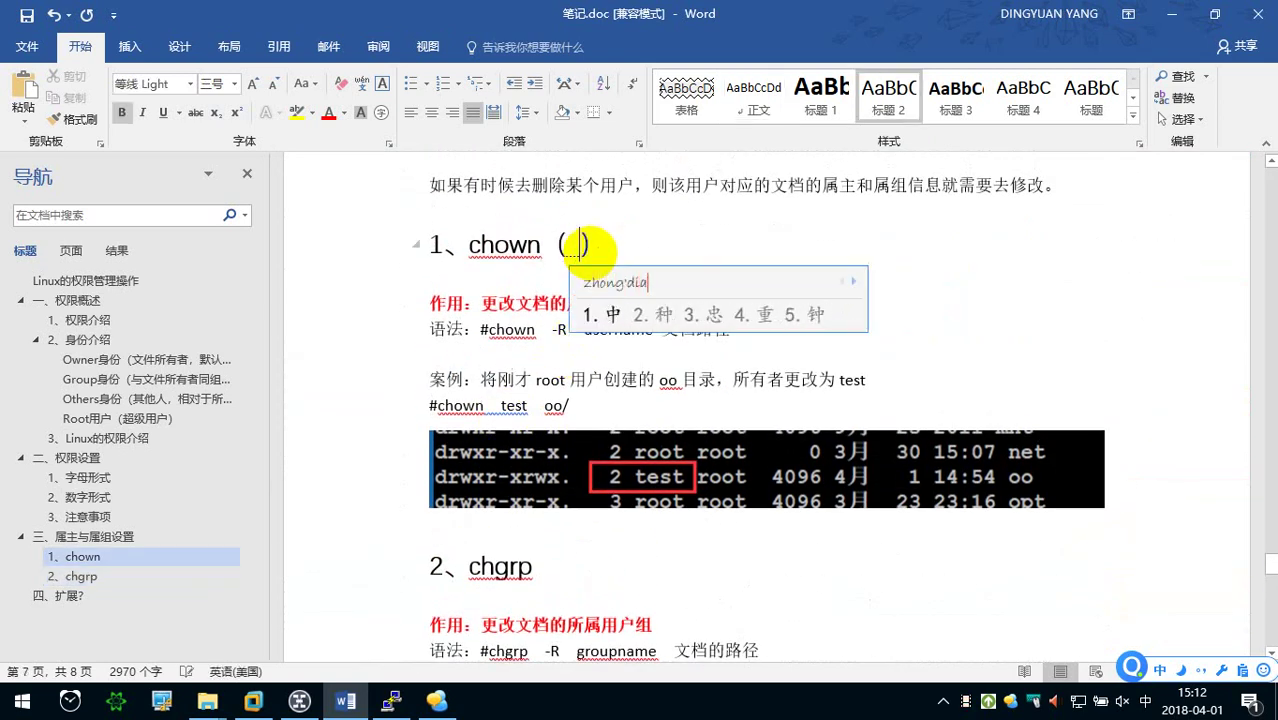
{"action": "type", "text": "重点"}
Append （了解） to the 2、chgrp heading
{"action": "left_click", "coordinate": [578, 568]}
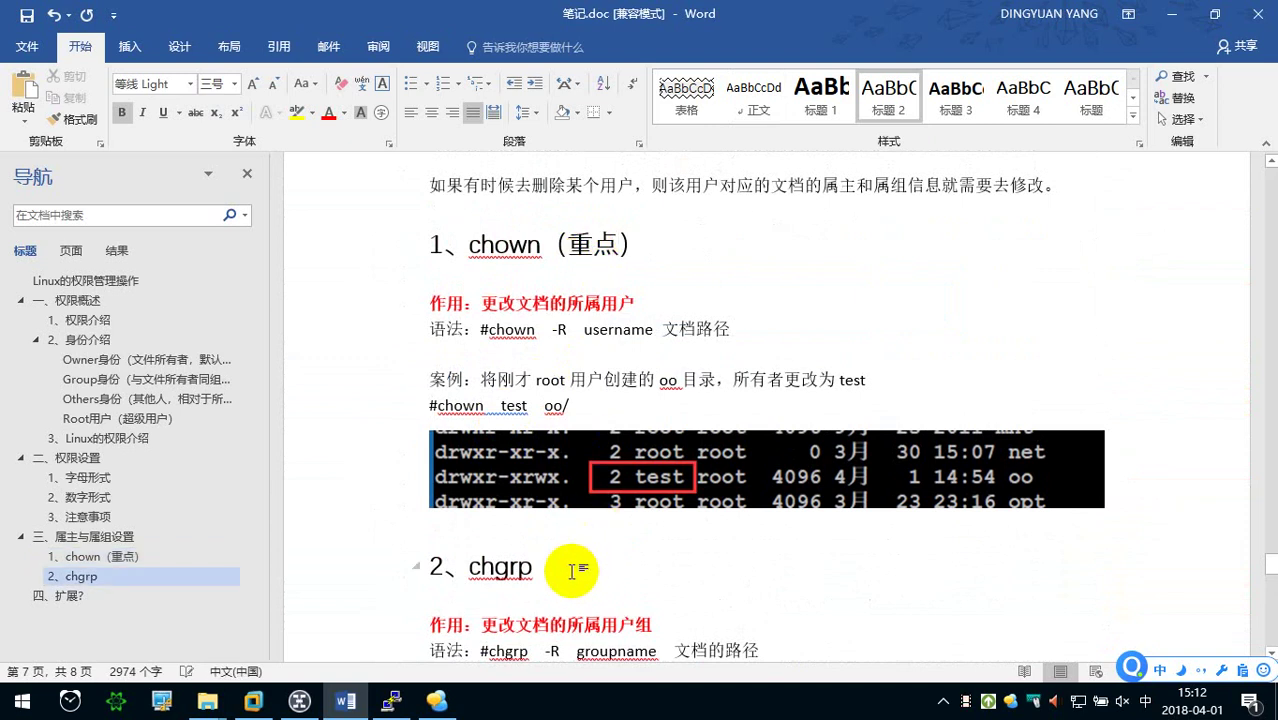
{"action": "type", "text": "()"}
{"action": "key", "text": "Left"}
{"action": "type", "text": "liaoj了解"}
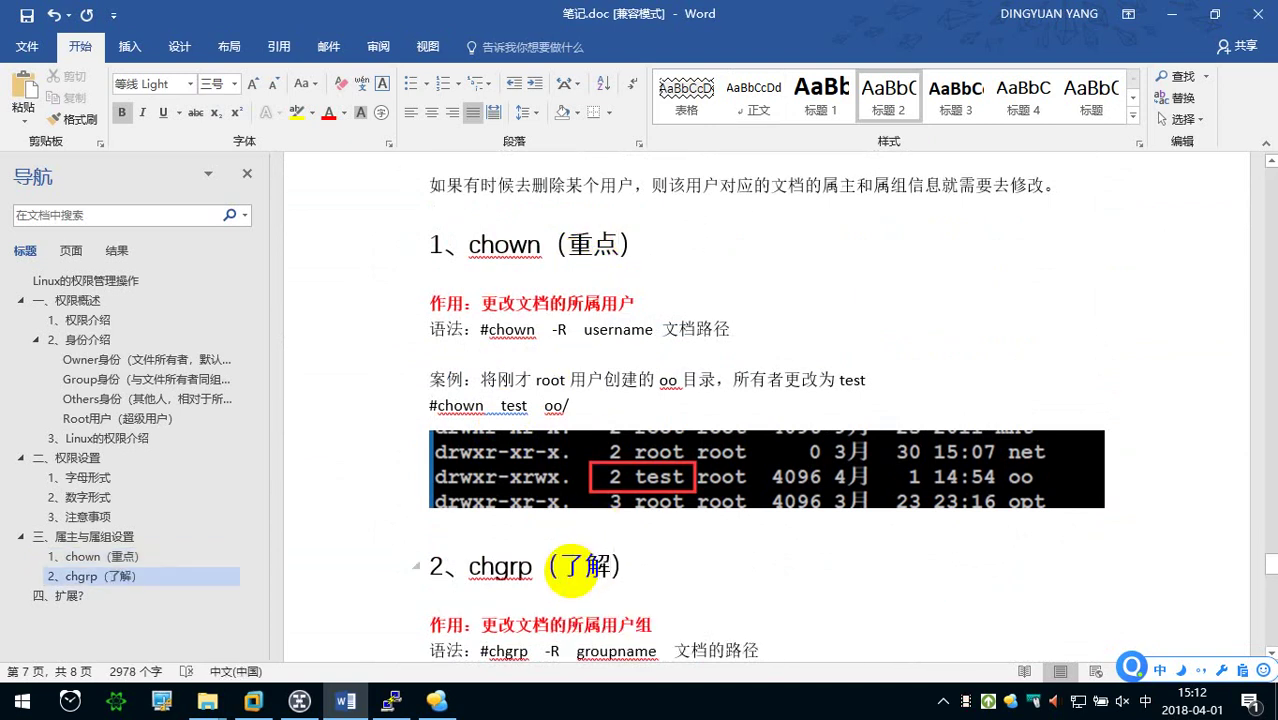
{"action": "scroll", "coordinate": [573, 568], "scroll_direction": "down", "scroll_amount": 3}
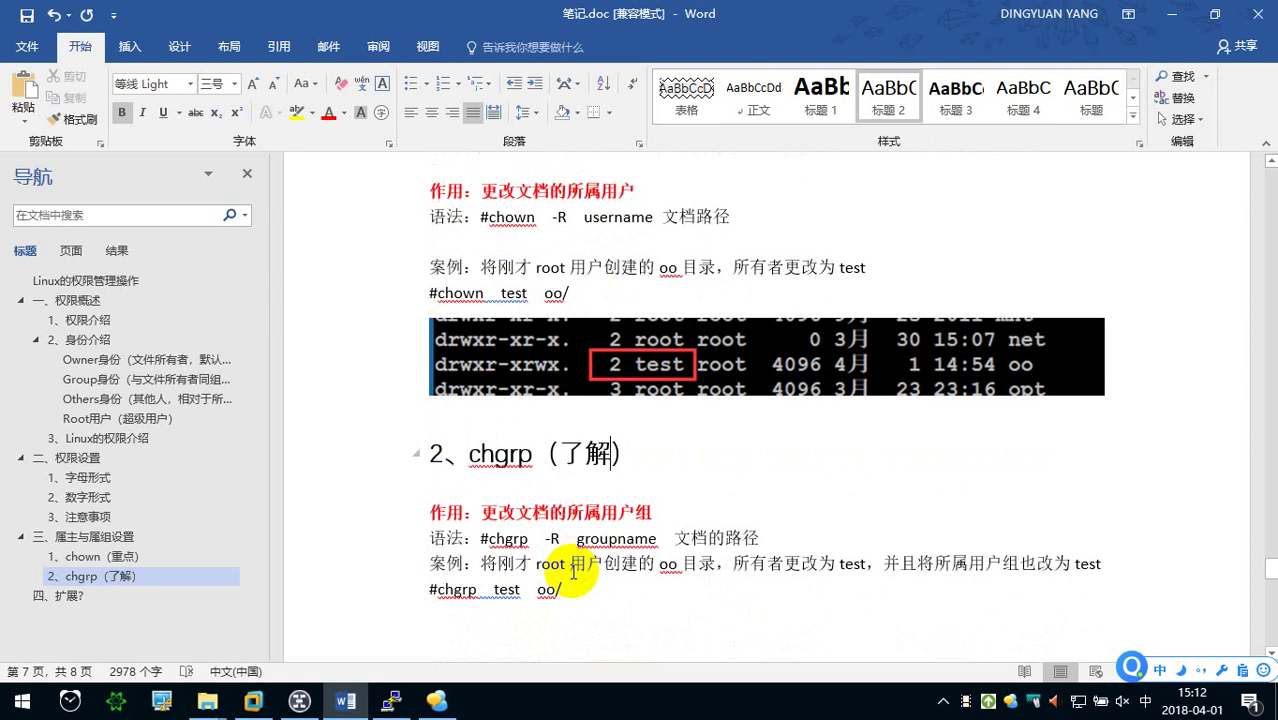
{"action": "scroll", "coordinate": [573, 572], "scroll_direction": "down", "scroll_amount": 3}
{"action": "scroll", "coordinate": [573, 572], "scroll_direction": "down", "scroll_amount": 6}
{"action": "scroll", "coordinate": [573, 572], "scroll_direction": "up", "scroll_amount": 5}
{"action": "scroll", "coordinate": [579, 563], "scroll_direction": "up", "scroll_amount": 7}
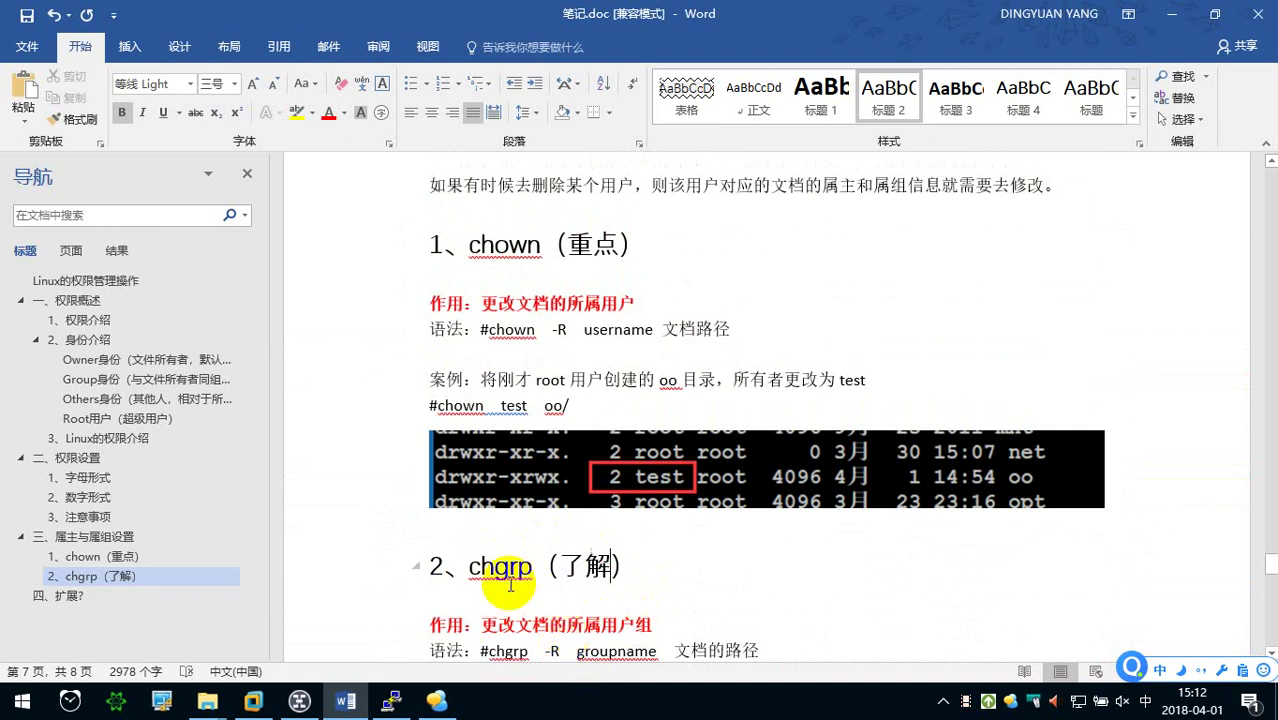
{"action": "left_click", "coordinate": [611, 566]}
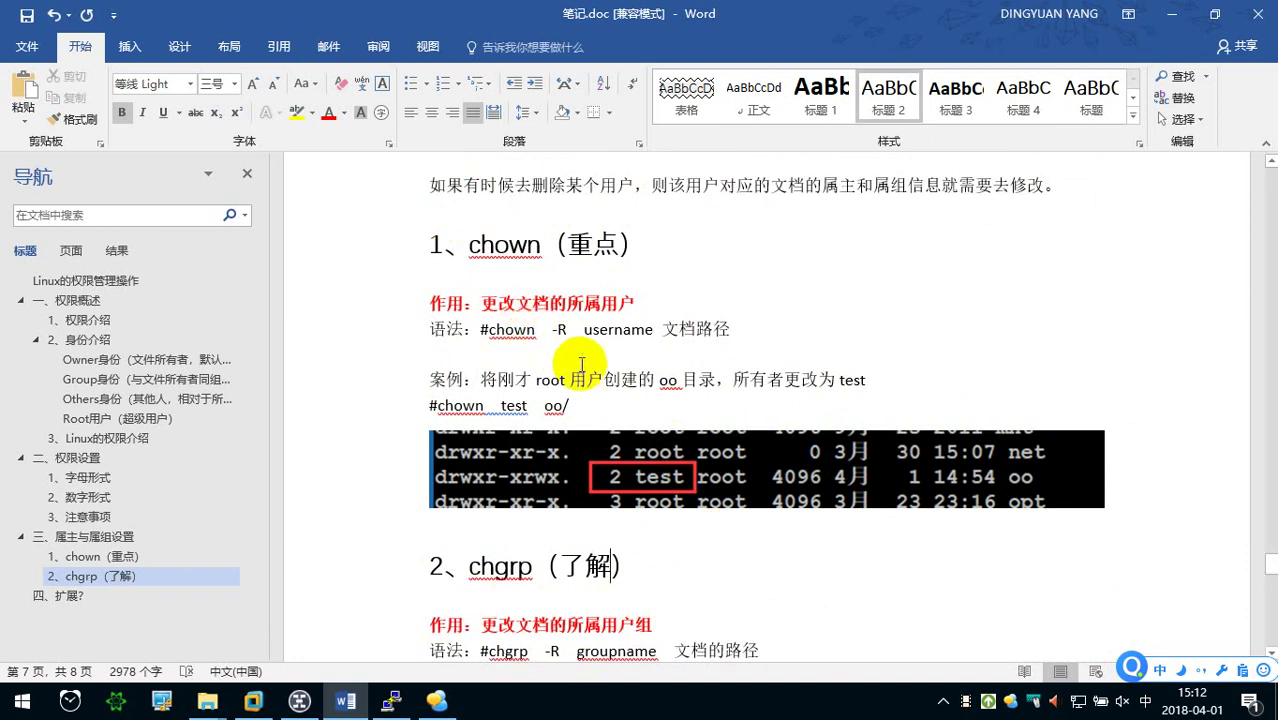
{"action": "scroll", "coordinate": [540, 370], "scroll_direction": "down", "scroll_amount": 3}
Answer the 思考 question with 答：可以实现的，通过chown命令
{"action": "scroll", "coordinate": [545, 400], "scroll_direction": "down", "scroll_amount": 3}
{"action": "scroll", "coordinate": [553, 426], "scroll_direction": "down", "scroll_amount": 3}
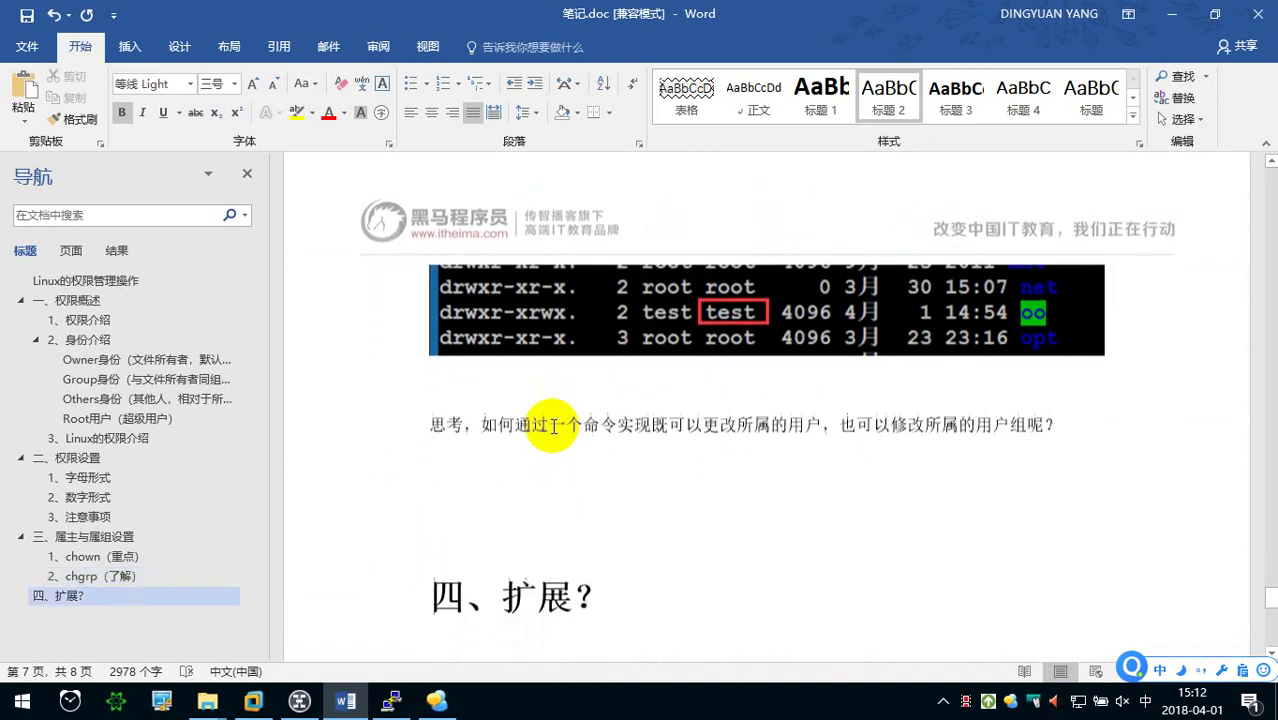
{"action": "left_click", "coordinate": [478, 440]}
{"action": "type", "text": "da"}
{"action": "type", "text": "答："}
{"action": "type", "text": "可以实现的，"}
{"action": "type", "text": "通过"}
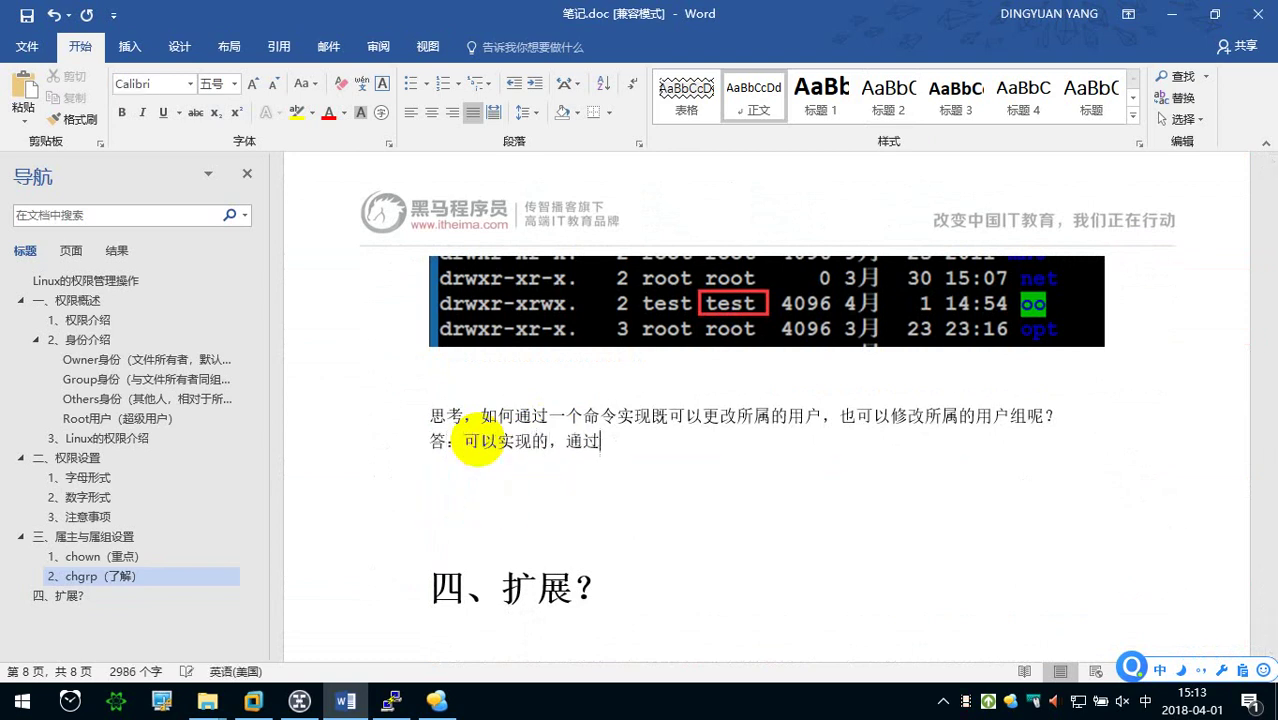
{"action": "type", "text": "chown"}
{"action": "key", "text": "Return"}
{"action": "type", "text": "mi"}
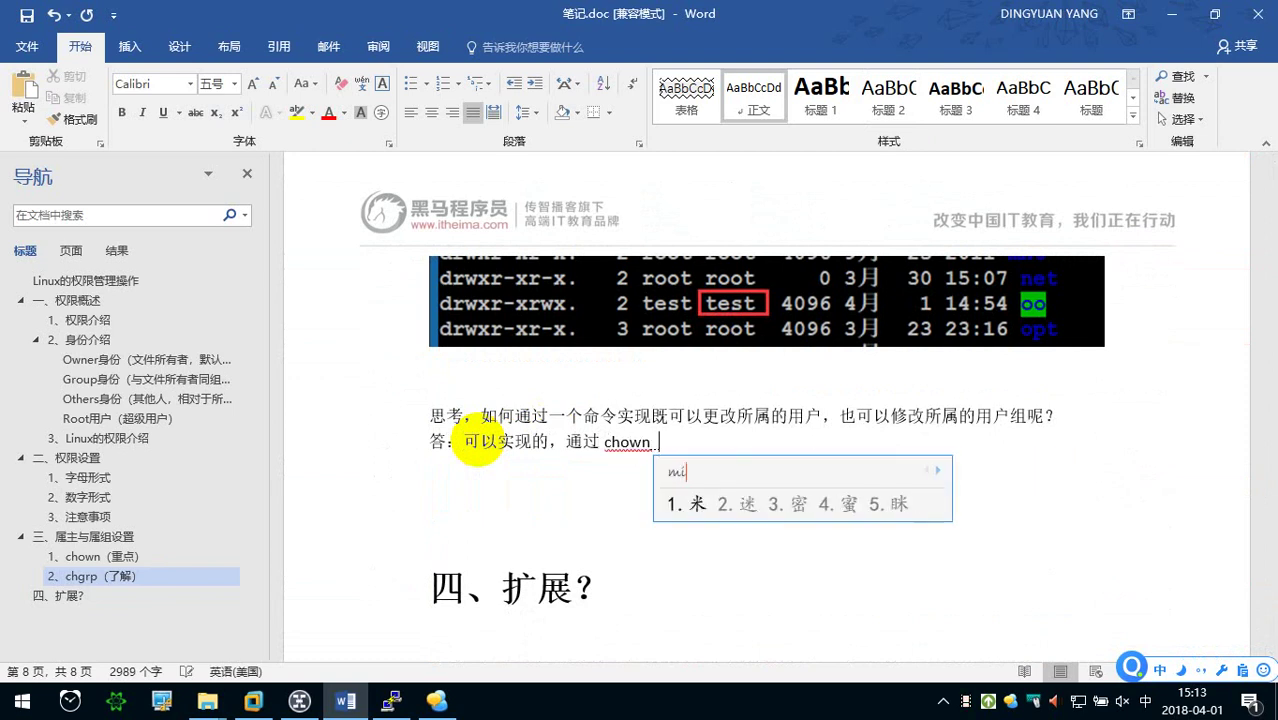
{"action": "type", "text": "命令，语法"}
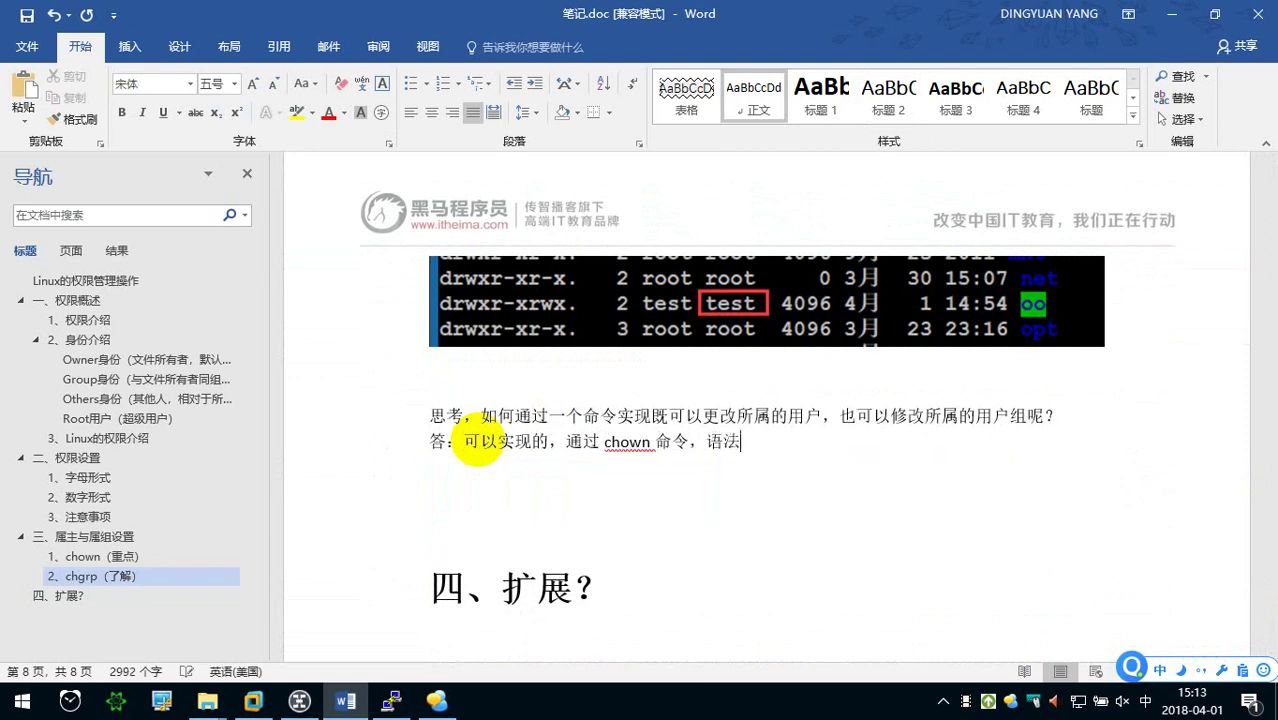
{"action": "key", "text": "BackSpace"}
On a new line, write 语法：#chown -R username:groupname 文档路径
{"action": "key", "text": "Return"}
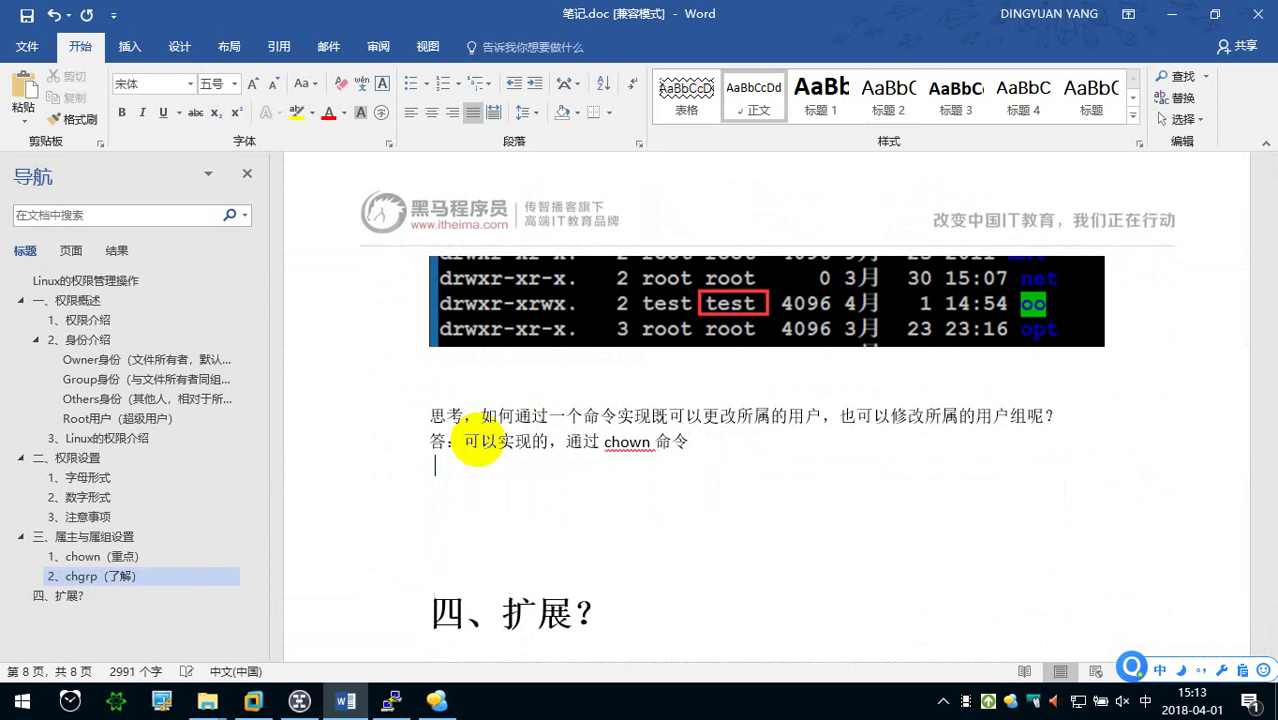
{"action": "type", "text": "y"}
{"action": "type", "text": "ufa"}
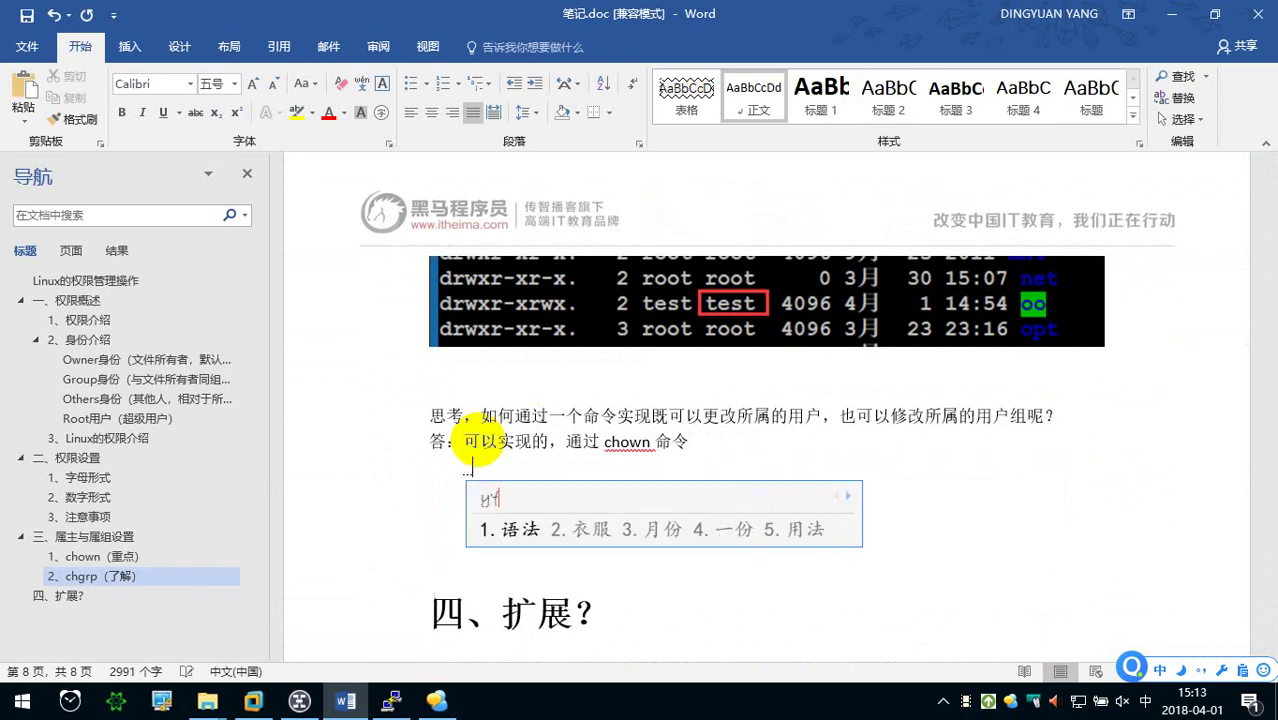
{"action": "key", "text": "space"}
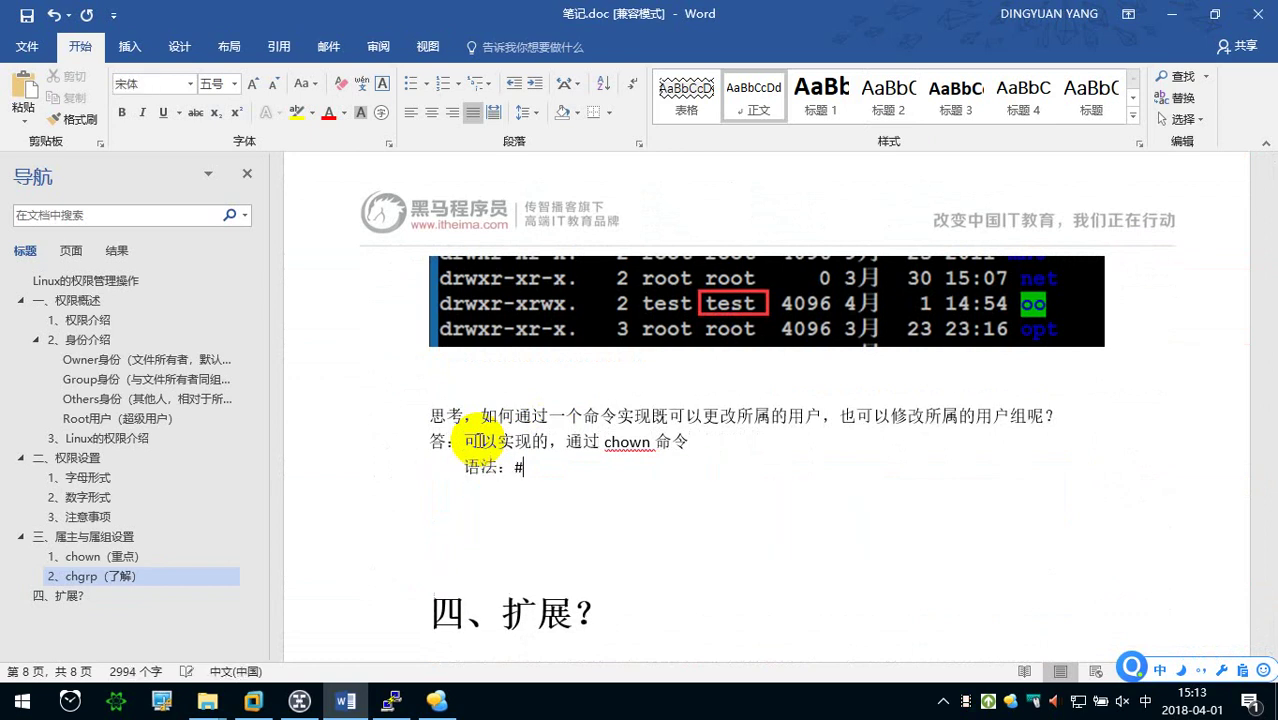
{"action": "type", "text": "chown"}
{"action": "key", "text": "Return"}
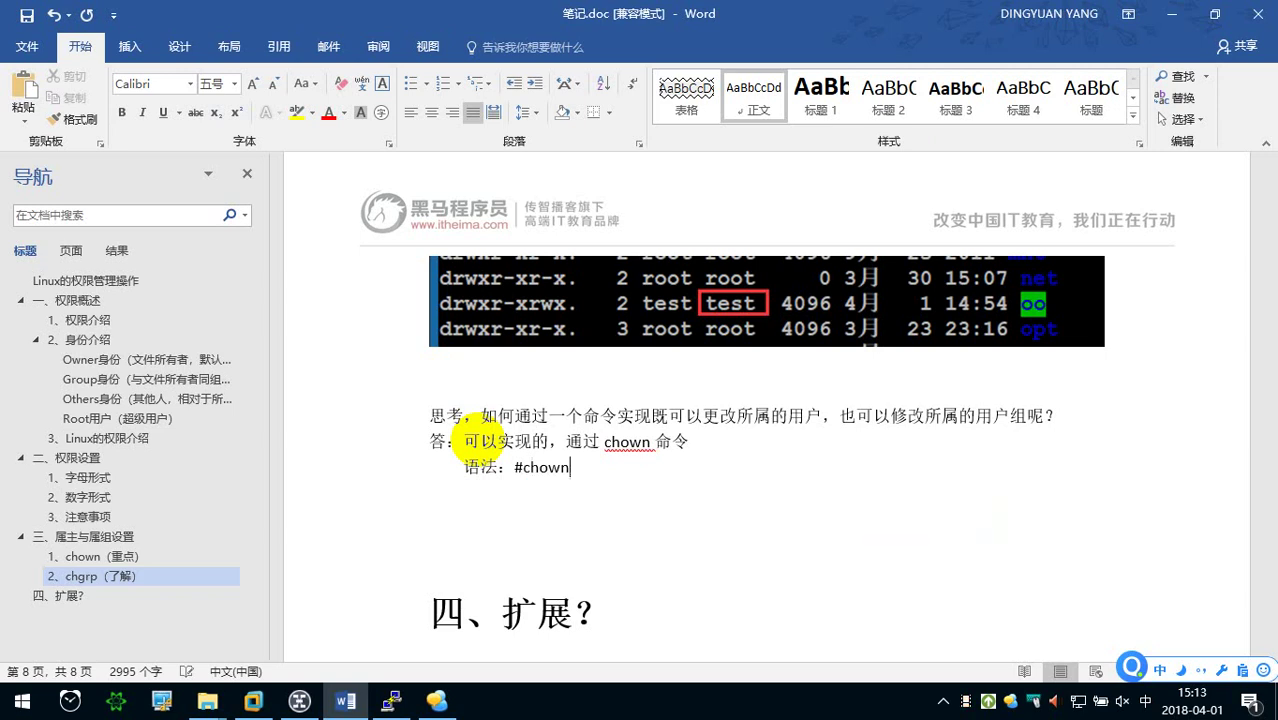
{"action": "type", "text": "-"}
{"action": "key", "text": "shift"}
{"action": "key", "text": "shift"}
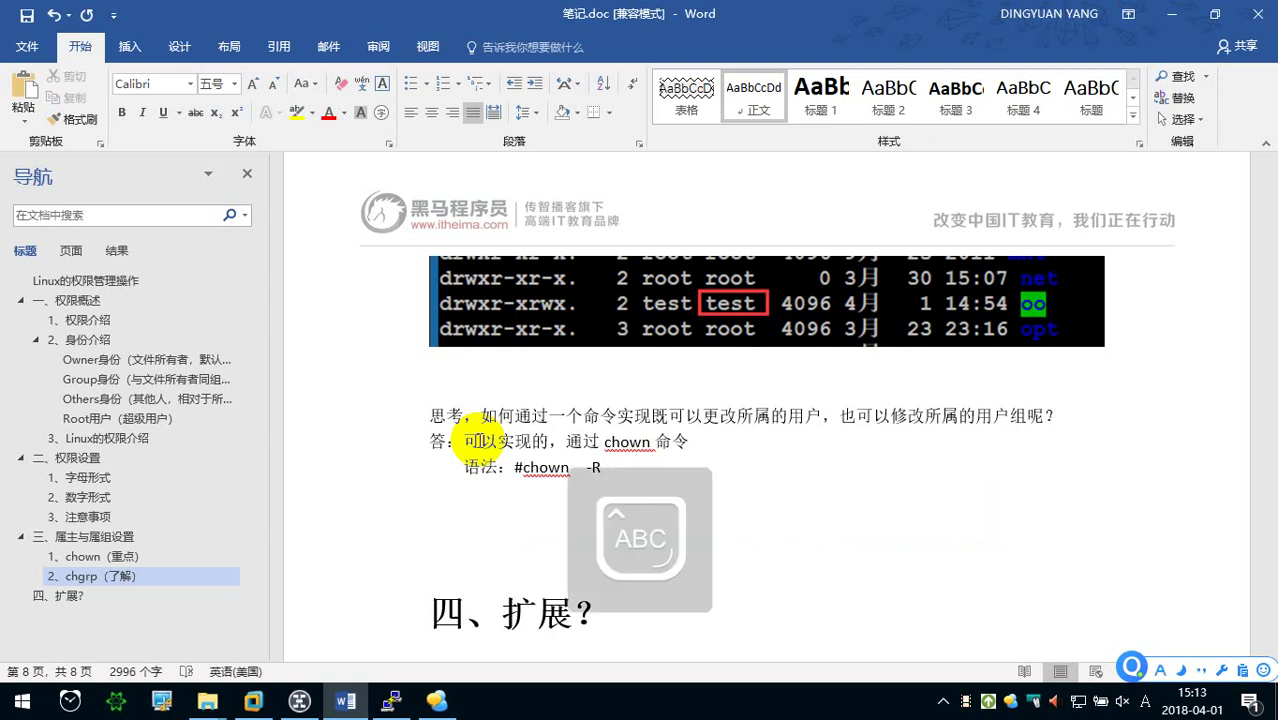
{"action": "type", "text": "ame"}
{"action": "key", "text": "shift"}
{"action": "type", "text": "文档"}
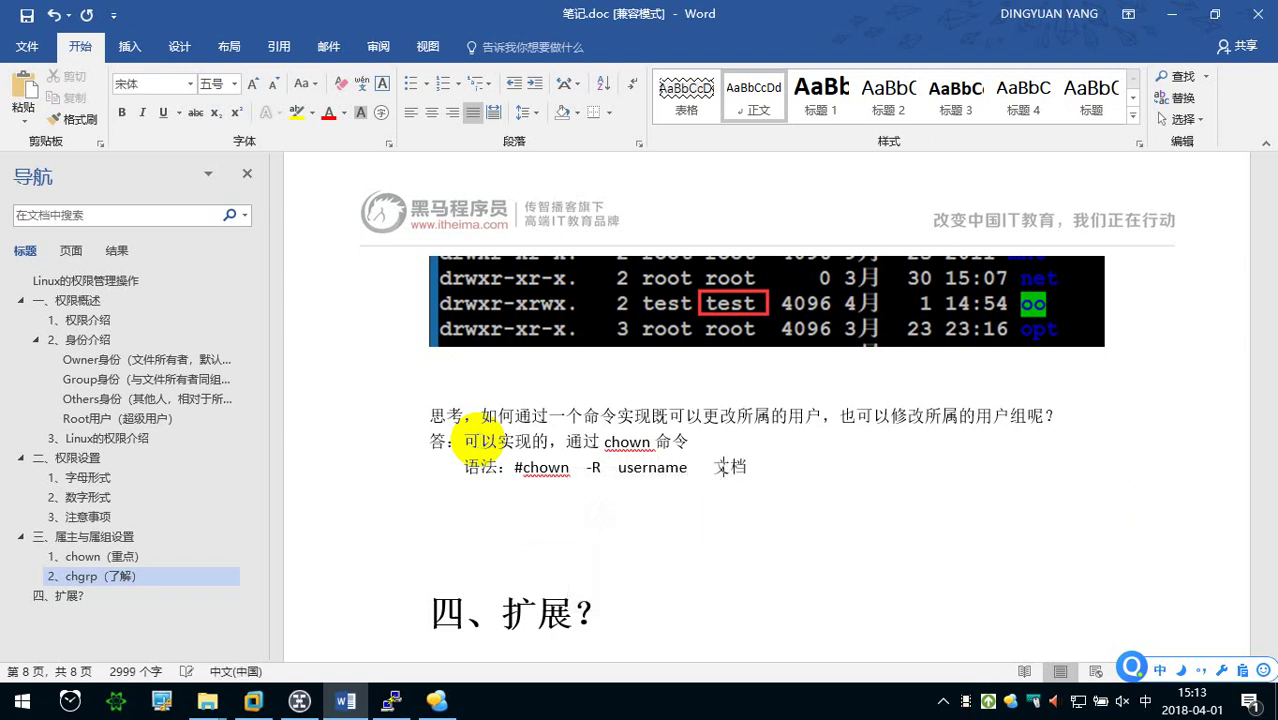
{"action": "type", "text": "路径"}
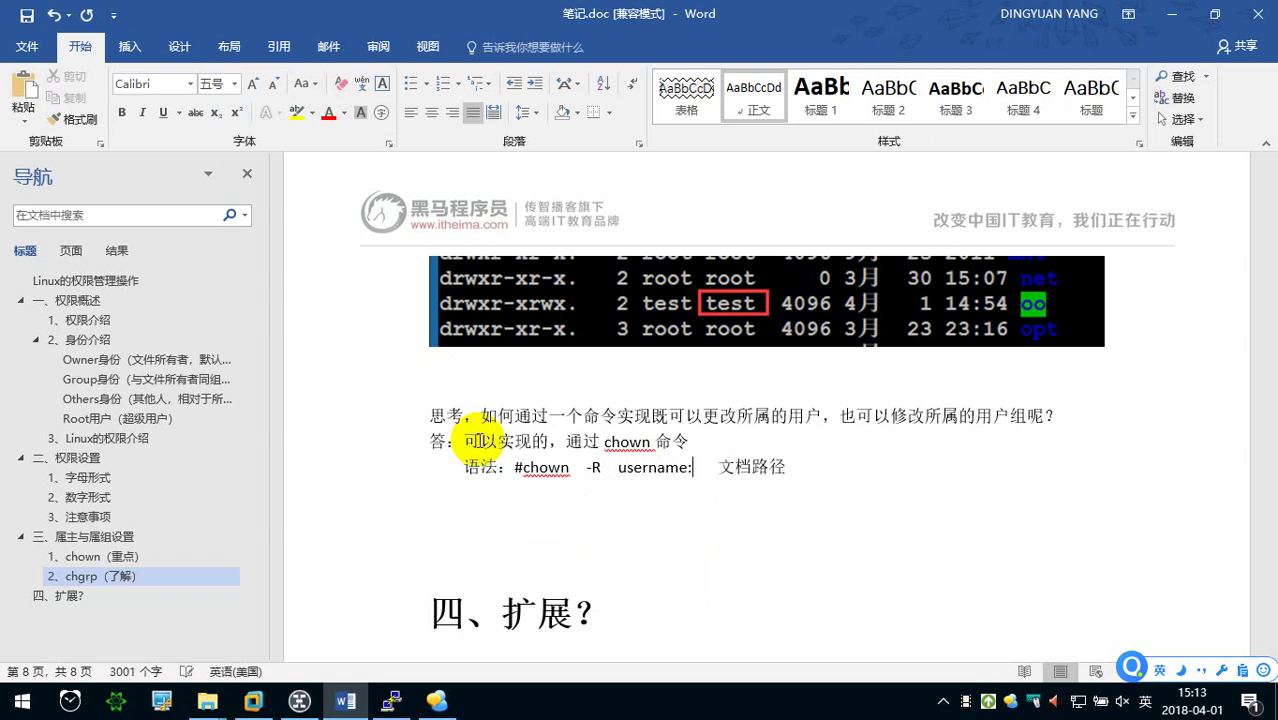
{"action": "type", "text": "roupname"}
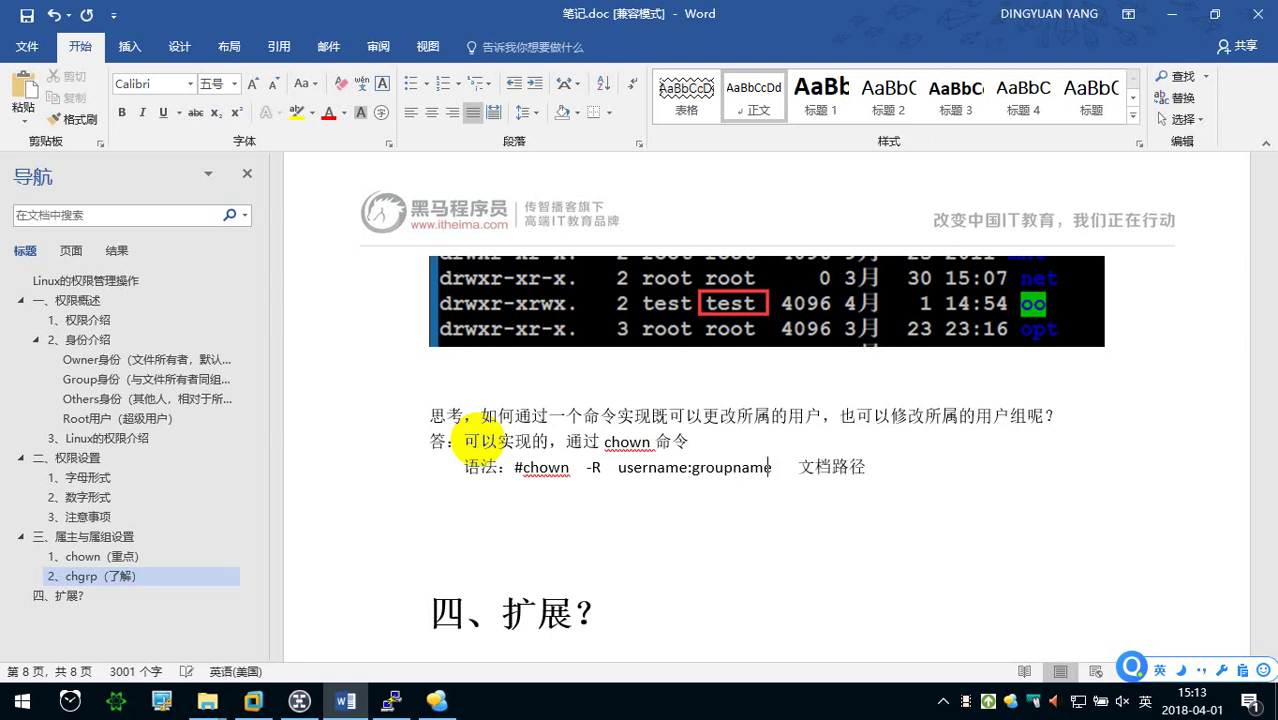
{"action": "scroll", "coordinate": [478, 440], "scroll_direction": "down", "scroll_amount": 1}
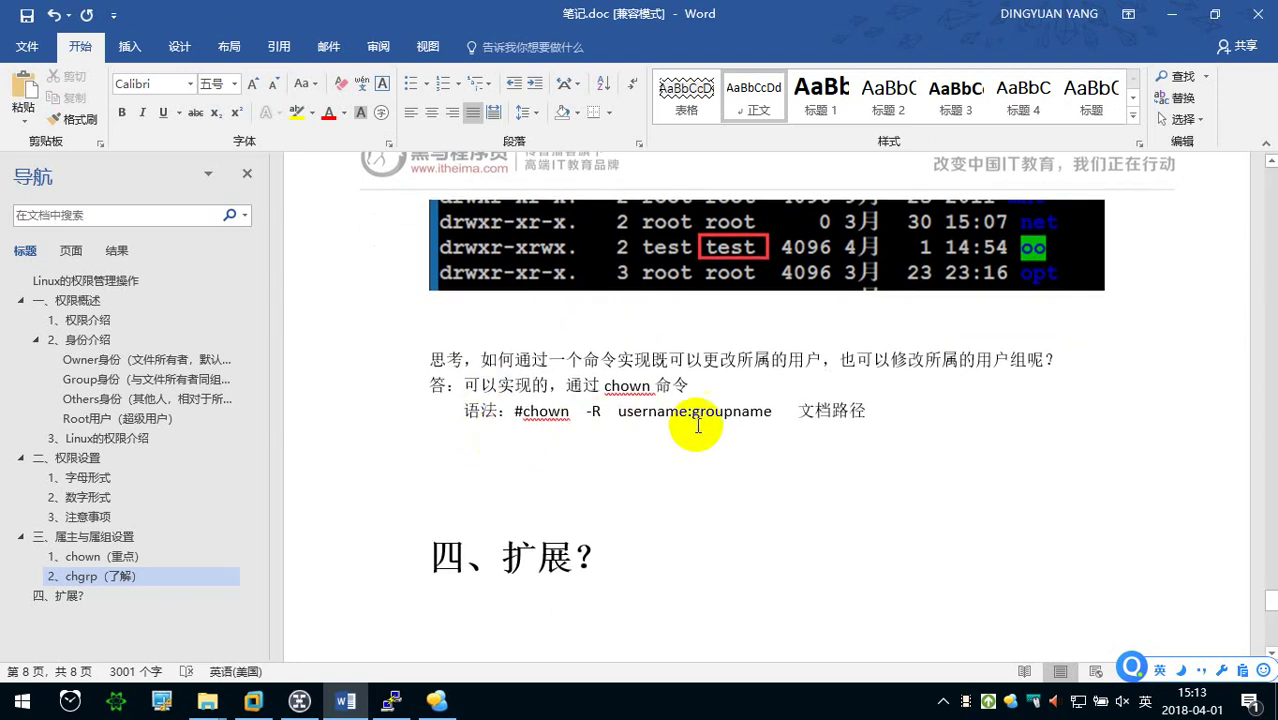
Format #chown -R username:groupname 文档路径 in bold dark red
{"action": "scroll", "coordinate": [690, 390], "scroll_direction": "up", "scroll_amount": 8}
{"action": "double_click", "coordinate": [598, 260]}
{"action": "scroll", "coordinate": [747, 410], "scroll_direction": "down", "scroll_amount": 7}
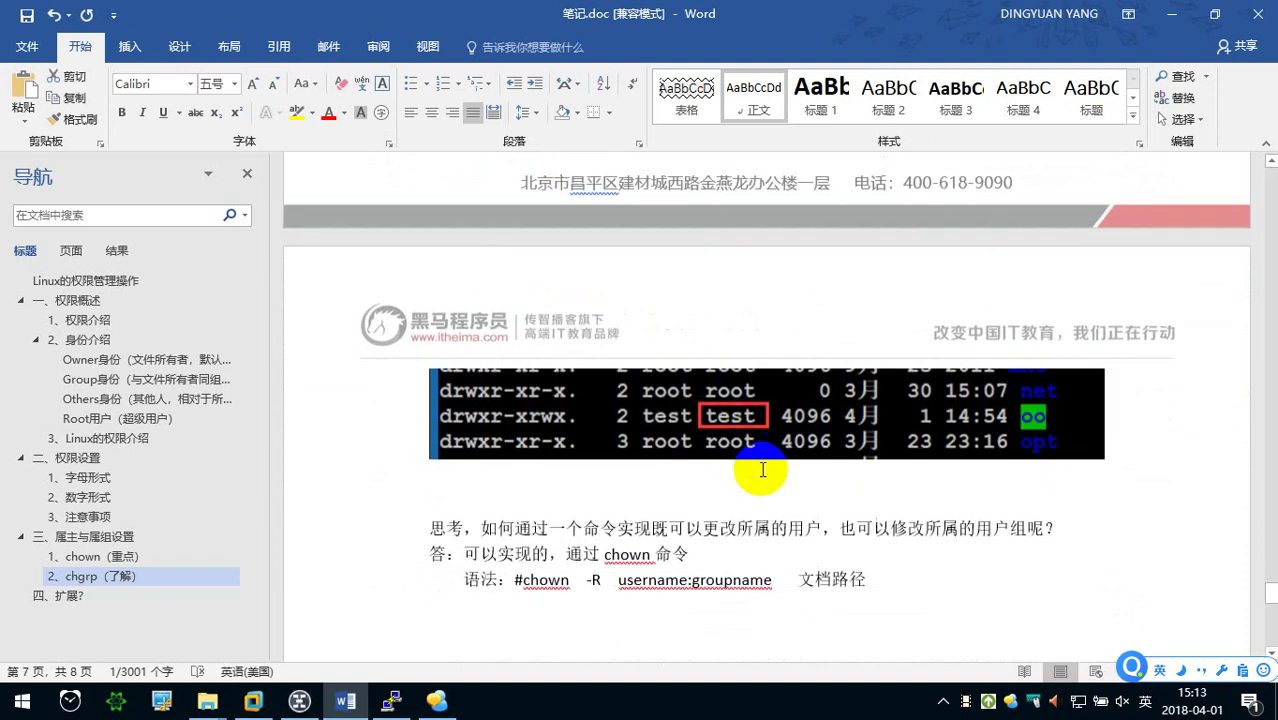
{"action": "scroll", "coordinate": [690, 490], "scroll_direction": "down", "scroll_amount": 1}
{"action": "double_click", "coordinate": [733, 524]}
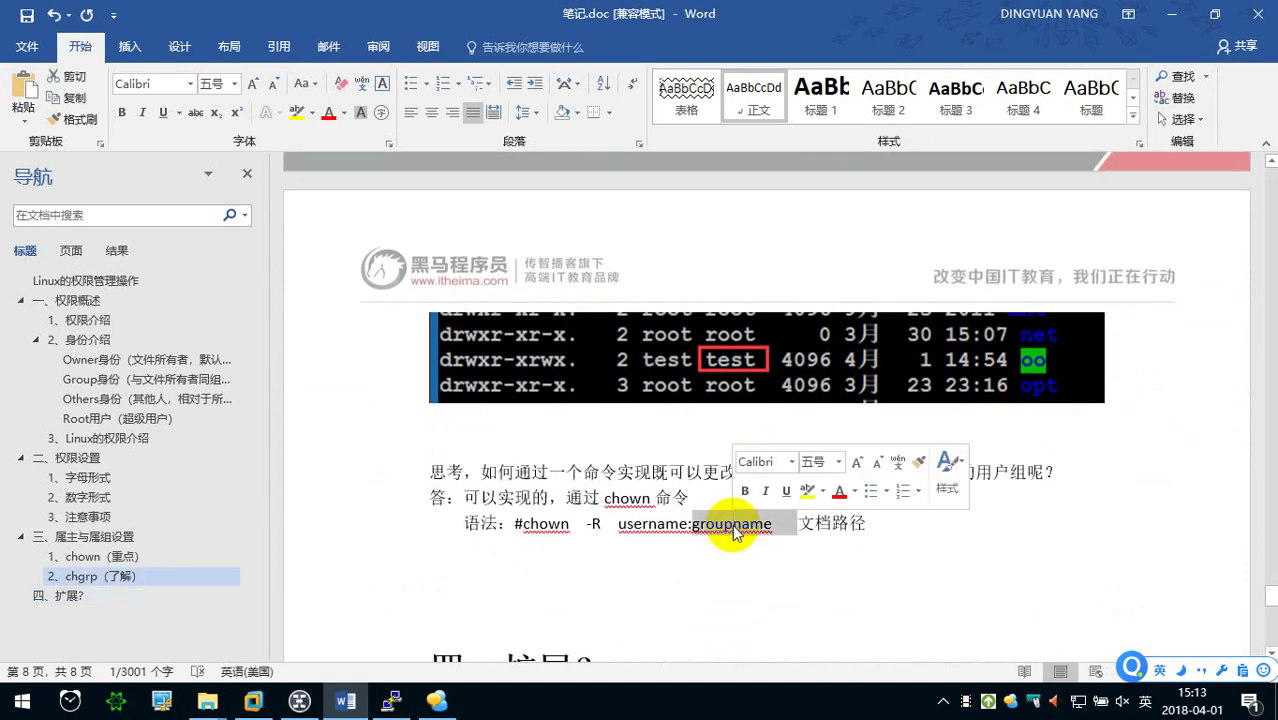
{"action": "left_click", "coordinate": [645, 522]}
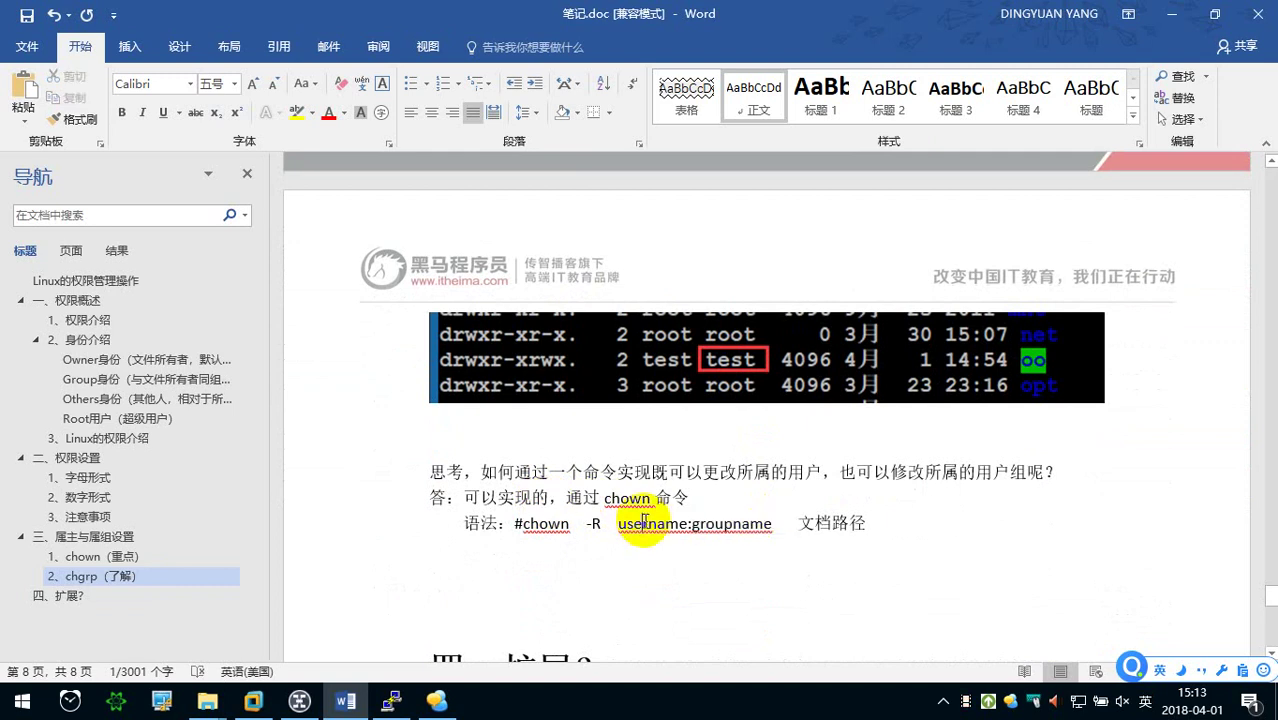
{"action": "double_click", "coordinate": [640, 525]}
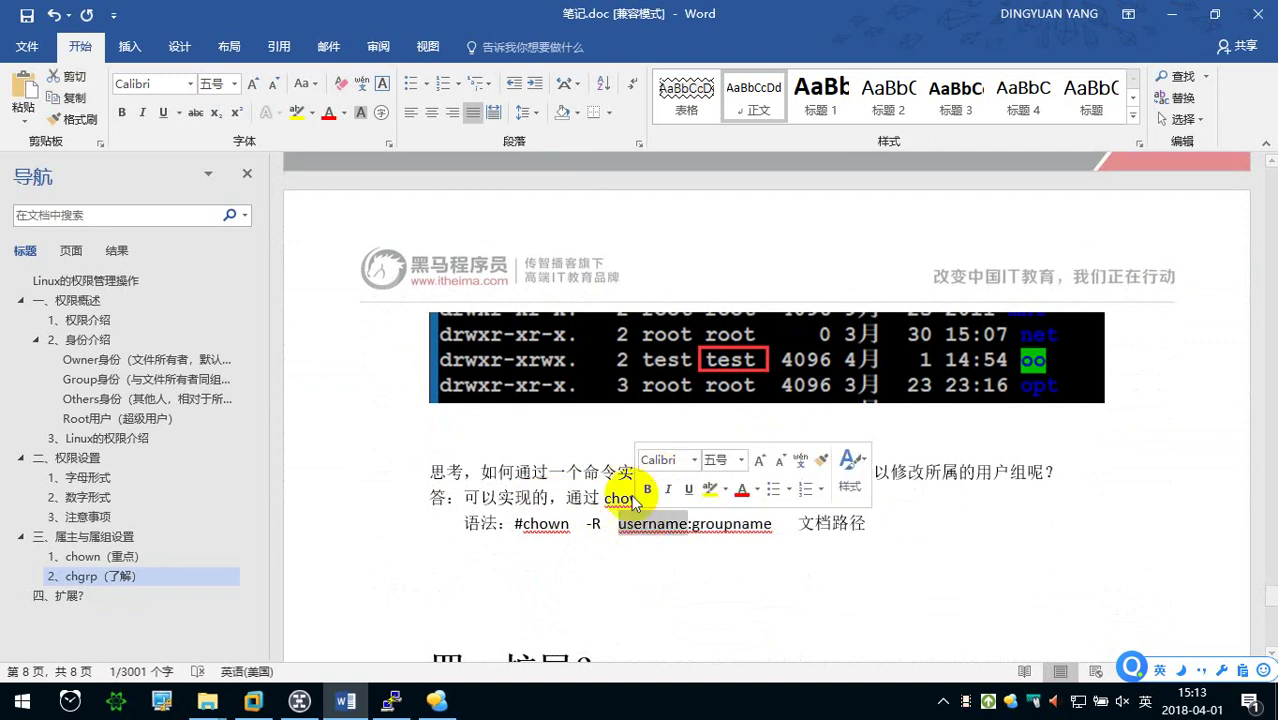
{"action": "double_click", "coordinate": [735, 524]}
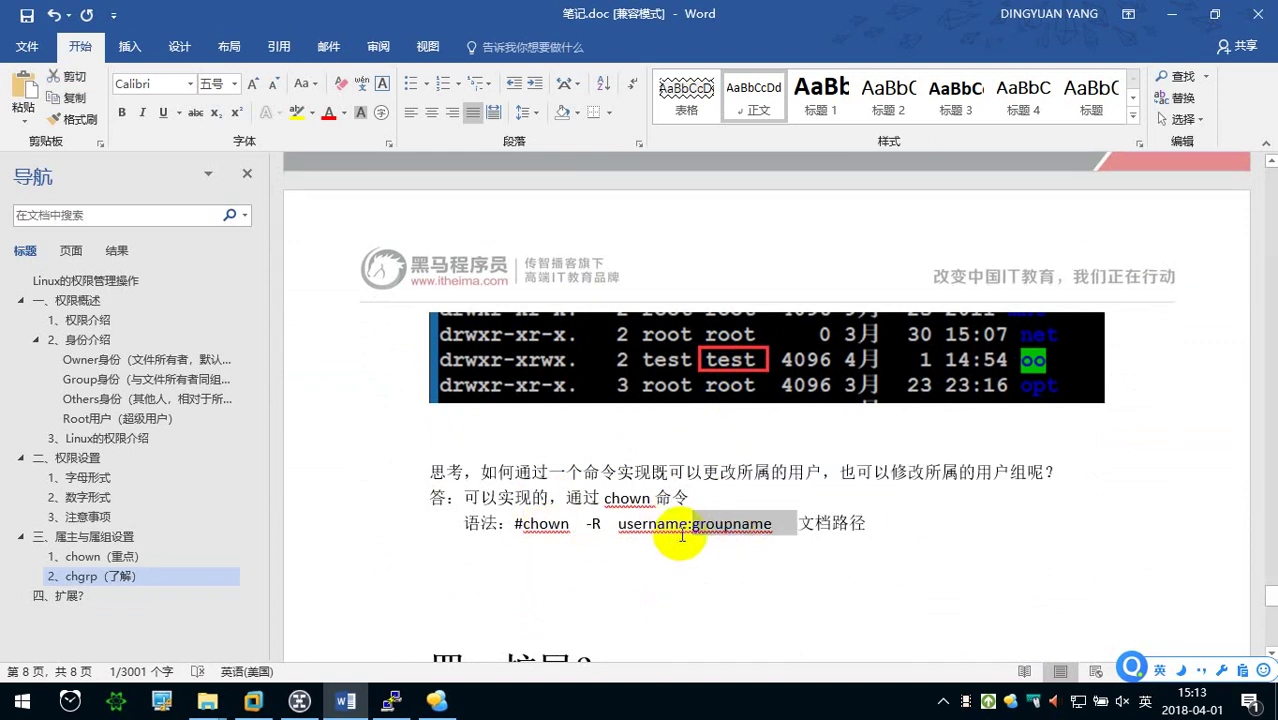
{"action": "left_click", "coordinate": [682, 526]}
{"action": "left_click_drag", "start_coordinate": [686, 524], "coordinate": [773, 524]}
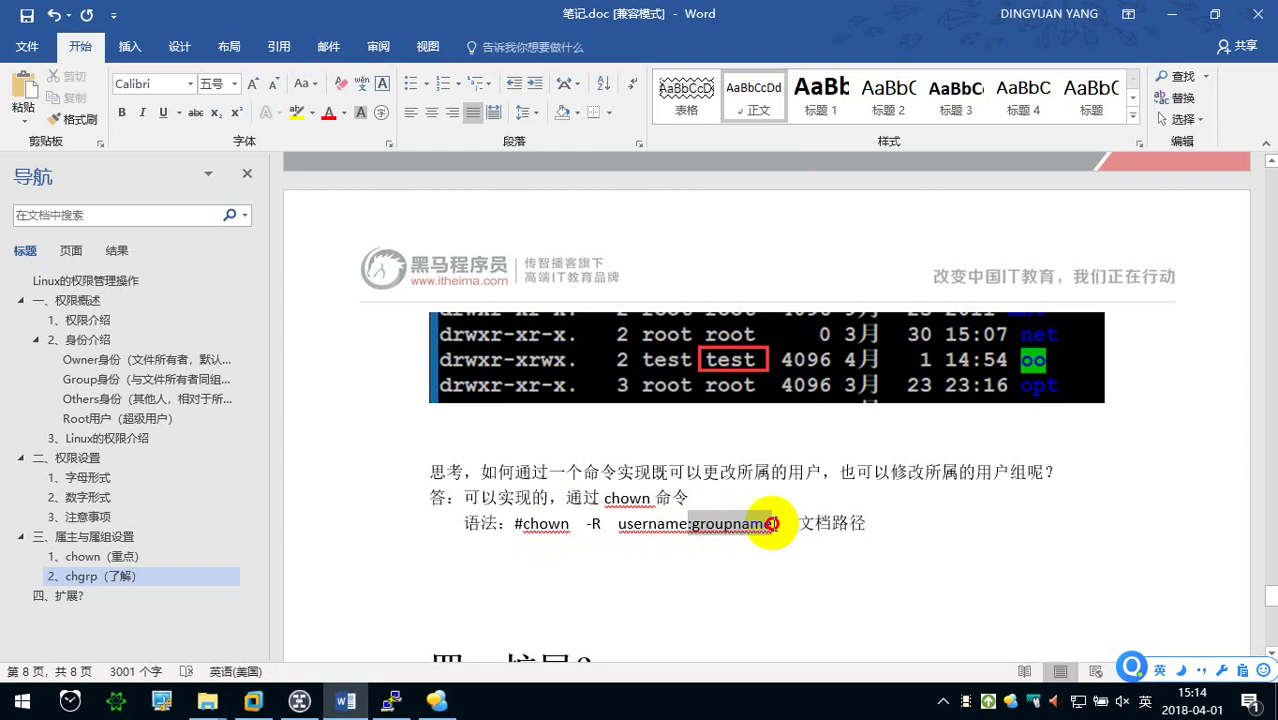
{"action": "left_click", "coordinate": [862, 523]}
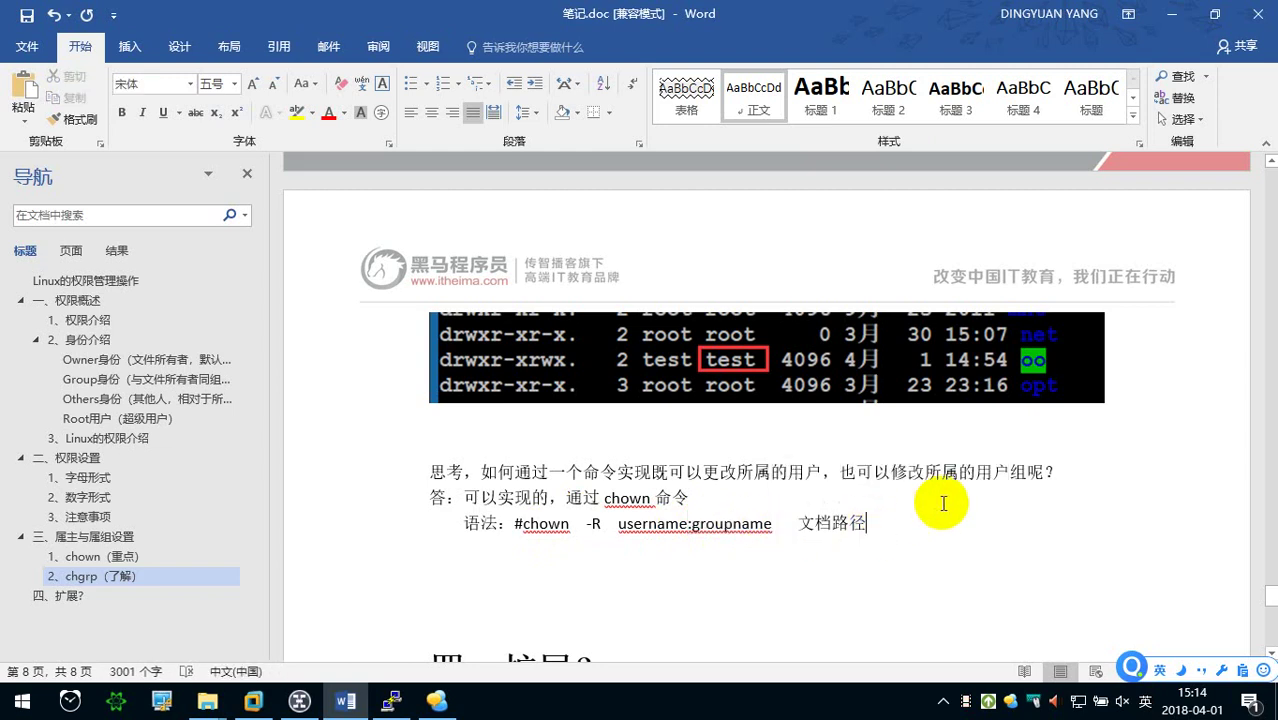
{"action": "left_click_drag", "start_coordinate": [866, 523], "coordinate": [514, 523]}
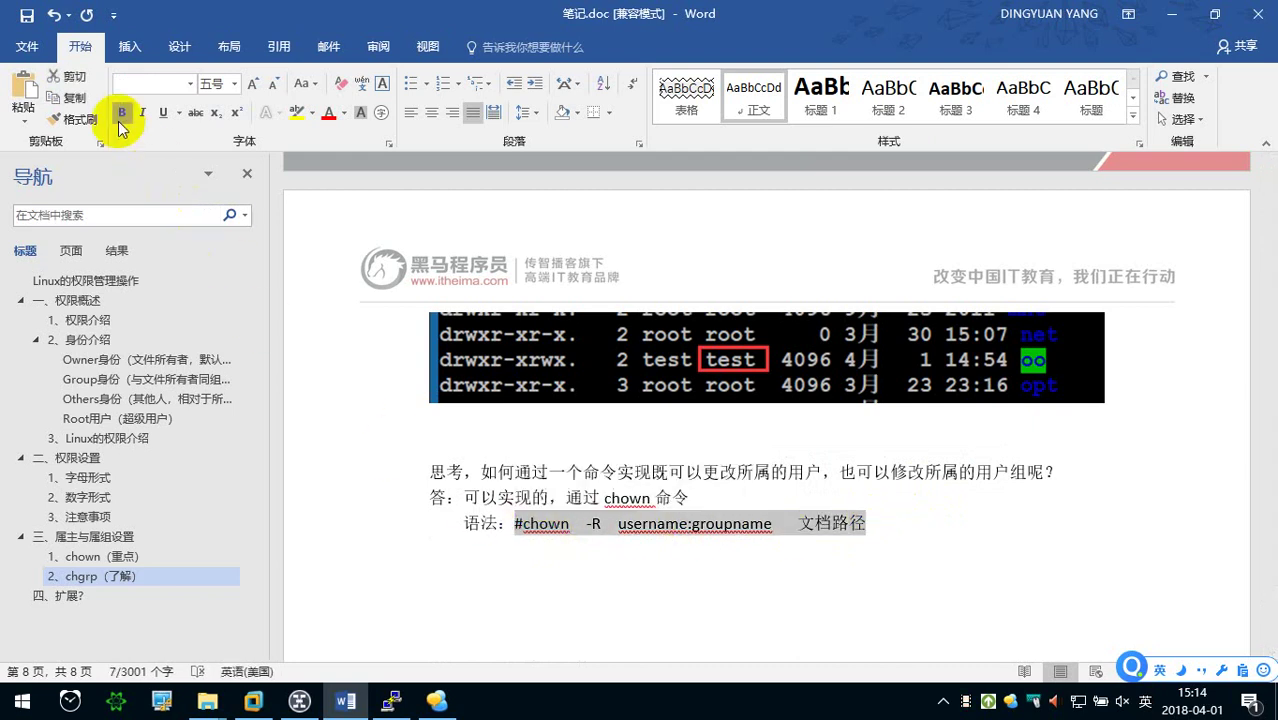
{"action": "left_click", "coordinate": [121, 112]}
{"action": "left_click", "coordinate": [328, 114]}
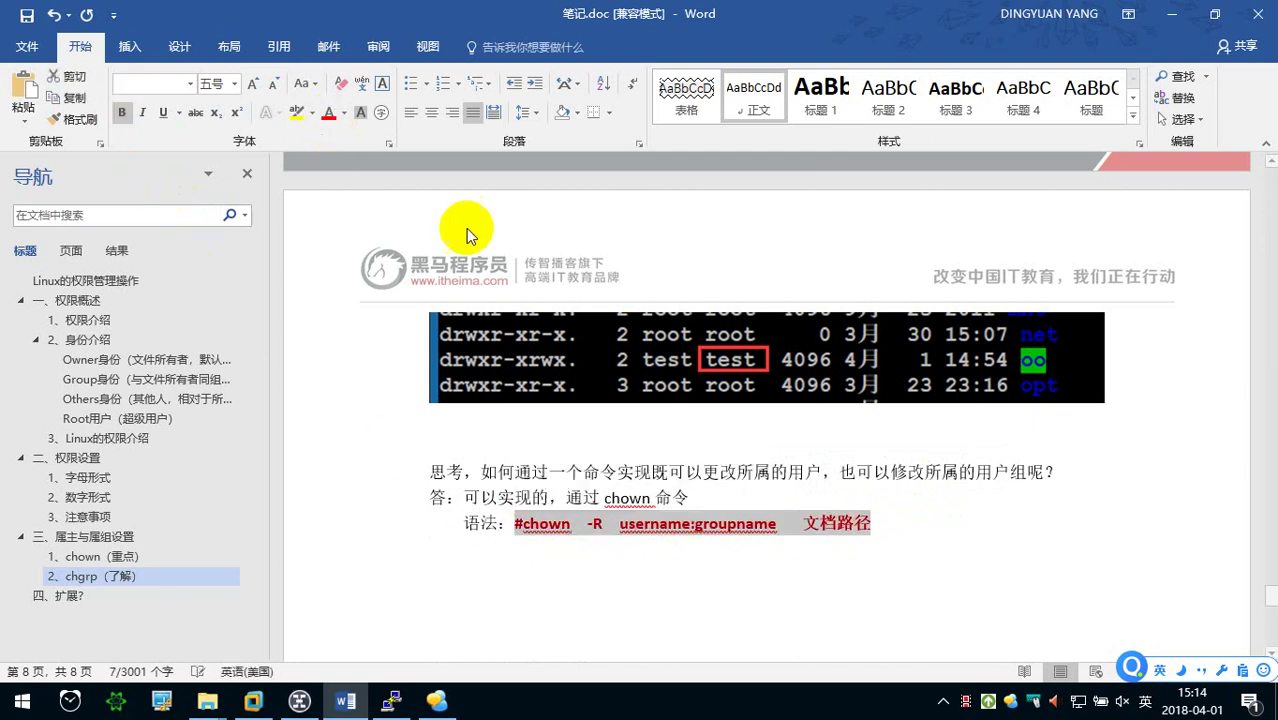
{"action": "left_click", "coordinate": [528, 562]}
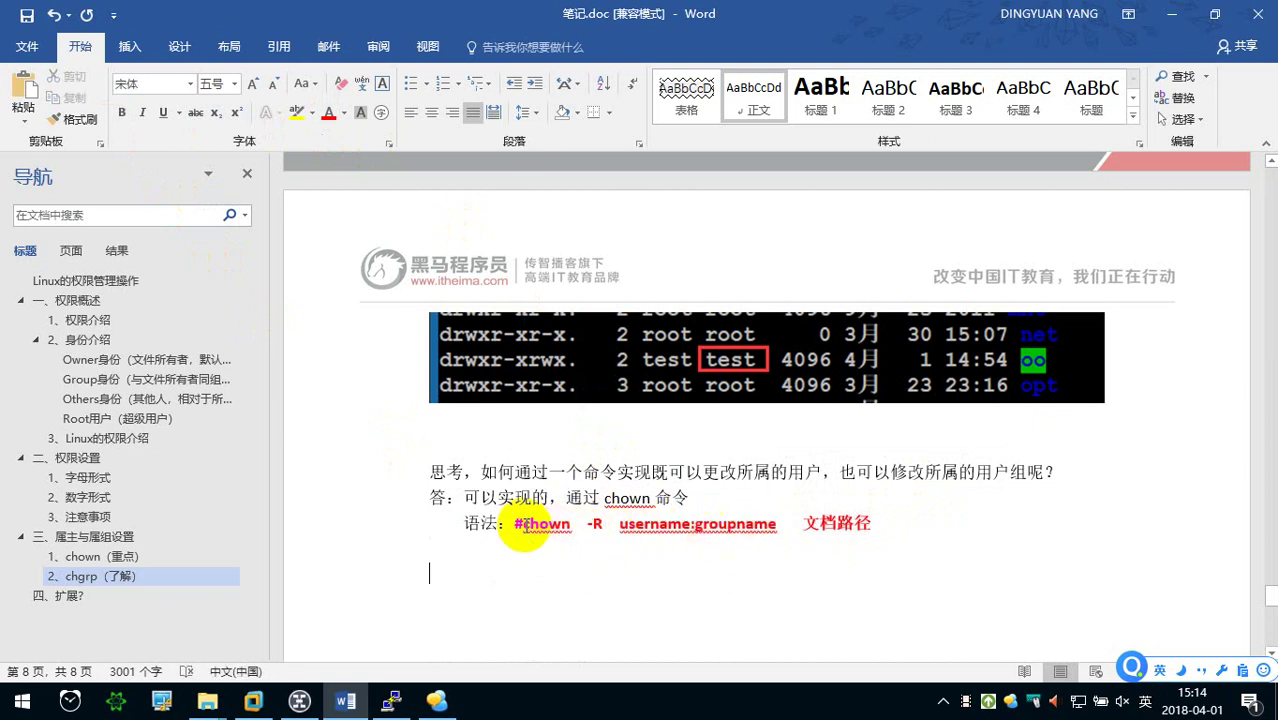
{"action": "scroll", "coordinate": [520, 520], "scroll_direction": "up", "scroll_amount": 5}
{"action": "scroll", "coordinate": [505, 490], "scroll_direction": "up", "scroll_amount": 5}
{"action": "scroll", "coordinate": [495, 455], "scroll_direction": "up", "scroll_amount": 2}
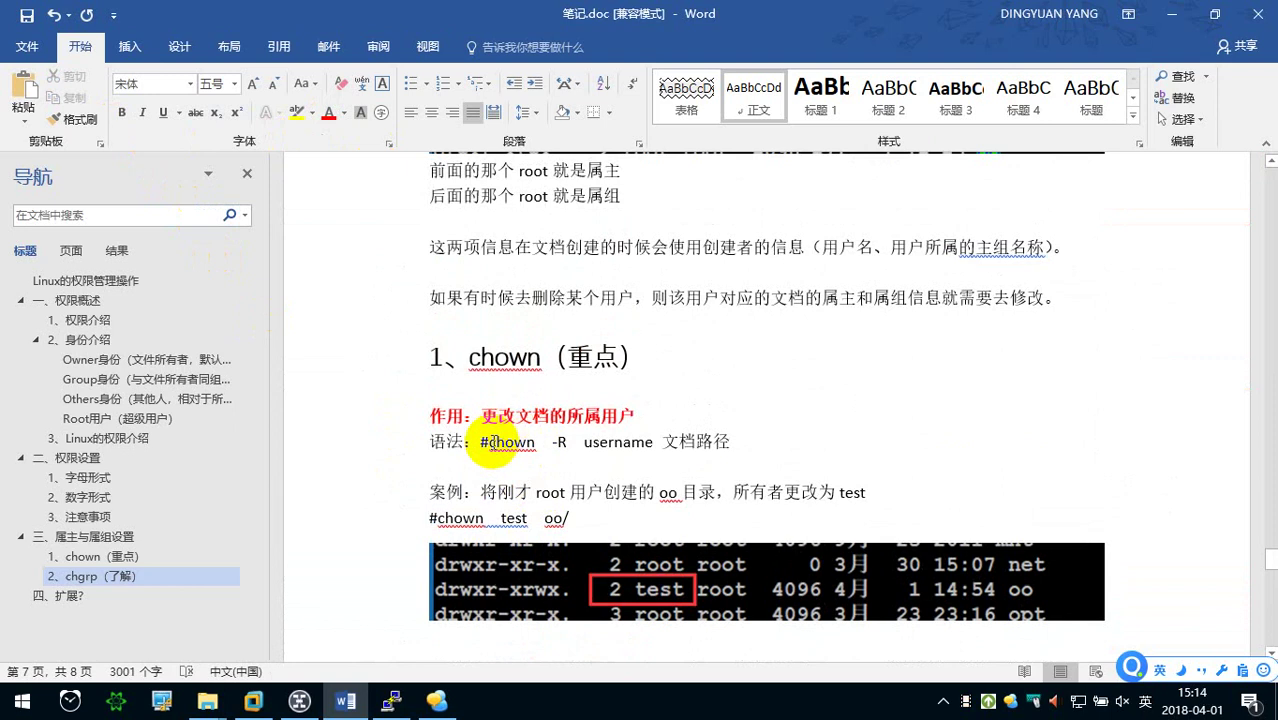
{"action": "left_click_drag", "start_coordinate": [489, 442], "coordinate": [648, 440]}
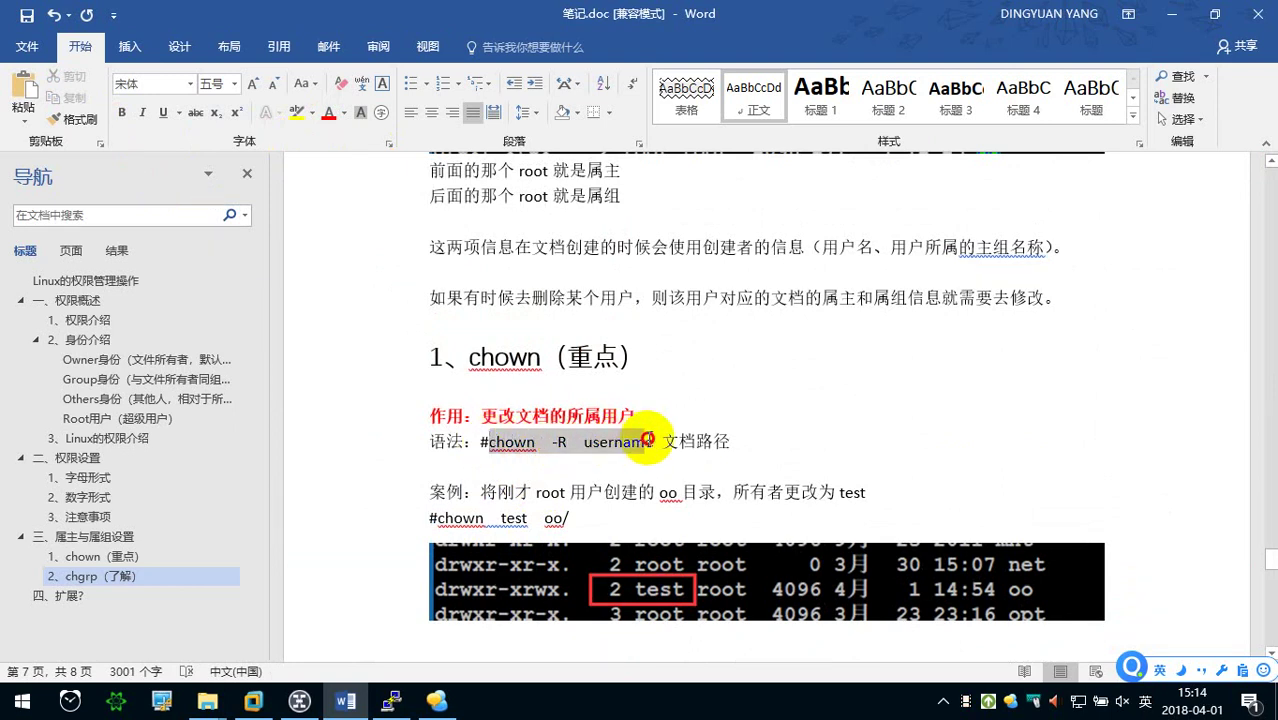
{"action": "scroll", "coordinate": [660, 420], "scroll_direction": "down", "scroll_amount": 2}
{"action": "scroll", "coordinate": [670, 330], "scroll_direction": "down", "scroll_amount": 4}
{"action": "scroll", "coordinate": [615, 495], "scroll_direction": "down", "scroll_amount": 3}
{"action": "scroll", "coordinate": [622, 497], "scroll_direction": "down", "scroll_amount": 5}
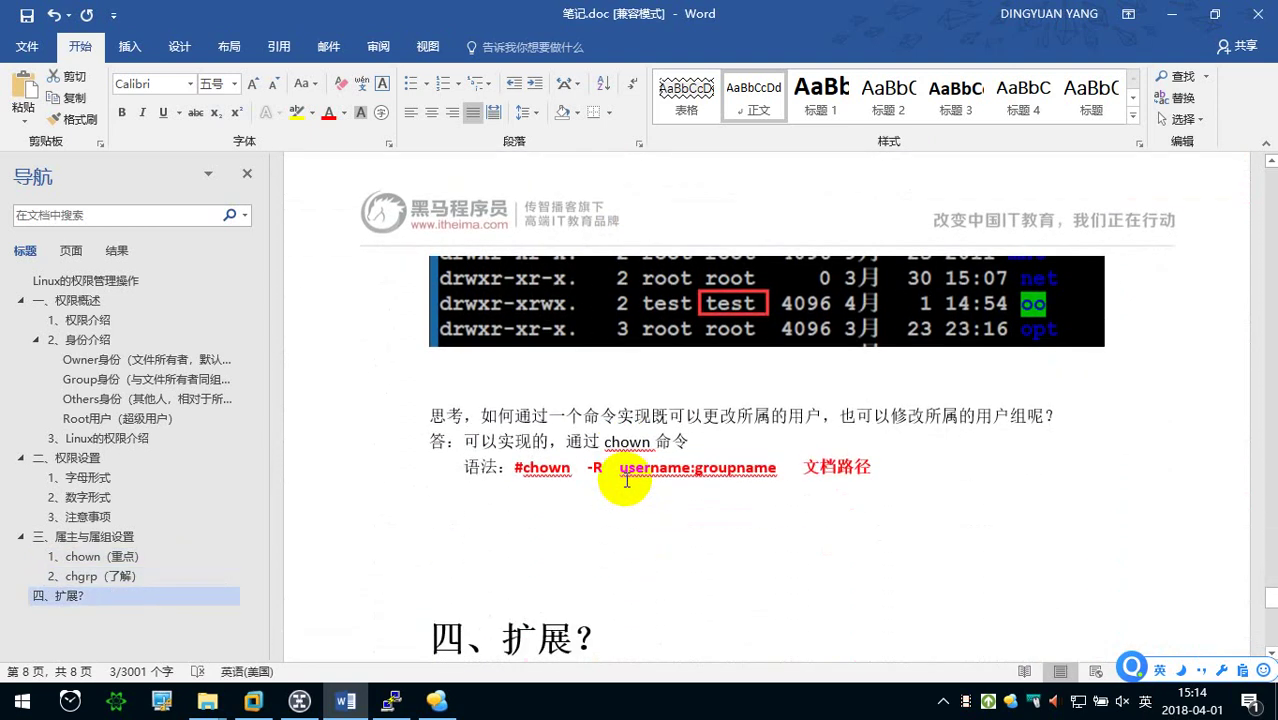
{"action": "scroll", "coordinate": [626, 481], "scroll_direction": "up", "scroll_amount": 6}
{"action": "scroll", "coordinate": [624, 483], "scroll_direction": "up", "scroll_amount": 4}
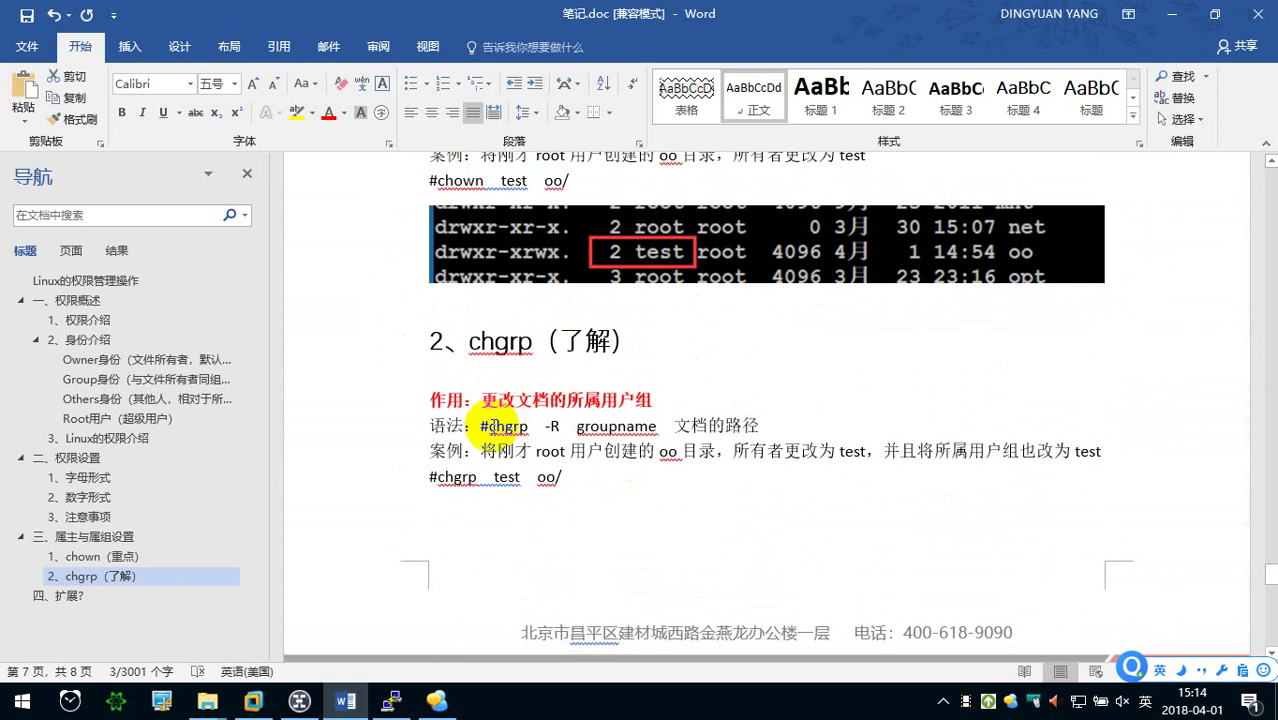
{"action": "left_click_drag", "start_coordinate": [488, 425], "coordinate": [759, 425]}
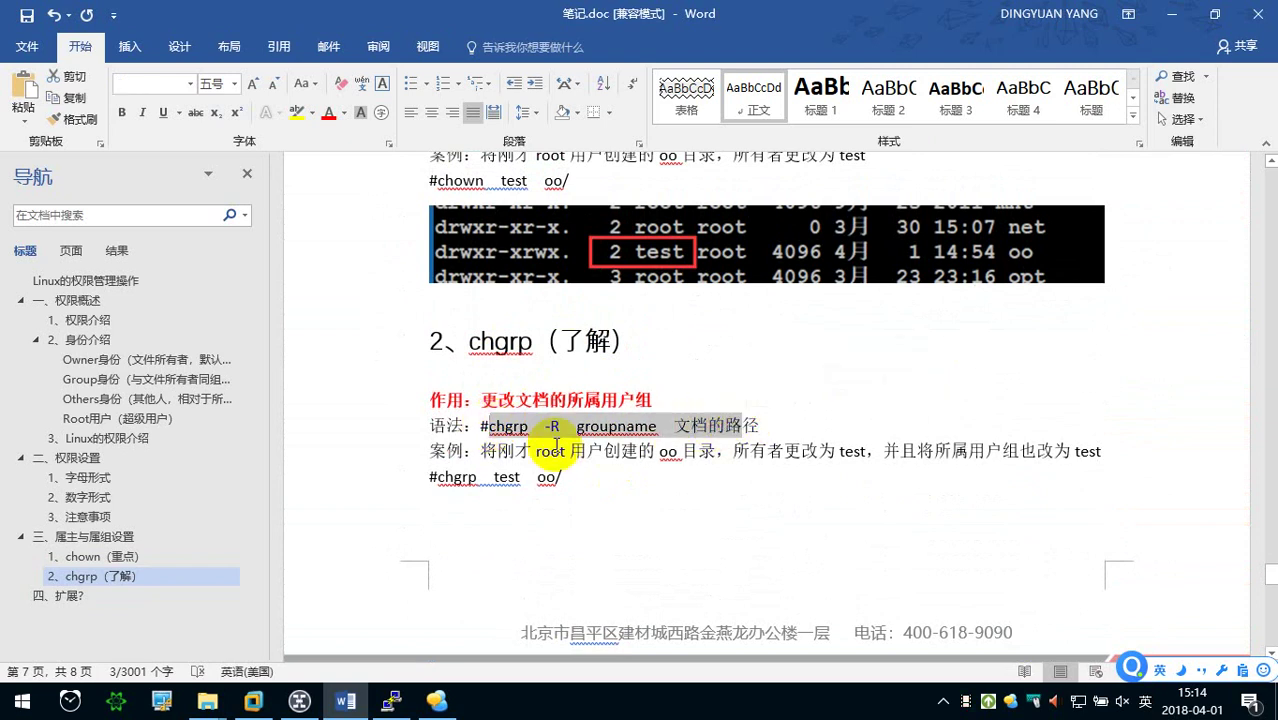
{"action": "scroll", "coordinate": [630, 385], "scroll_direction": "down", "scroll_amount": 10}
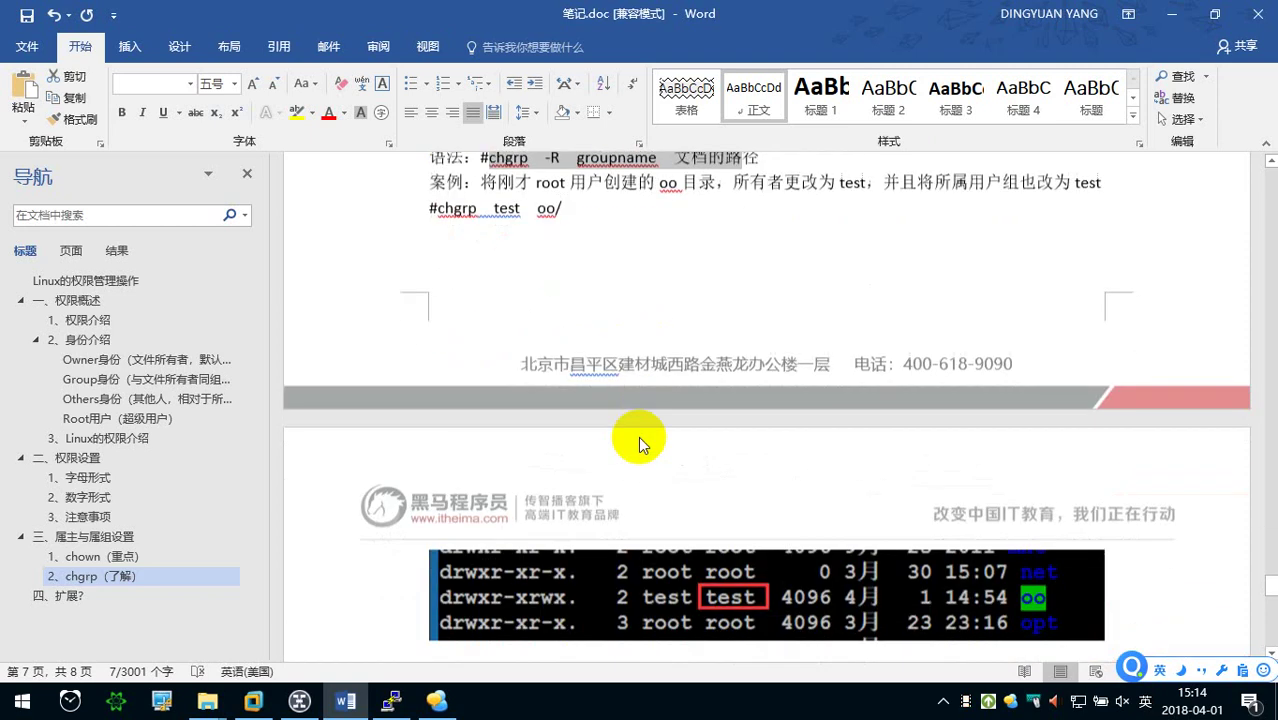
Make the 思考 question line bold
{"action": "left_click", "coordinate": [448, 326]}
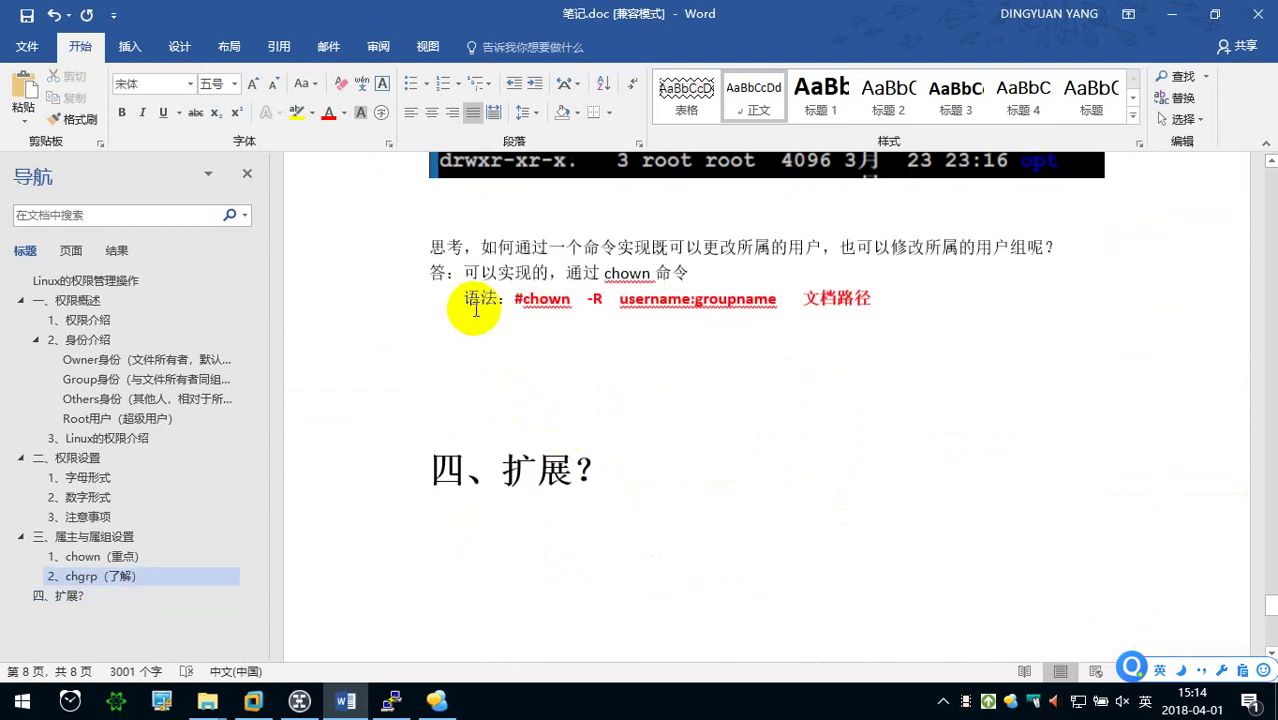
{"action": "left_click_drag", "start_coordinate": [430, 247], "coordinate": [1058, 246]}
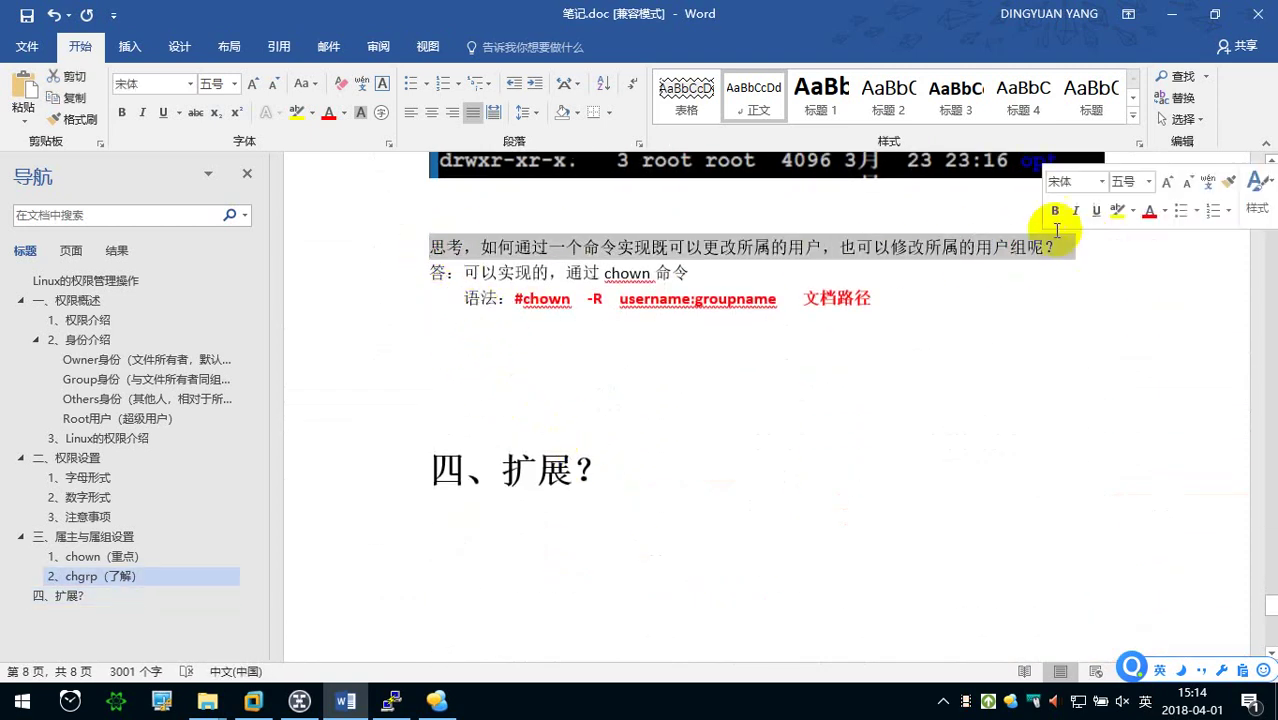
{"action": "left_click", "coordinate": [122, 112]}
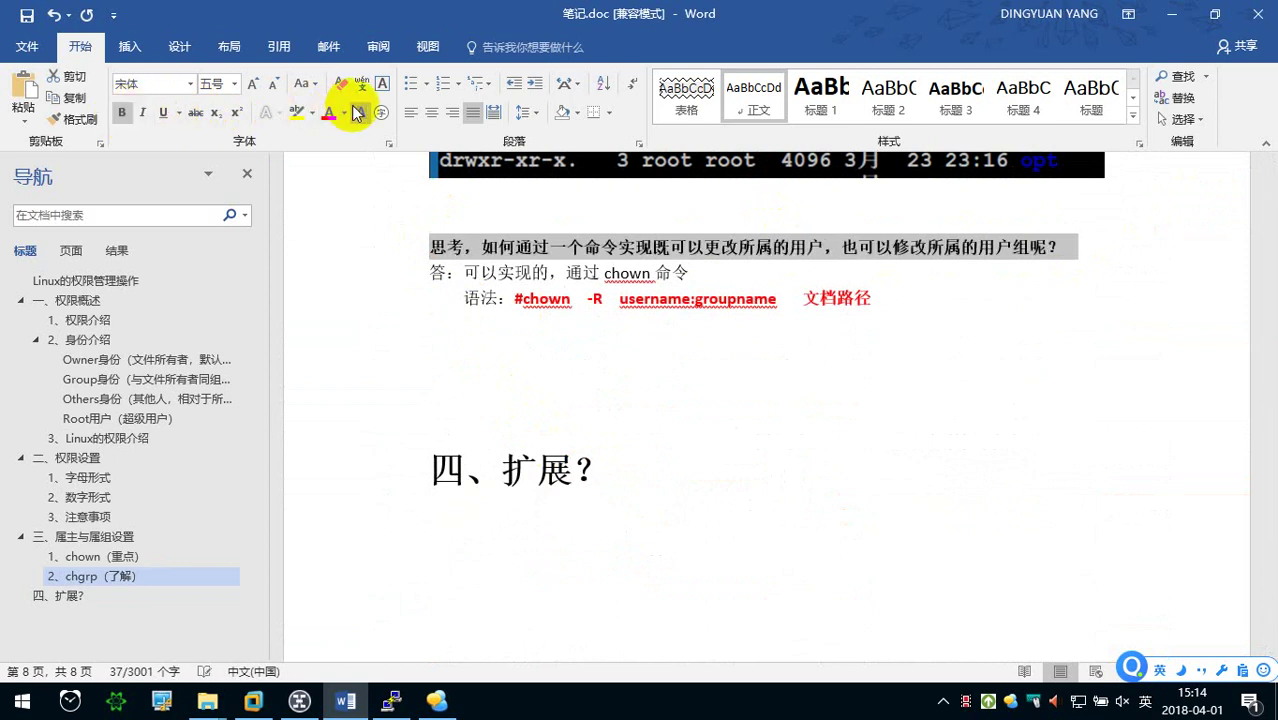
Begin the case line: 案例：要求只使用chown指令，将oo
{"action": "left_click", "coordinate": [482, 340]}
{"action": "type", "text": "a"}
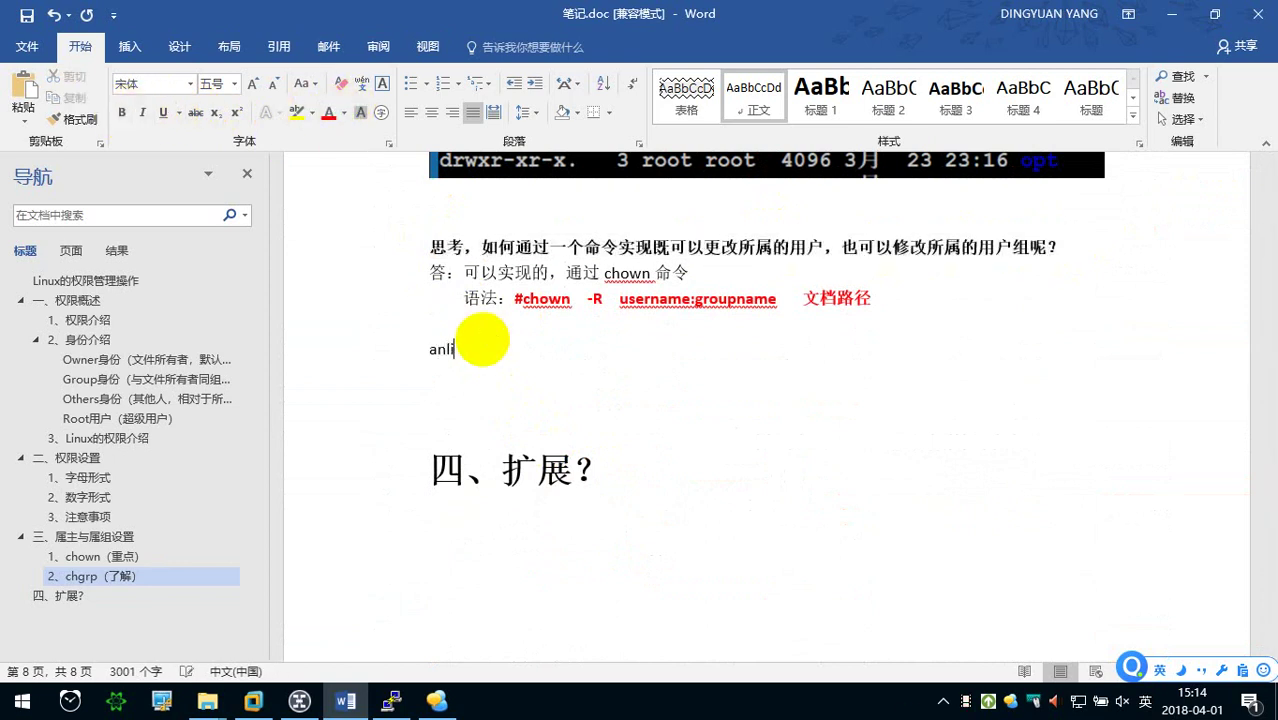
{"action": "type", "text": "nli"}
{"action": "key", "text": "space"}
{"action": "type", "text": ":"}
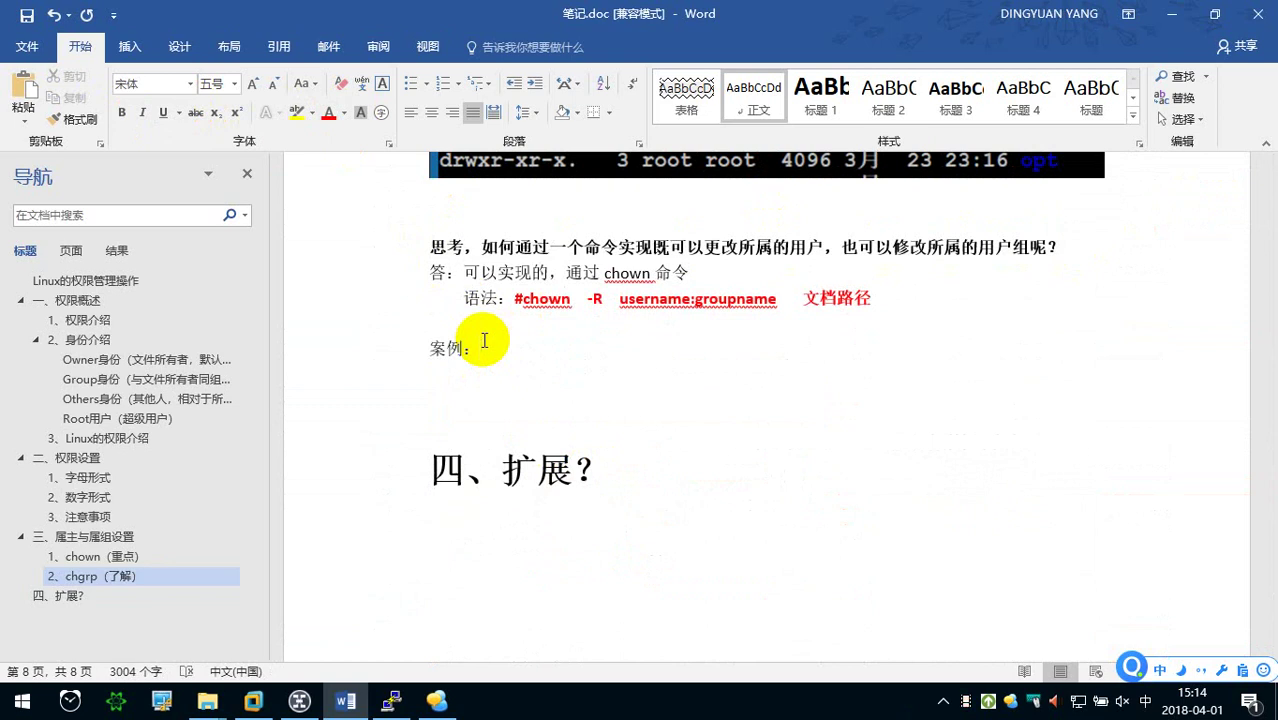
{"action": "type", "text": "yaoqiu"}
{"action": "key", "text": "space"}
{"action": "type", "text": "shiyong"}
{"action": "key", "text": "space"}
{"action": "key", "text": "BackSpace"}
{"action": "key", "text": "BackSpace"}
{"action": "type", "text": "s"}
{"action": "key", "text": "BackSpace"}
{"action": "type", "text": "zhi2shiyong"}
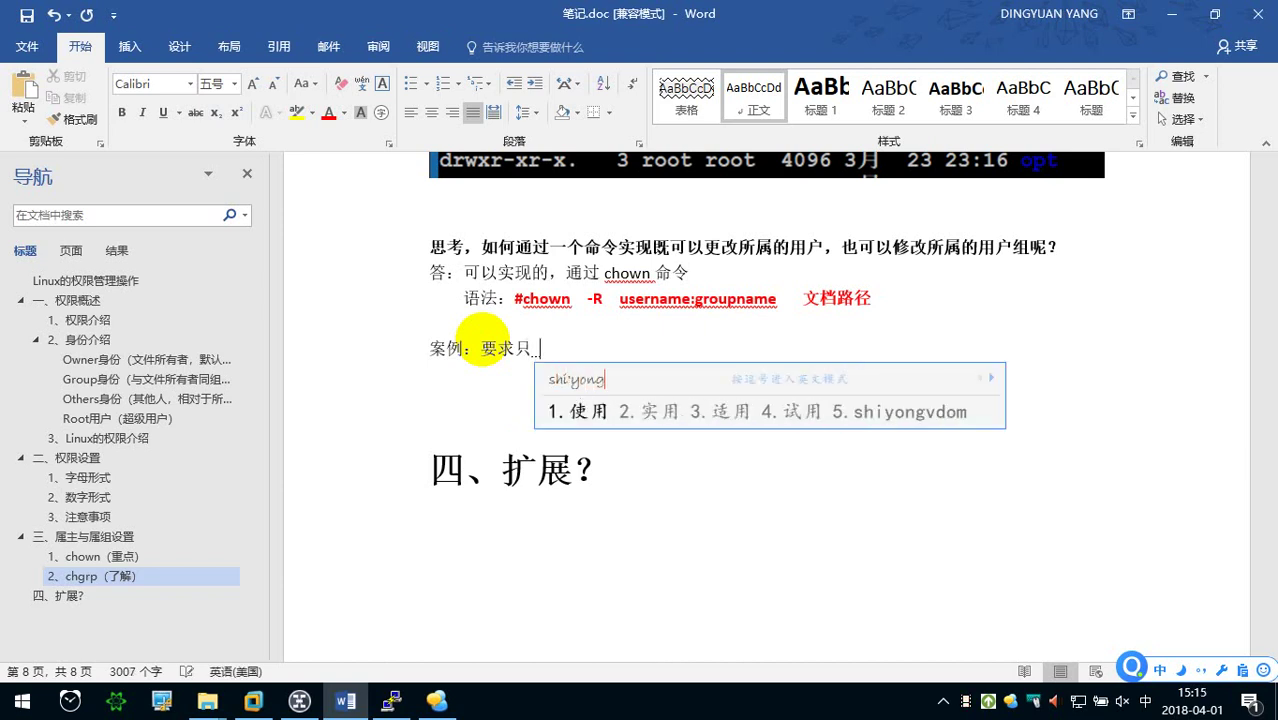
{"action": "key", "text": "space"}
{"action": "type", "text": "chown"}
{"action": "key", "text": "Return"}
{"action": "type", "text": "zhil"}
{"action": "key", "text": "space"}
{"action": "type", "text": ",jiang"}
{"action": "key", "text": "space"}
{"action": "type", "text": "o"}
{"action": "key", "text": "Return"}
{"action": "type", "text": "mu"}
{"action": "key", "text": "BackSpace"}
{"action": "key", "text": "BackSpace"}
{"action": "type", "text": "o"}
{"action": "key", "text": "Return"}
Continue the case with 目录所属用户和用户组改回成root
{"action": "type", "text": "mulu"}
{"action": "key", "text": "space"}
{"action": "type", "text": "suoshu"}
{"action": "key", "text": "space"}
{"action": "type", "text": "yong'hu"}
{"action": "key", "text": "space"}
{"action": "type", "text": "he"}
{"action": "key", "text": "space"}
{"action": "type", "text": "yonghu"}
{"action": "key", "text": "space"}
{"action": "type", "text": "zu"}
{"action": "key", "text": "space"}
{"action": "type", "text": "gaihui"}
{"action": "key", "text": "space"}
{"action": "type", "text": "cheng"}
{"action": "key", "text": "space"}
{"action": "type", "text": "root"}
{"action": "key", "text": "Return"}
{"action": "key", "text": "Return"}
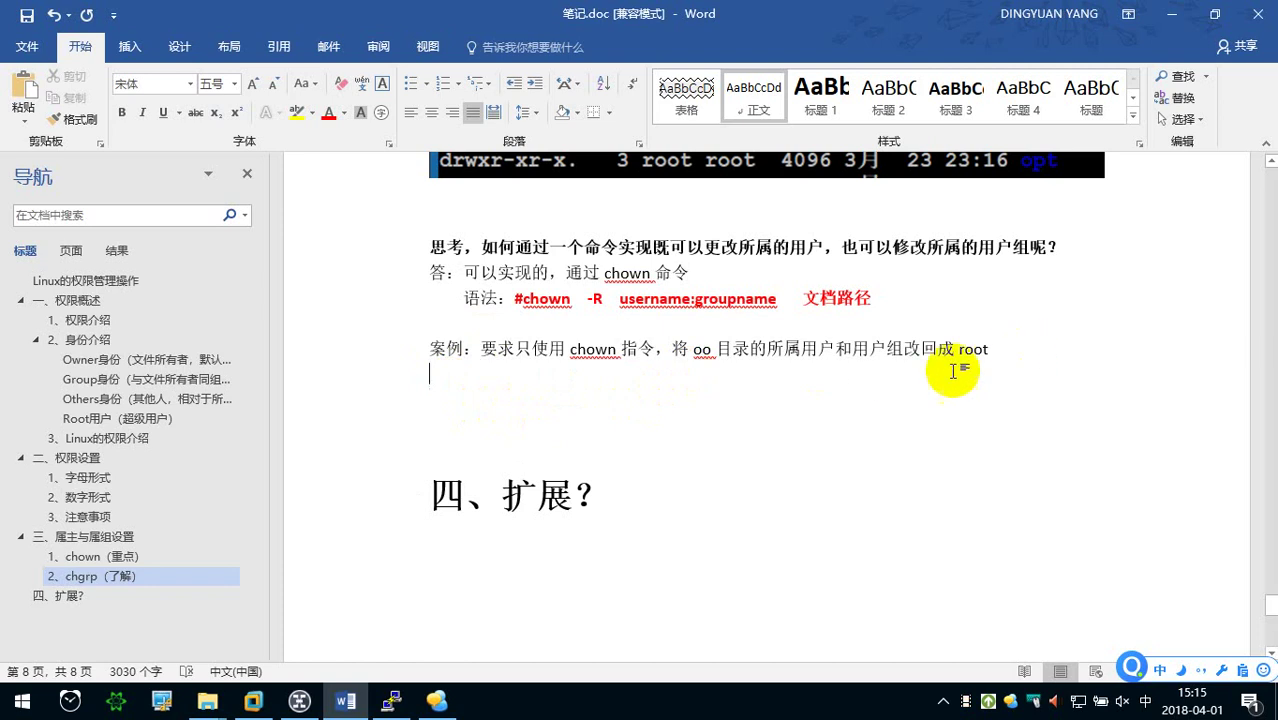
Finish the exercise with 并且包含其子目录 and start a new paragraph
{"action": "left_click", "coordinate": [405, 705]}
{"action": "type", "text": "chown"}
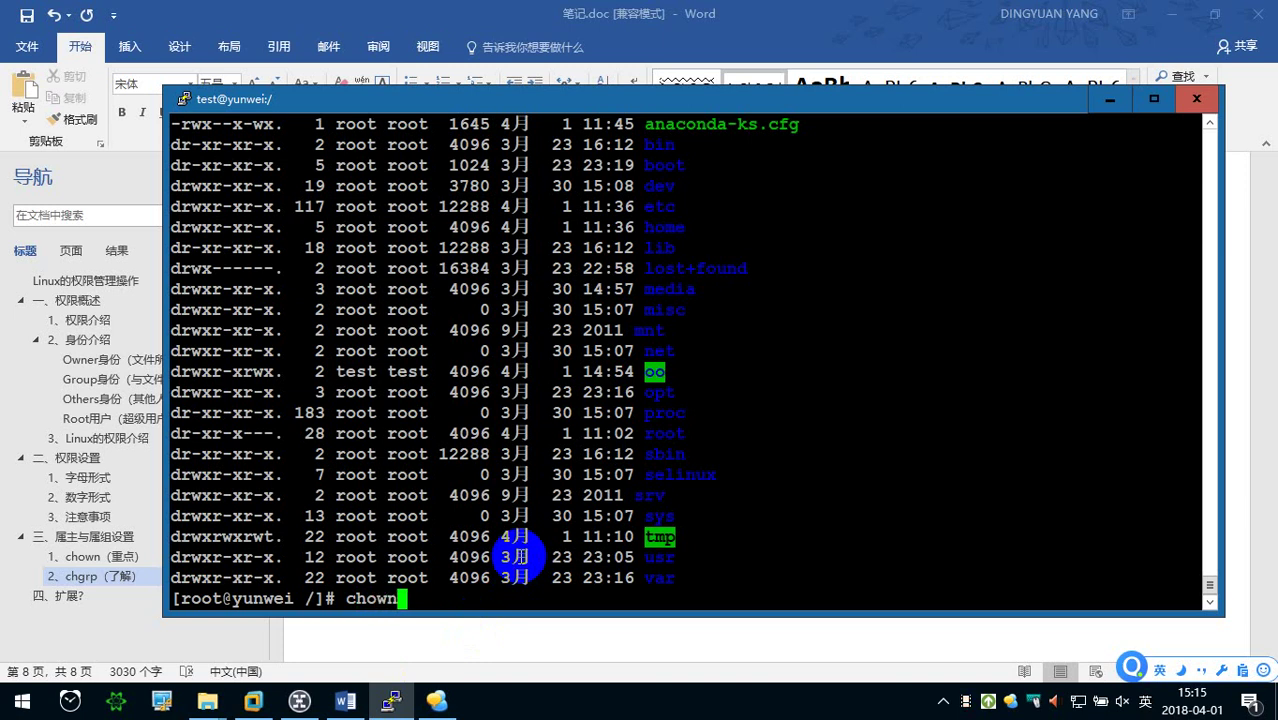
{"action": "left_click", "coordinate": [575, 645]}
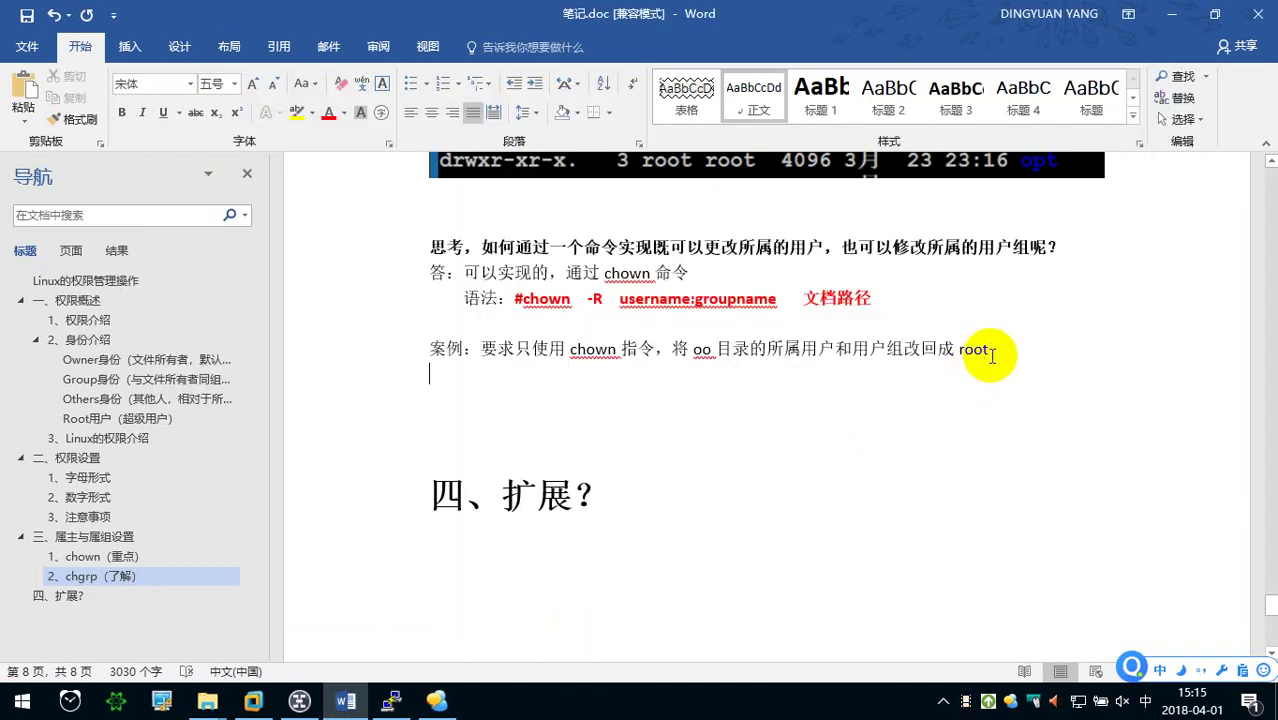
{"action": "type", "text": "bingli"}
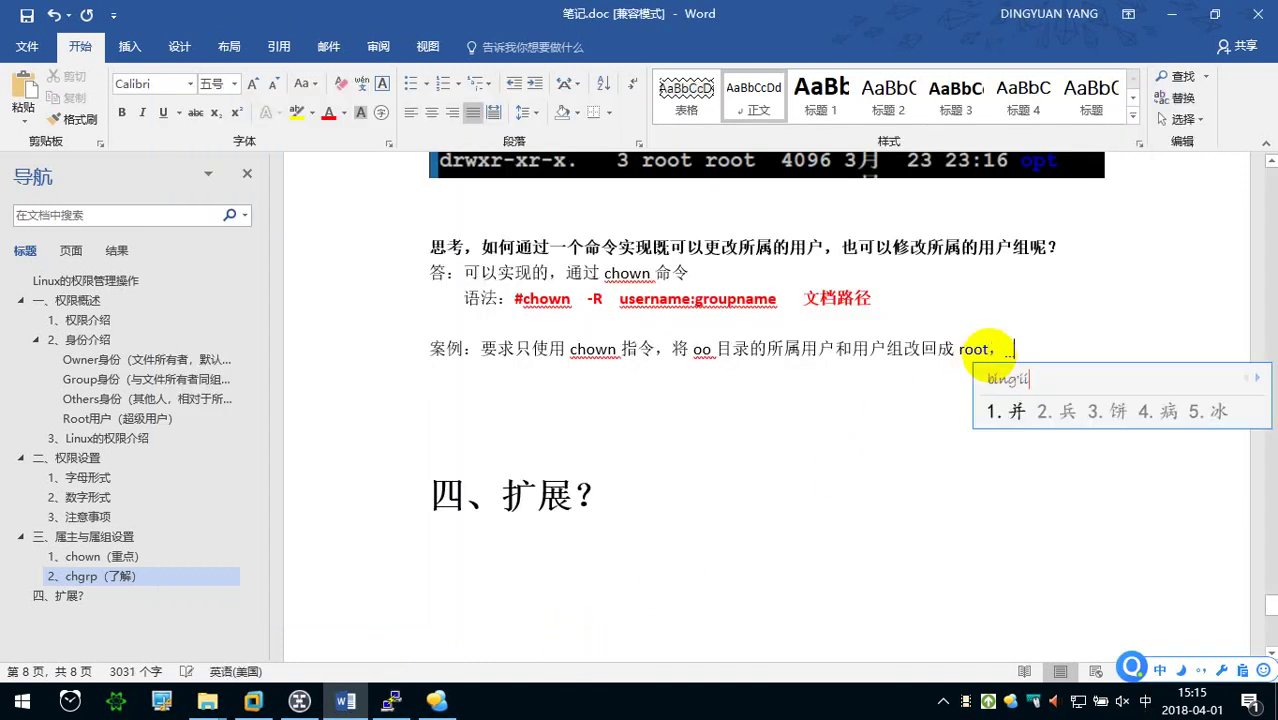
{"action": "type", "text": "e"}
{"action": "type", "text": "并且包含其"}
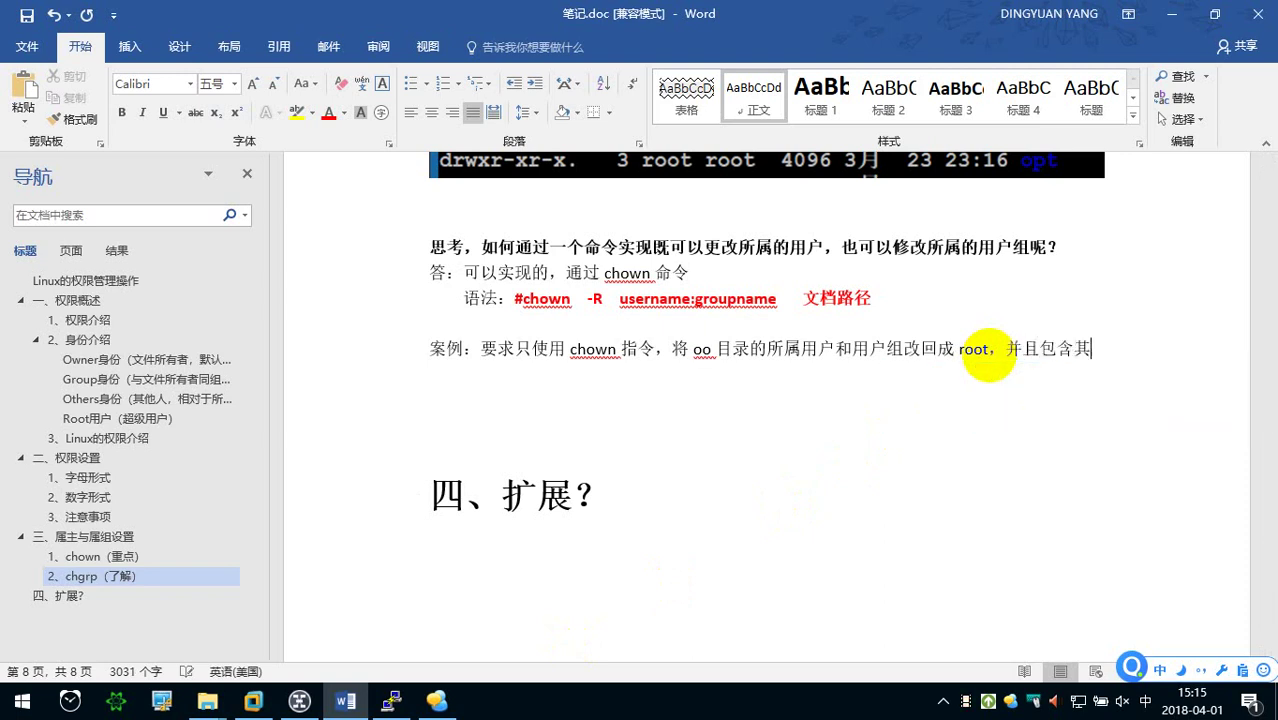
{"action": "type", "text": "子目录"}
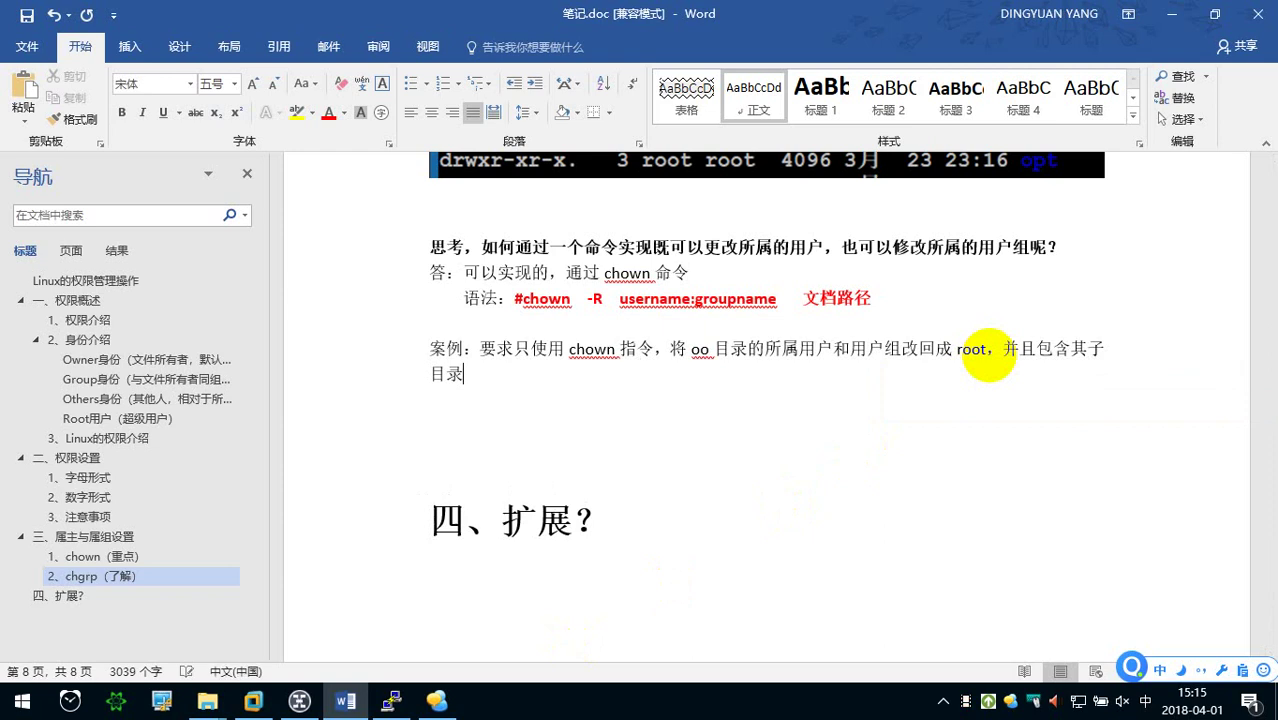
{"action": "key", "text": "Return"}
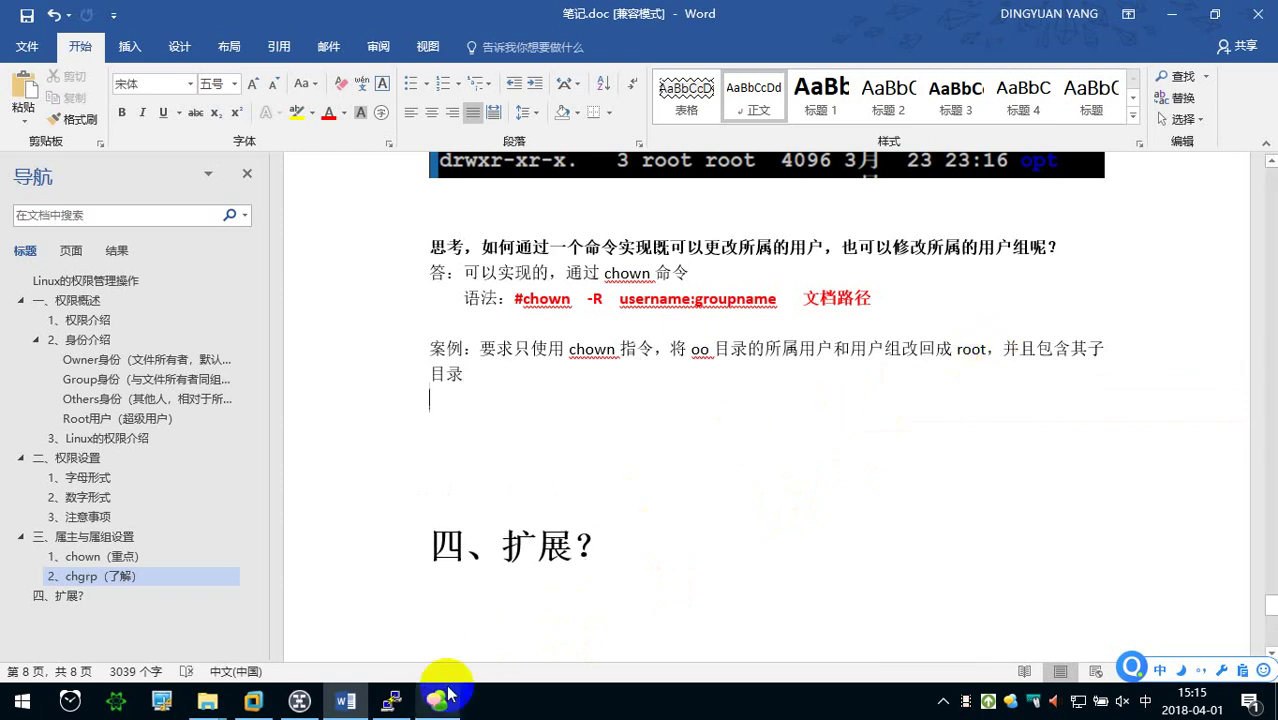
Run chown -R root:root oo/ in the PuTTY session
{"action": "left_click", "coordinate": [447, 694]}
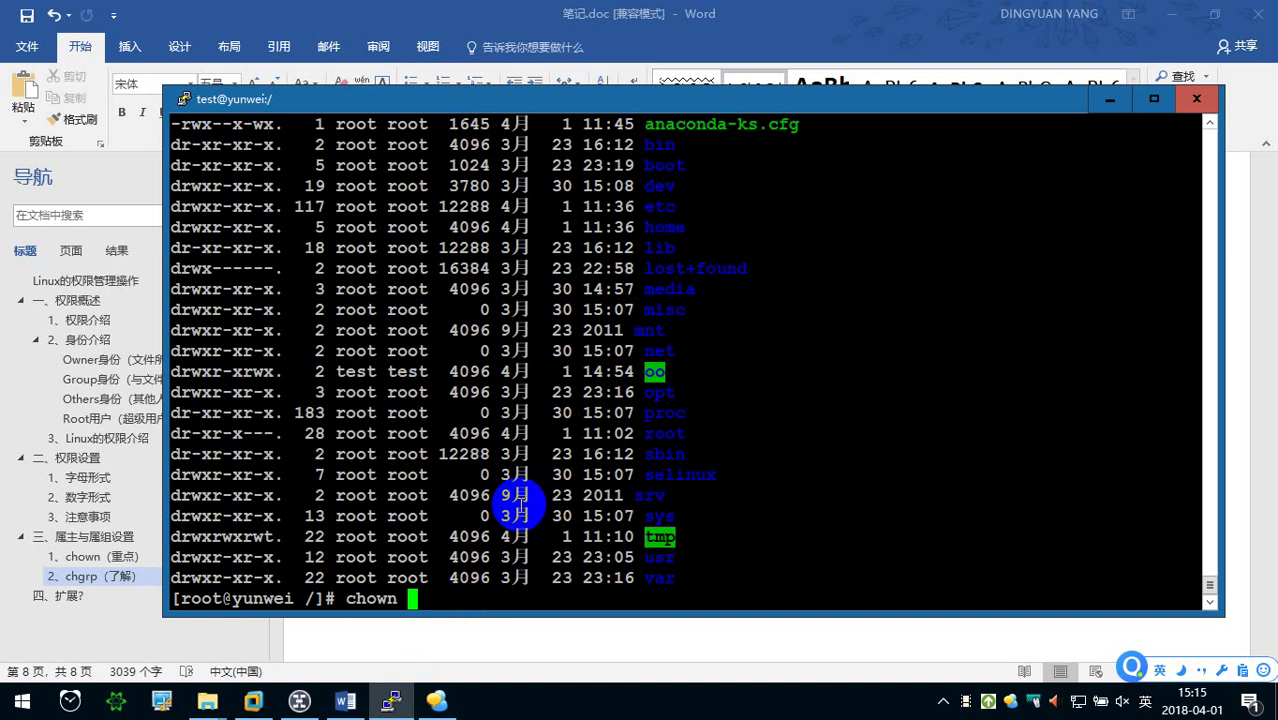
{"action": "type", "text": "-R root:root"}
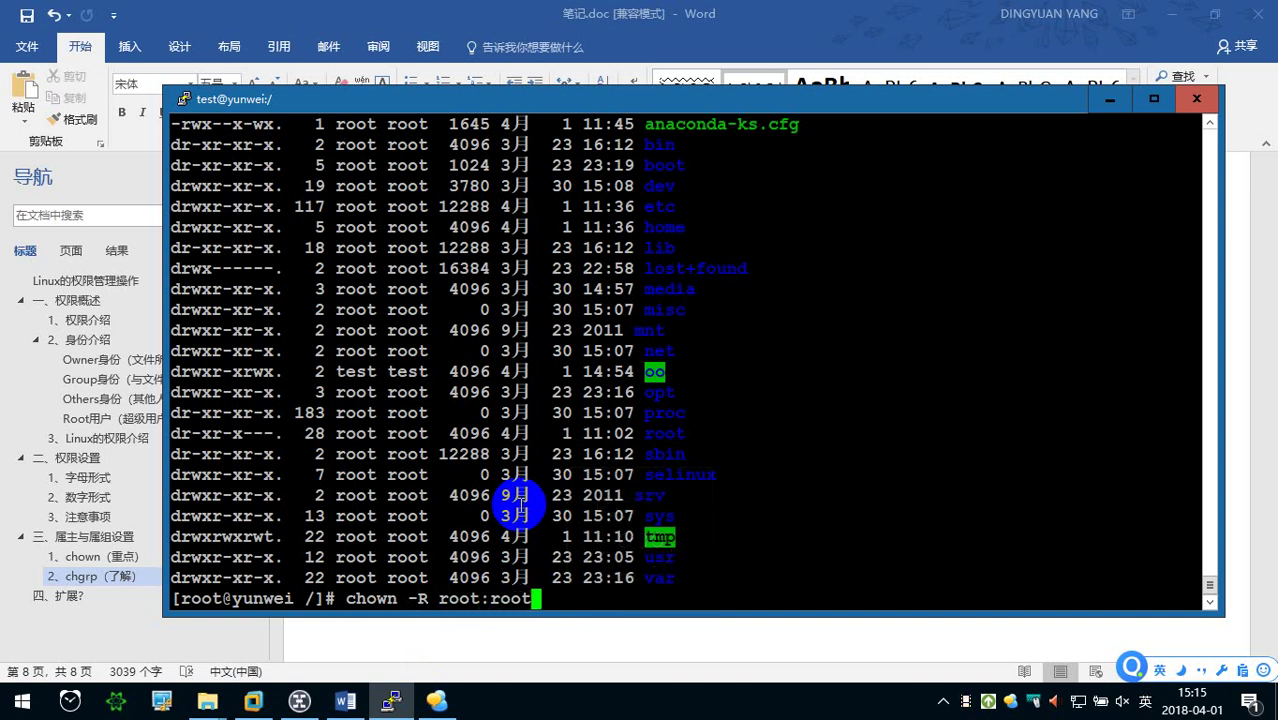
{"action": "key", "text": "Return"}
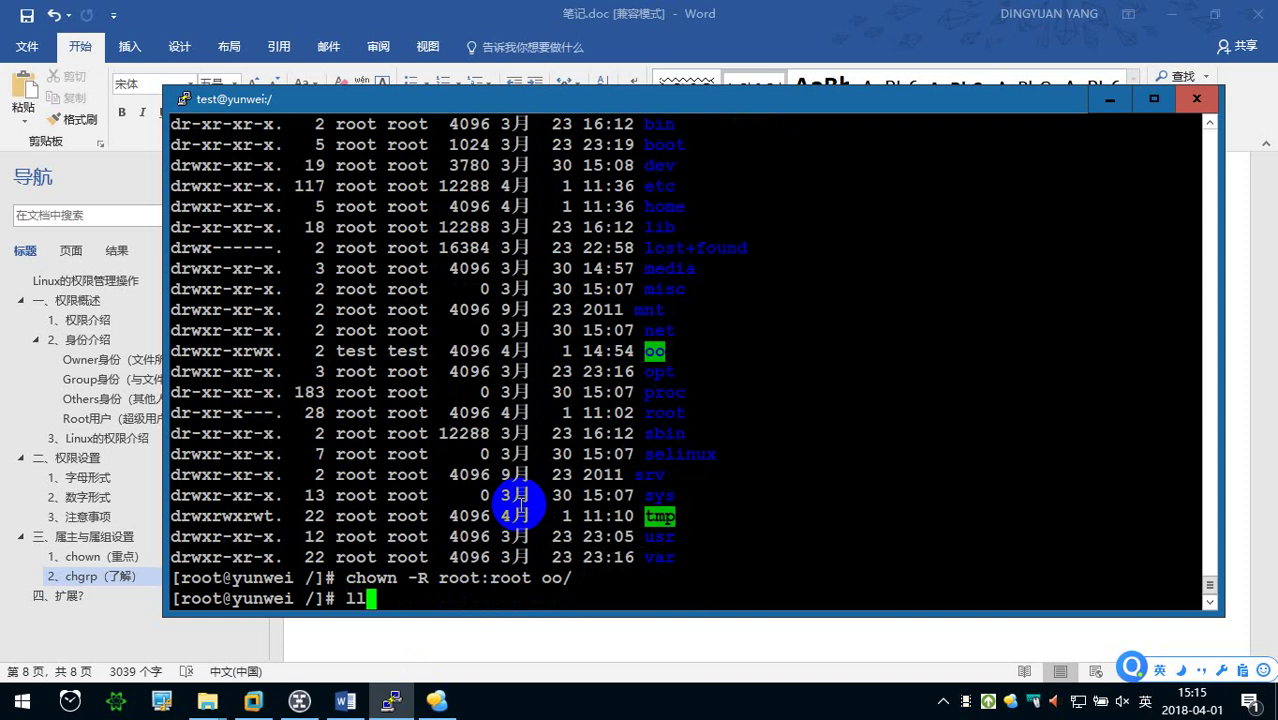
Check with ll and ls -l oo/ that oo and aa.txt are root:root
{"action": "key", "text": "Return"}
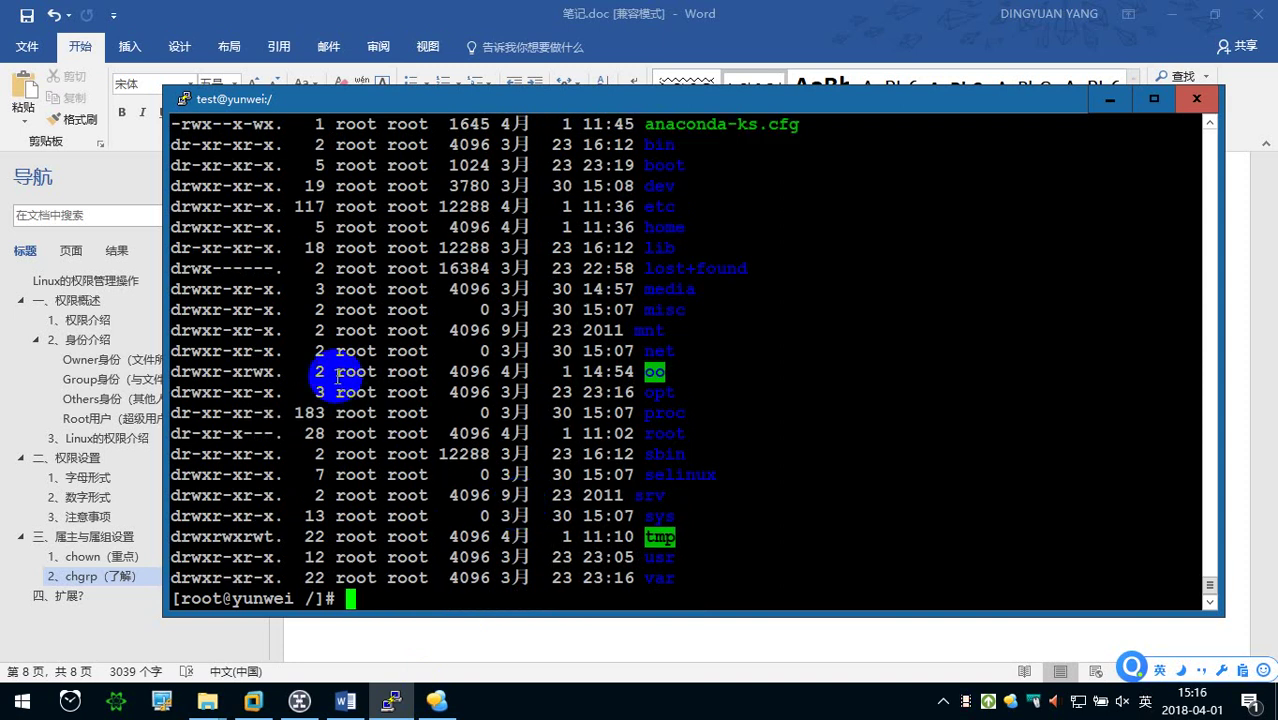
{"action": "left_click_drag", "start_coordinate": [336, 371], "coordinate": [600, 376]}
{"action": "left_click", "coordinate": [398, 374]}
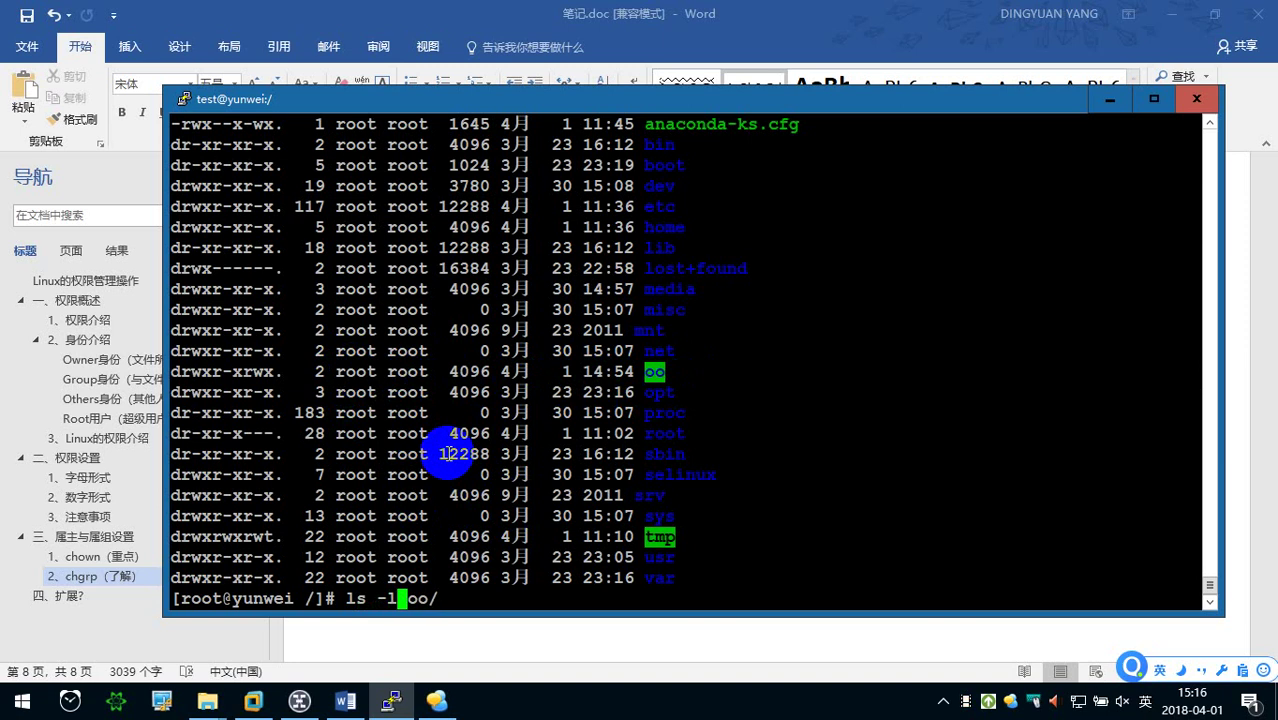
{"action": "key", "text": "Return"}
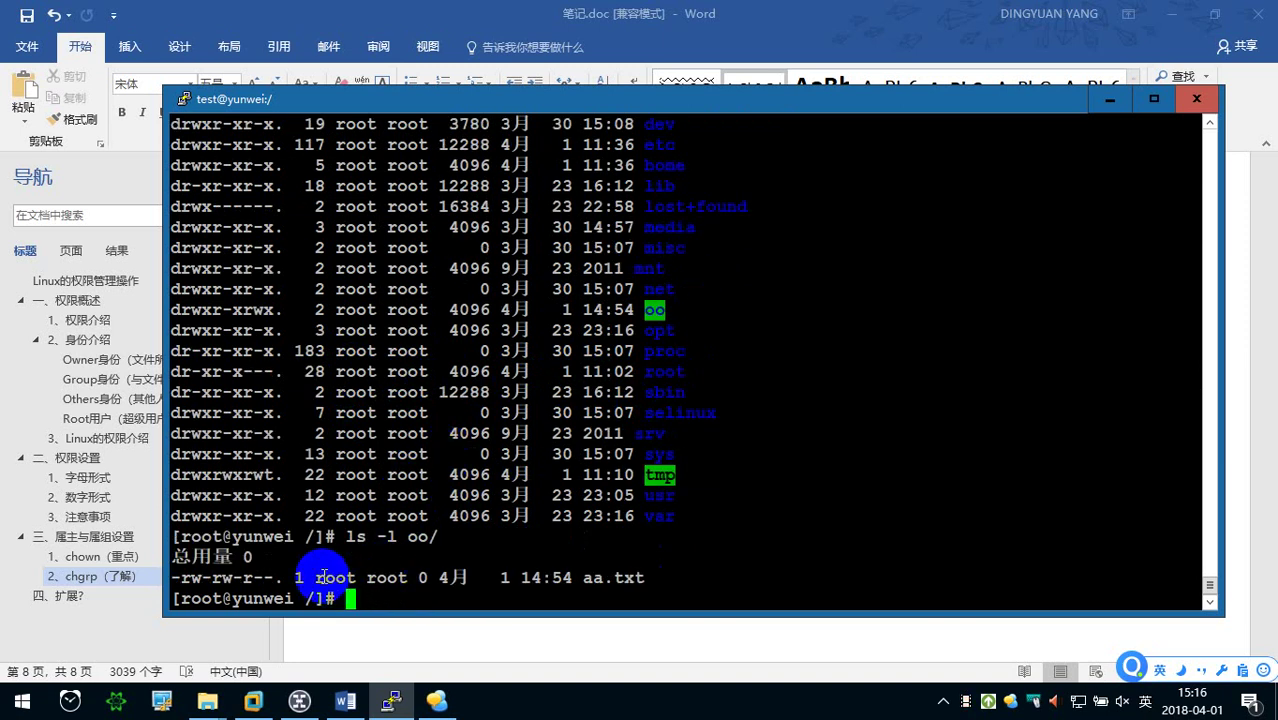
{"action": "left_click_drag", "start_coordinate": [308, 578], "coordinate": [420, 578]}
{"action": "left_click", "coordinate": [420, 578]}
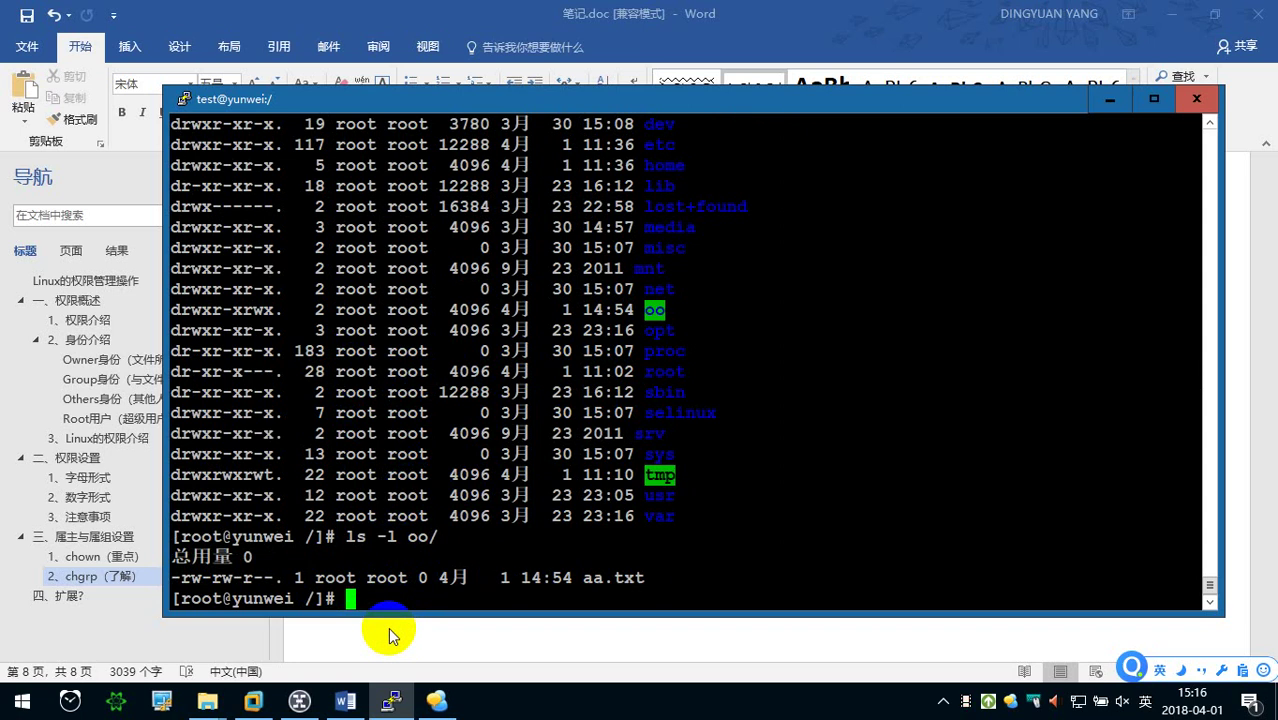
{"action": "scroll", "coordinate": [456, 522], "scroll_direction": "up", "scroll_amount": 4}
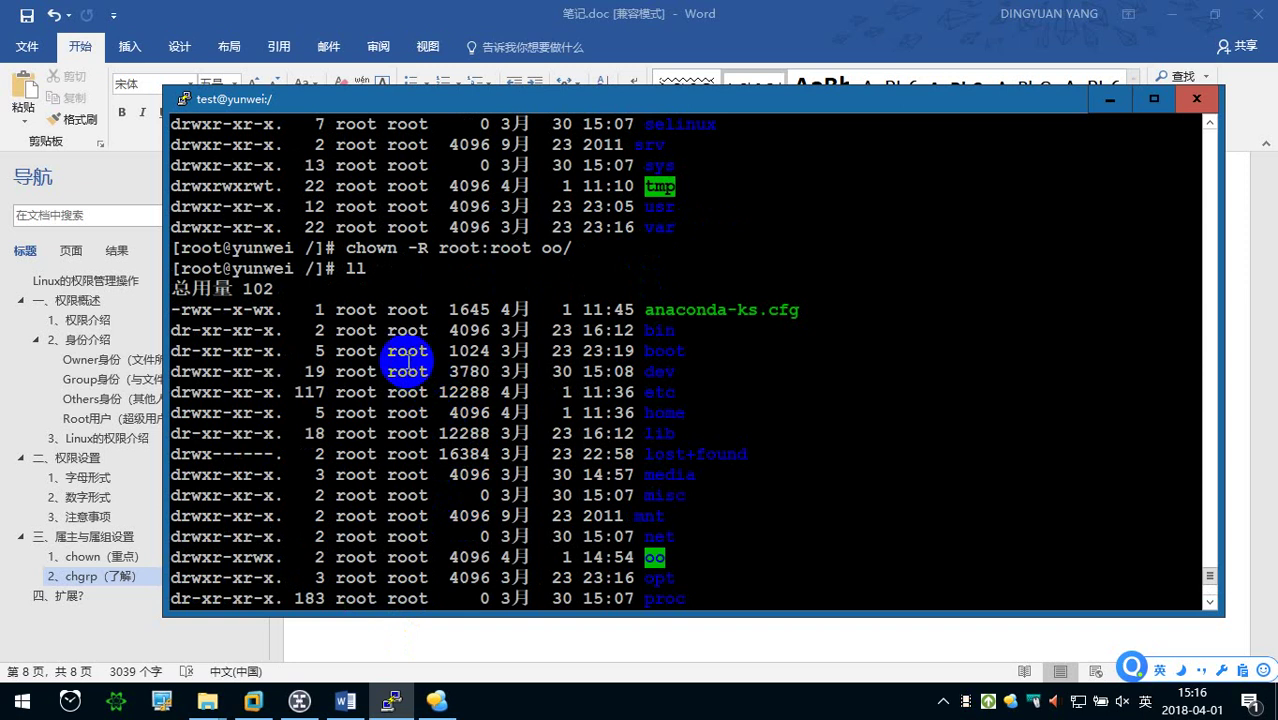
Screenshot the chown and ll lines with a red rectangle around the chown command
{"action": "key", "text": "ctrl+alt+a"}
{"action": "left_click_drag", "start_coordinate": [171, 223], "coordinate": [750, 290]}
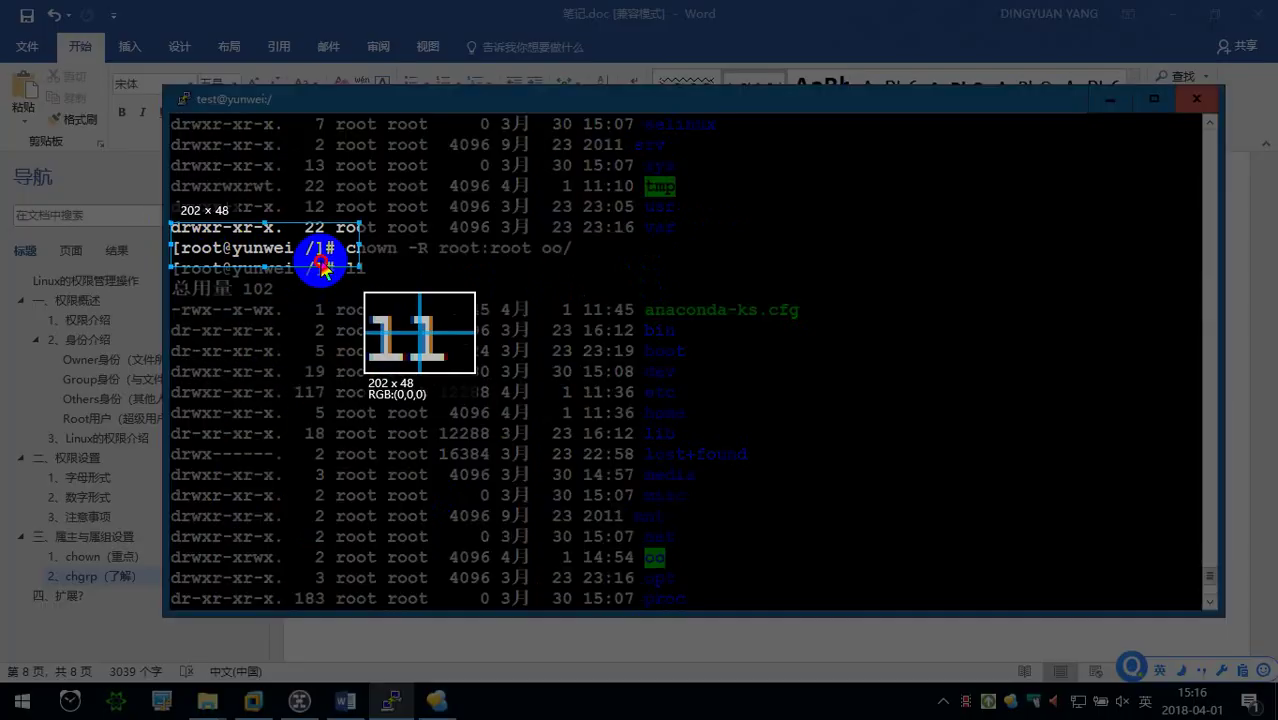
{"action": "left_click", "coordinate": [418, 306]}
{"action": "left_click_drag", "start_coordinate": [581, 261], "coordinate": [337, 239]}
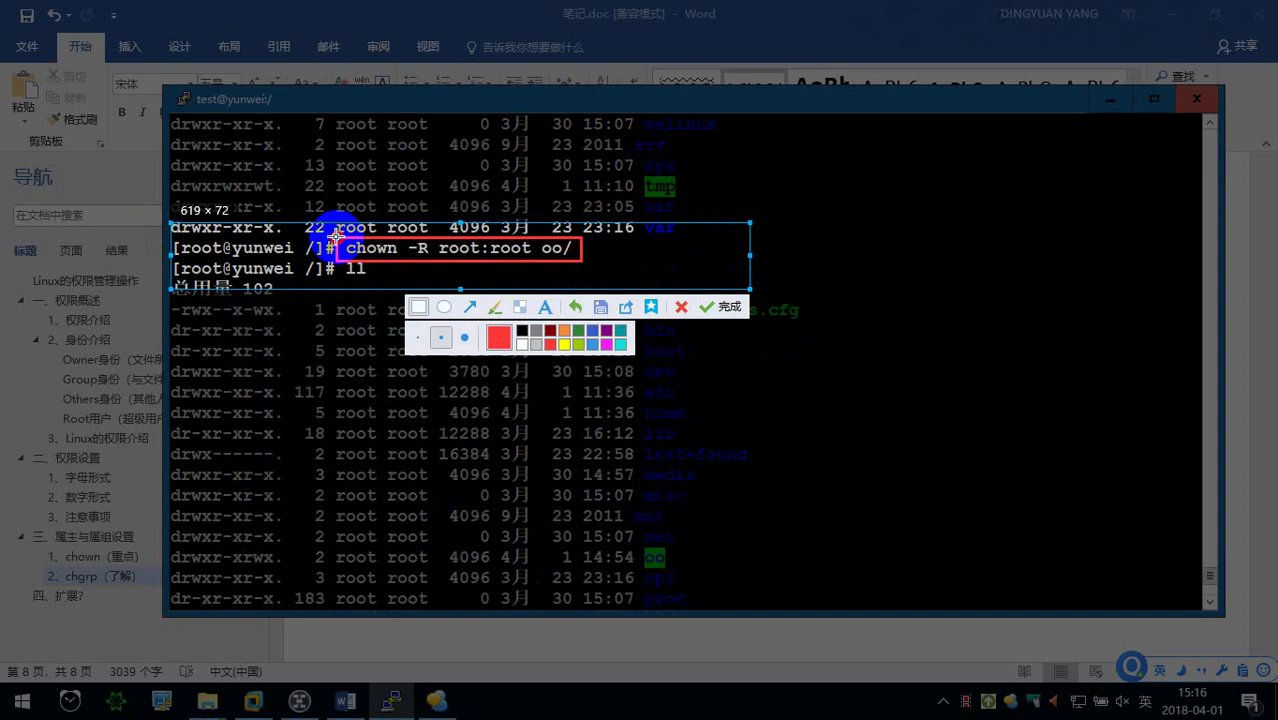
{"action": "left_click", "coordinate": [720, 306]}
Paste the annotated screenshot into Word below the case exercise
{"action": "key", "text": "alt+Tab"}
{"action": "left_click", "coordinate": [628, 442]}
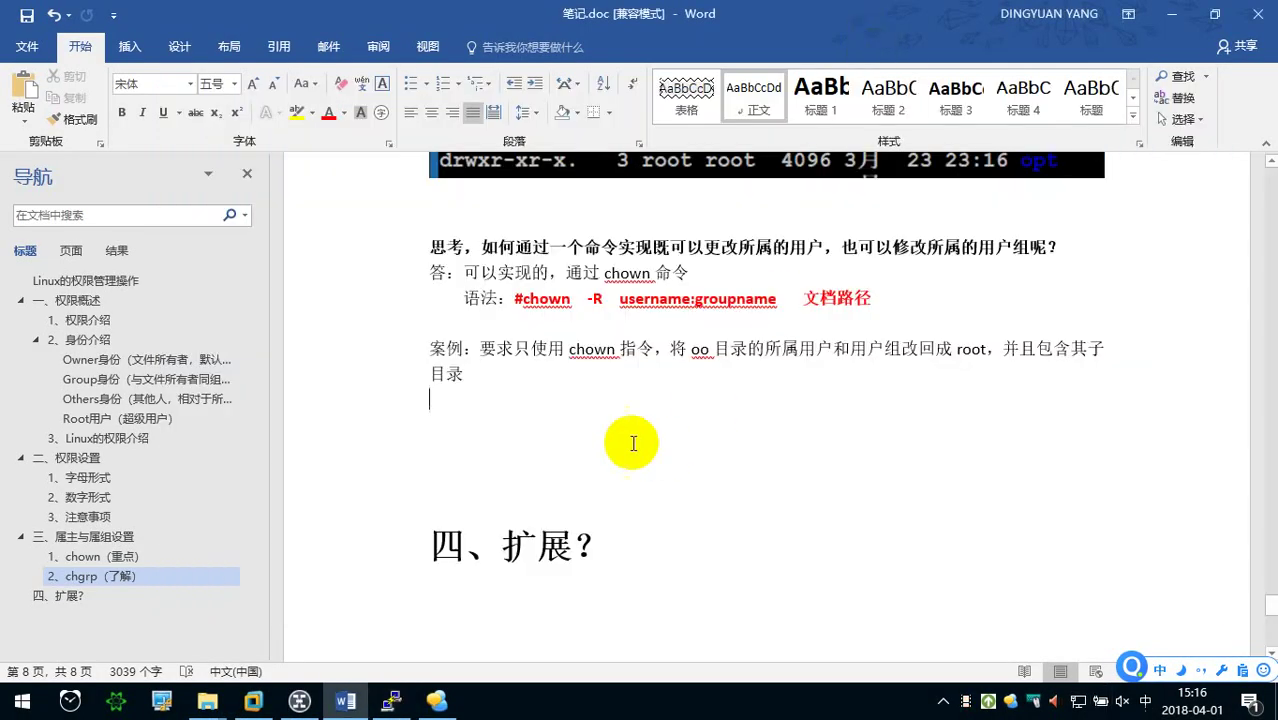
{"action": "key", "text": "ctrl+v"}
{"action": "left_click", "coordinate": [588, 432]}
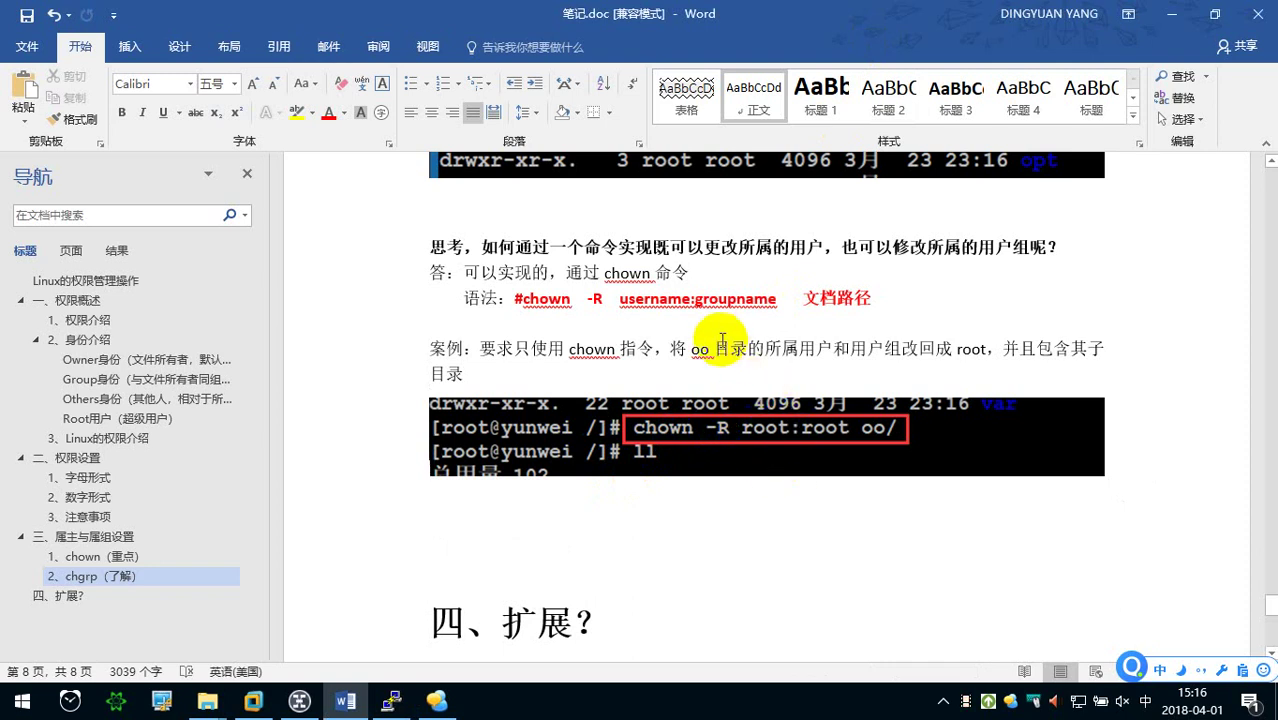
Apply the wavy-bordered 表格 style to the chown syntax line and reapply bold red
{"action": "double_click", "coordinate": [662, 296]}
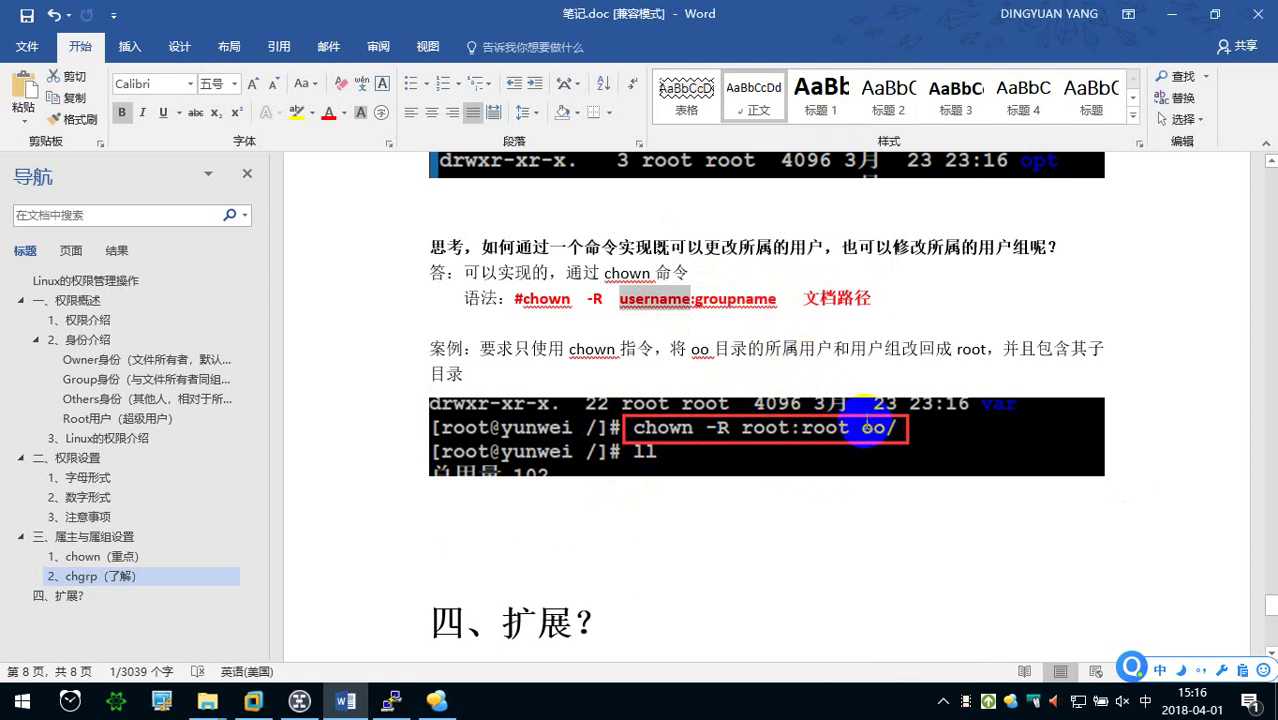
{"action": "left_click_drag", "start_coordinate": [878, 298], "coordinate": [467, 293]}
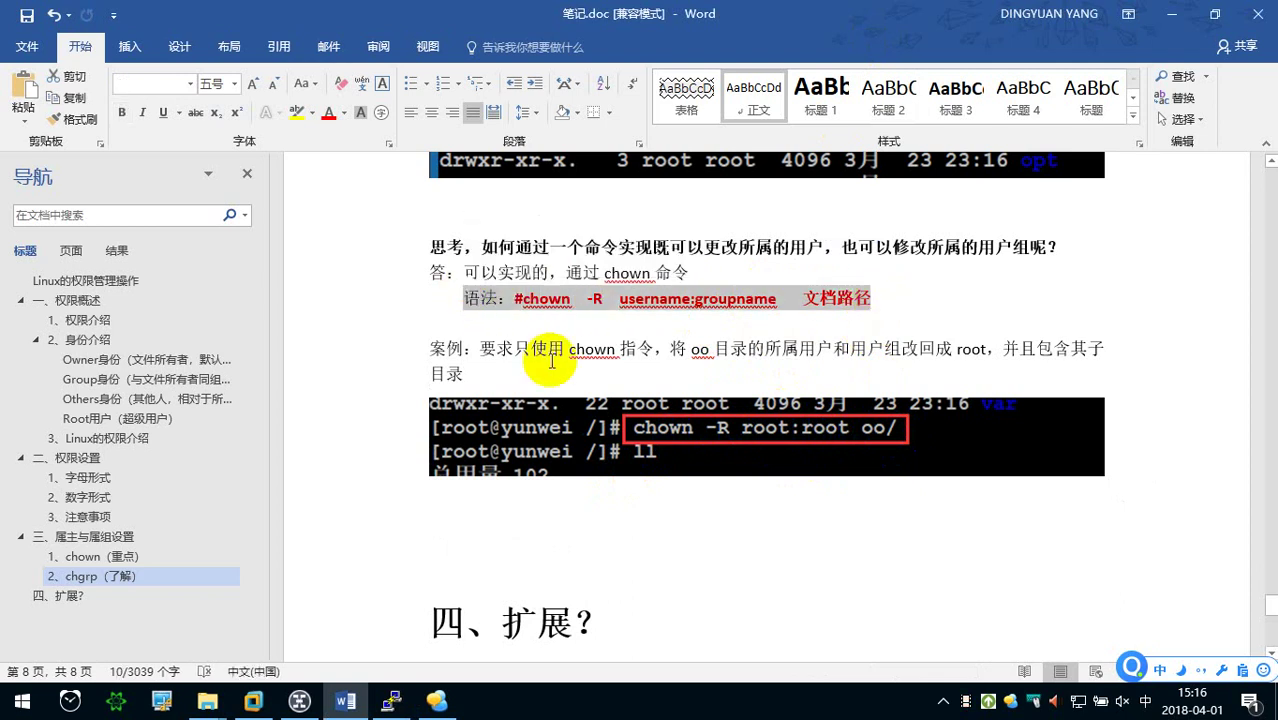
{"action": "key", "text": "ctrl+z"}
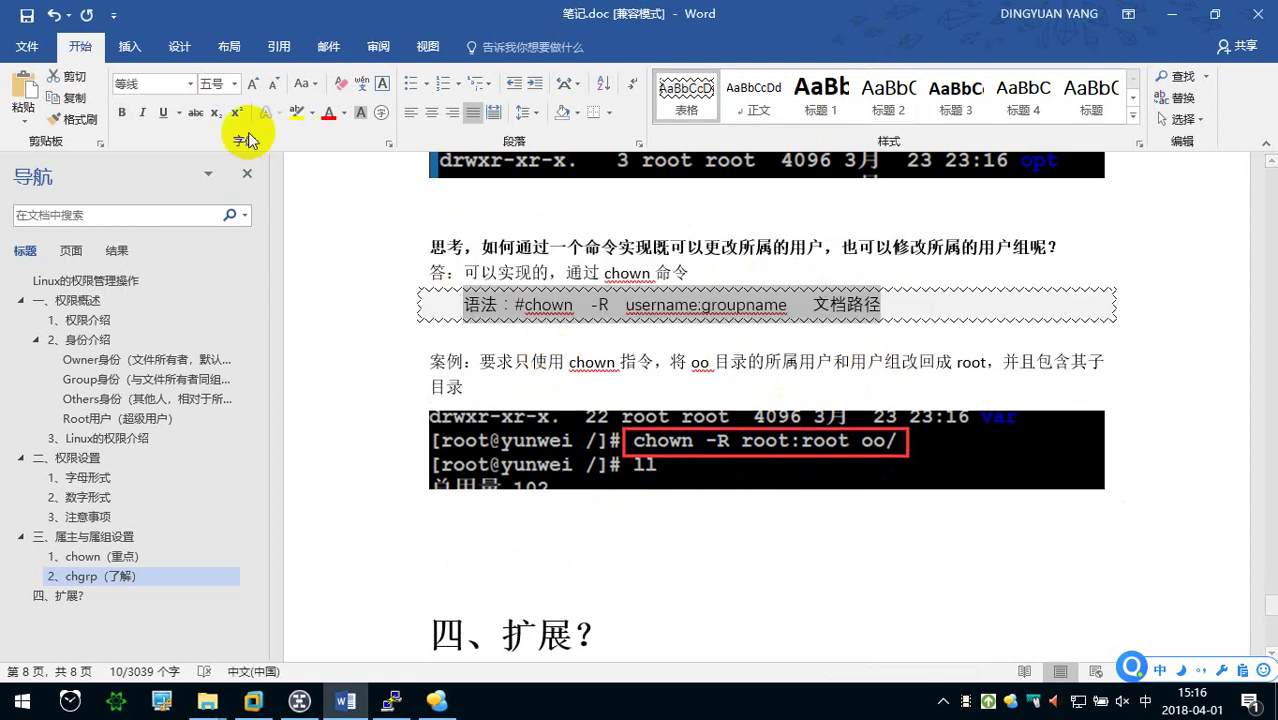
{"action": "left_click", "coordinate": [122, 112]}
{"action": "left_click", "coordinate": [328, 112]}
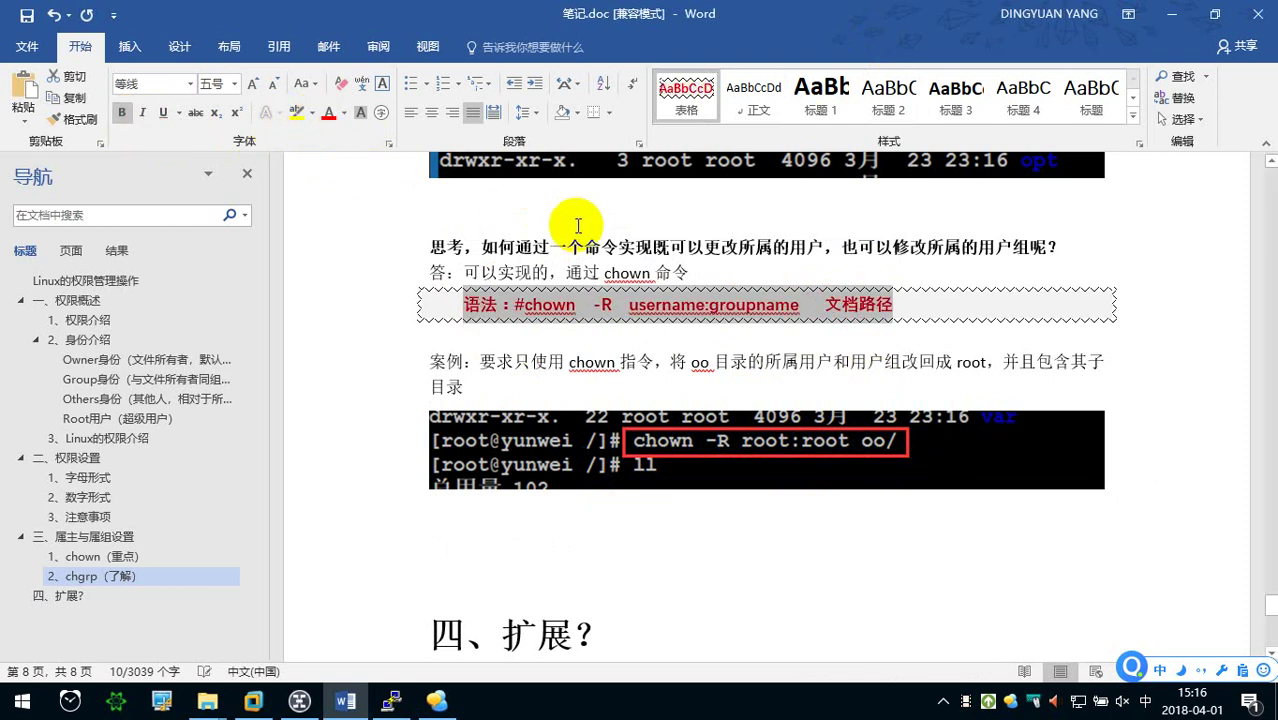
{"action": "left_click", "coordinate": [578, 226]}
{"action": "scroll", "coordinate": [578, 226], "scroll_direction": "up", "scroll_amount": 8}
Save the notes document
{"action": "key", "text": "ctrl+s"}
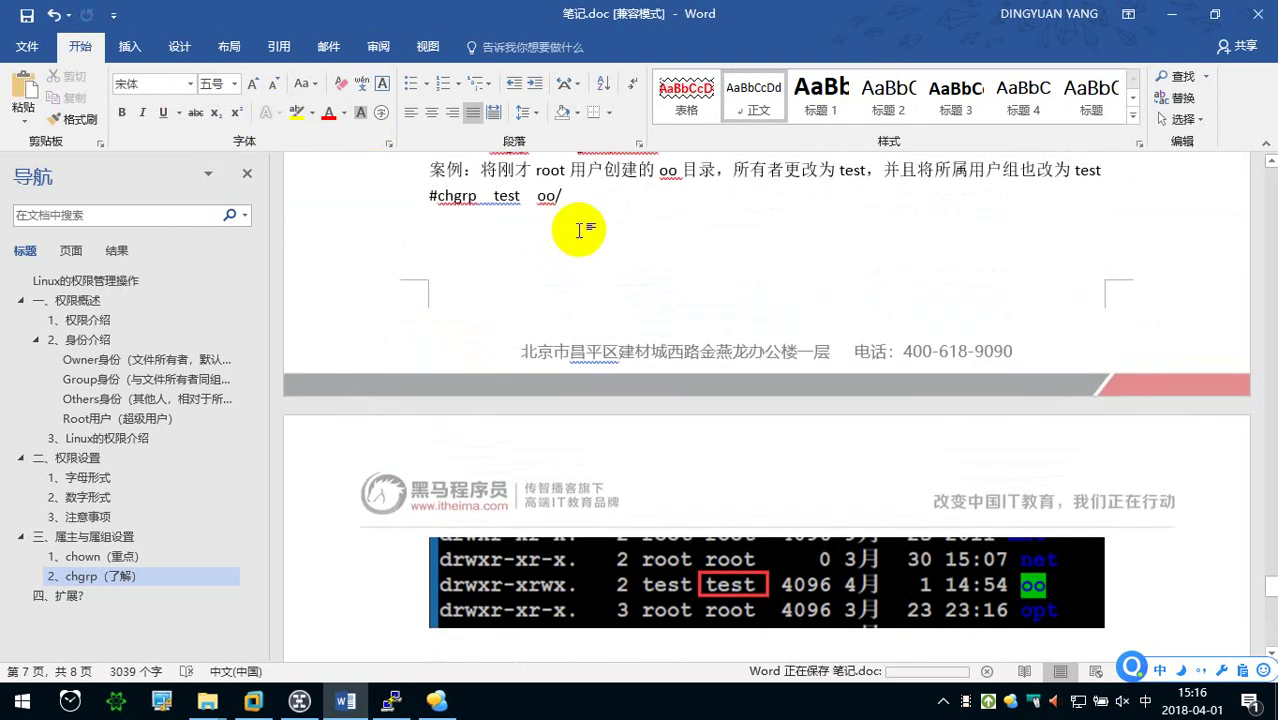
{"action": "scroll", "coordinate": [578, 230], "scroll_direction": "up", "scroll_amount": 3}
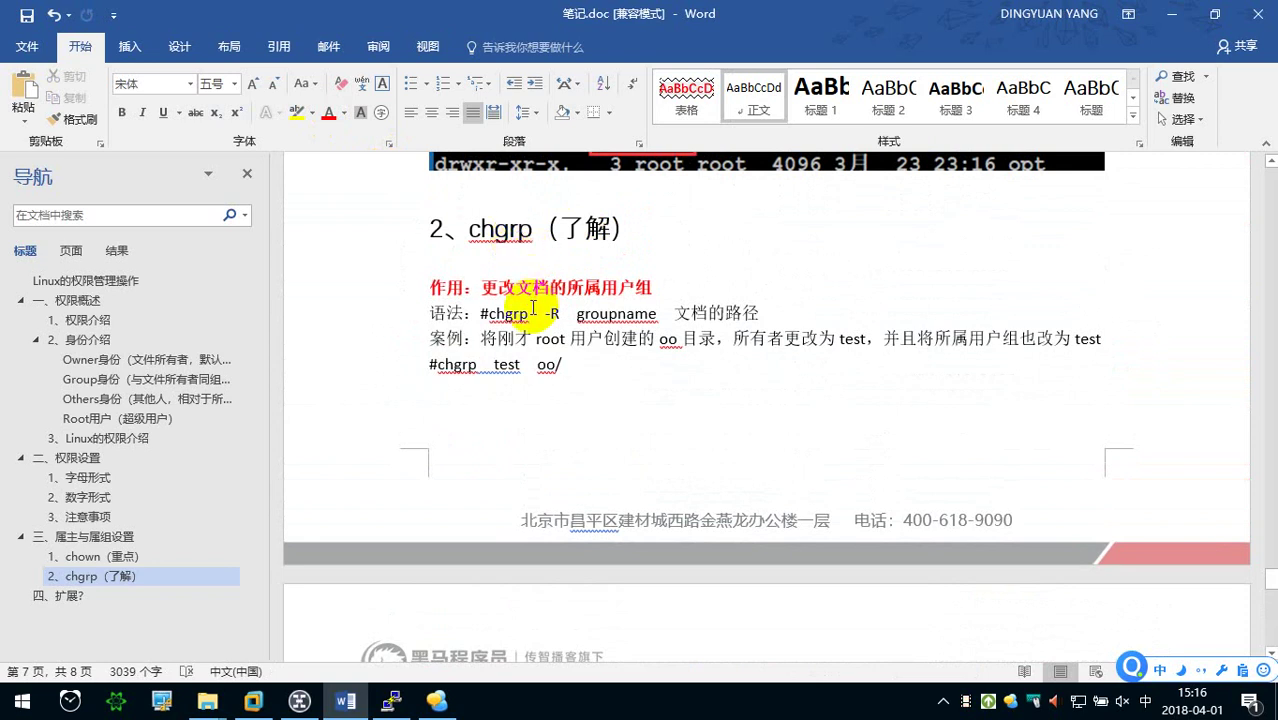
{"action": "scroll", "coordinate": [543, 274], "scroll_direction": "down", "scroll_amount": 2}
{"action": "scroll", "coordinate": [545, 276], "scroll_direction": "down", "scroll_amount": 6}
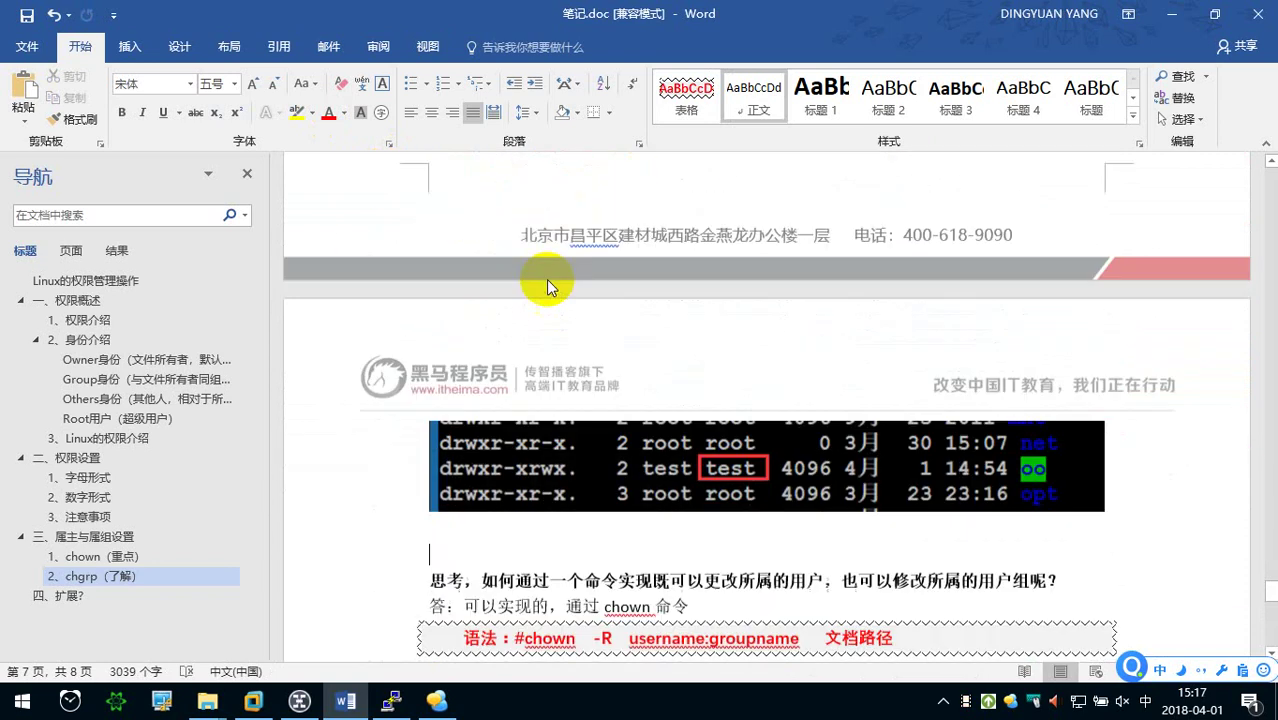